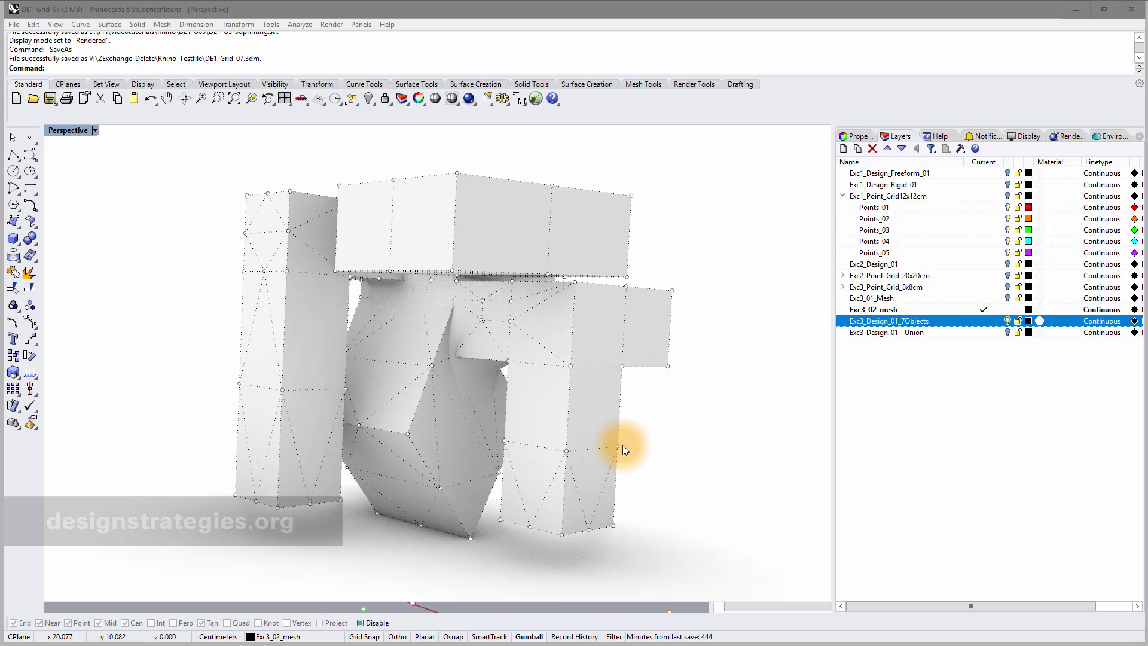
left_click(1008, 322)
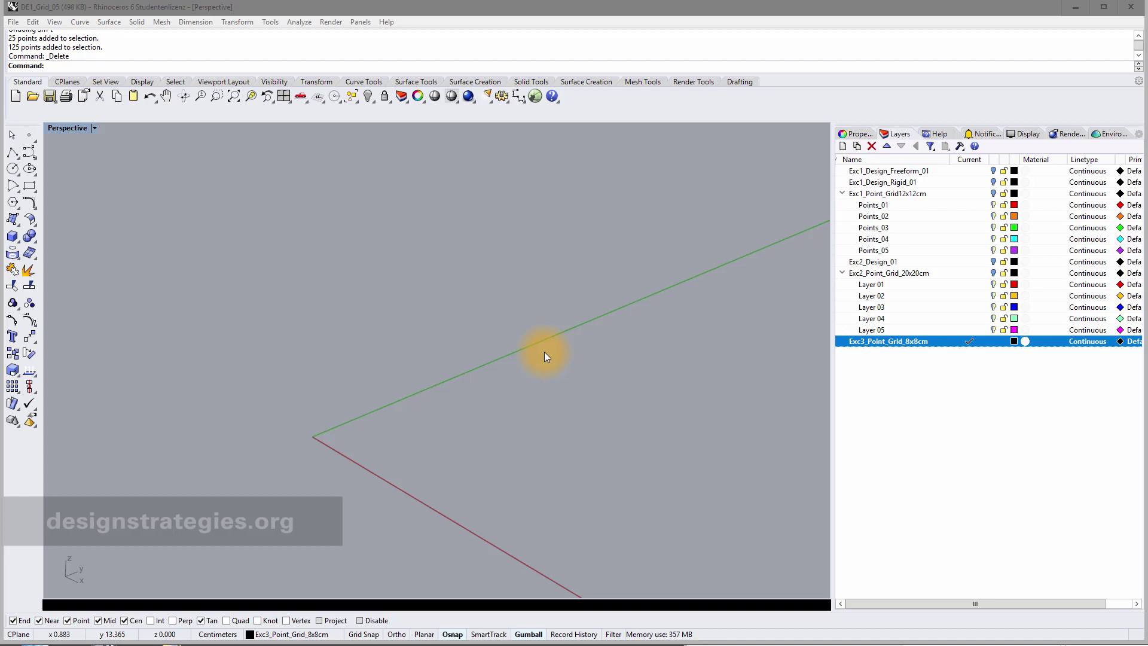
Step: Create a 5 × 5 × 5 point grid starting at 0,0 with length, width and height of 8 cm
left_click(35, 138)
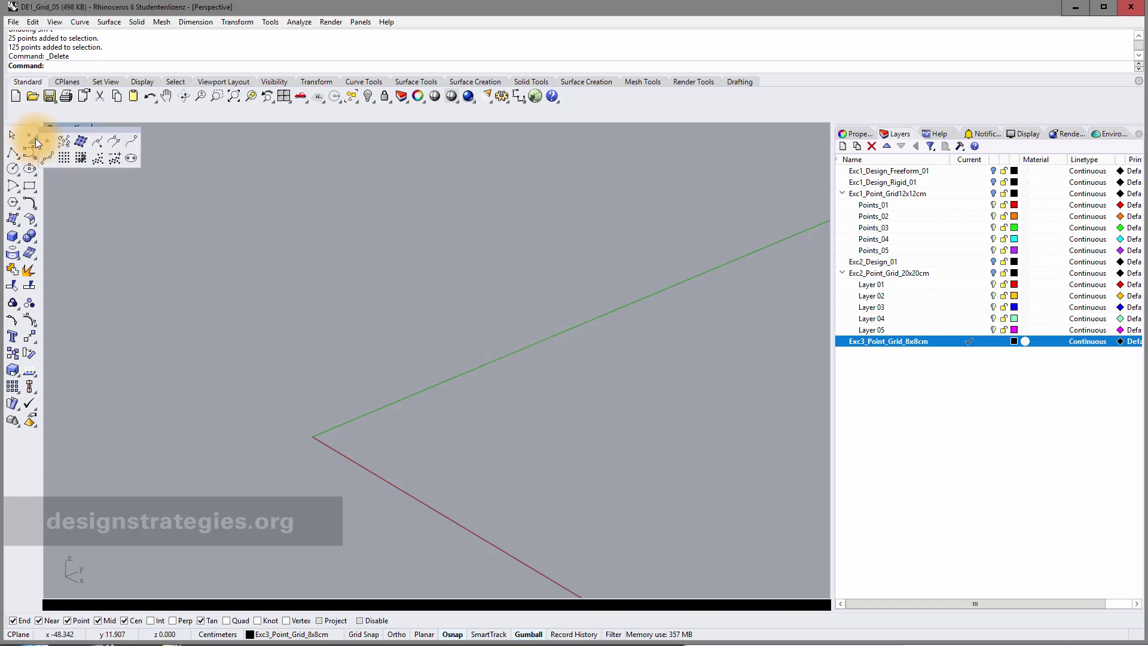
left_click(66, 164)
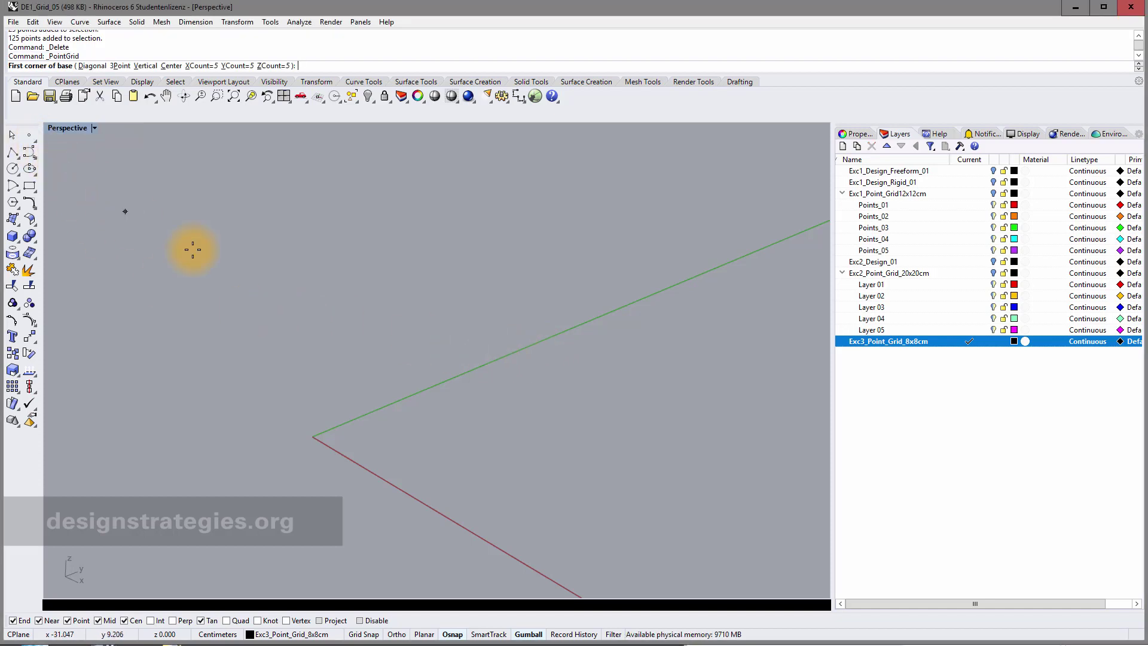
type("0,0")
key("Return")
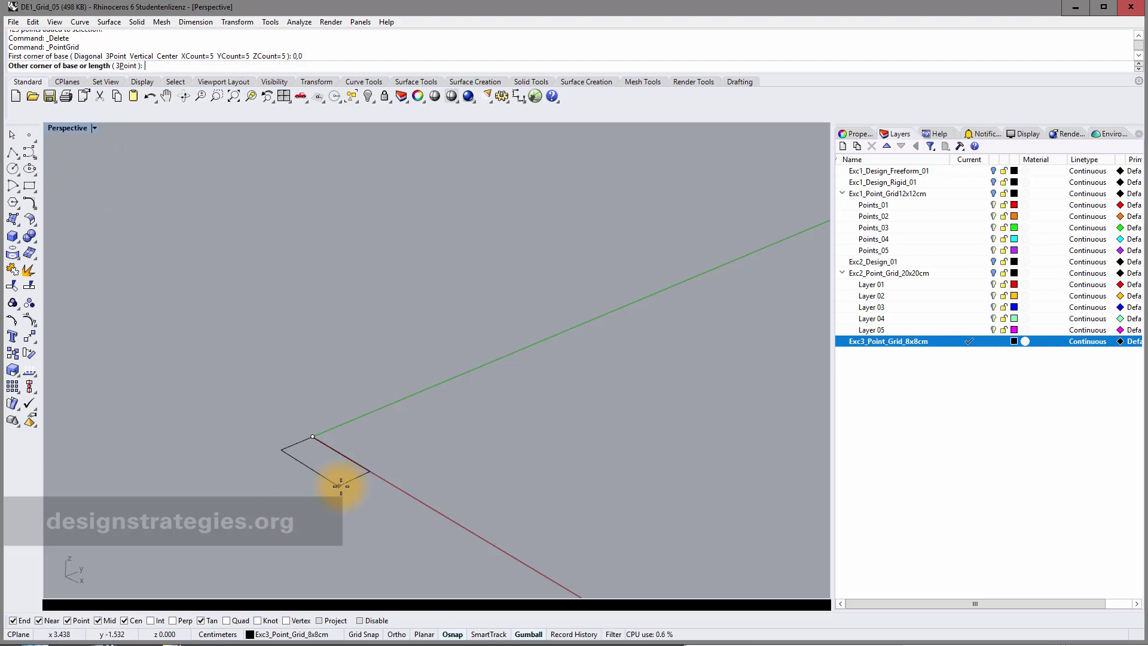
type("8")
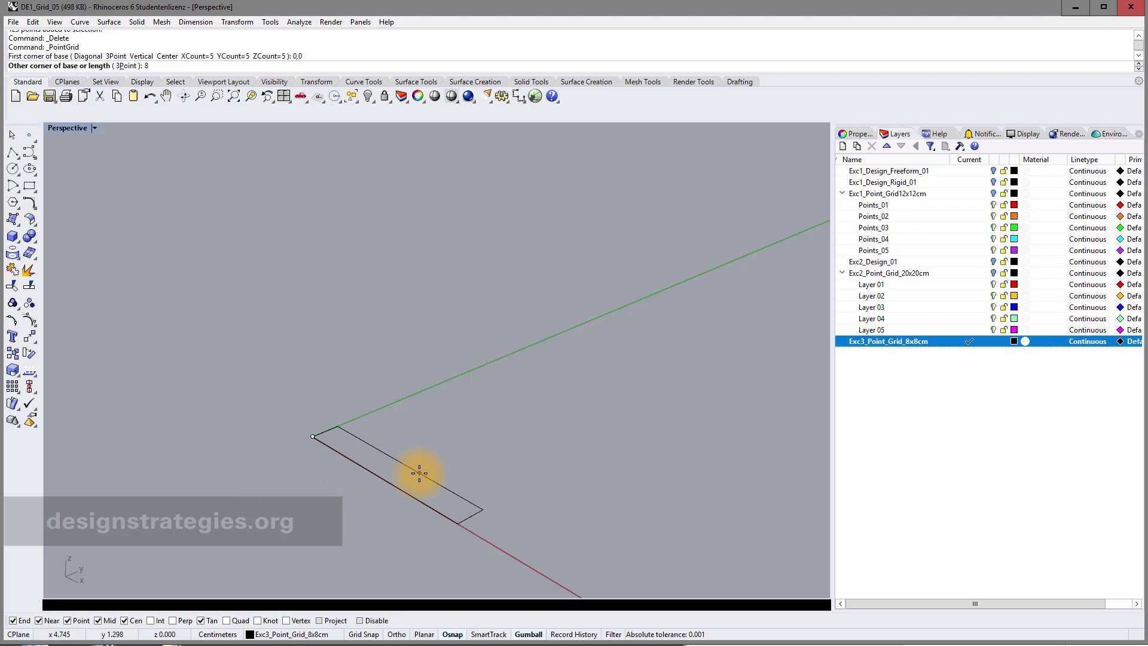
key("Return")
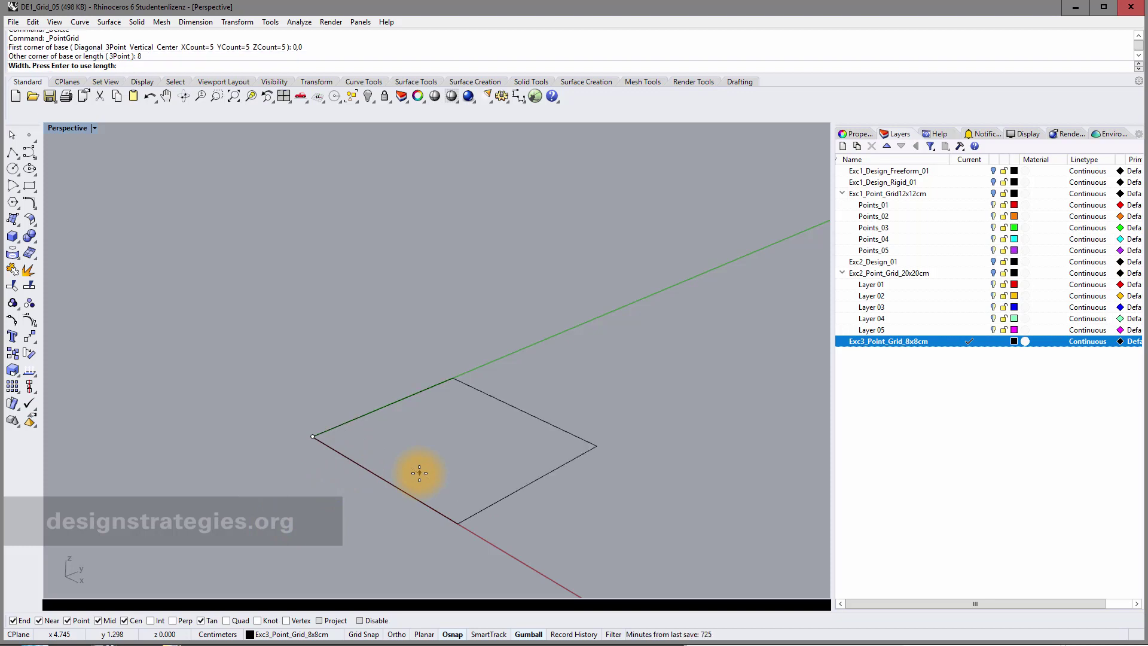
key("Return")
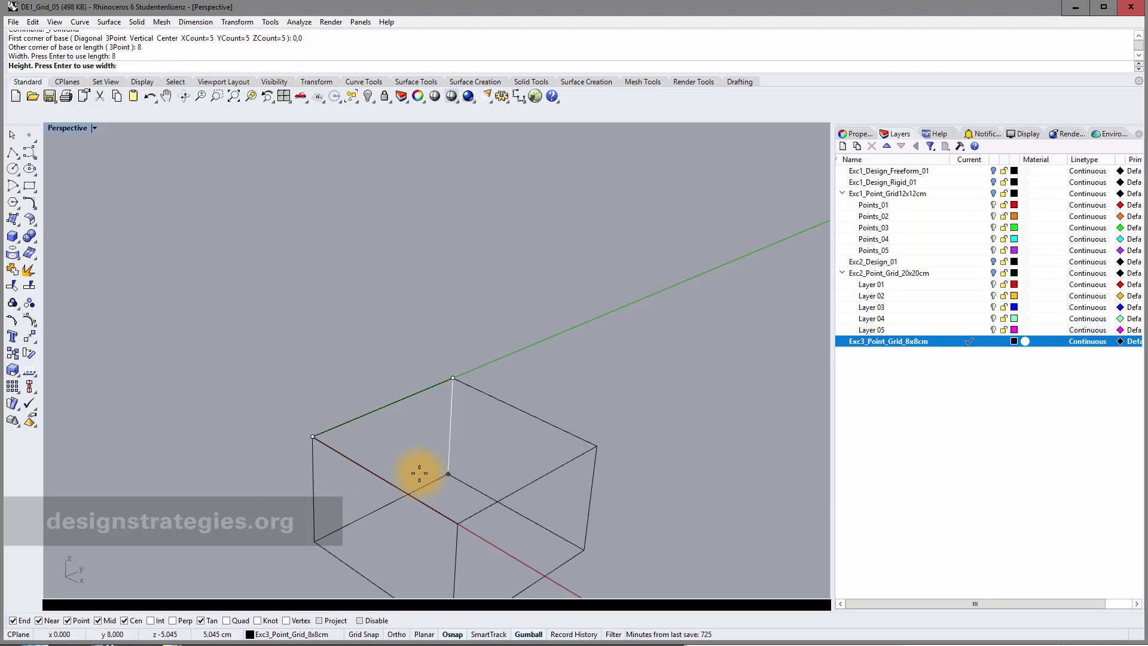
key("Return")
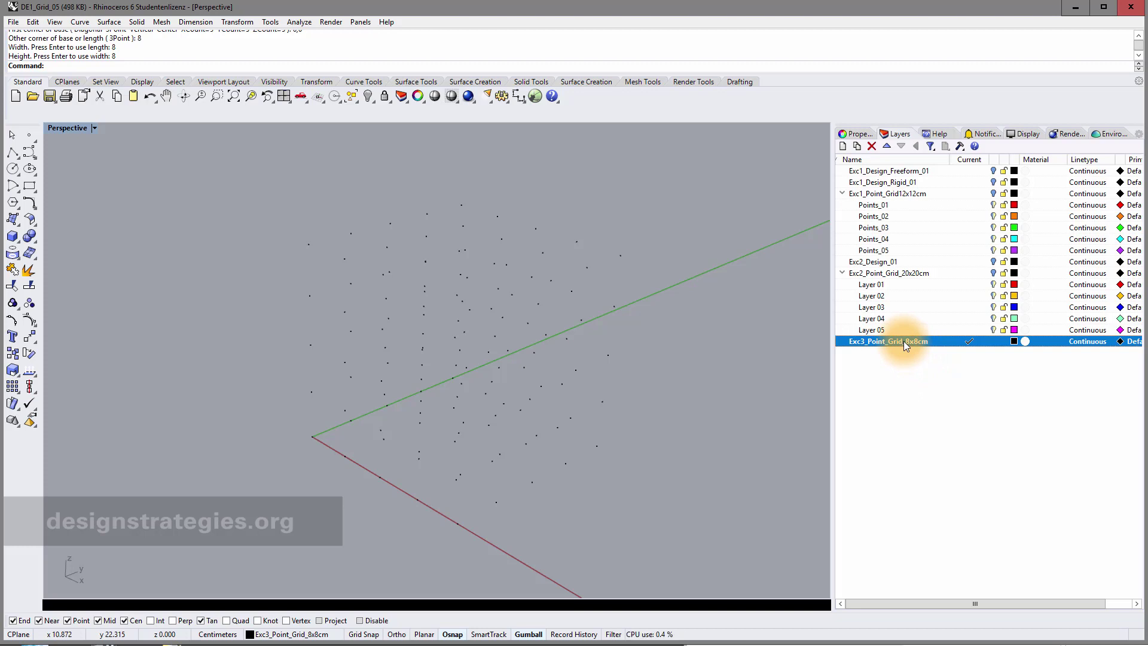
Step: Explode the point grid's point cloud into individual points
left_click(464, 276)
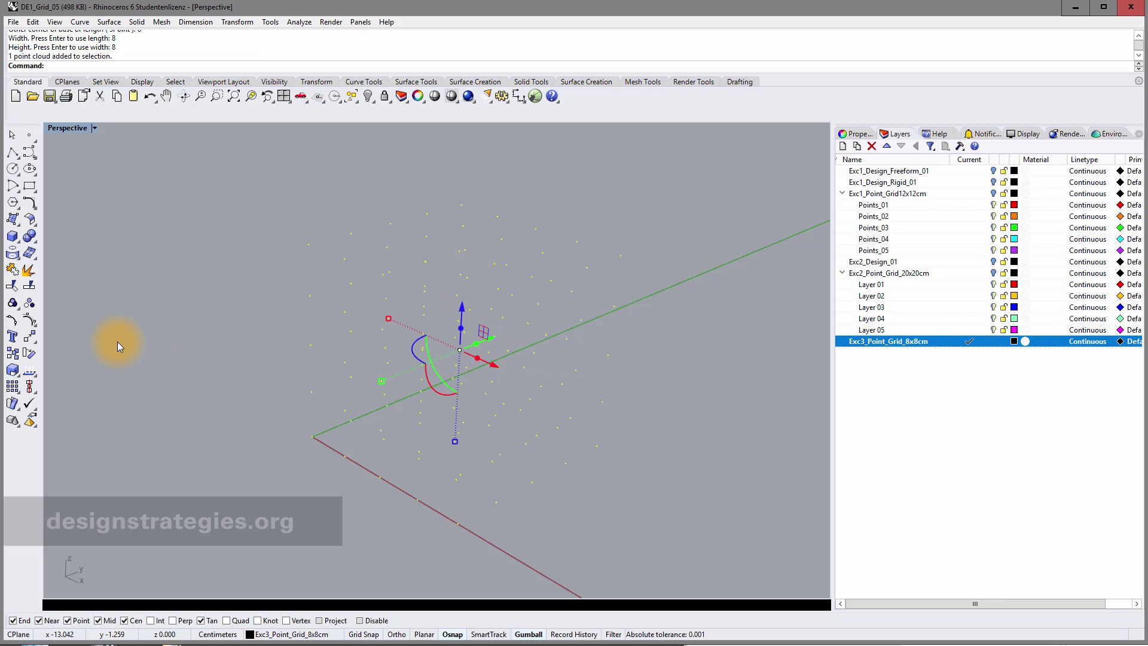
left_click(28, 274)
Step: Add a sublayer under Exc3_Point_Grid_8x8cm and set its colour to Red
right_click_drag(340, 384, 348, 315)
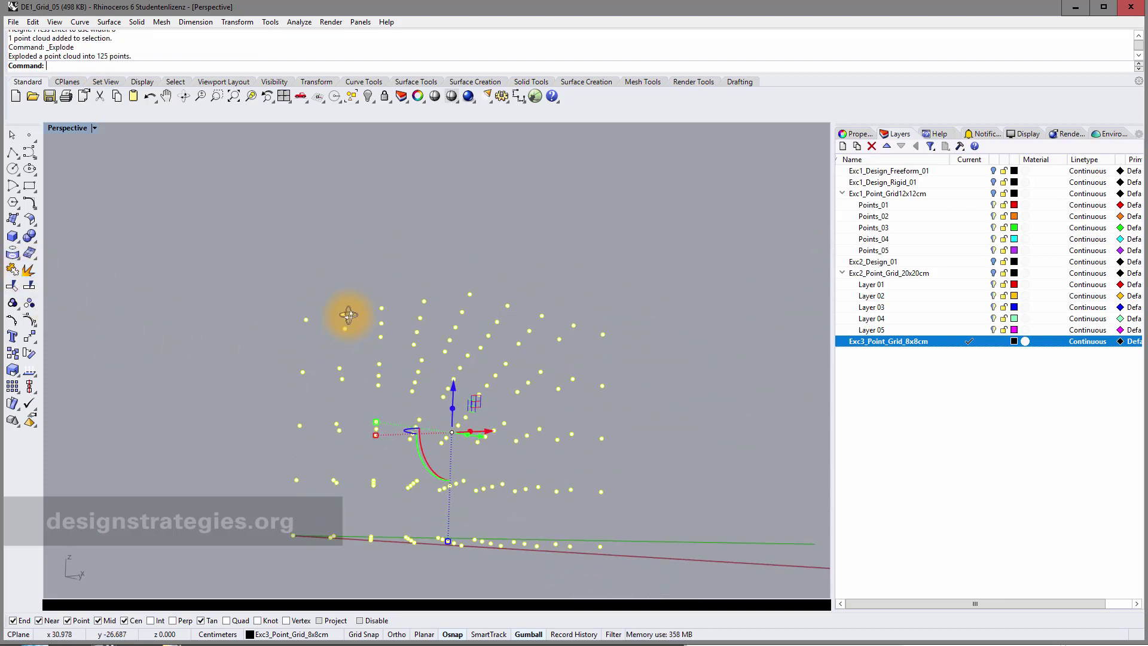
left_click_drag(261, 526, 739, 586)
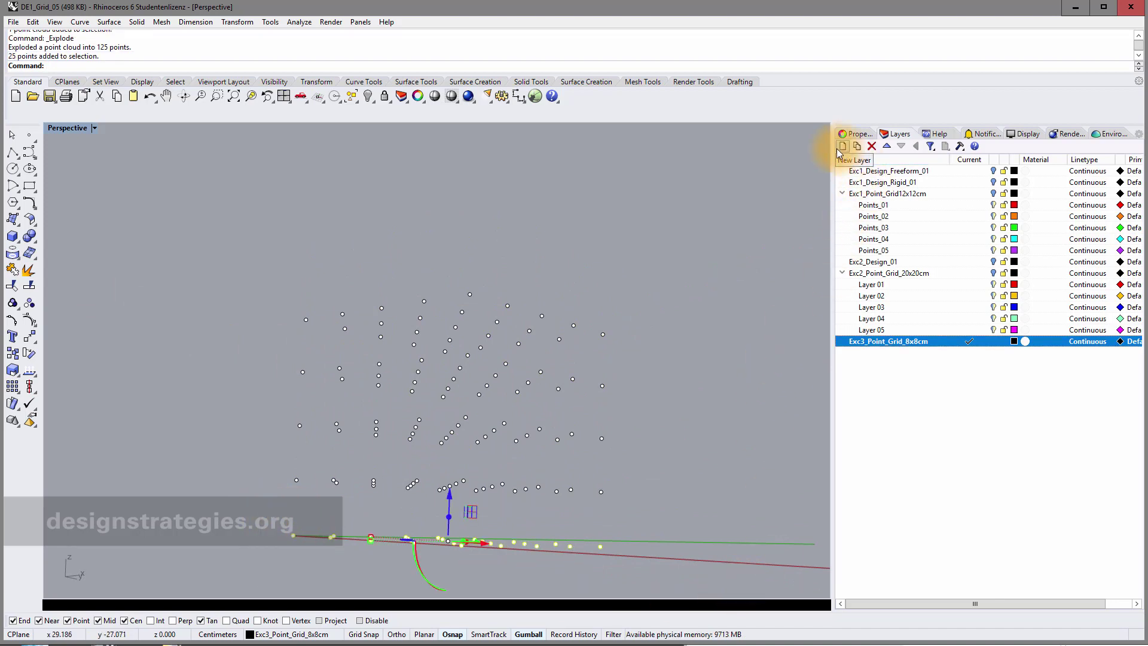
left_click(856, 146)
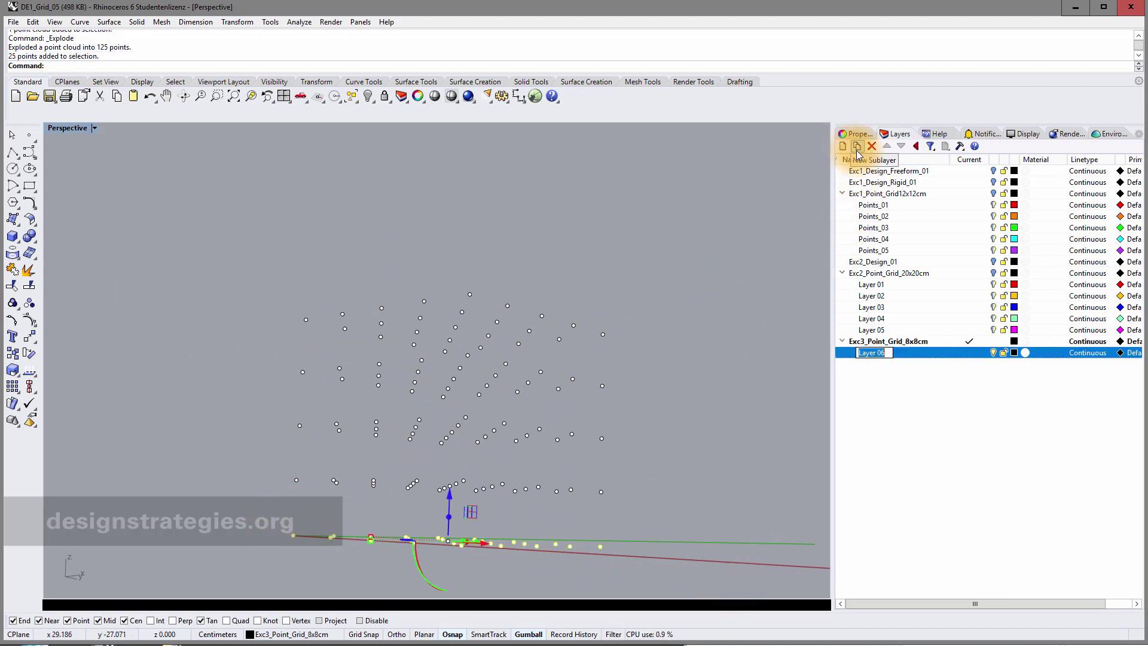
left_click(1014, 352)
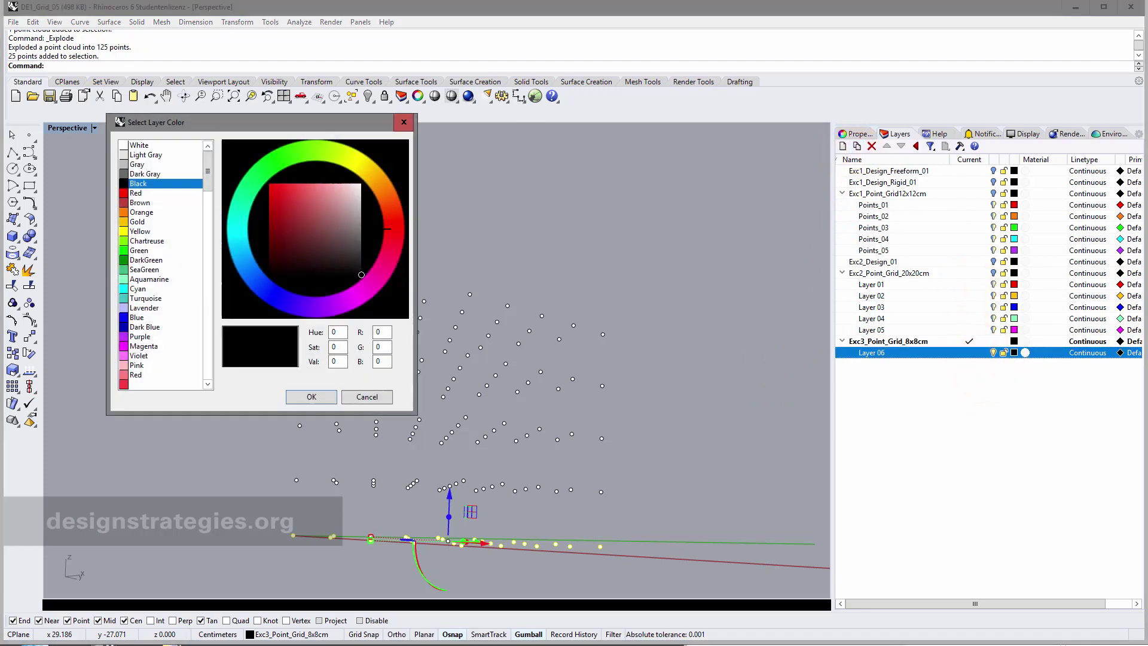
left_click(137, 192)
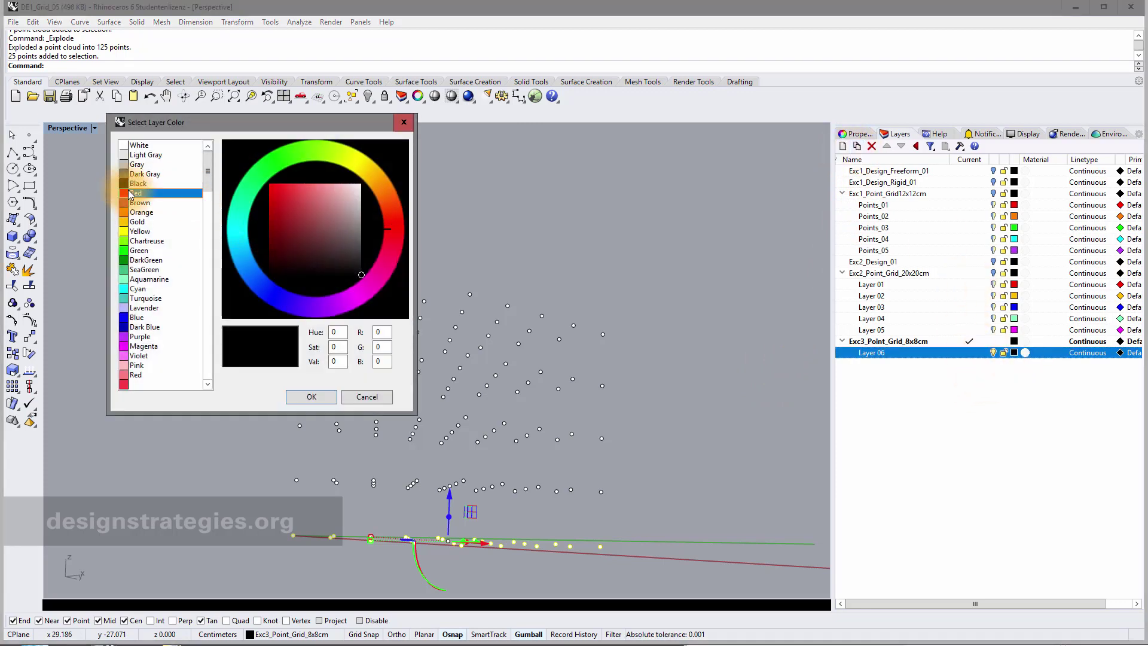
left_click(311, 397)
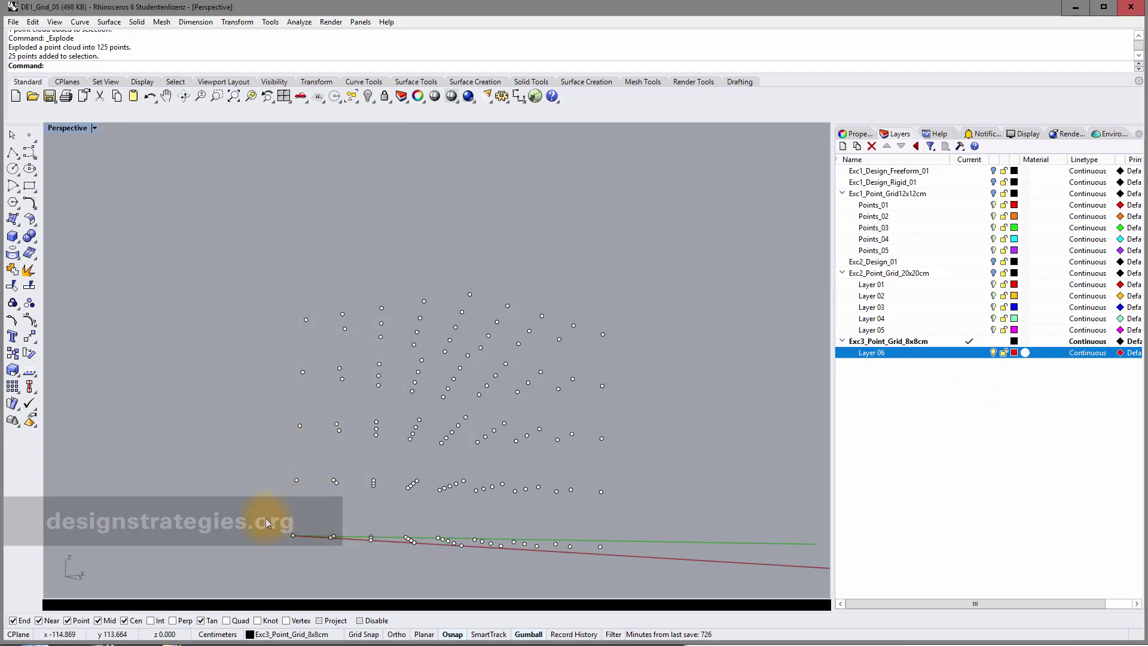
Step: Assign the lowest level of points in the grid to the red sublayer Layer 06
left_click_drag(266, 523, 641, 571)
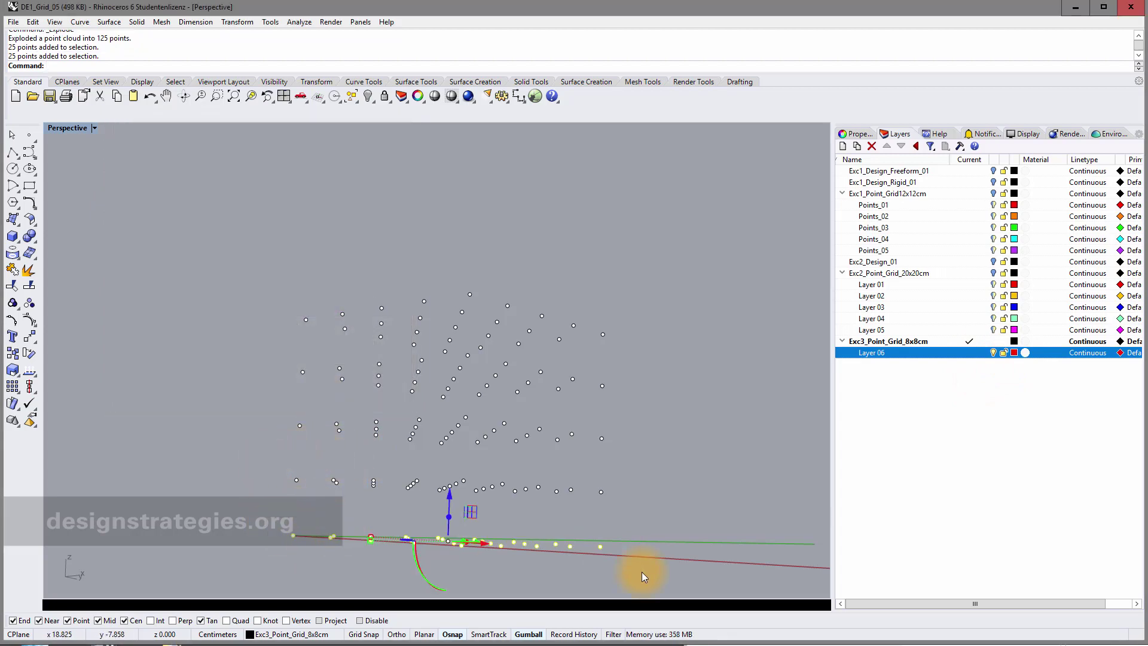
left_click(269, 639)
left_click(297, 626)
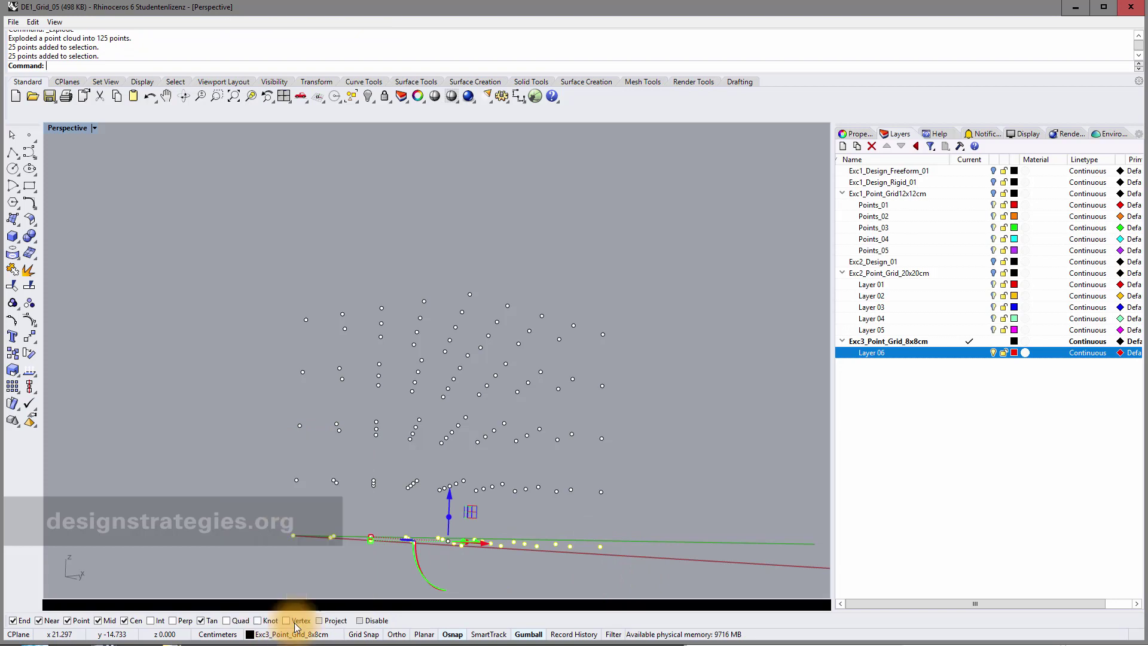
Step: Add another sublayer beneath Layer 06 and assign the second level of points from the bottom to it
left_click_drag(237, 451, 515, 502)
left_click_drag(662, 520, 361, 482)
left_click_drag(263, 469, 264, 468)
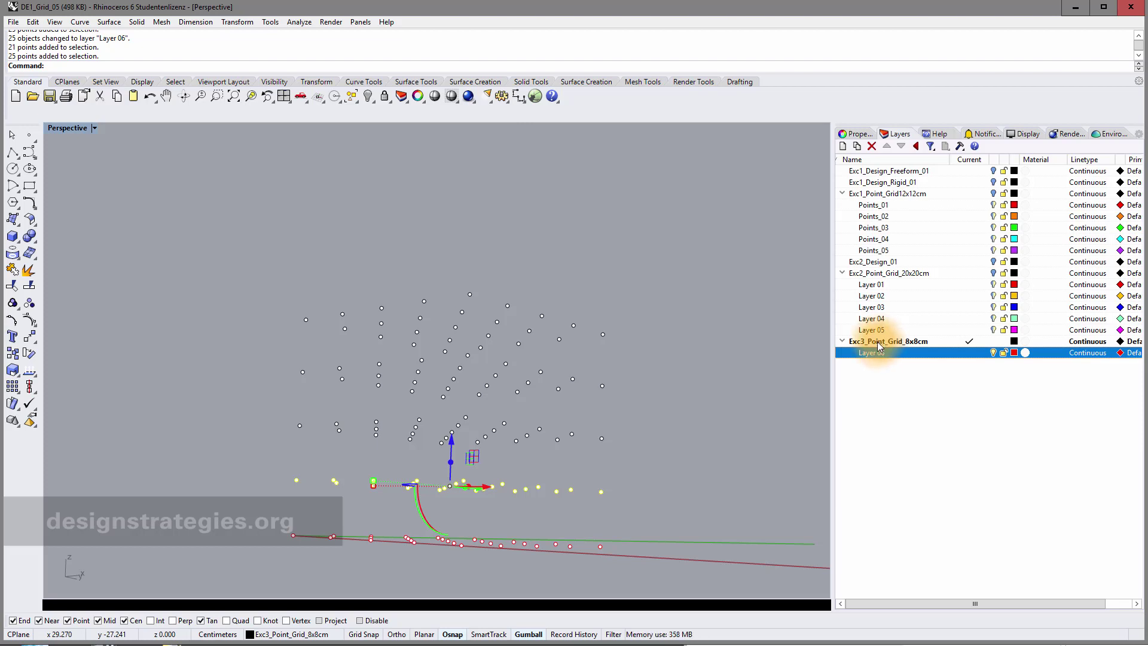
left_click(842, 146)
key("Return")
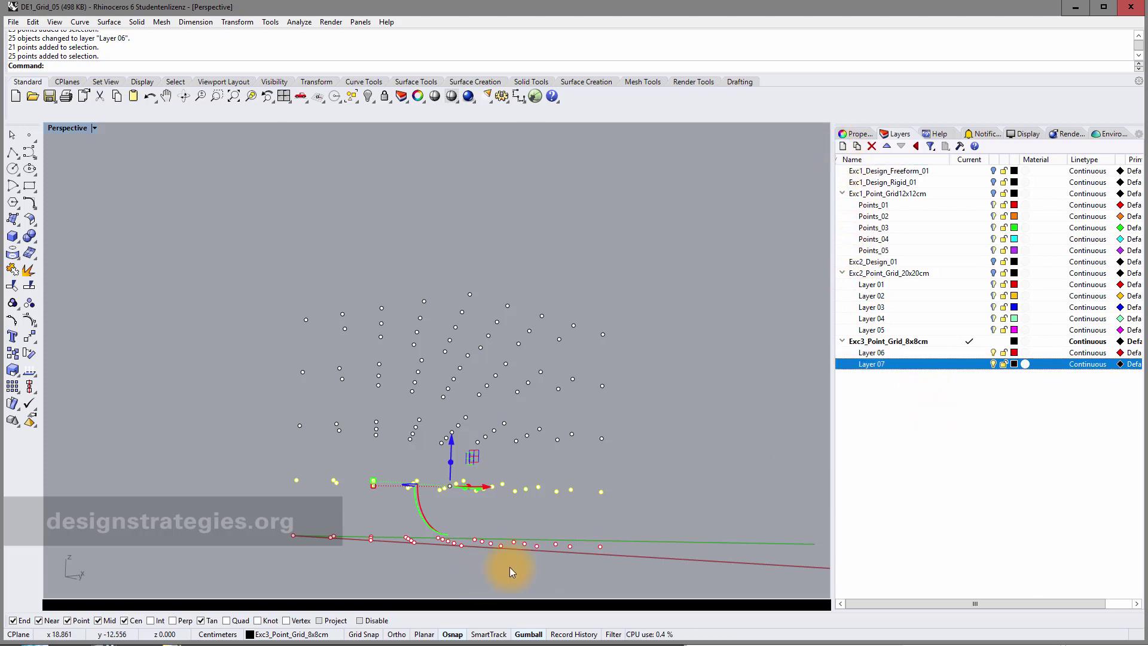
left_click(278, 635)
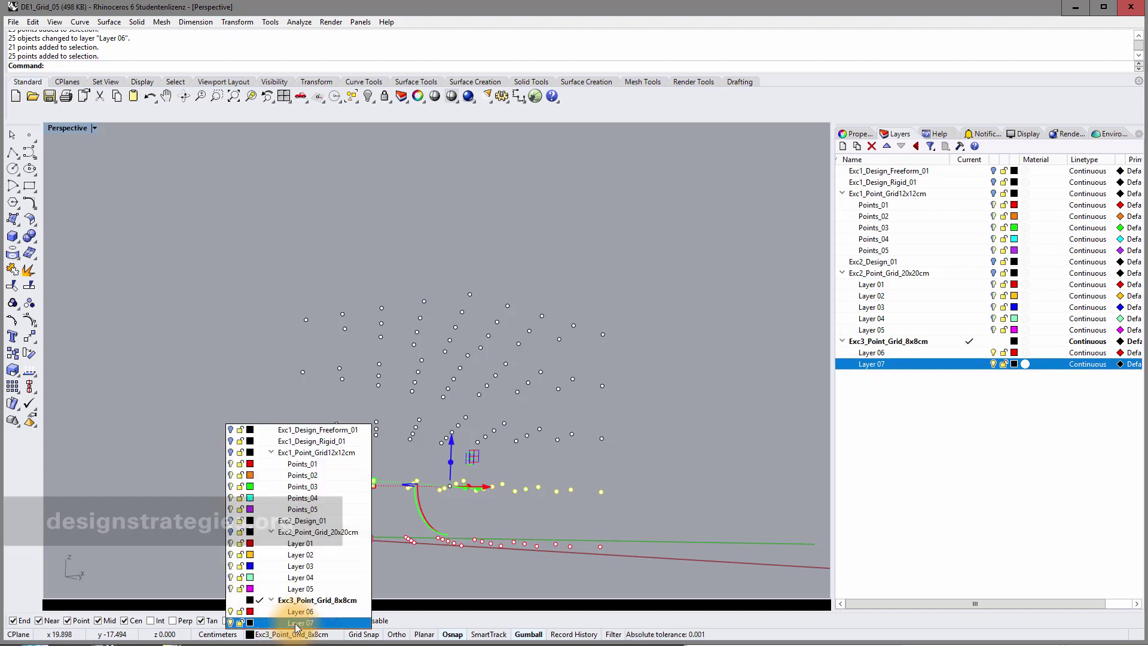
left_click(299, 622)
Step: Set the colour of Layer 07 to Orange
left_click(1014, 364)
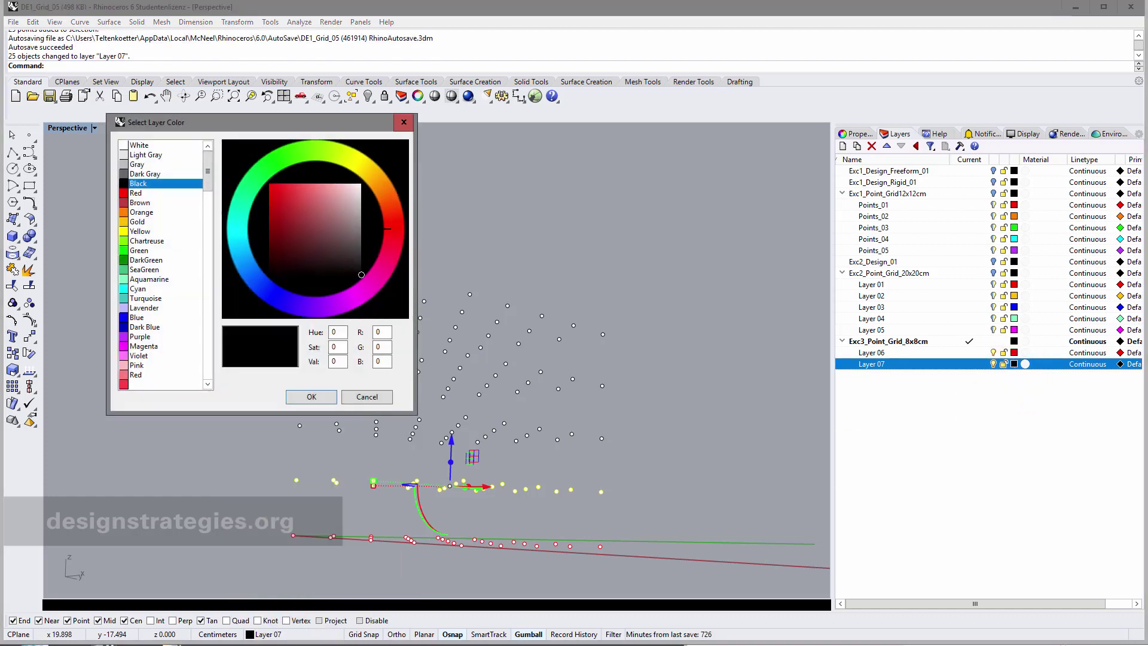
left_click(127, 216)
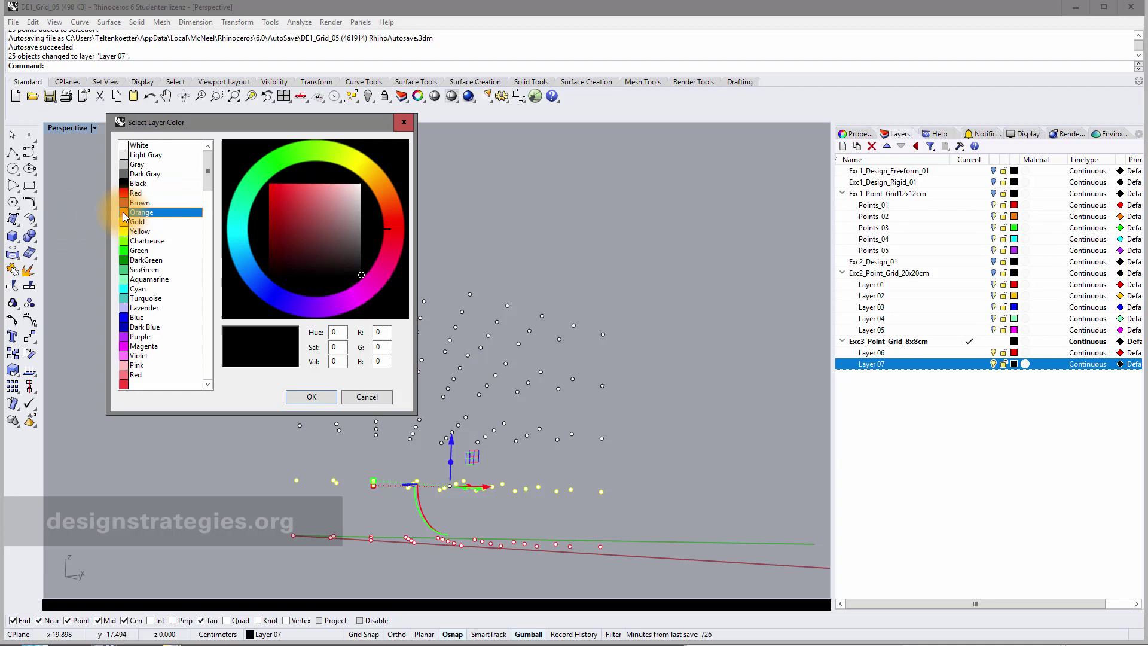
left_click(295, 394)
Step: Add a Green sublayer beneath Layer 07 and assign the middle level of grid points to it
left_click_drag(277, 412, 653, 461)
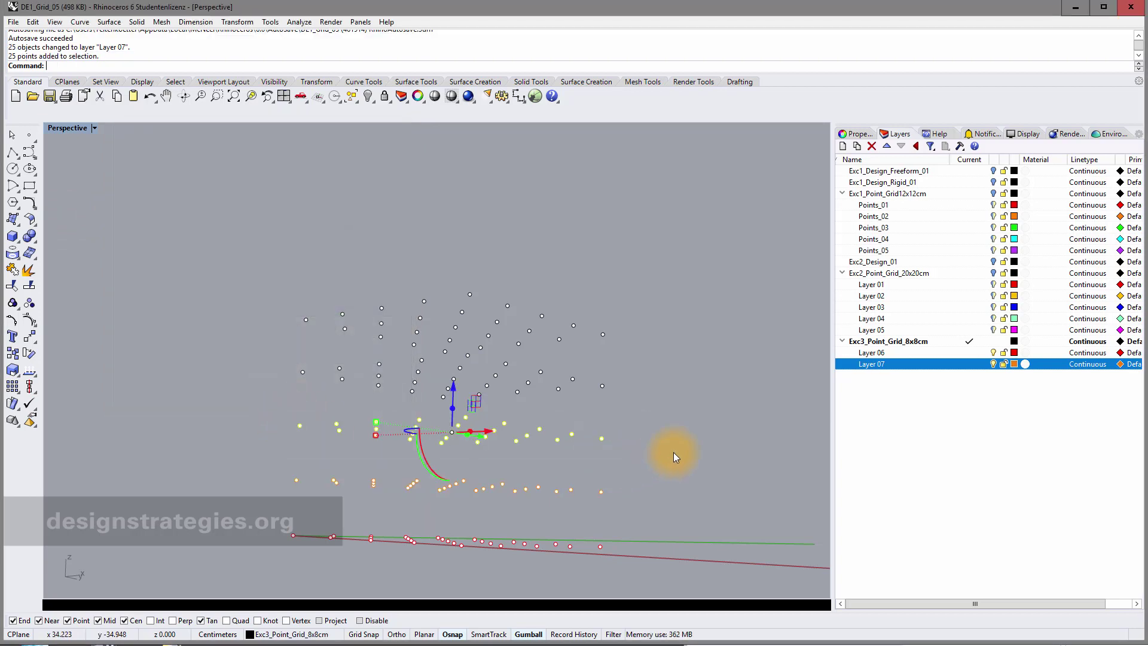
left_click(842, 147)
left_click(1013, 375)
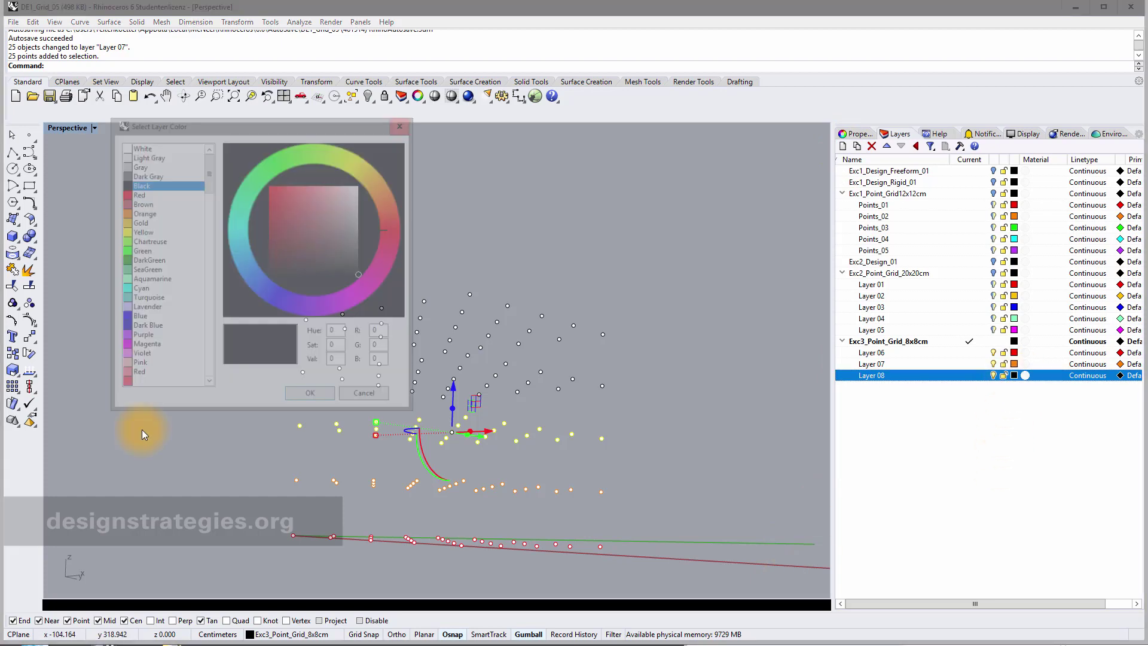
left_click(137, 250)
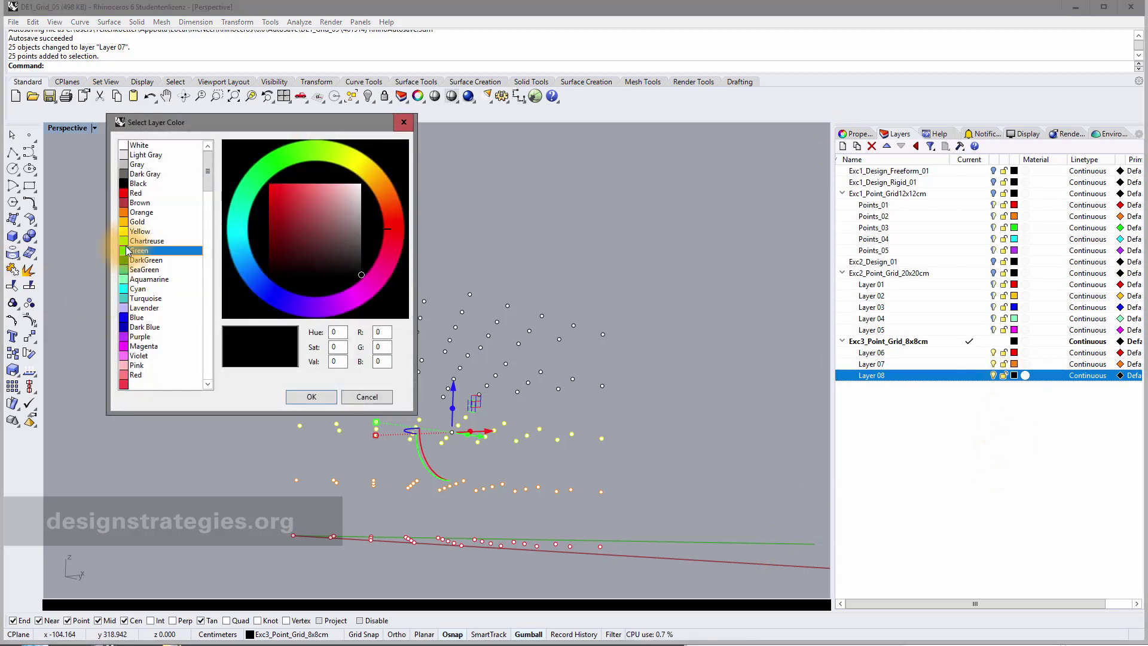
left_click(310, 396)
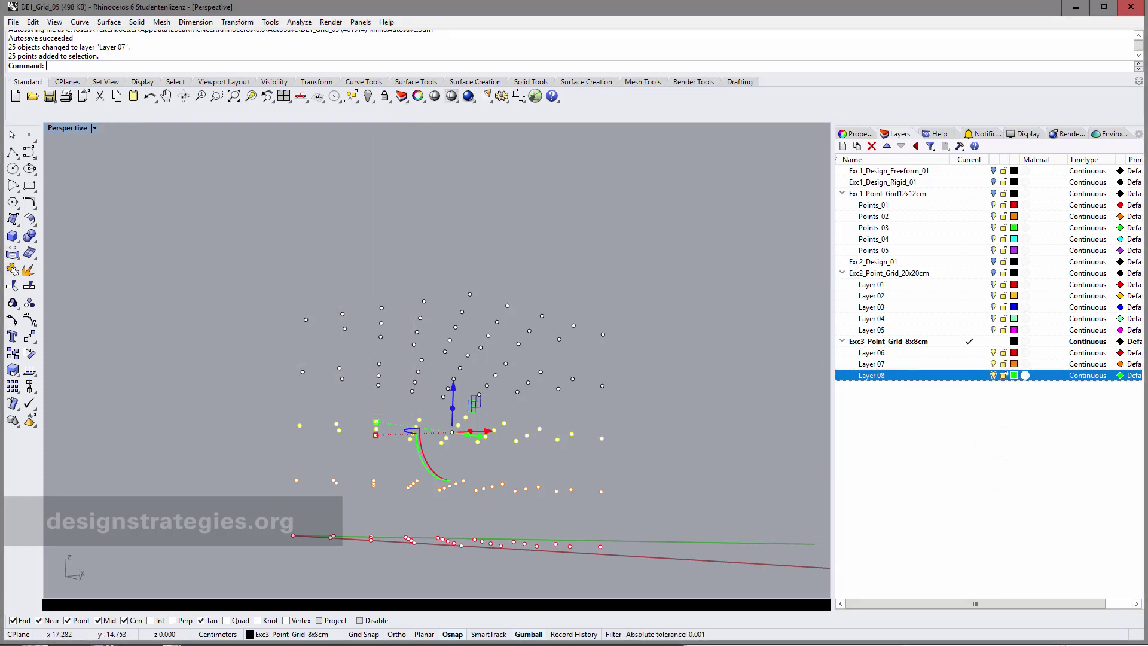
left_click(291, 633)
left_click(294, 629)
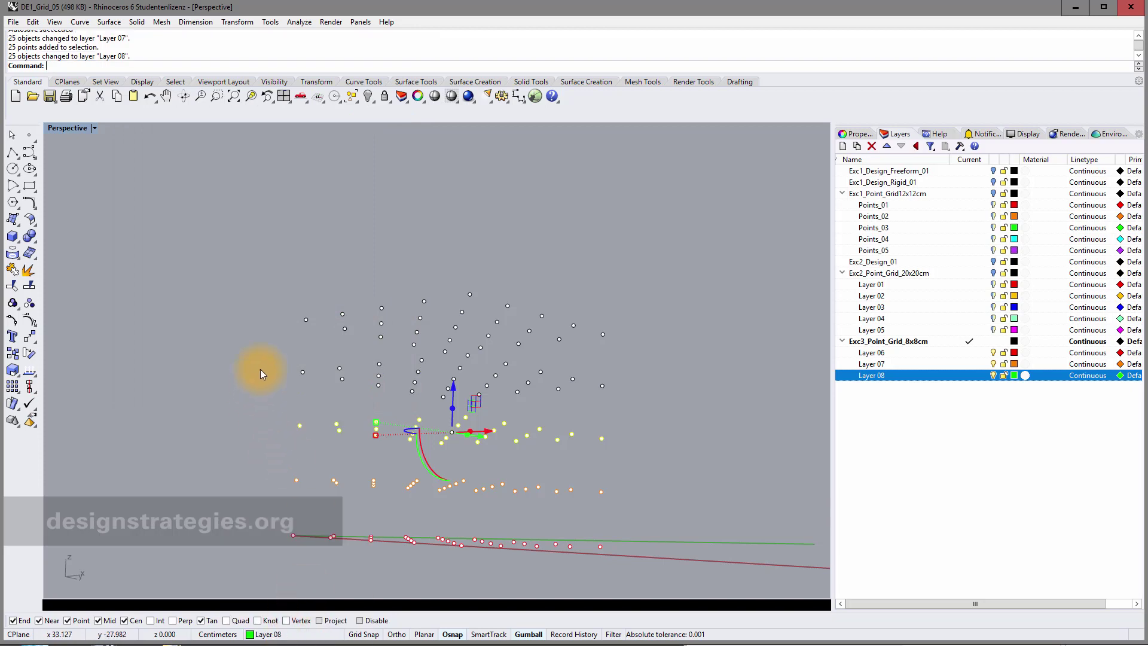
Step: Add a Blue sublayer beneath Layer 08 and assign the fourth level of points from the bottom to it
left_click(263, 354)
mouse_move(360, 386)
right_mouse_down()
mouse_move(410, 451)
mouse_move(361, 388)
right_mouse_up()
left_click_drag(282, 341, 722, 383)
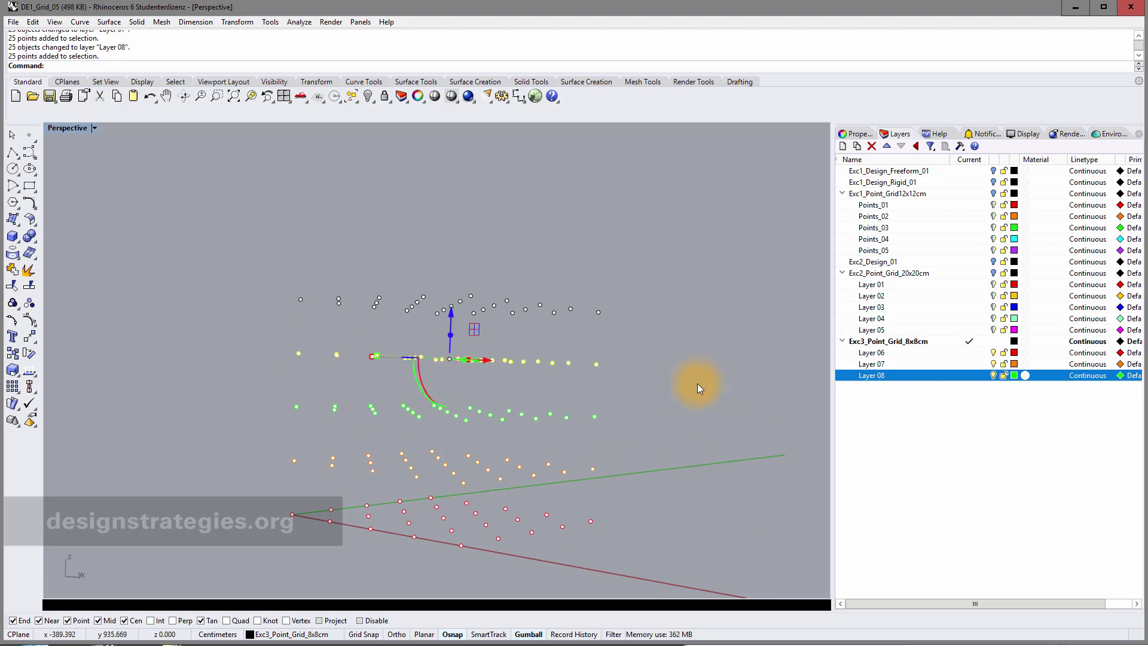
left_click(846, 154)
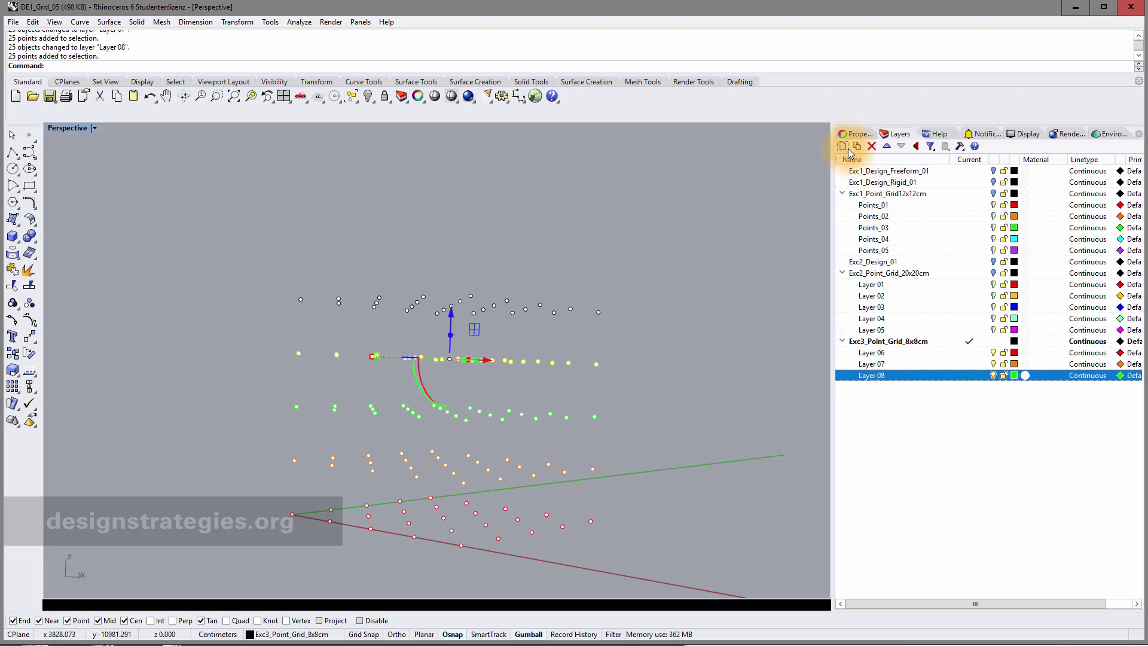
left_click(1014, 387)
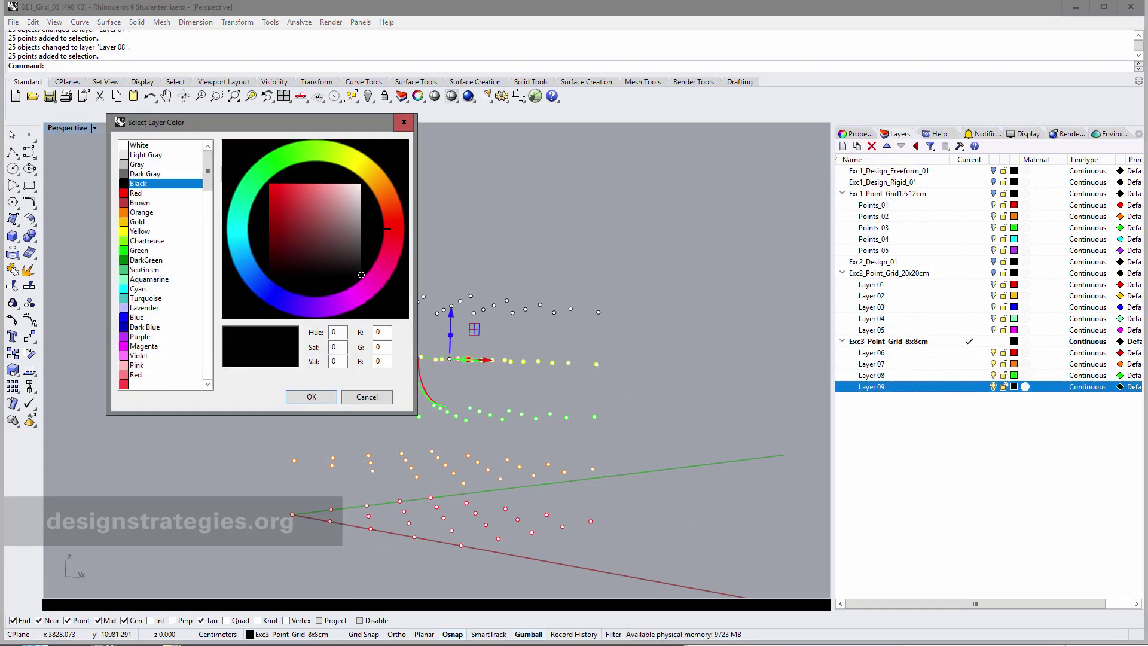
left_click(130, 317)
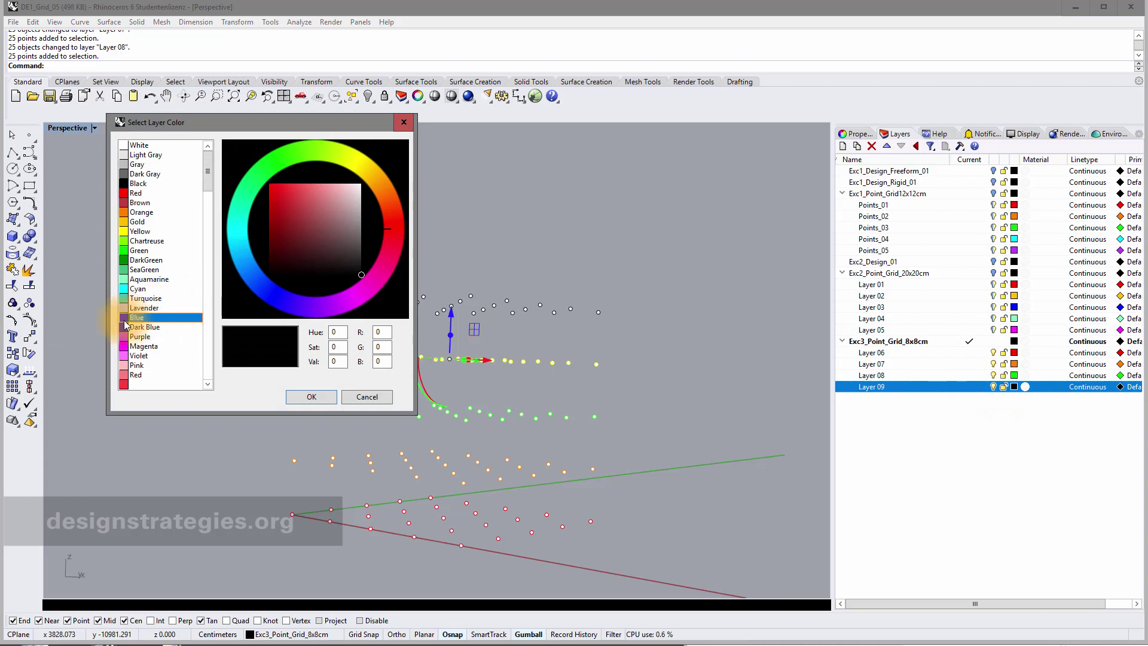
left_click(311, 397)
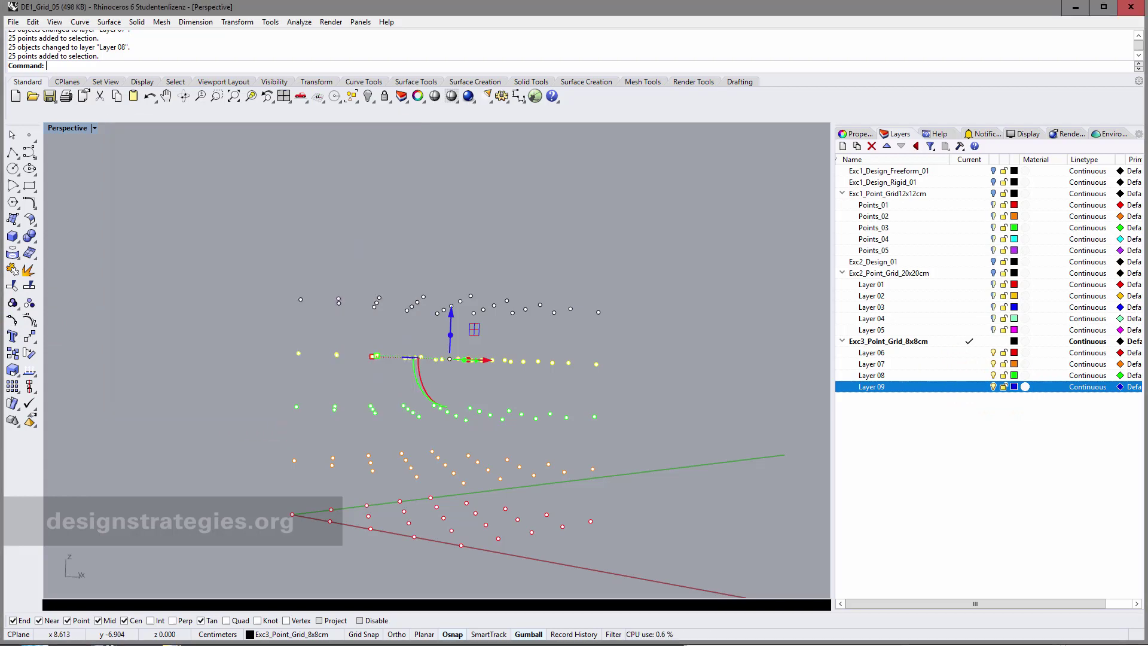
left_click(291, 634)
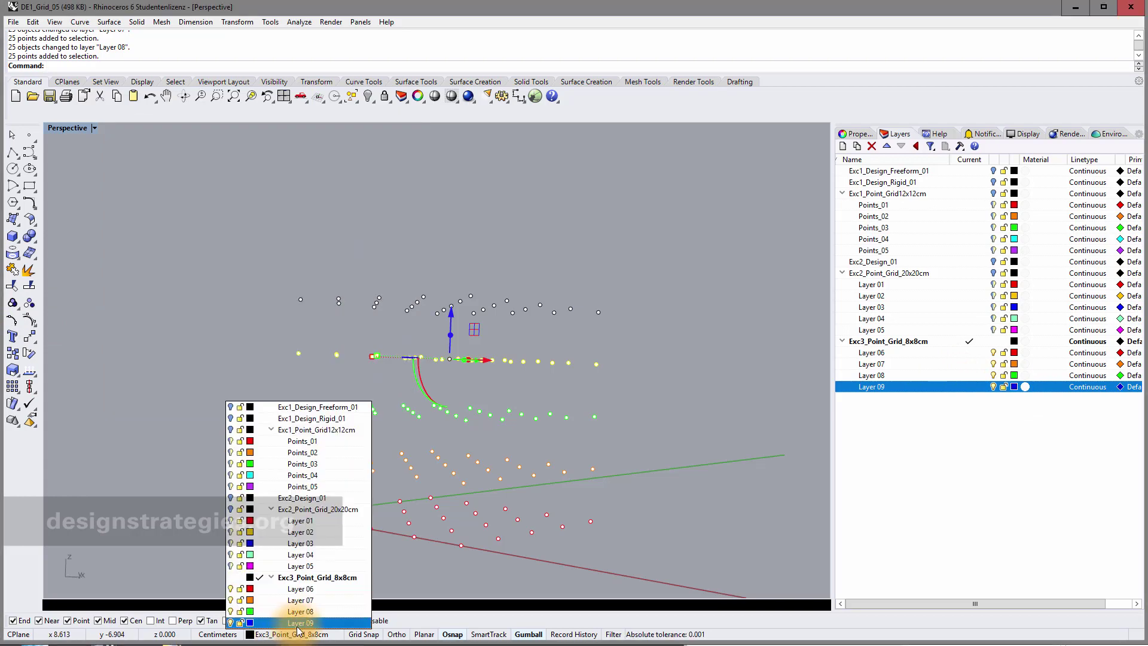
left_click(297, 624)
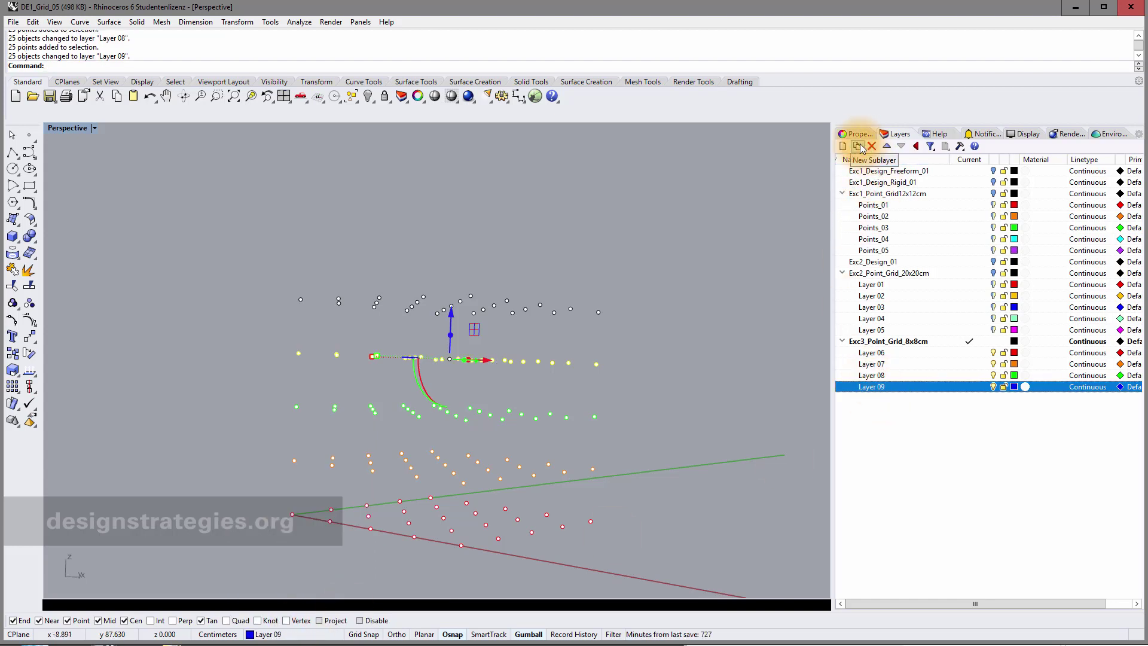
right_click_drag(578, 325, 577, 347)
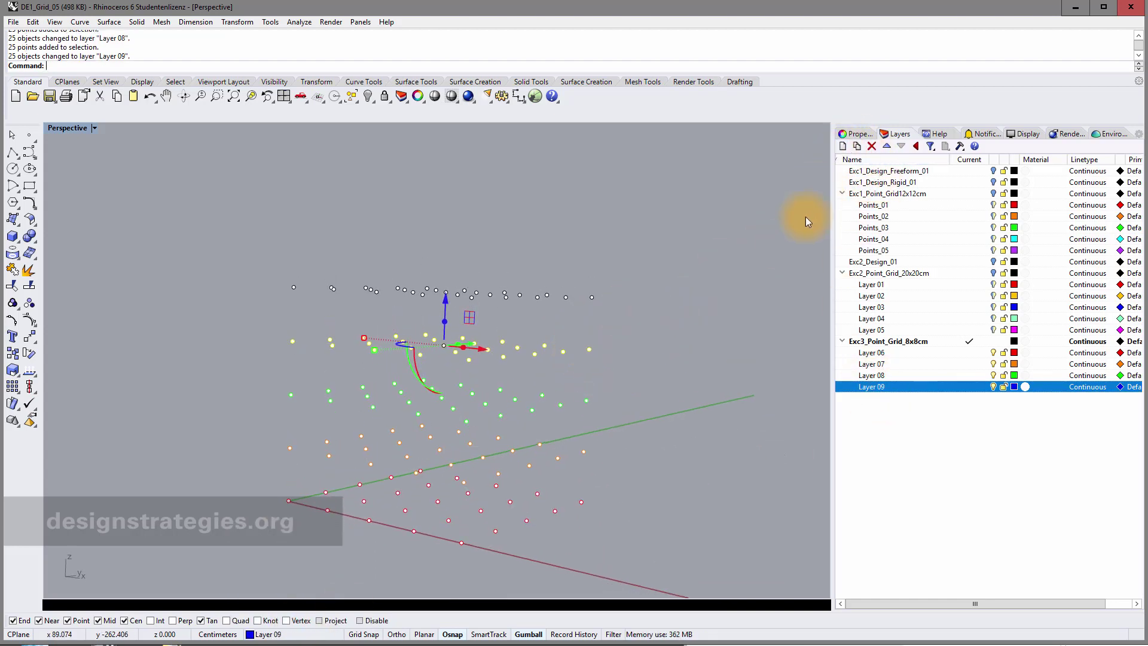
Step: Add a White sublayer beneath Layer 09 and reassign the fourth level of points from the bottom to it
left_click(842, 146)
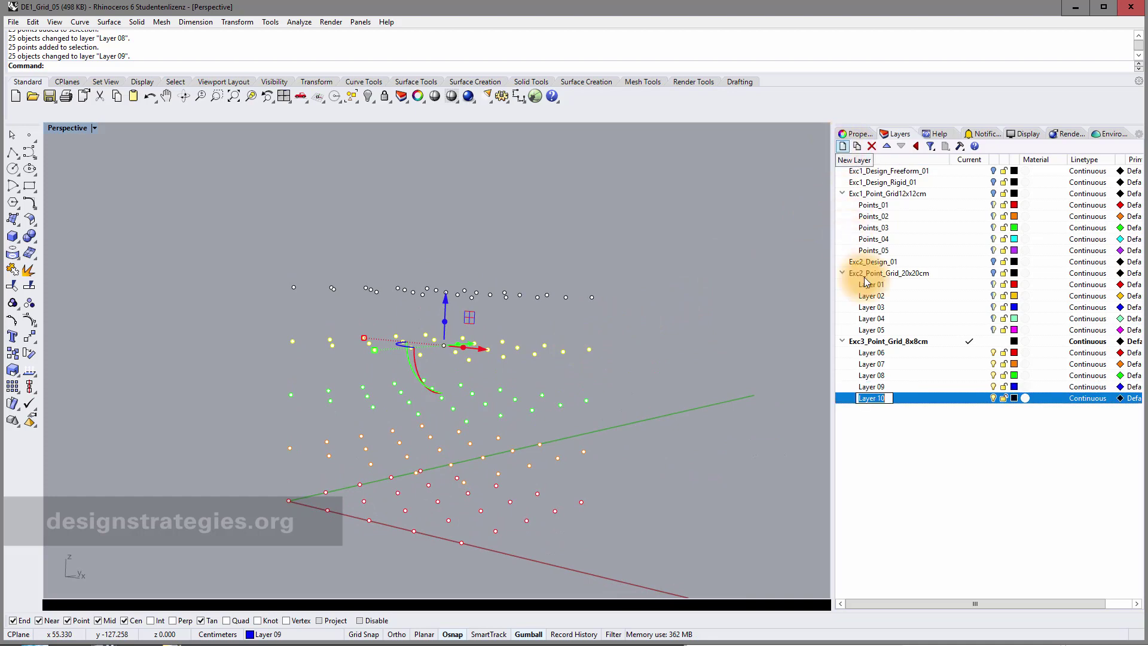
left_click(1014, 399)
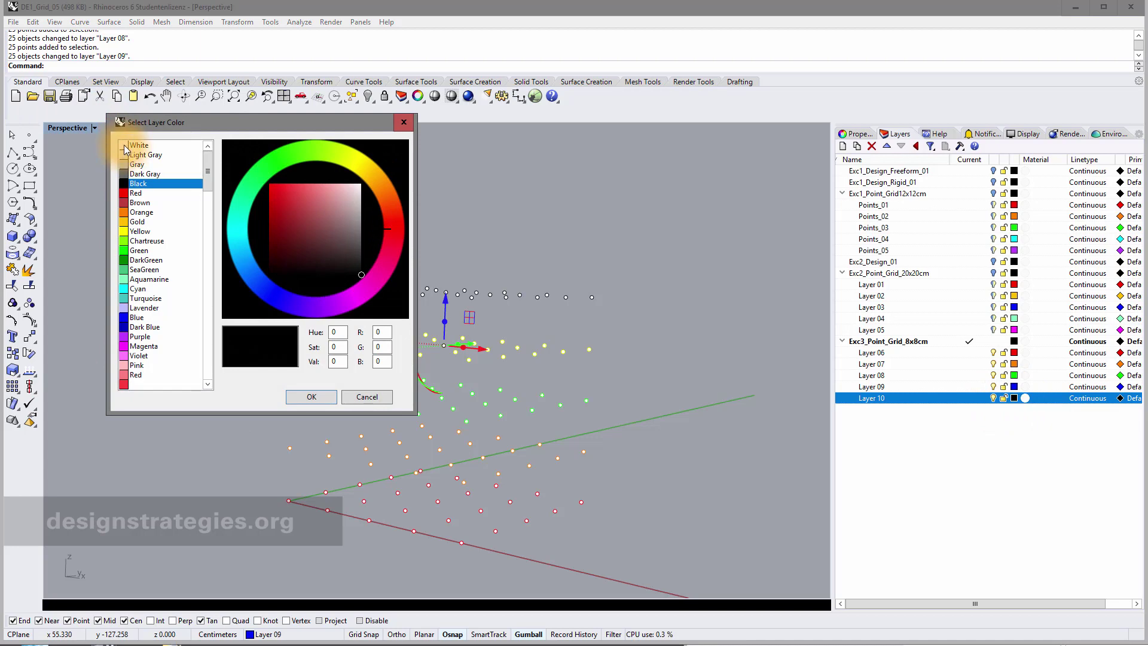
left_click(125, 146)
left_click(311, 396)
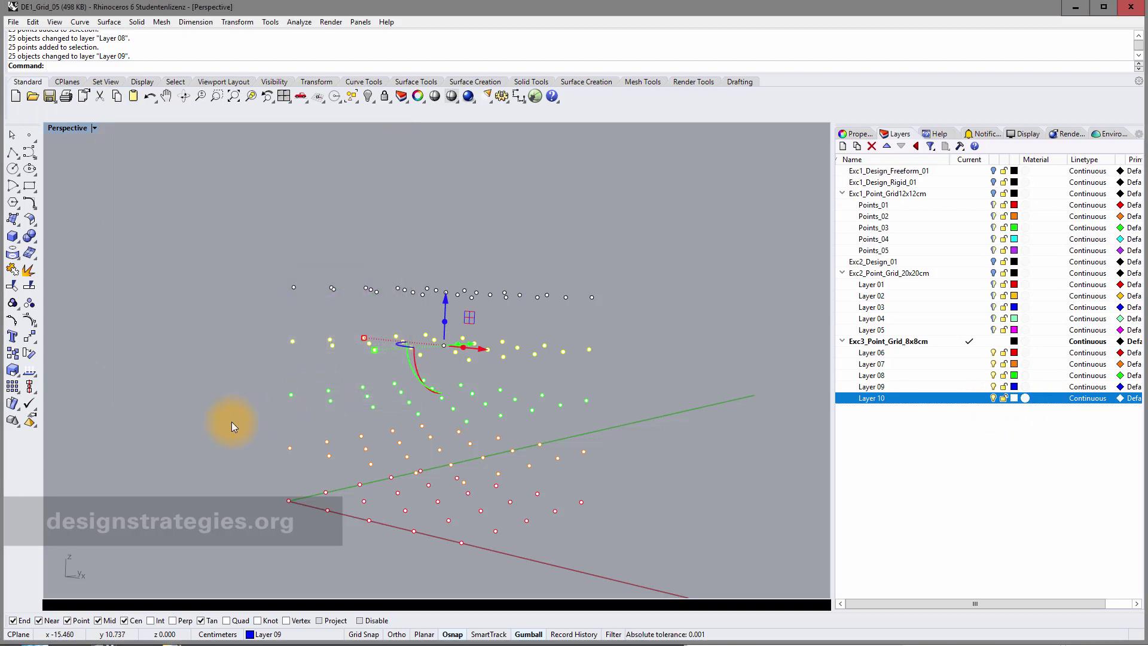
left_click(275, 634)
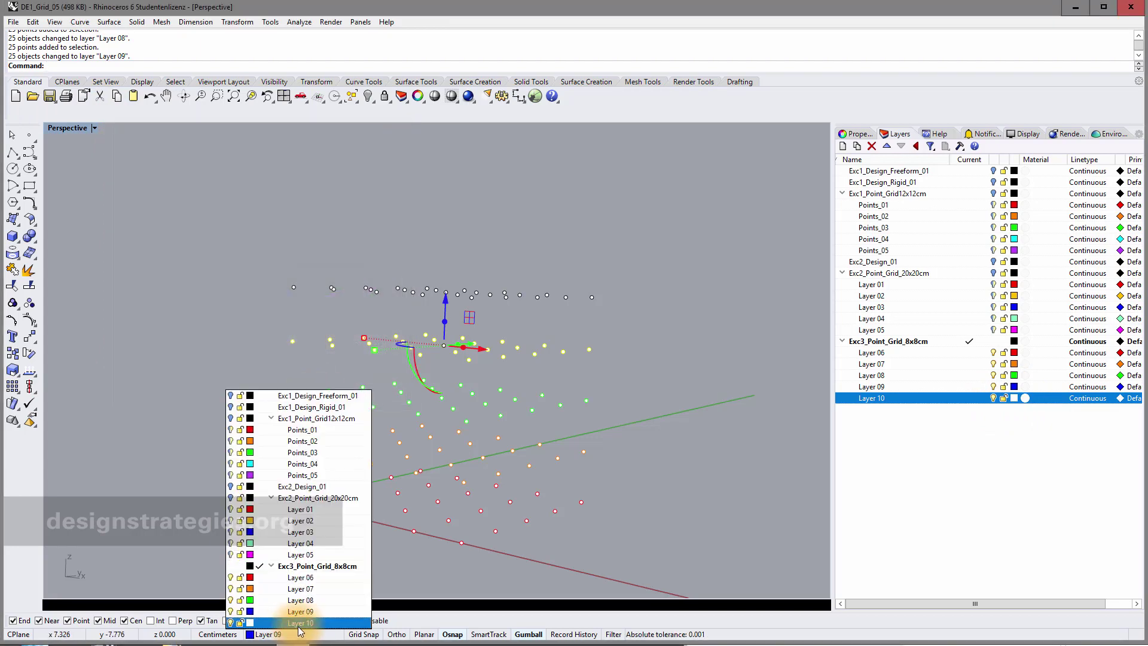
left_click(298, 625)
left_click(511, 357)
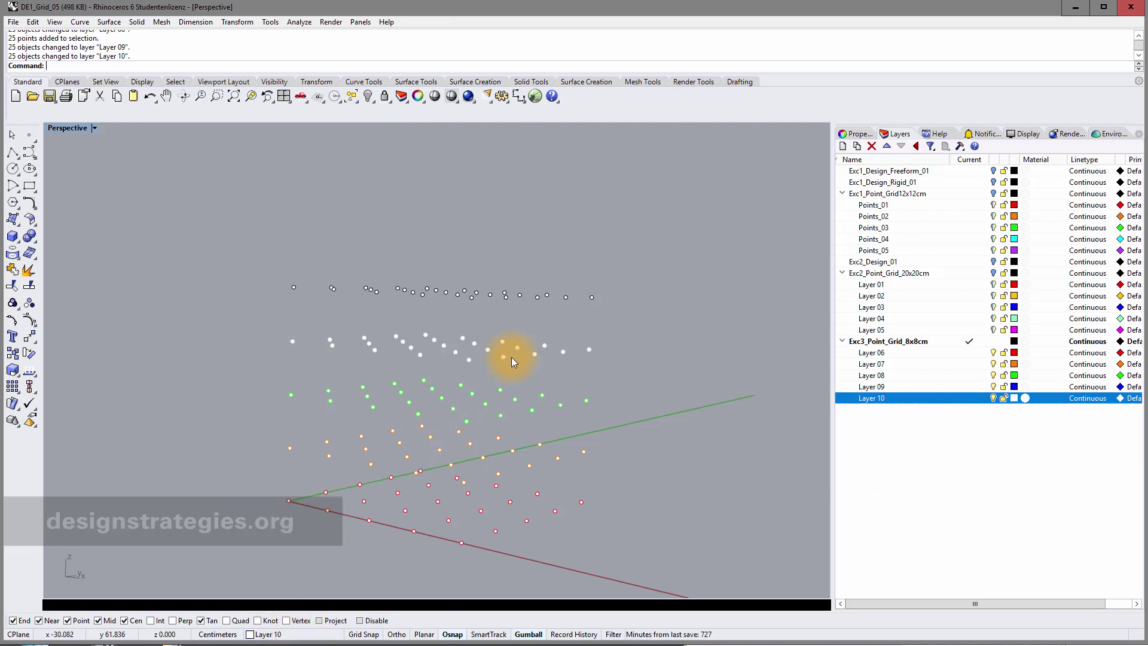
right_click_drag(511, 356, 673, 341)
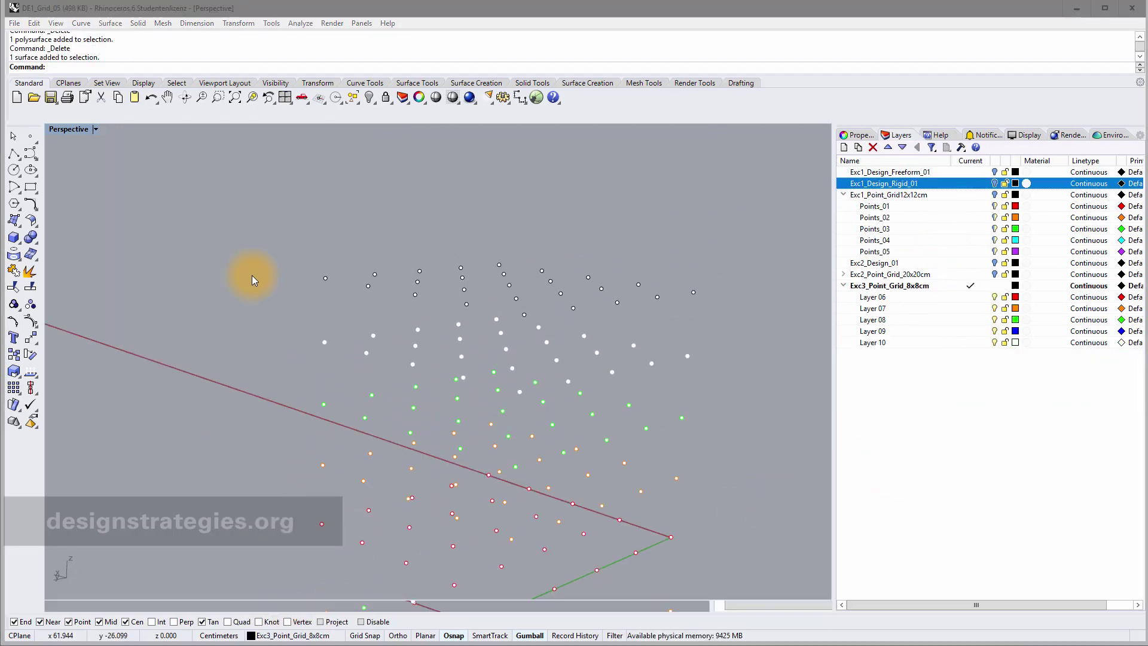
Step: Create a four-corner surface spanning two by two grid cells at an outer corner of the top point level
right_click_drag(371, 302, 307, 275)
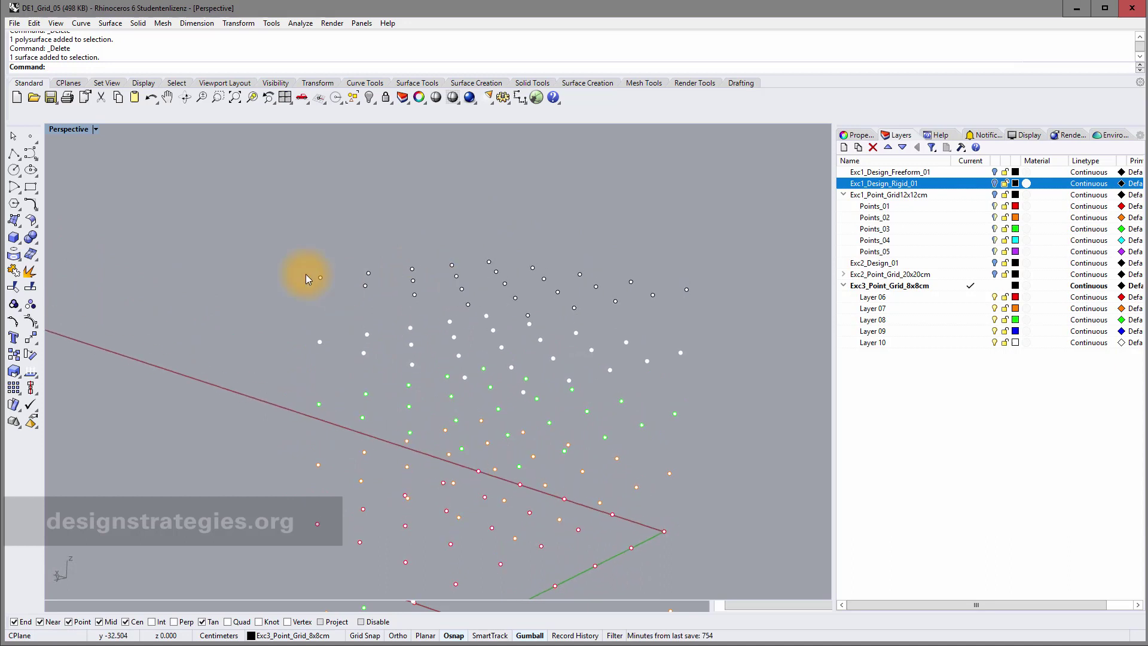
left_click(16, 226)
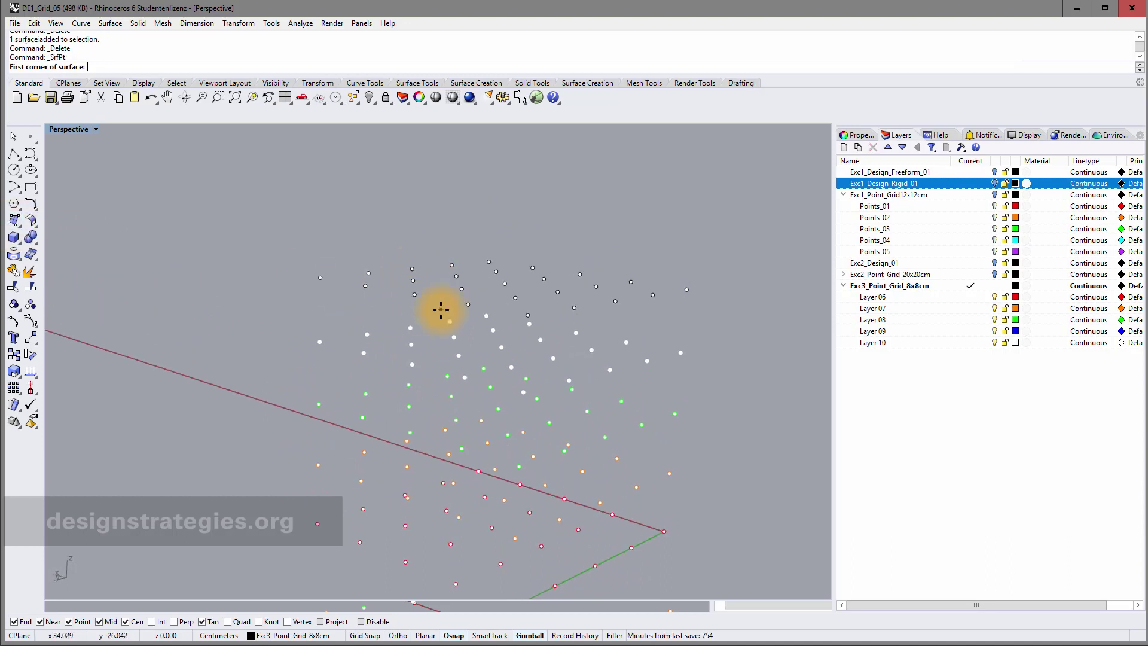
right_click_drag(440, 307, 403, 317)
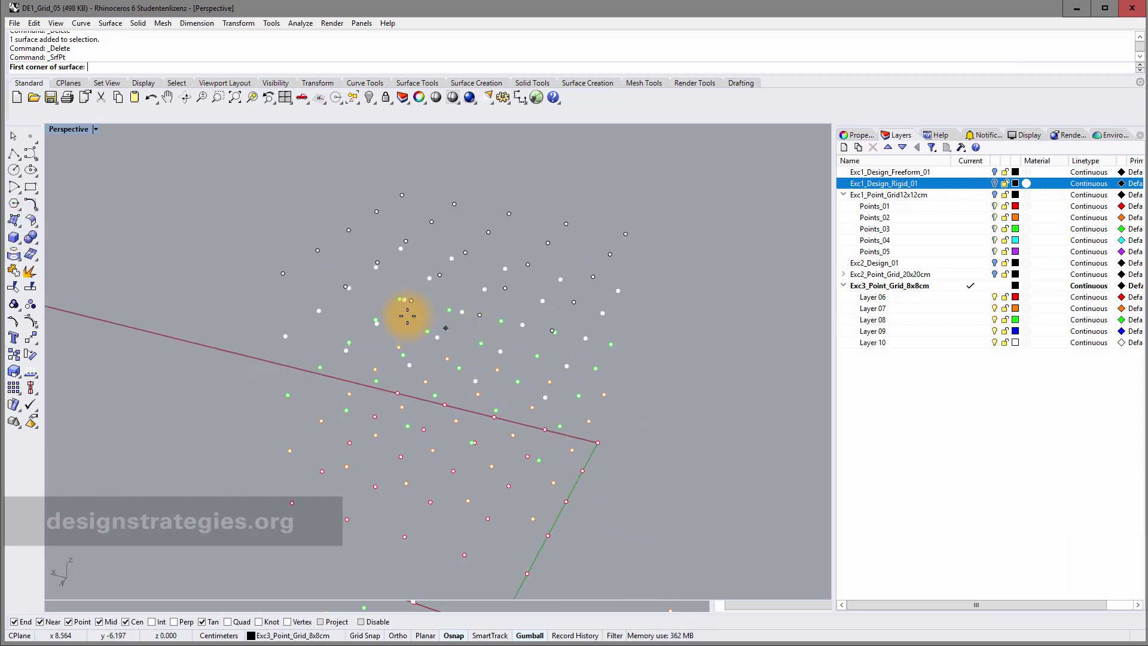
left_click(284, 272)
left_click(347, 230)
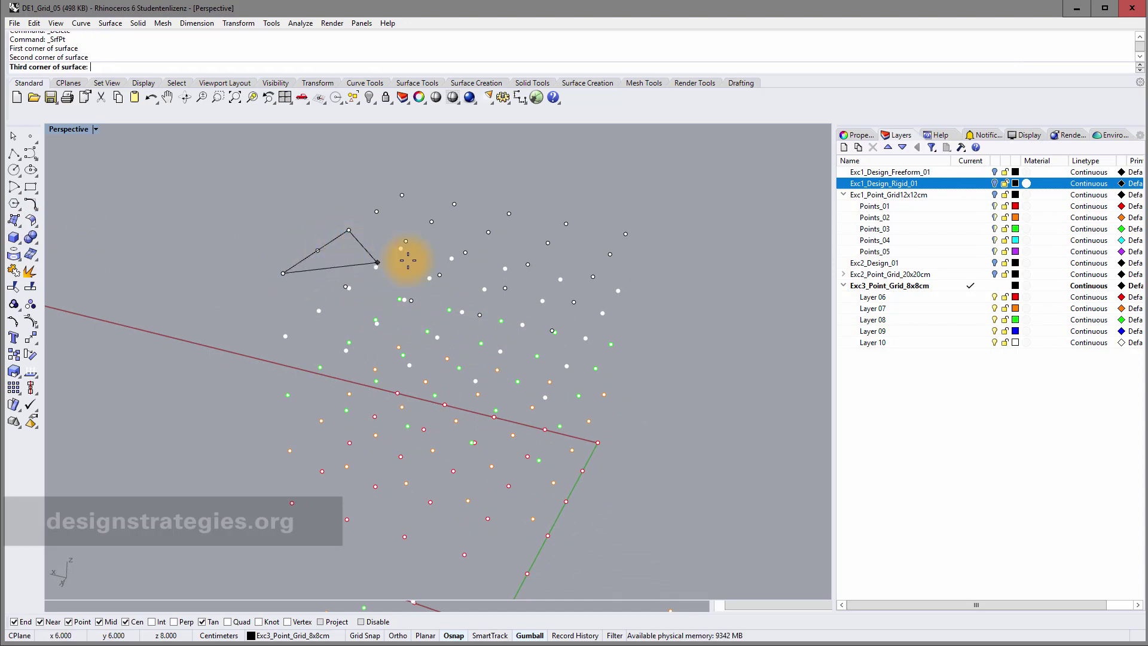
left_click(466, 252)
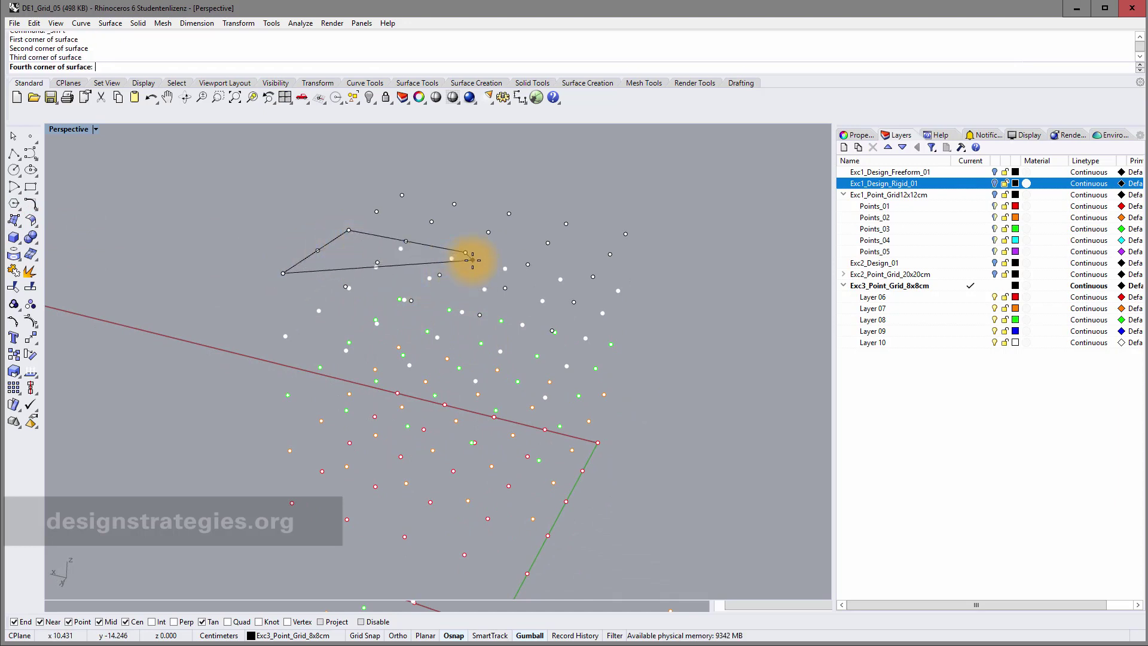
left_click(411, 300)
right_click_drag(424, 340, 427, 292)
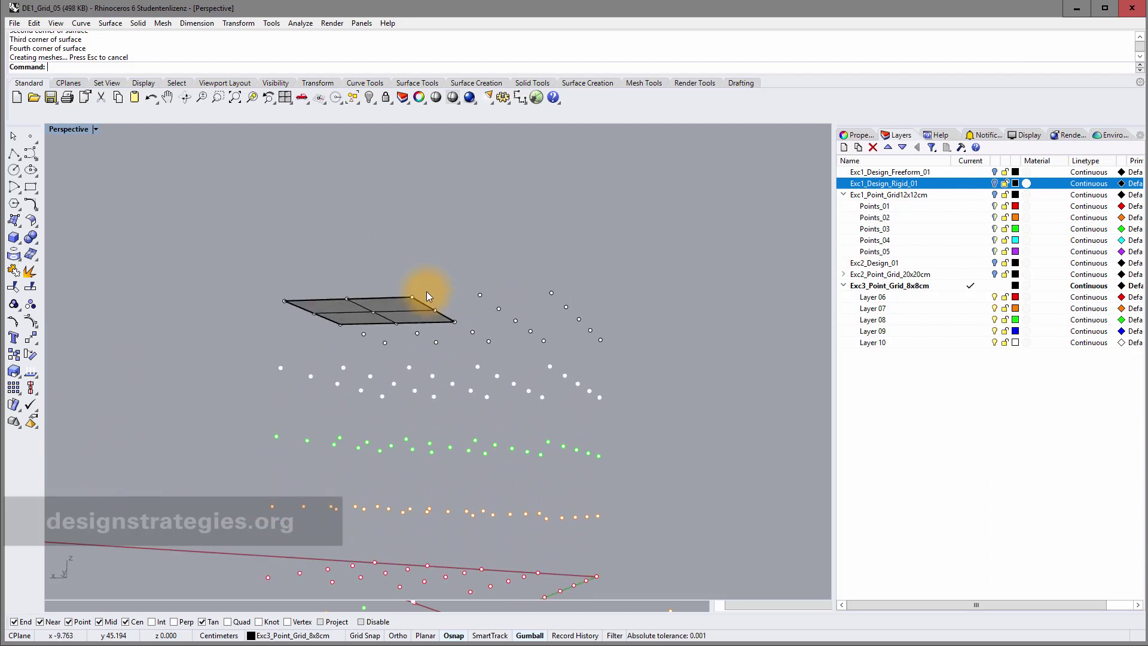
Step: Extrude the square surface straight down to the white point level and undo the further extrusion
left_click(386, 306)
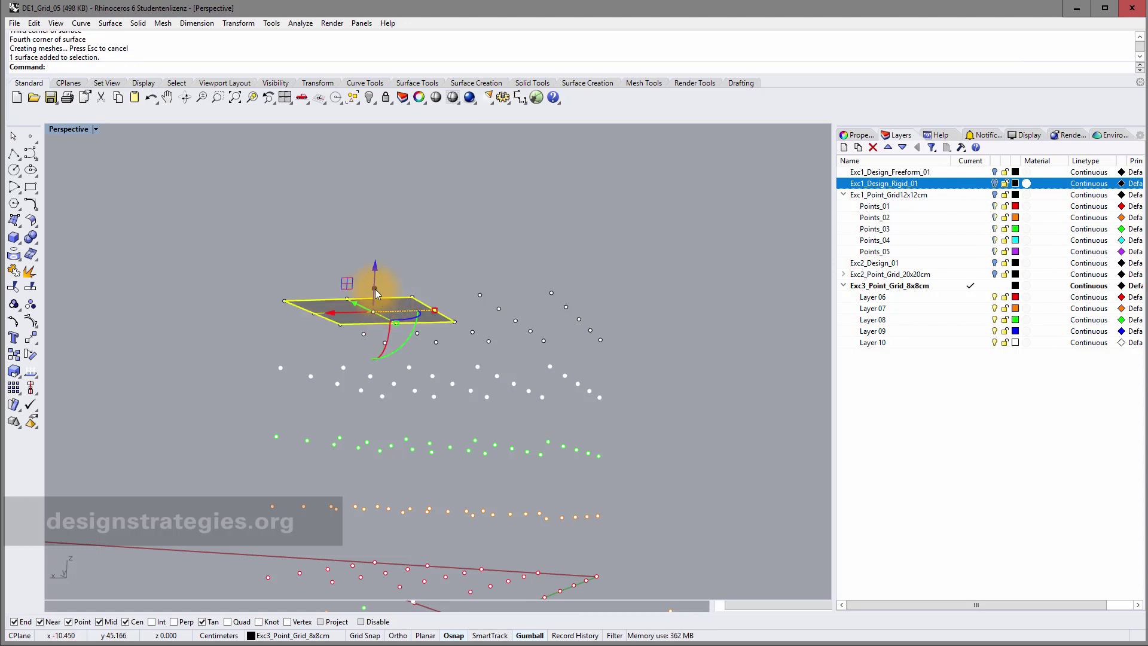
left_click_drag(375, 293, 278, 364)
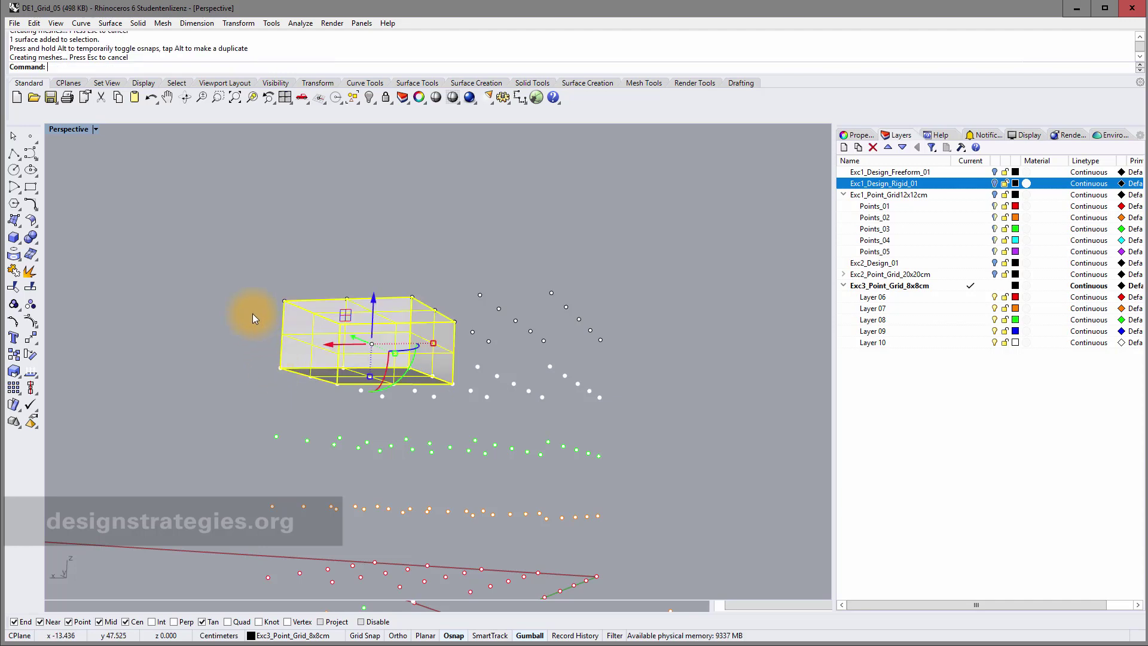
right_click_drag(251, 313, 205, 369)
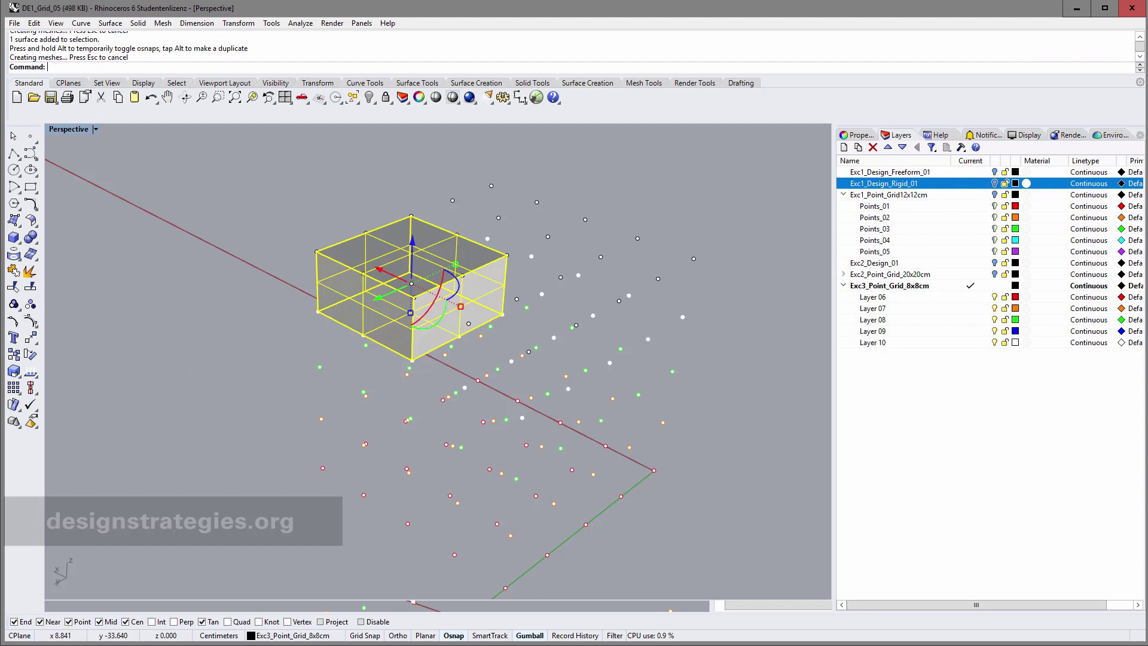
key("ctrl+z")
Step: Try to stretch the block by moving its bottom face down to the green point level without extruding
right_click_drag(538, 358, 572, 374)
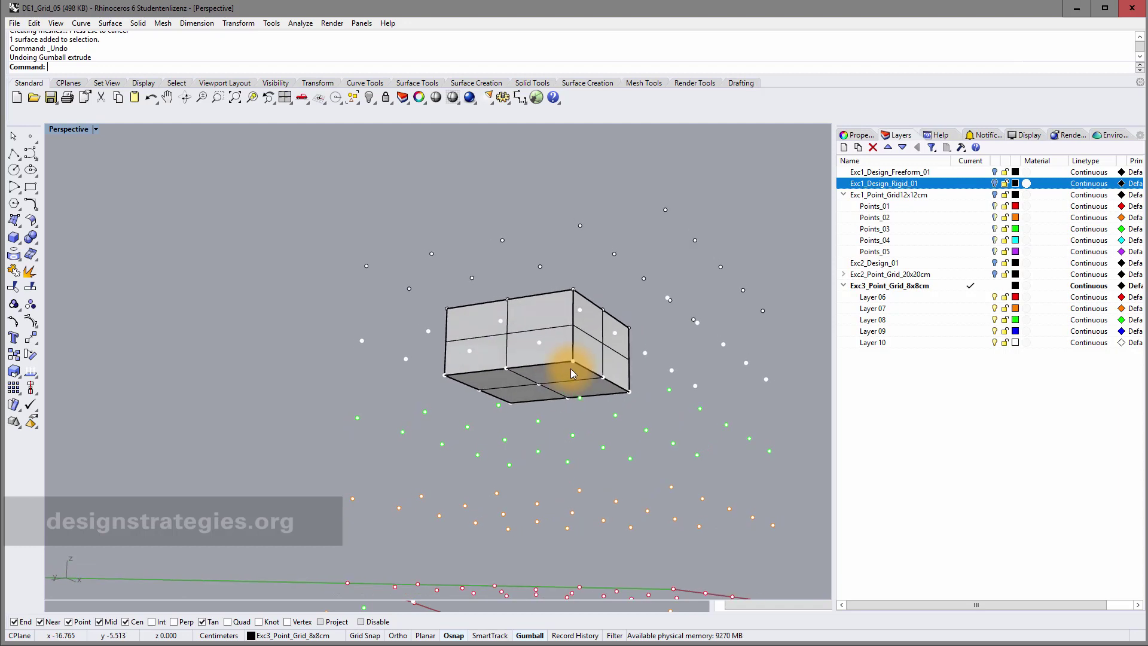
left_click(558, 375, "ctrl+shift")
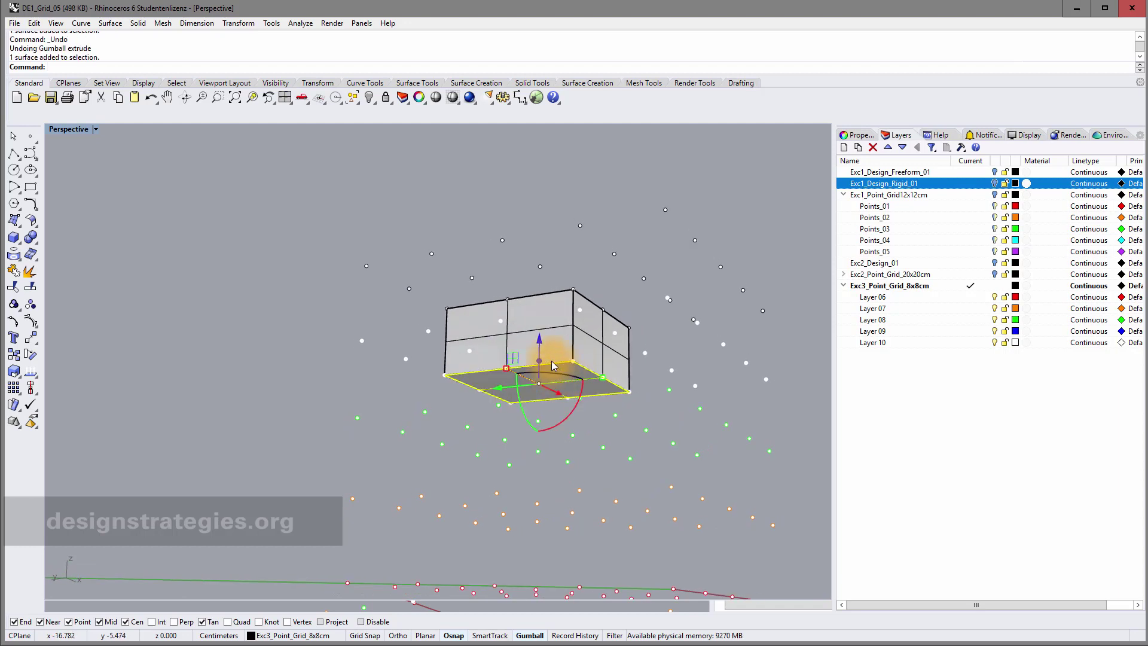
left_click_drag(541, 349, 444, 439)
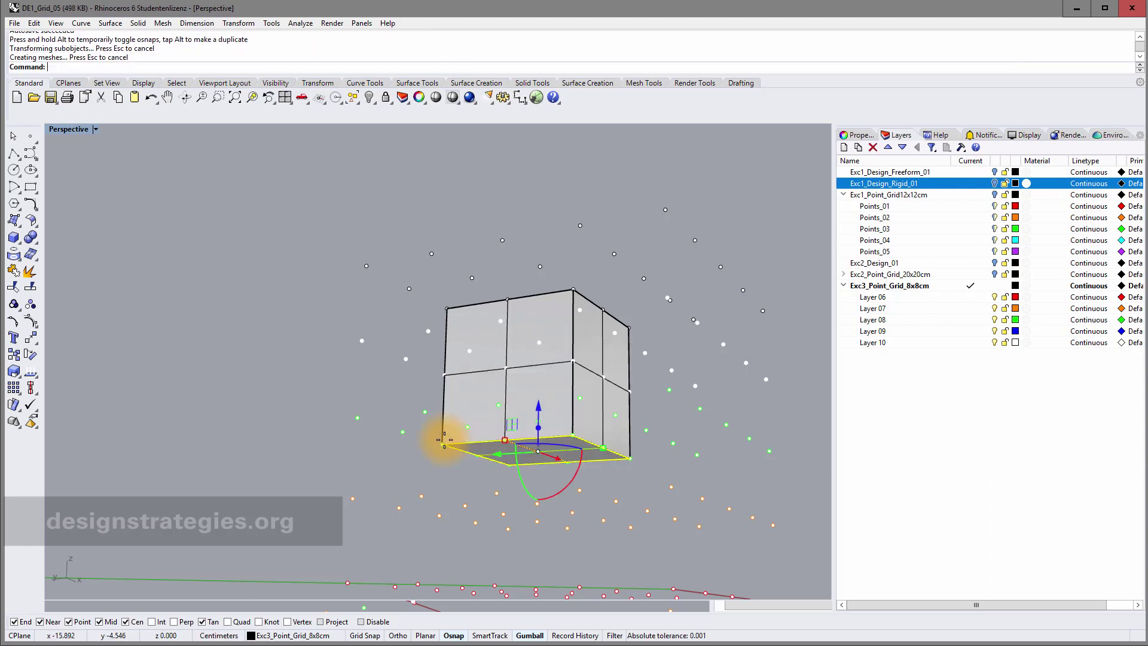
left_click(405, 380)
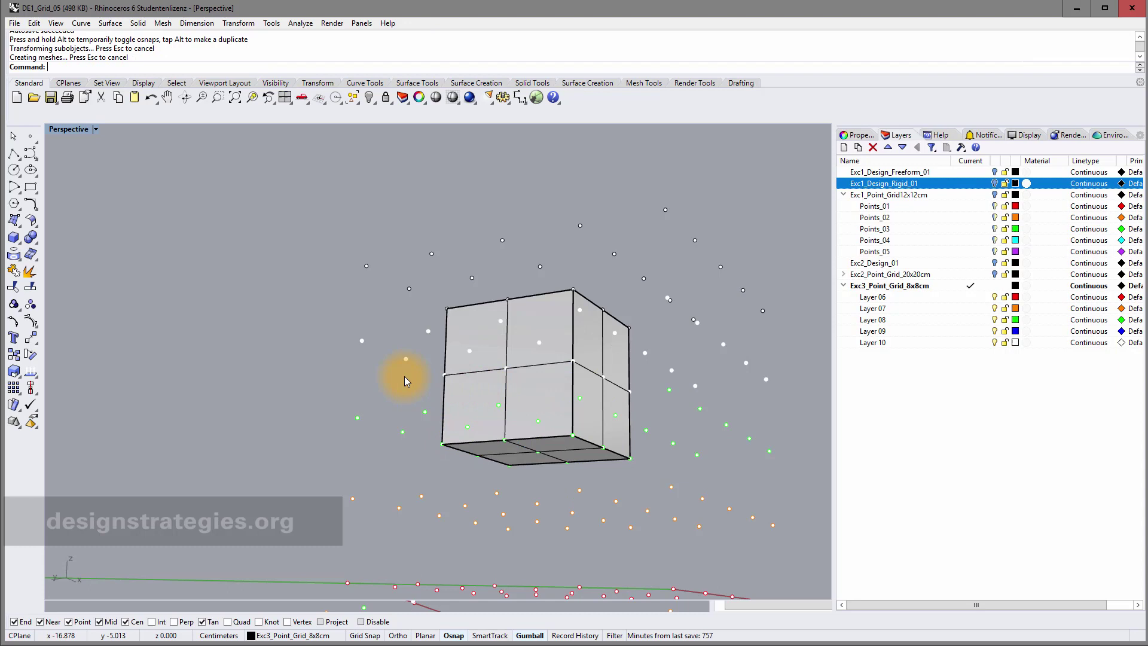
left_click(486, 357, "ctrl+shift")
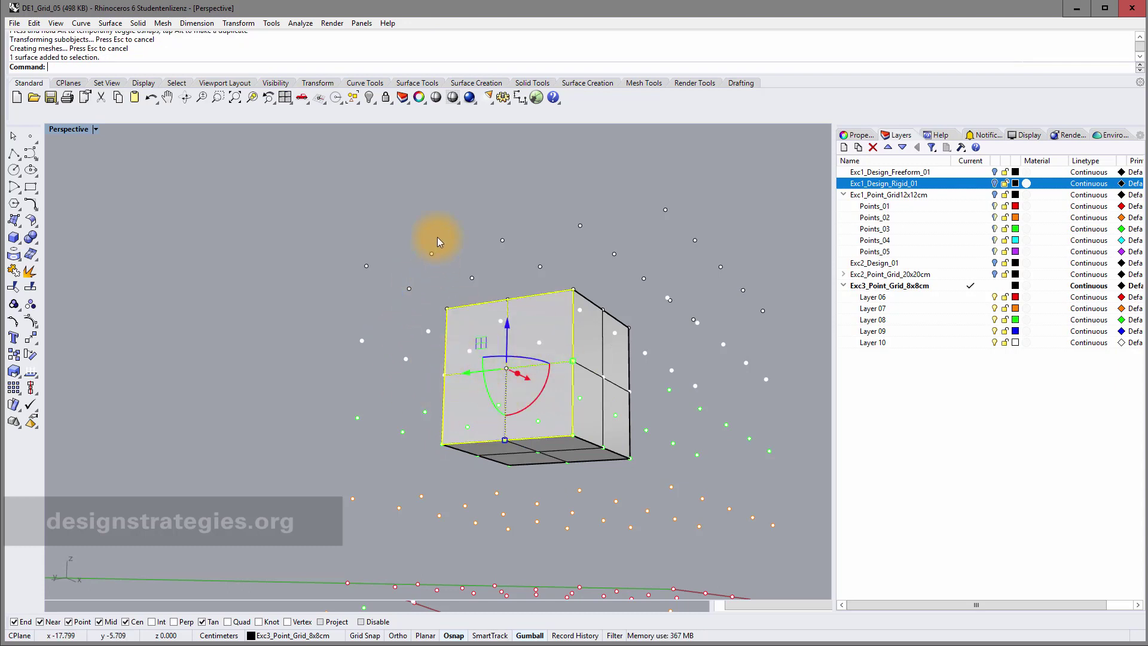
key("Escape")
key("ctrl+z")
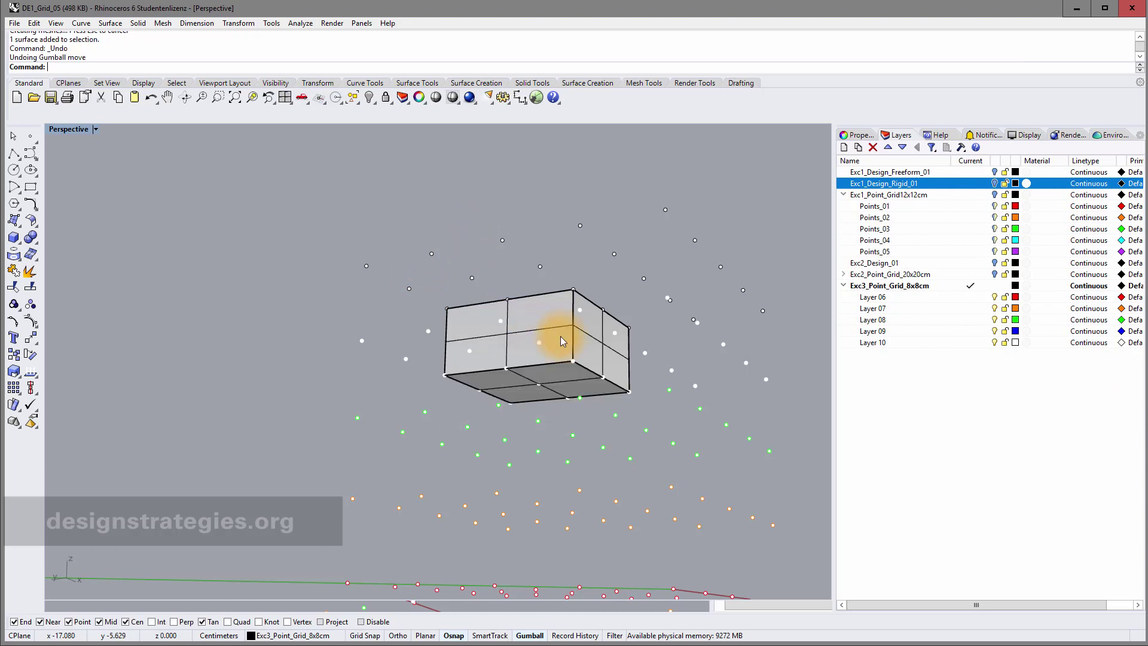
Step: Extrude the block's bottom face down to the green point level and check that its lower side faces can be selected separately
left_click(553, 372)
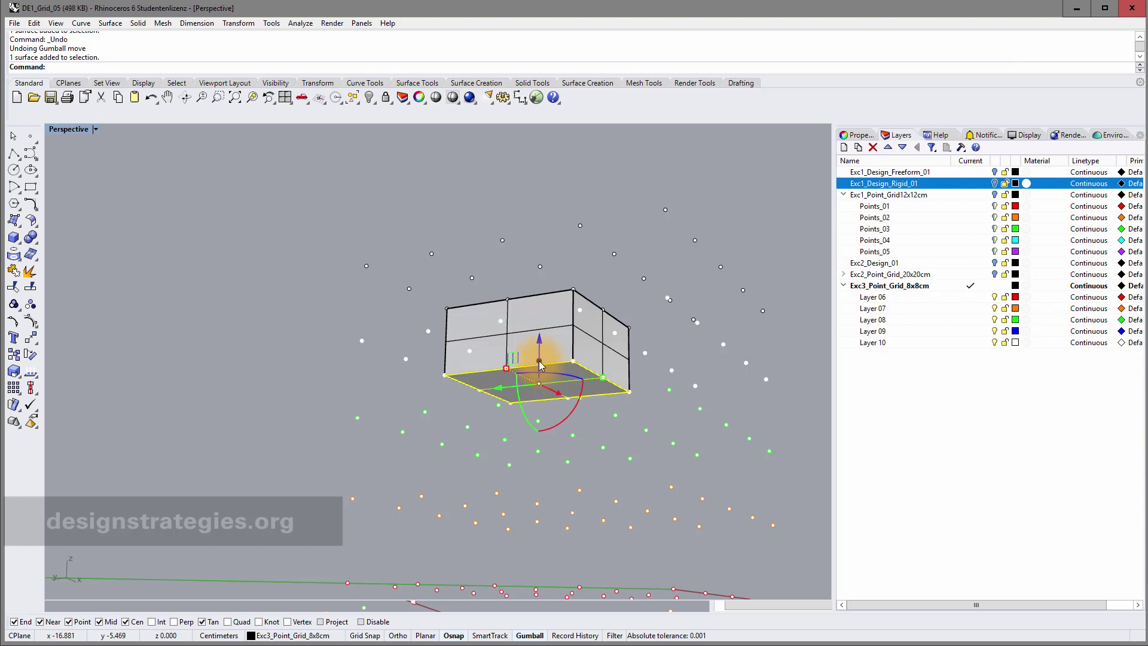
left_click_drag(539, 366, 444, 443)
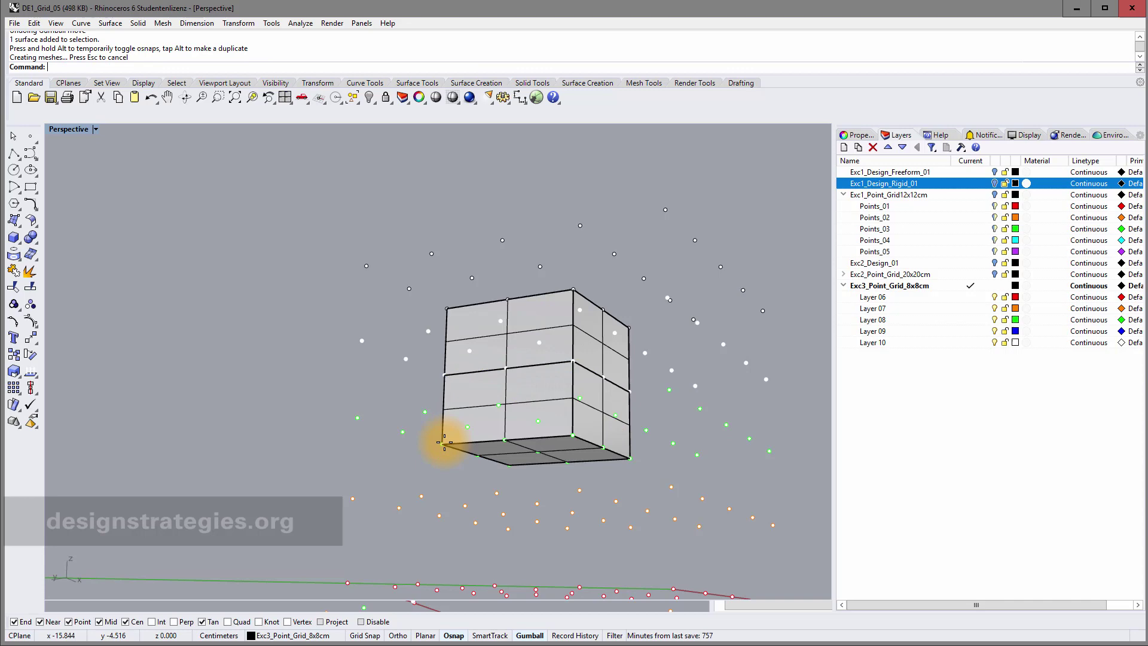
left_click(487, 390, "ctrl+shift")
mouse_move(426, 375)
right_mouse_down()
mouse_move(532, 415)
mouse_move(494, 441)
mouse_move(474, 389)
mouse_move(418, 397)
right_mouse_up()
left_click(549, 424)
left_click(585, 390, "ctrl")
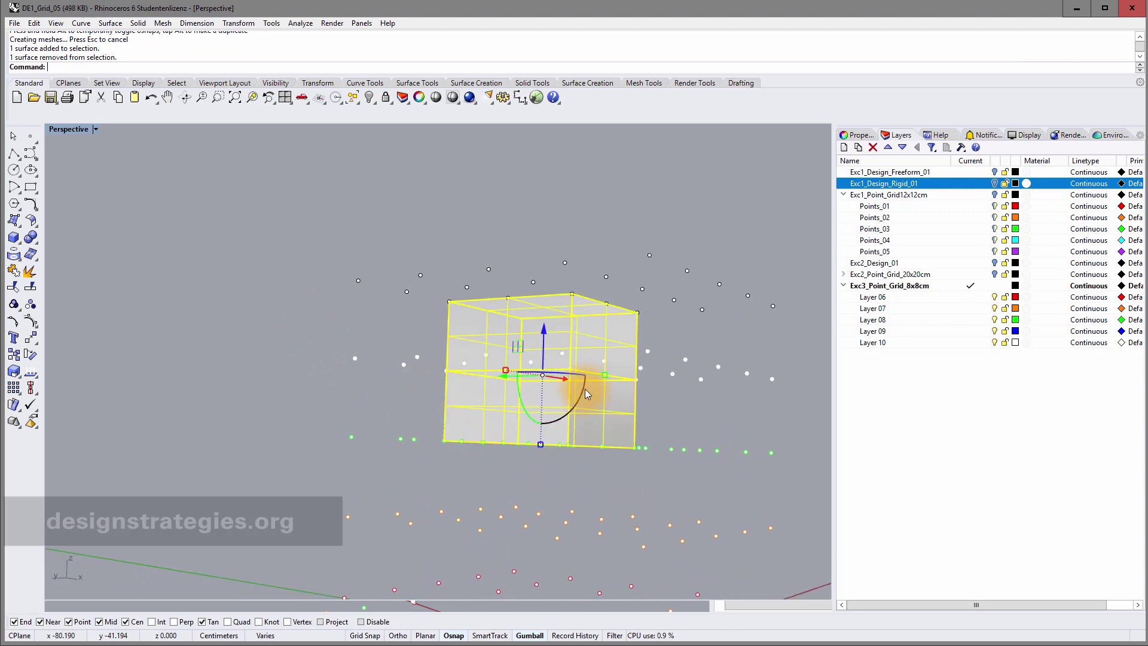
left_click(583, 387, "ctrl+shift")
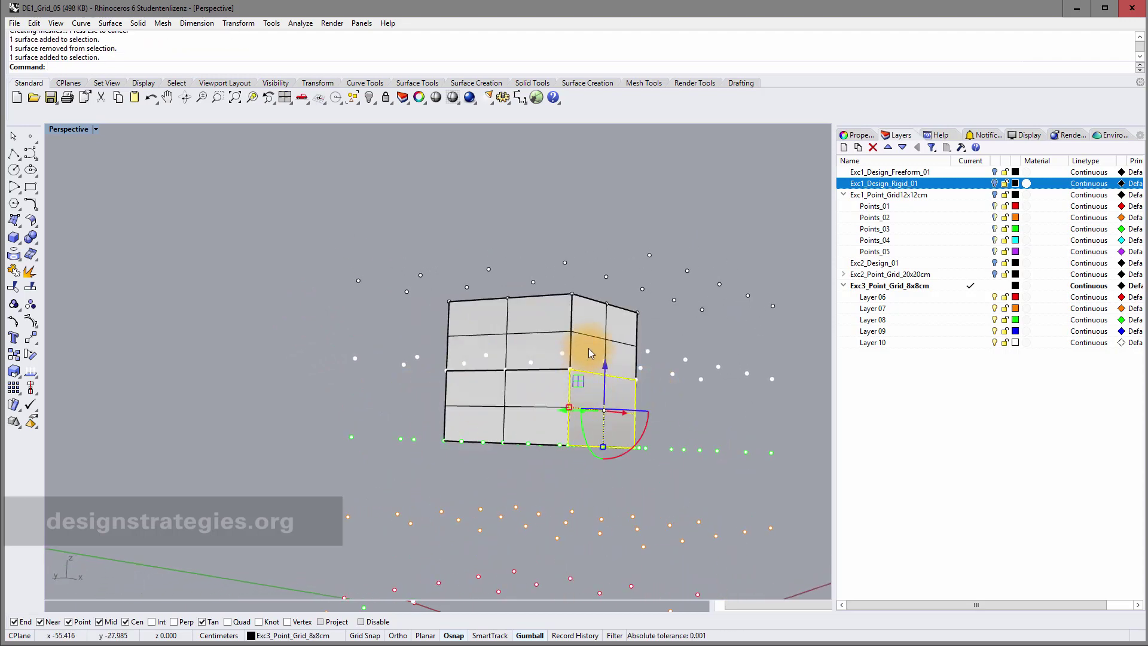
left_click(583, 283)
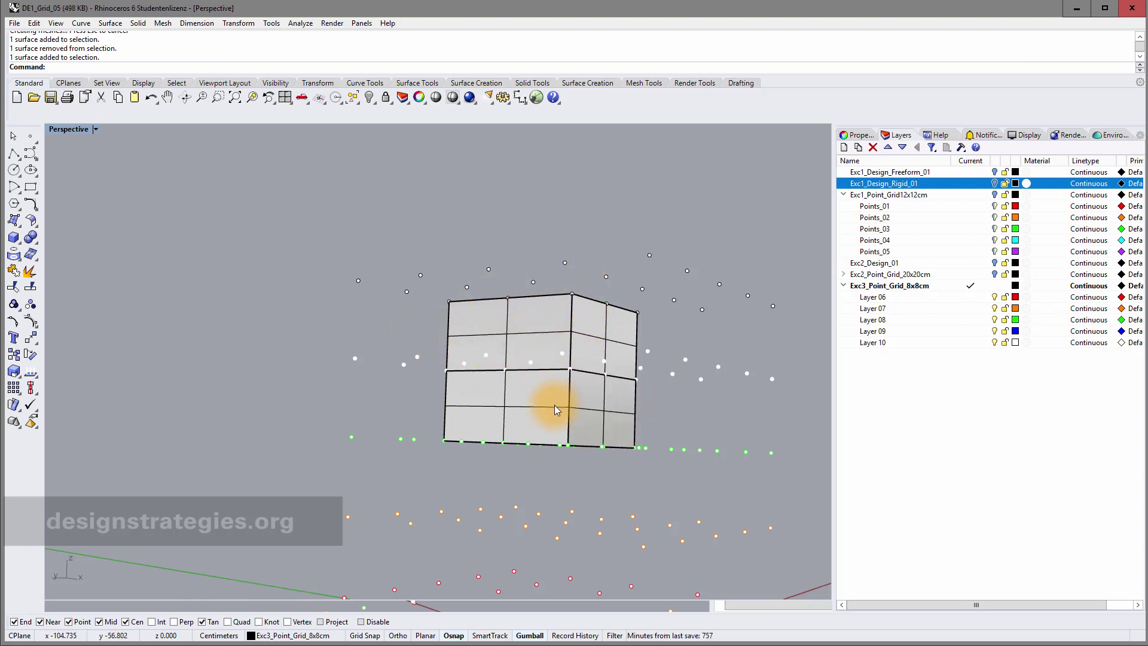
Step: Try to extrude the block's lower side face horizontally by two grid cells, snapping to the grid points
right_click_drag(554, 409, 627, 432)
left_click(574, 404)
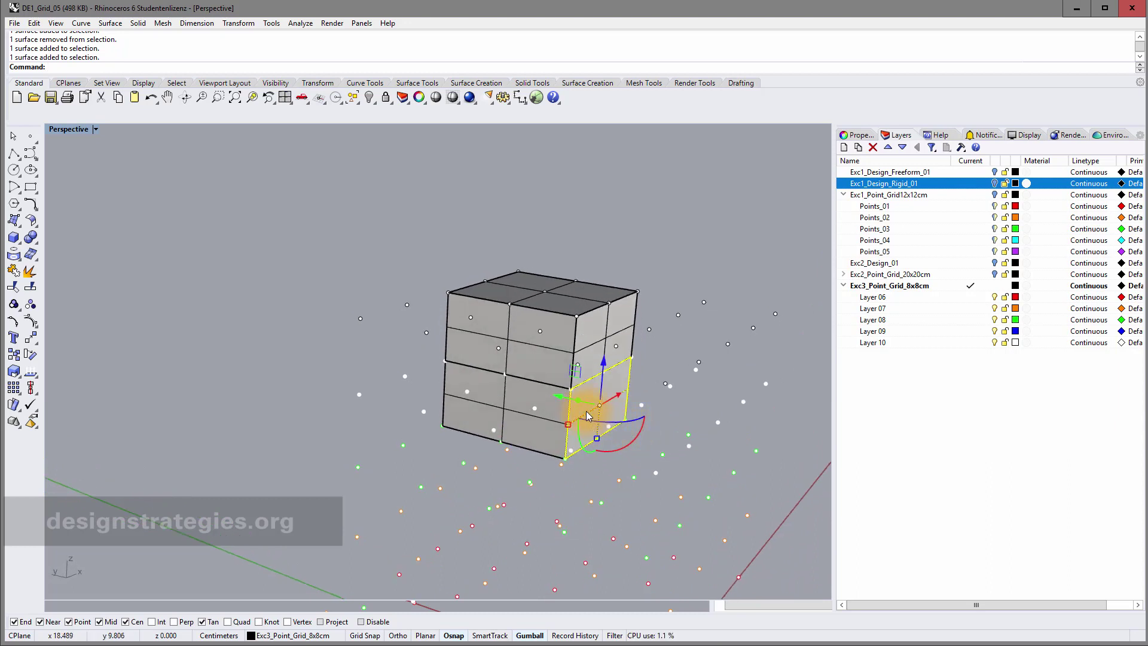
left_click_drag(578, 404, 714, 493)
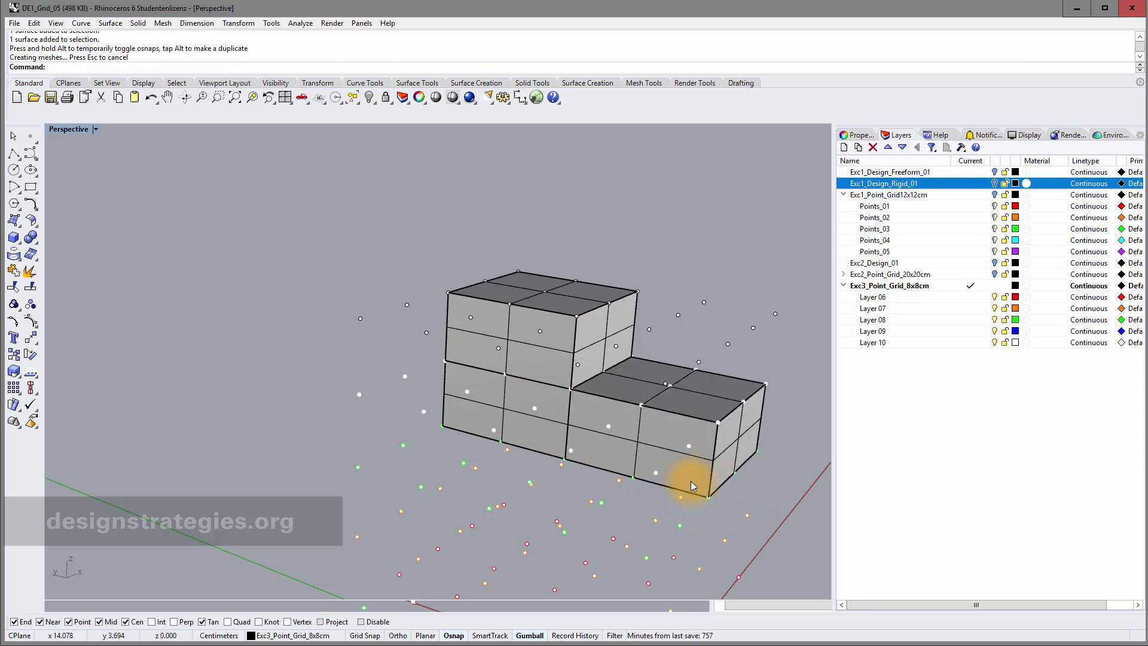
key("ctrl+z")
Step: Try to move the lower side face outward by two grid cells instead of extruding it
left_click(590, 390, "ctrl+shift")
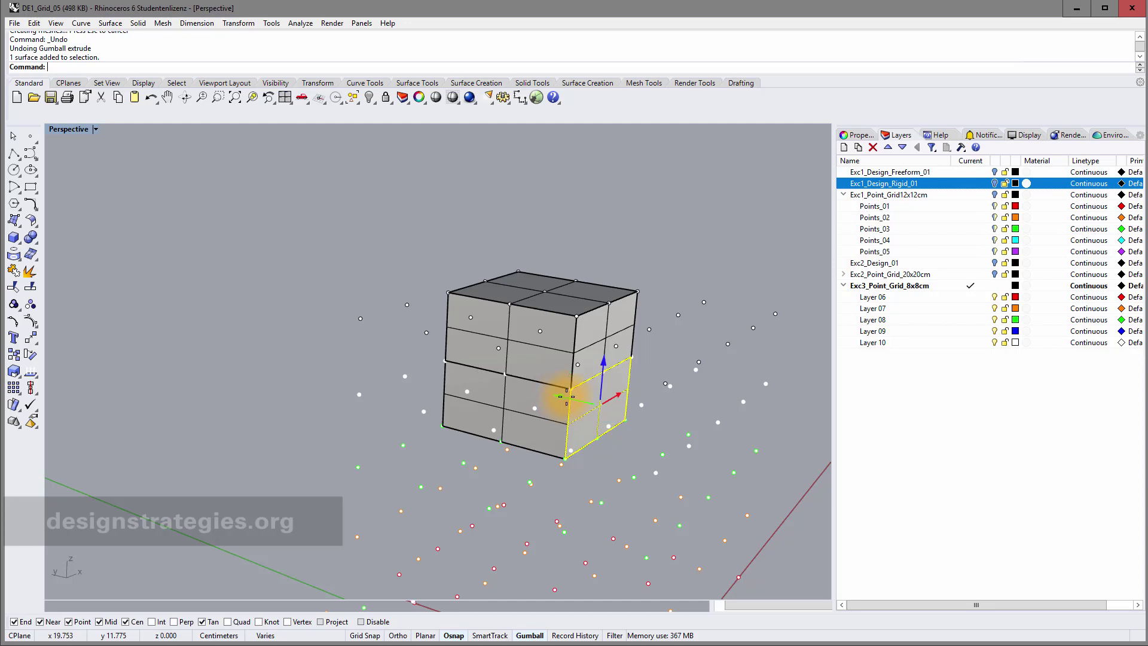
left_click_drag(563, 400, 699, 494)
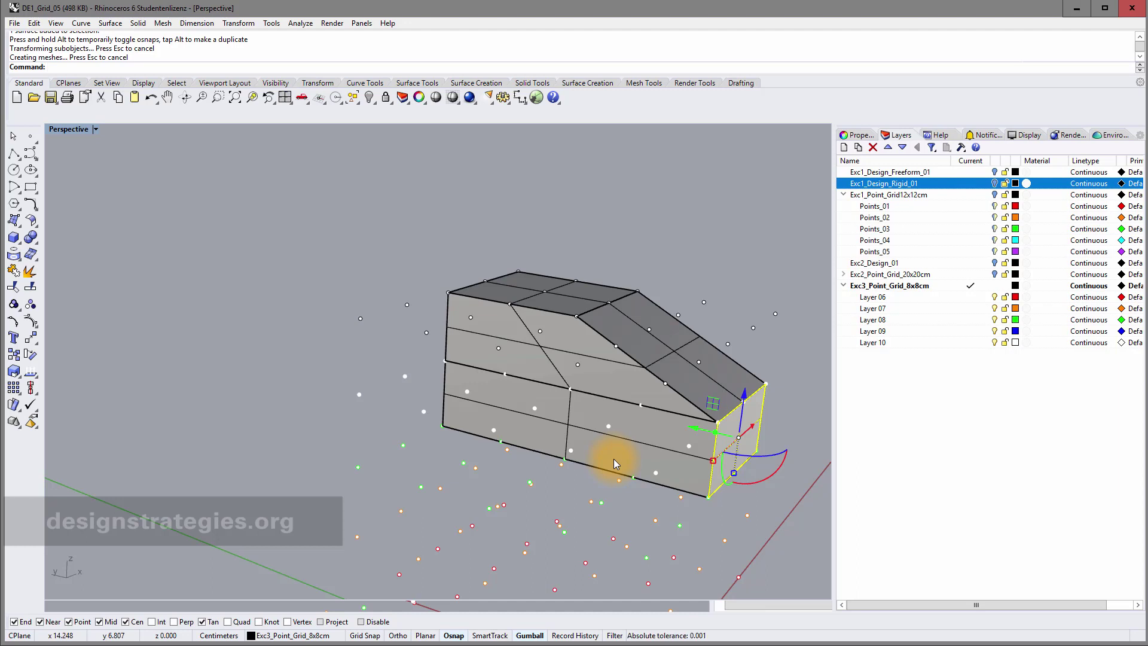
key("ctrl+z")
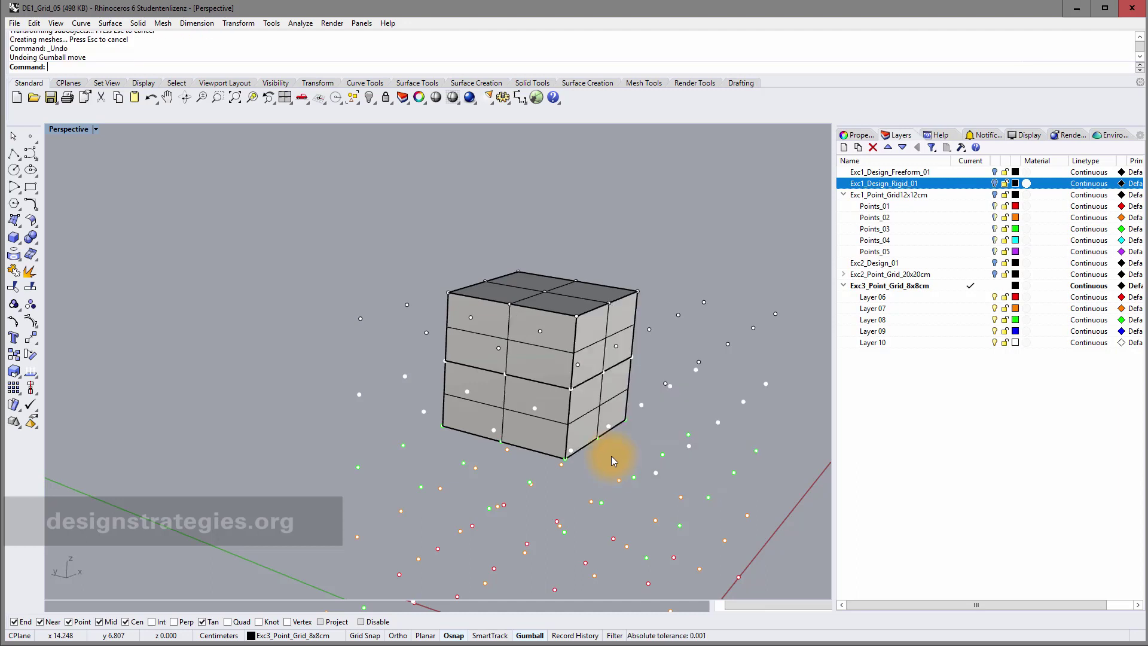
Step: Extrude the lower side face outward by two grid cells to form a stepped volume
left_click(578, 394, "ctrl+shift")
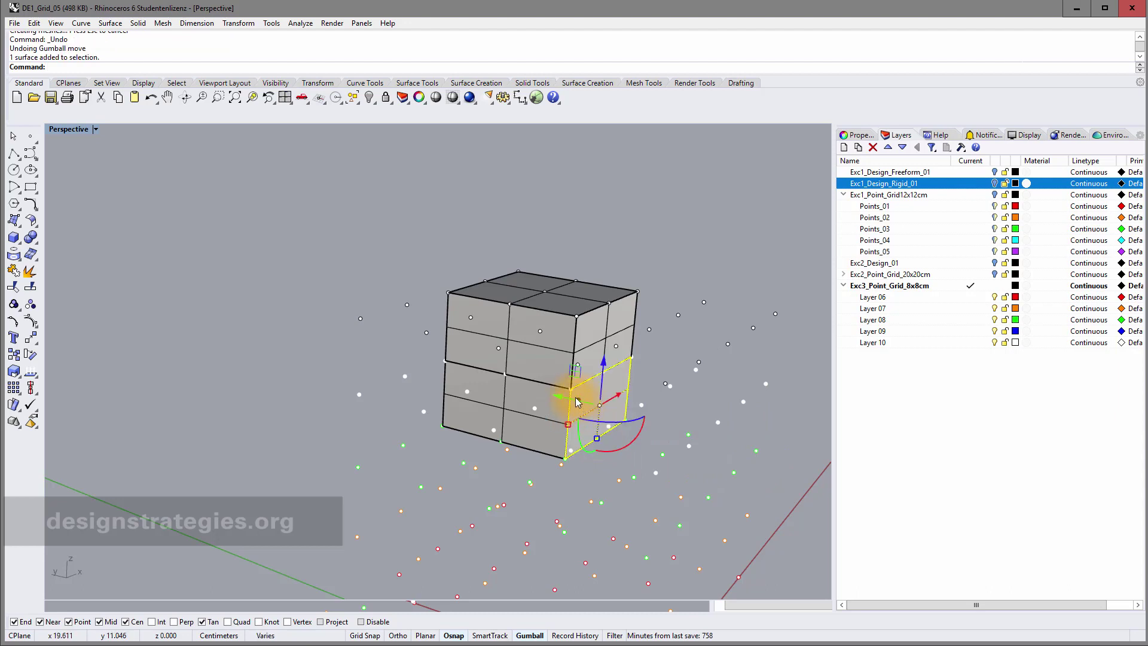
left_click_drag(579, 402, 710, 508)
right_click_drag(657, 488, 575, 486)
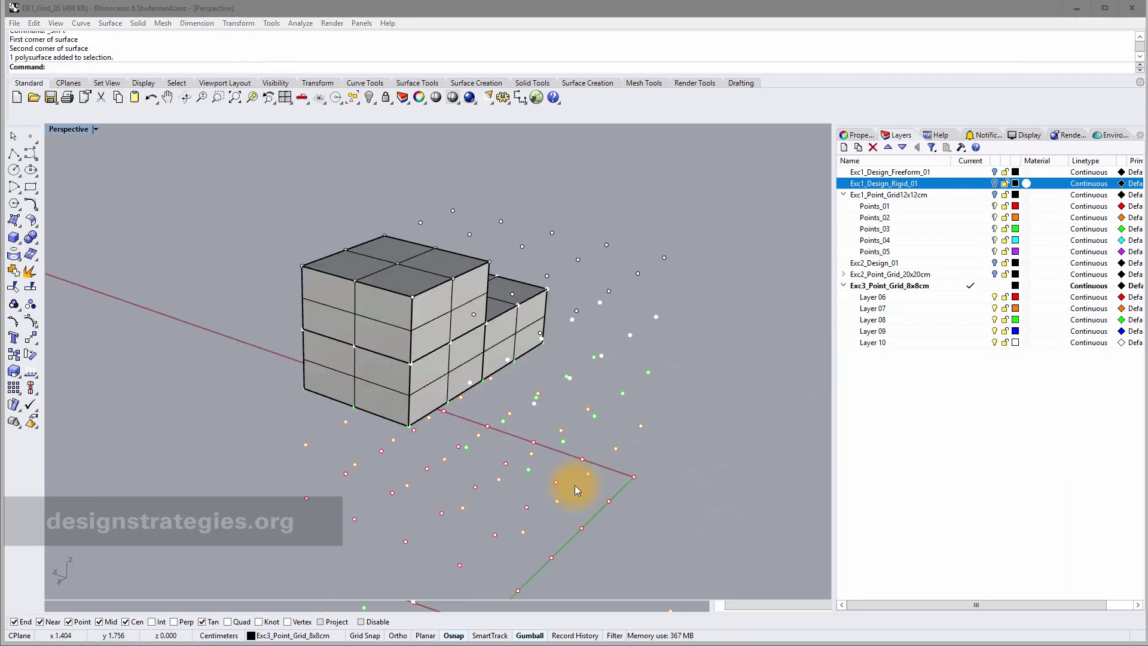
Step: Collapse the Exc3_Point_Grid_8x8cm sublayers and create a new layer named Exc3_Design_01
left_click(844, 288)
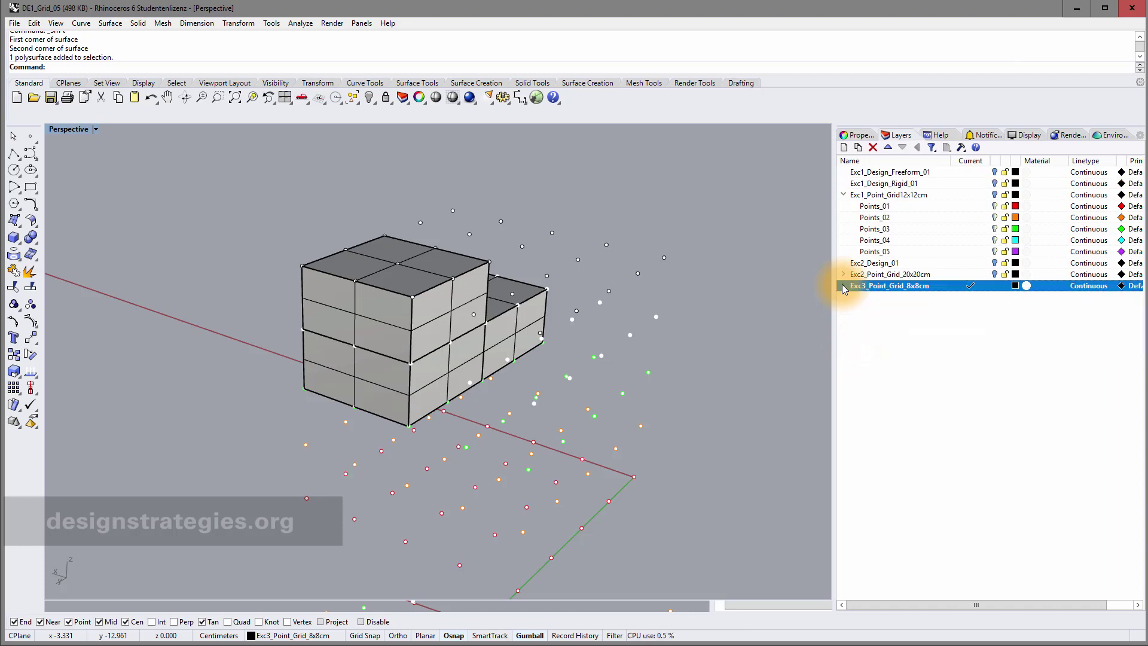
left_click(844, 147)
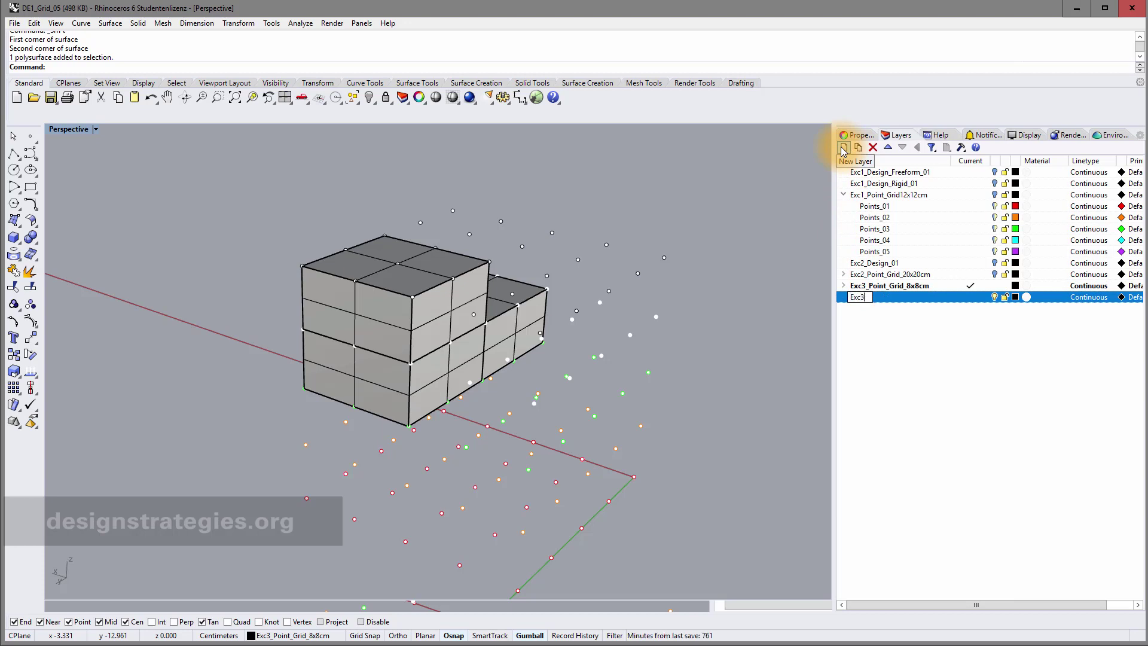
type("Exc3_Design")
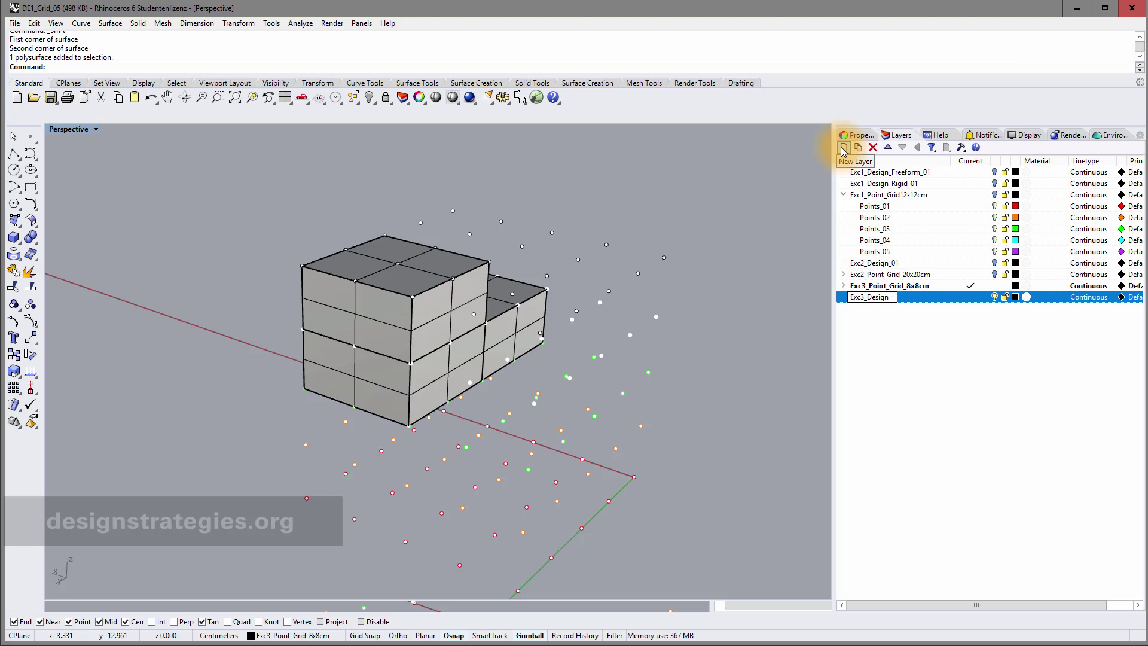
type("_01")
key("Return")
Step: Assign the stepped block volume to the Exc3_Design_01 layer
left_click(411, 303)
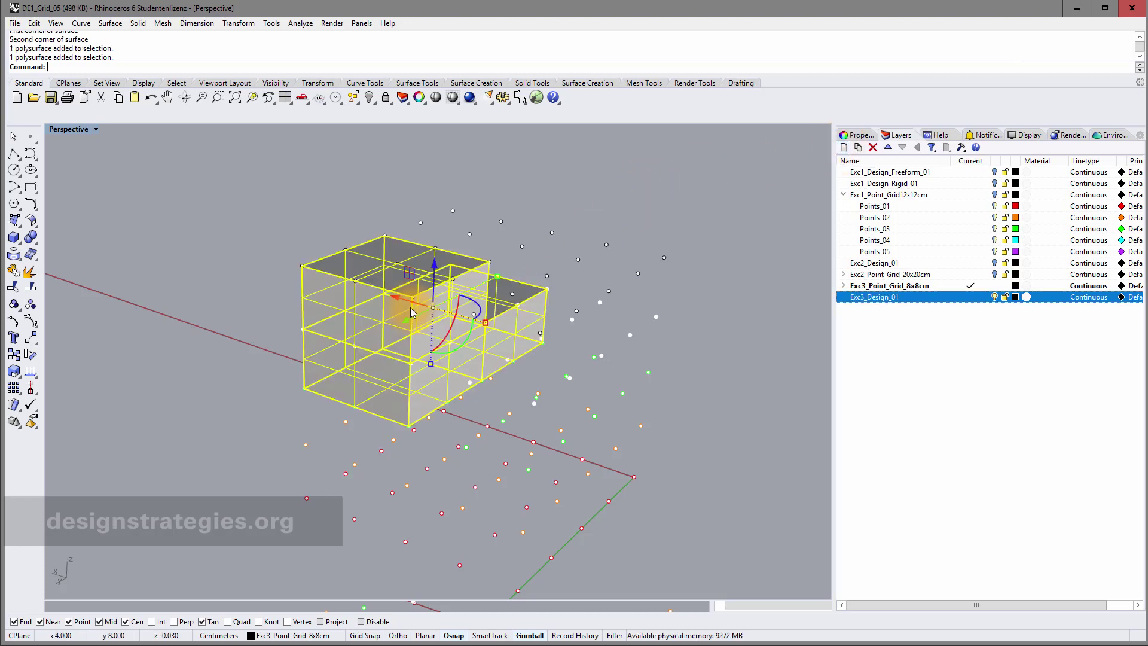
left_click(301, 636)
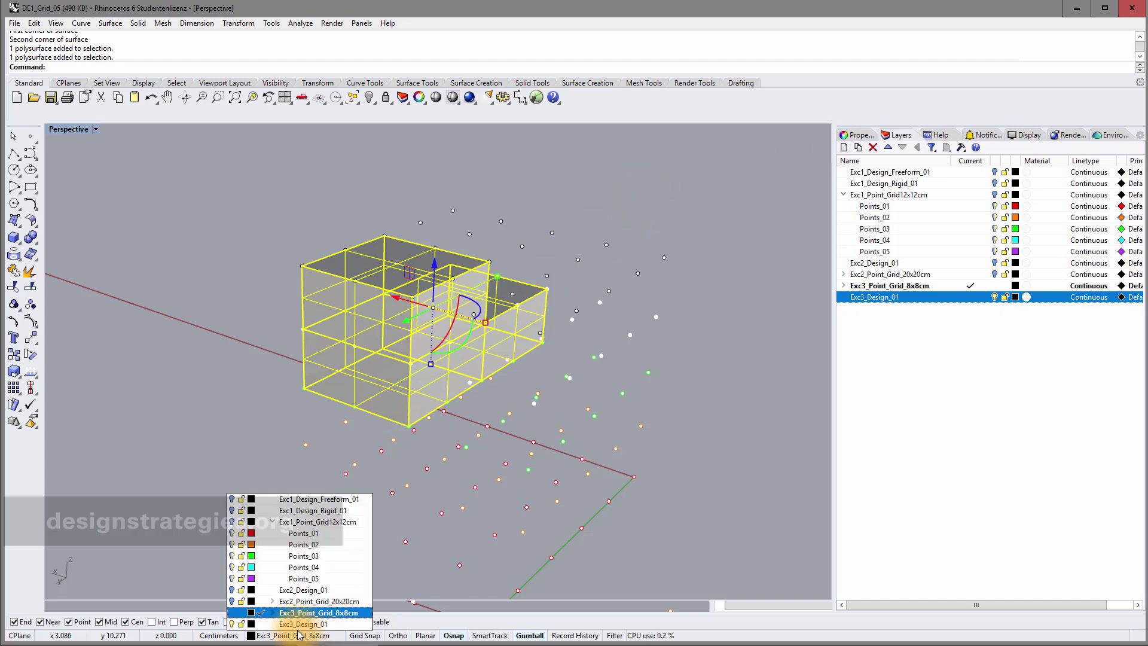
left_click(300, 624)
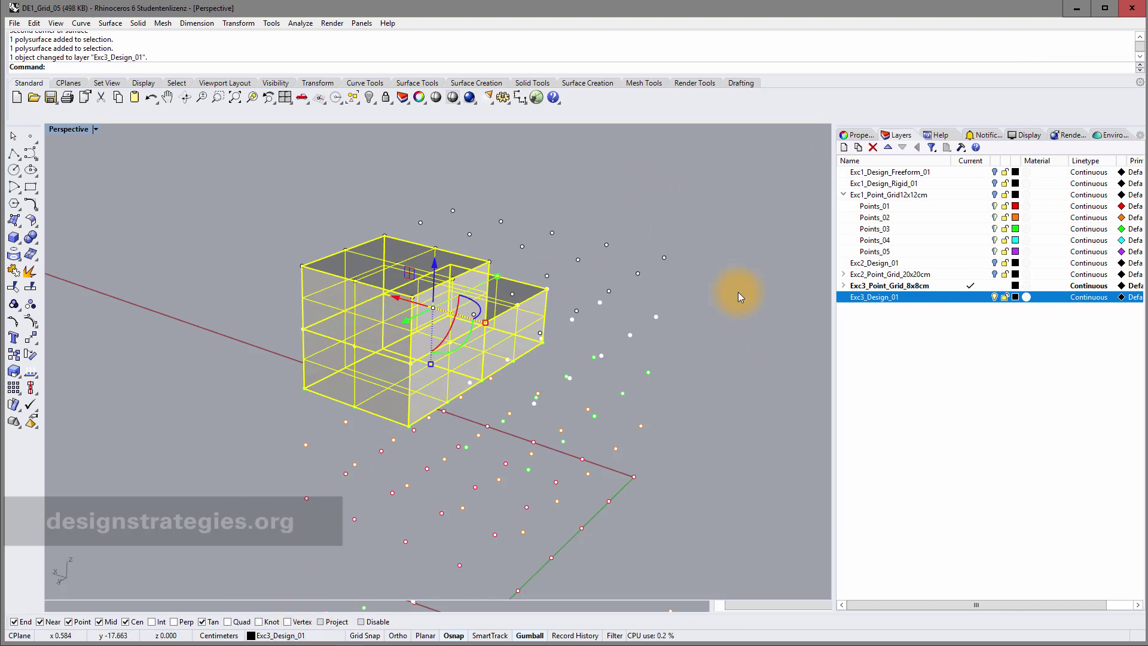
Step: Try to build a four-corner surface from the block's bottom side edge down to red grid points on the y axis
mouse_move(619, 430)
right_mouse_down()
mouse_move(632, 453)
mouse_move(625, 436)
right_mouse_up()
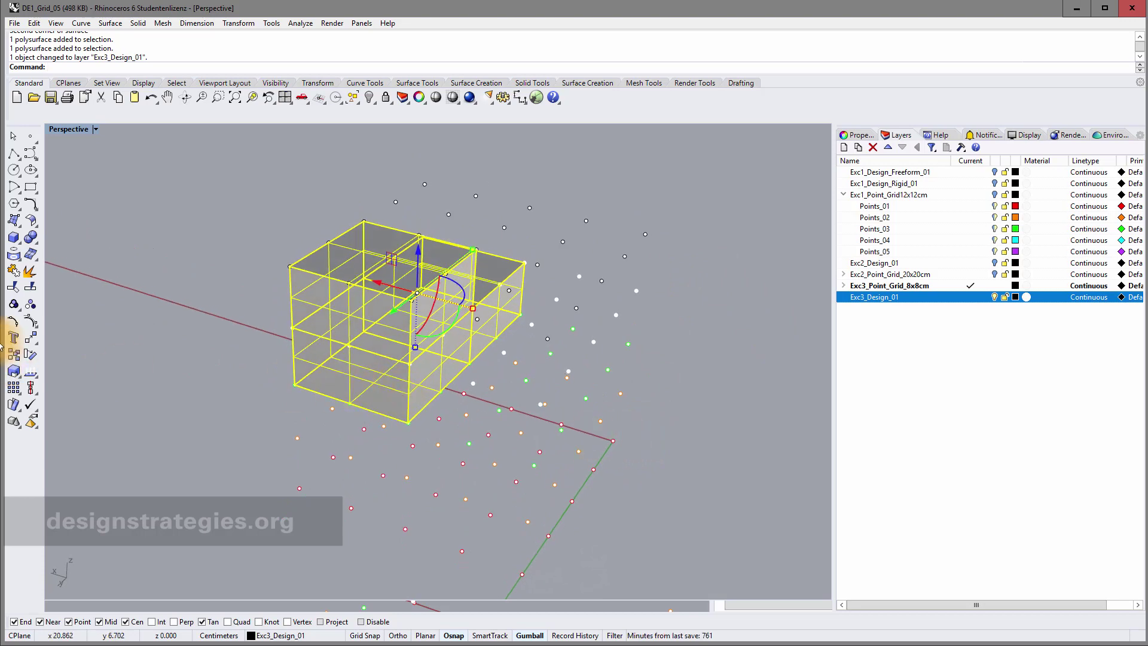
left_click(15, 220)
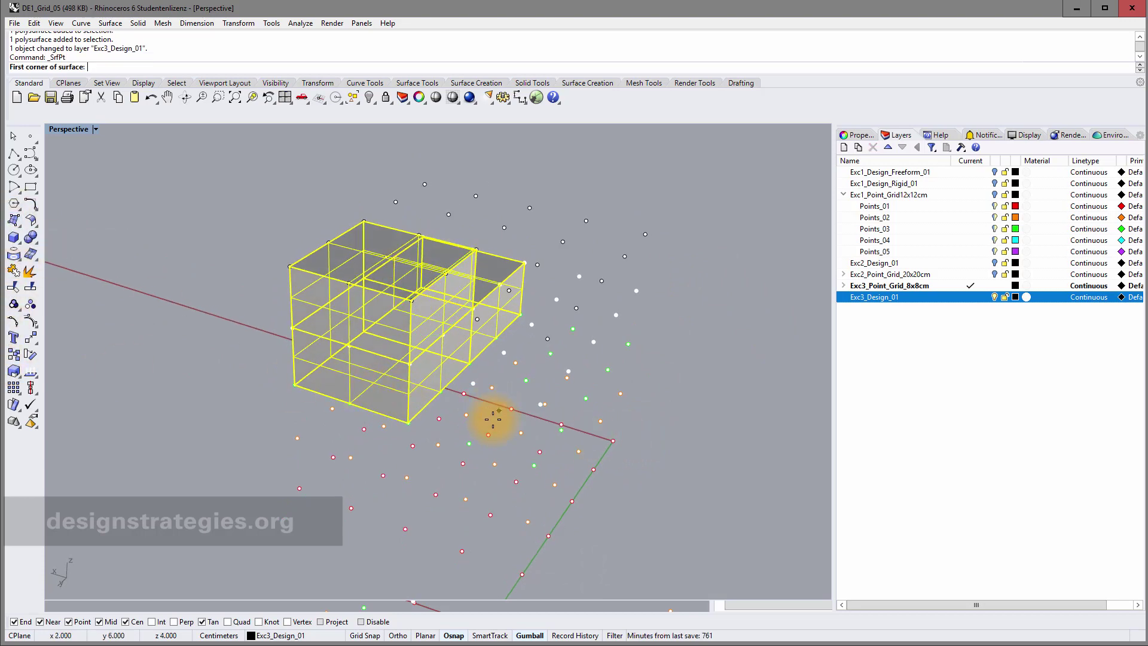
right_click_drag(487, 415, 446, 431)
left_click(408, 433)
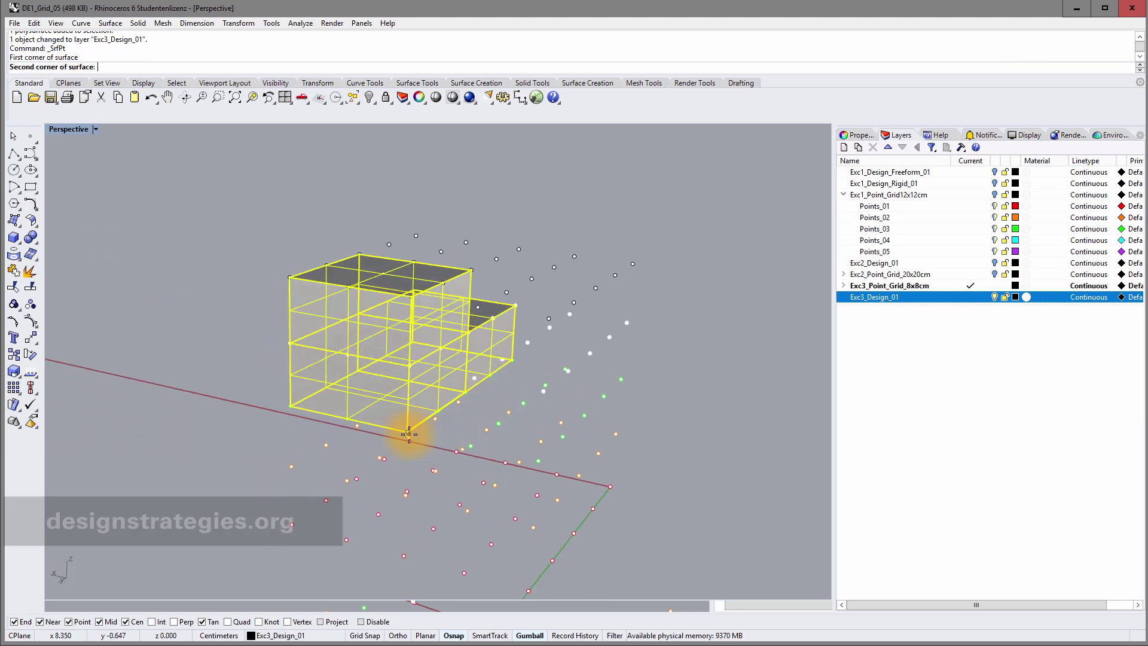
left_click(466, 392)
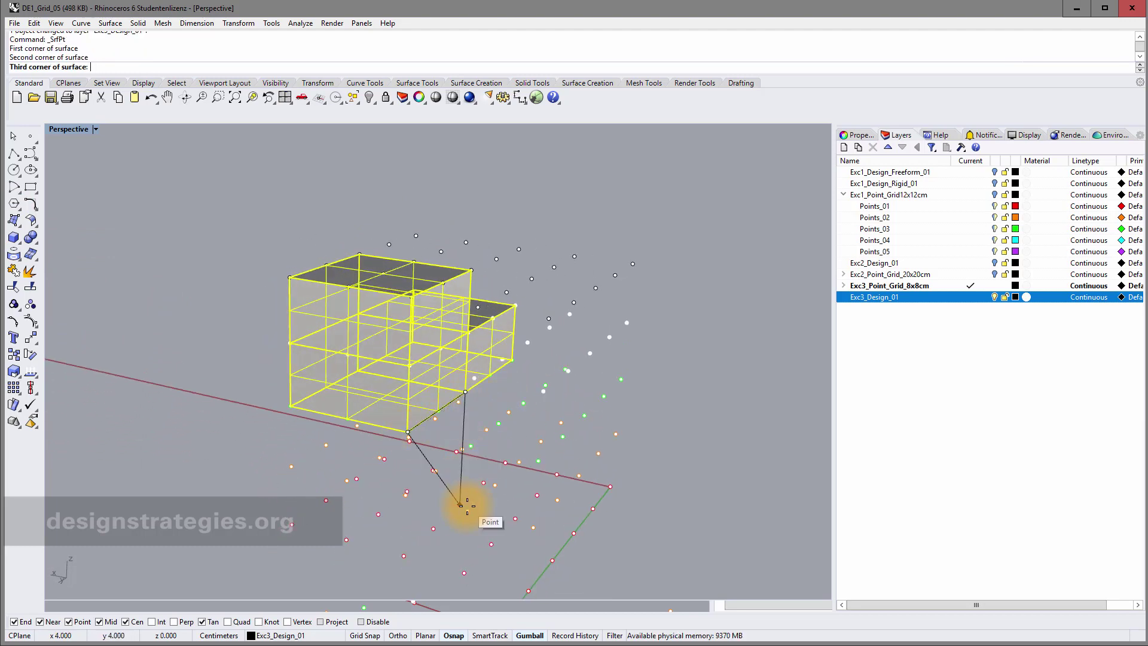
left_click(527, 591)
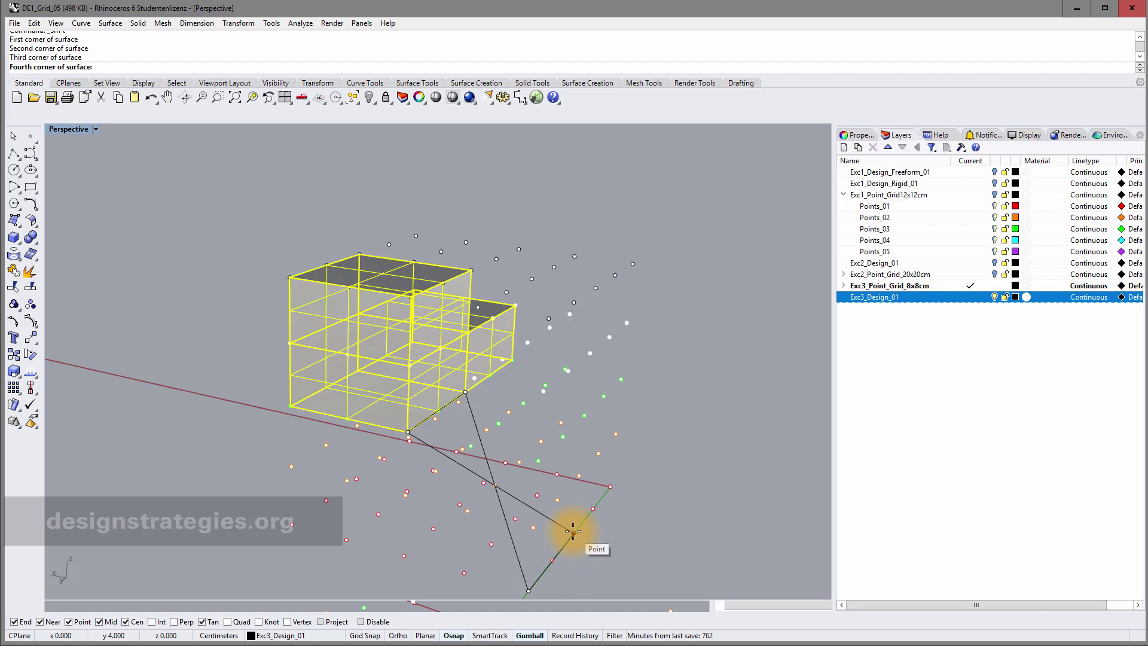
left_click(556, 494)
Step: Delete the twisted four-corner surface, restoring the stepped block deleted by mistake
key("Delete")
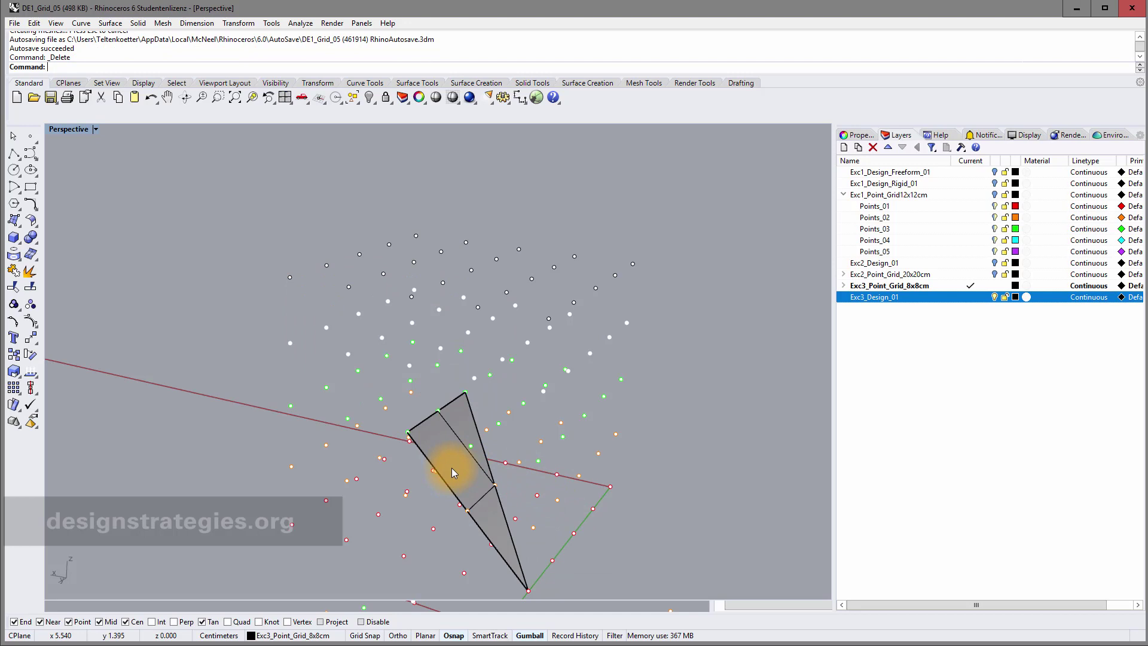
key("ctrl+z")
left_click(451, 467)
key("Delete")
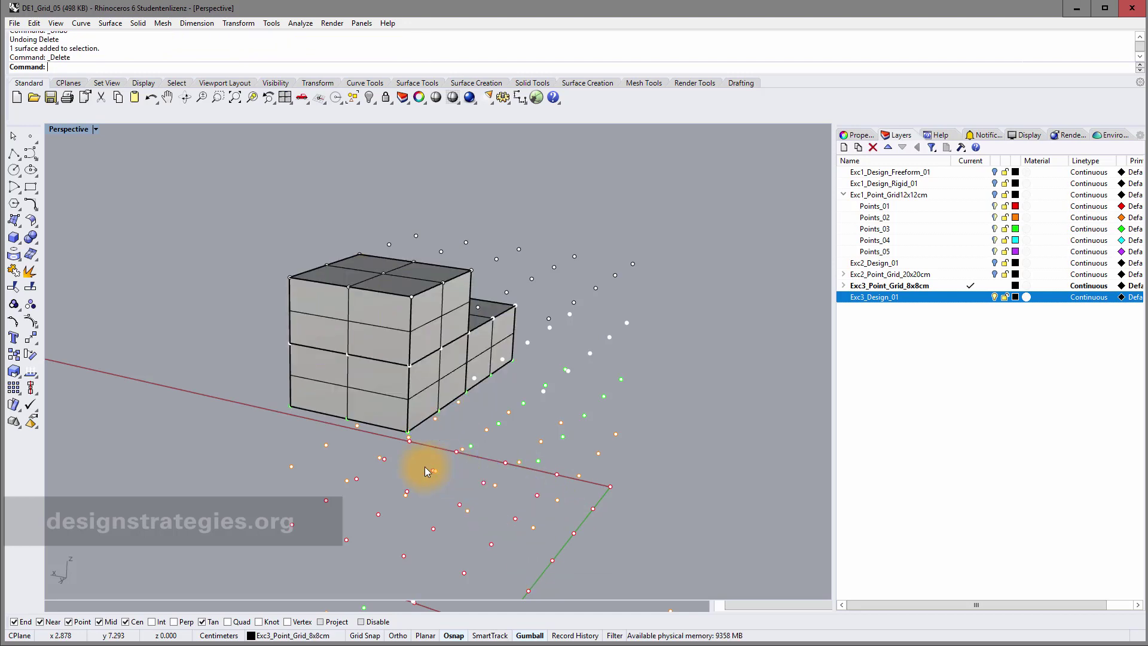
Step: Try the sloping four-corner surface again, picking the two red y-axis grid points in untwisted order
left_click(14, 221)
mouse_move(402, 431)
right_mouse_down()
mouse_move(403, 448)
mouse_move(400, 439)
right_mouse_up()
left_click(398, 441)
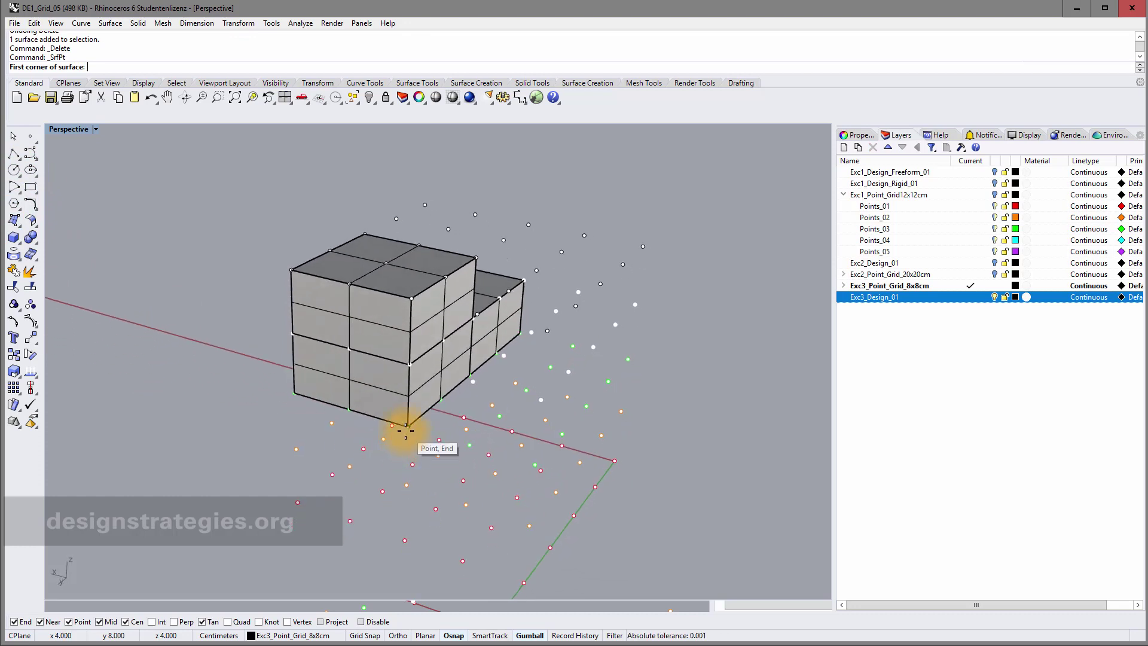
left_click(469, 376)
left_click(573, 515)
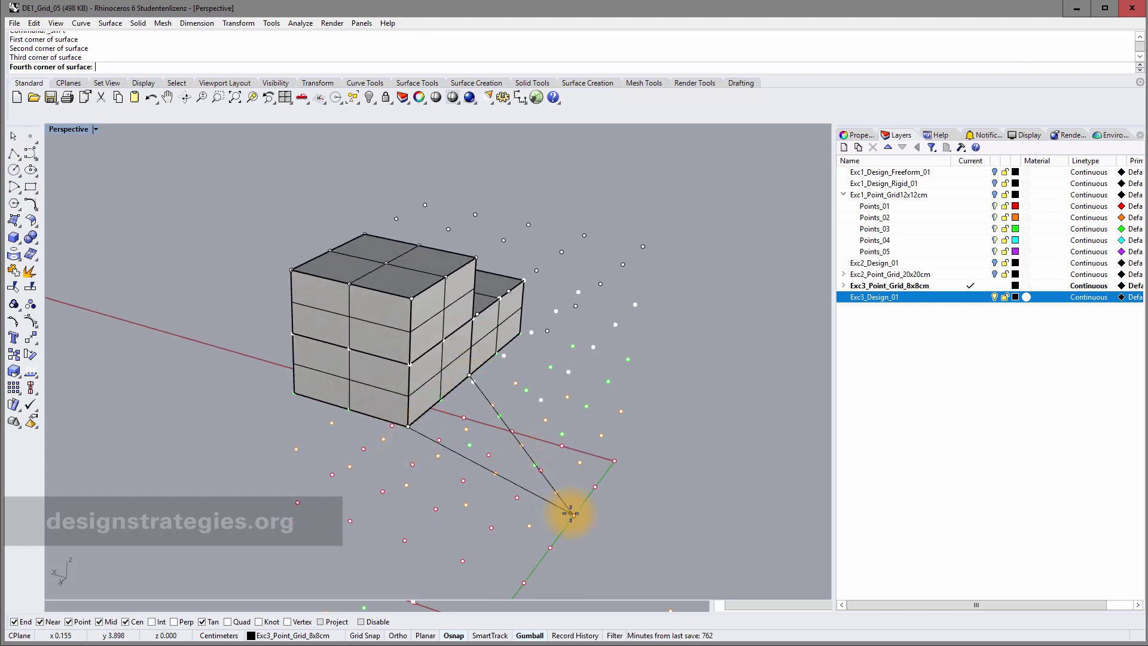
left_click(527, 585)
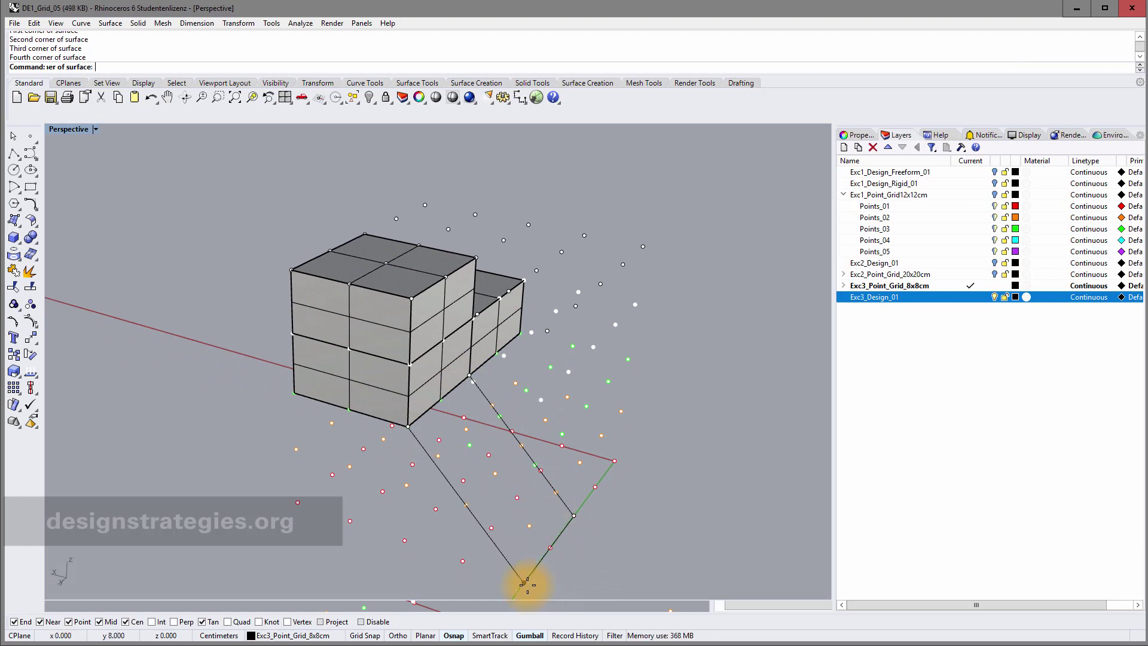
Step: Create a four-corner surface sloping from the block's two-cell bottom side edge down to the orange point level, one grid cell outward
left_click(21, 220)
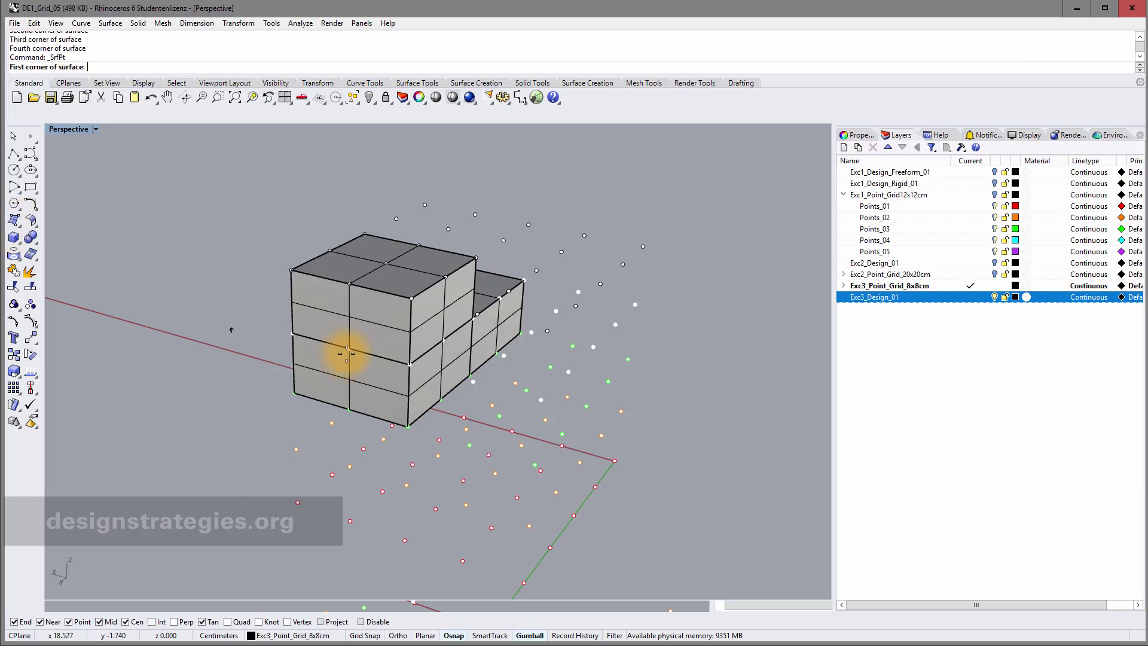
left_click(397, 426)
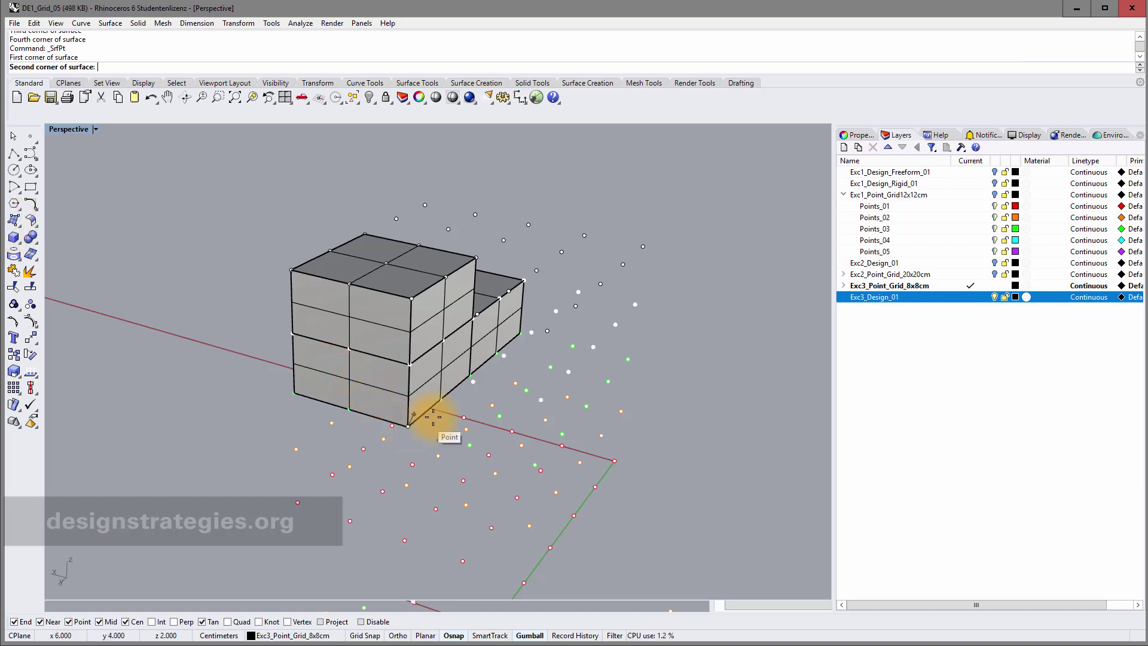
left_click(468, 375)
right_click_drag(505, 474, 540, 441)
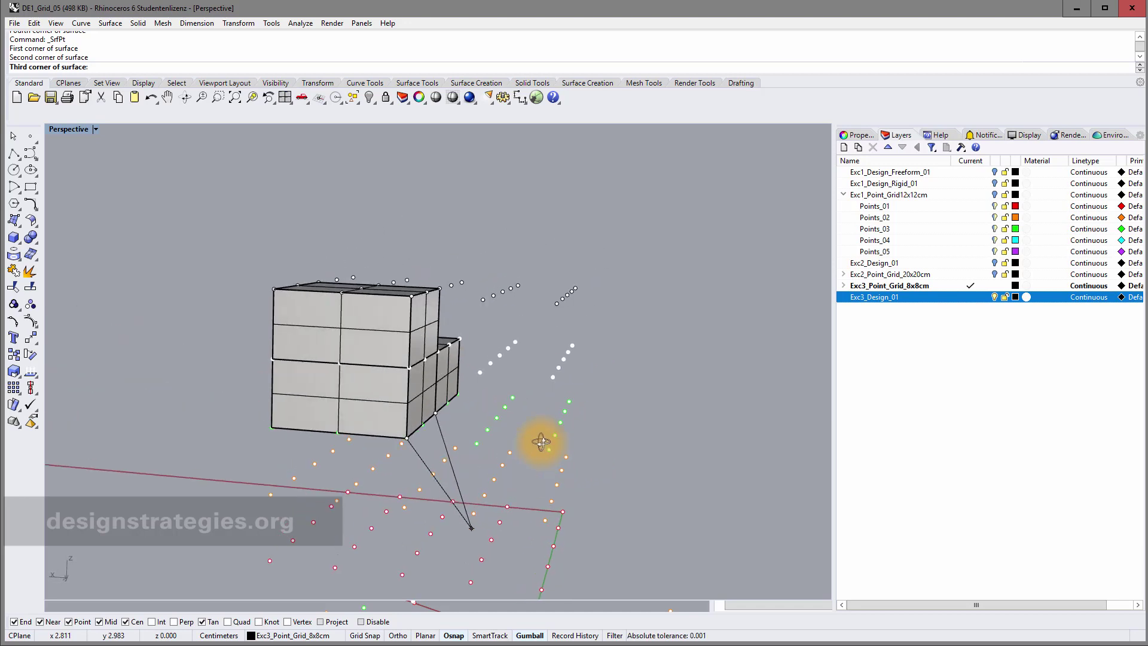
left_click(494, 479)
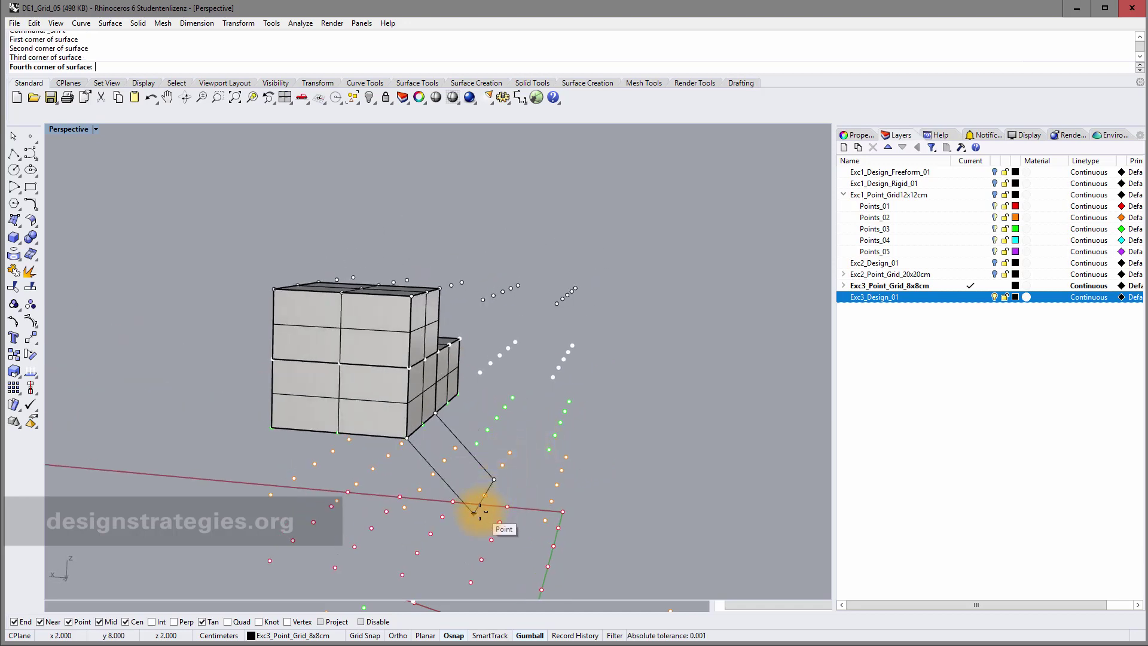
left_click(479, 512)
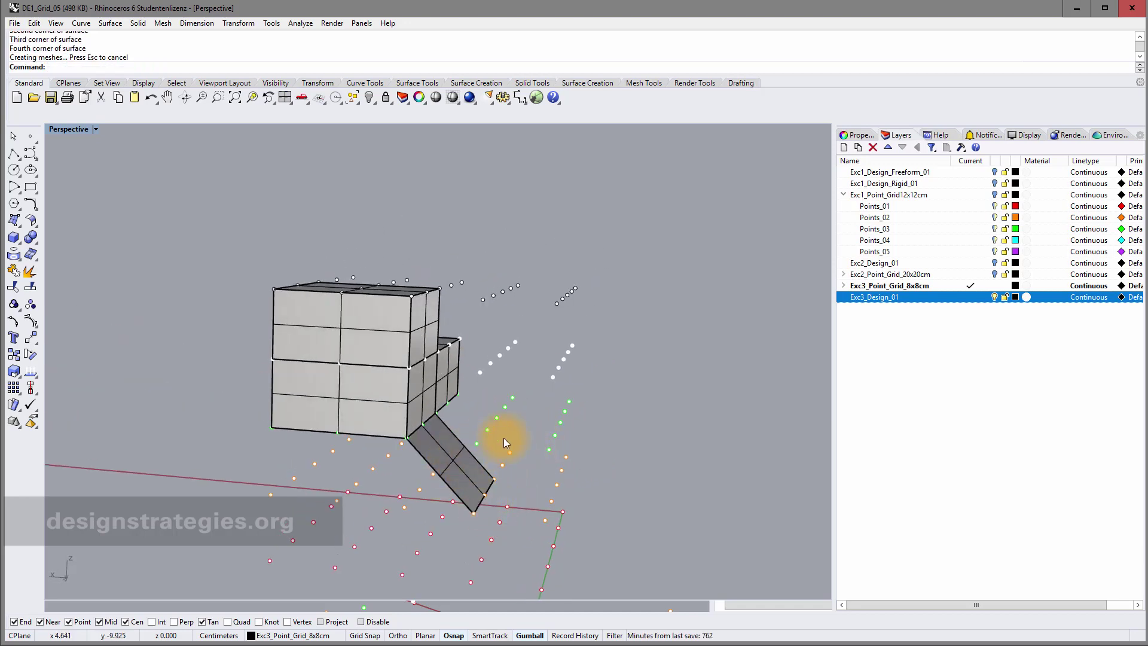
right_click_drag(479, 431, 472, 439)
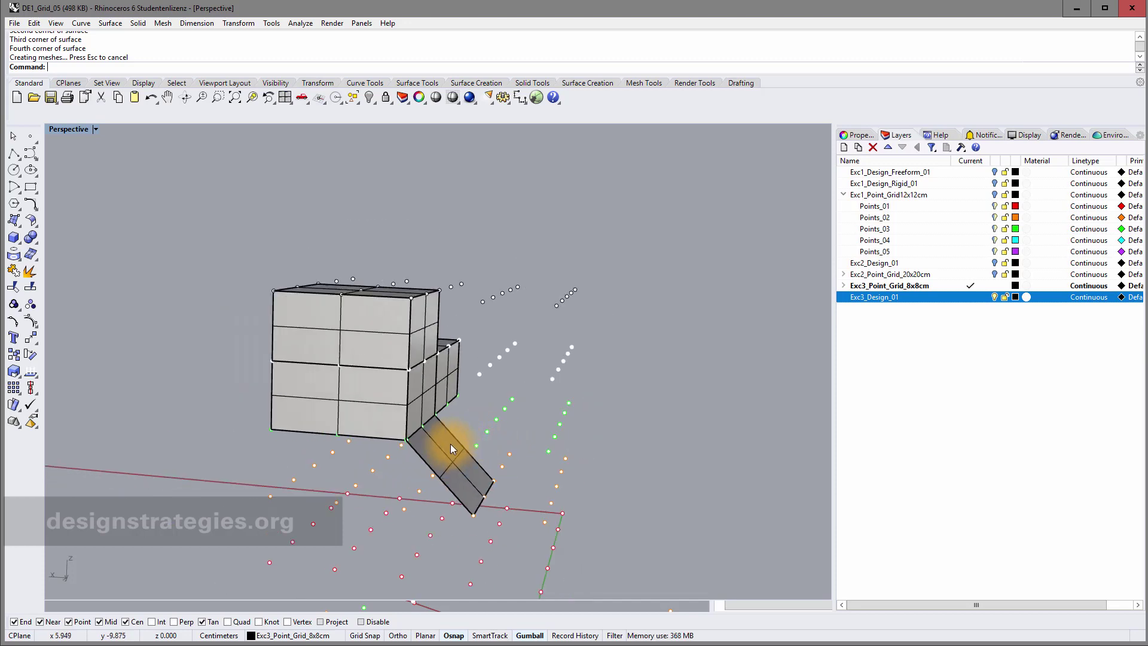
Step: Try to extrude the sloping surface vertically downward
left_click(450, 443)
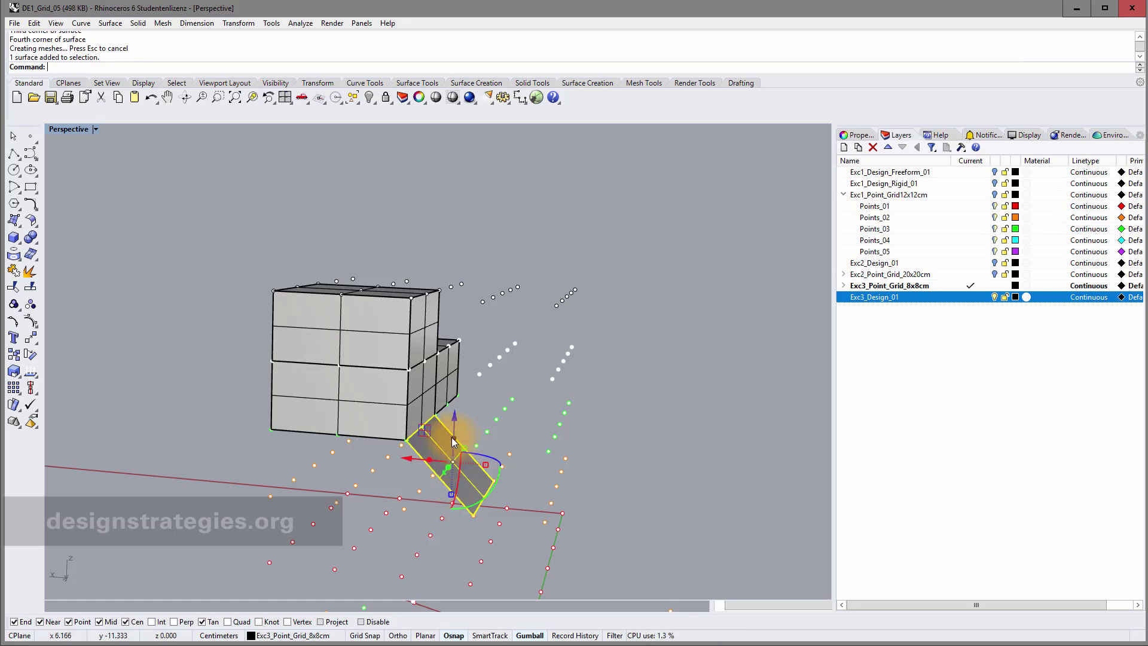
left_click_drag(454, 443, 369, 537)
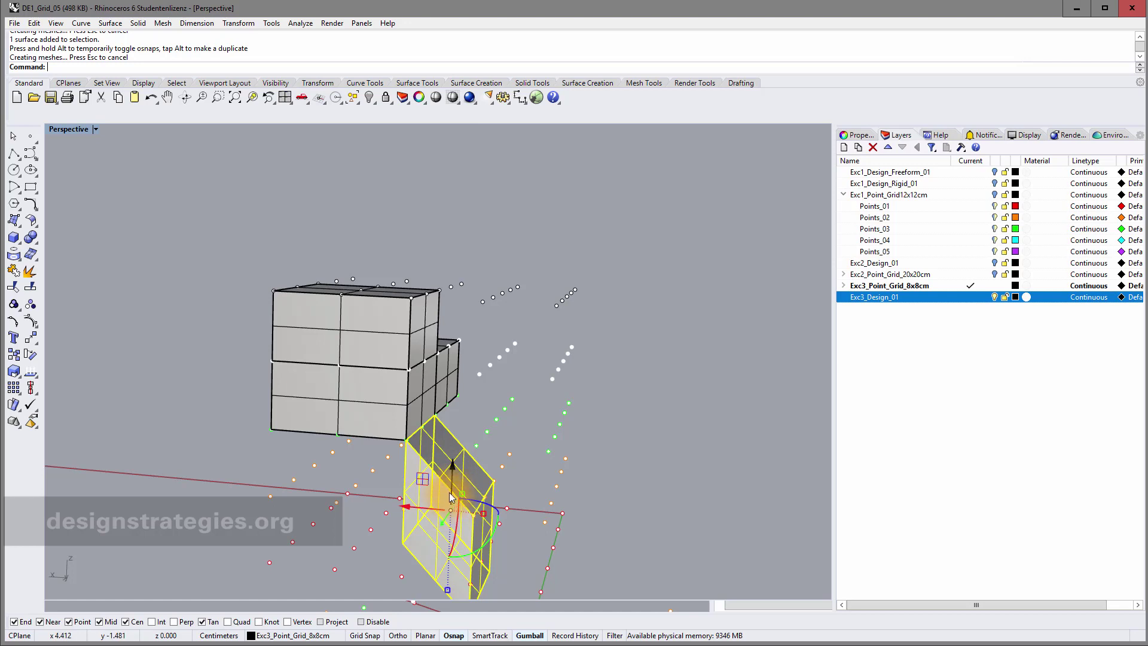
scroll(378, 386, "down", 1)
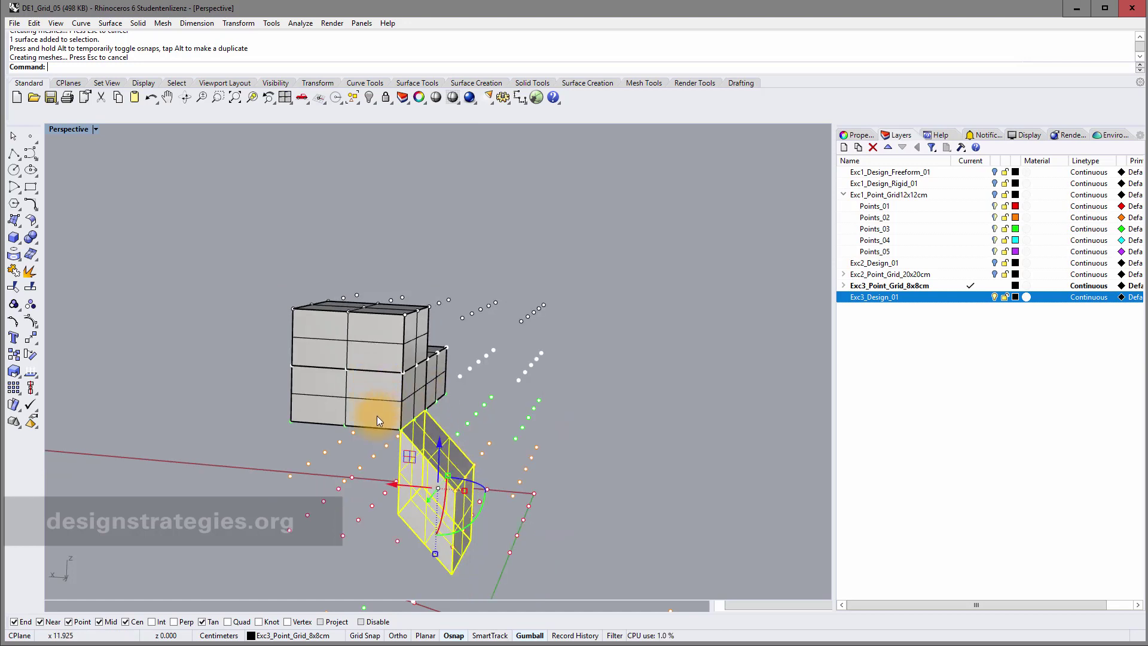
scroll(391, 465, "down", 2)
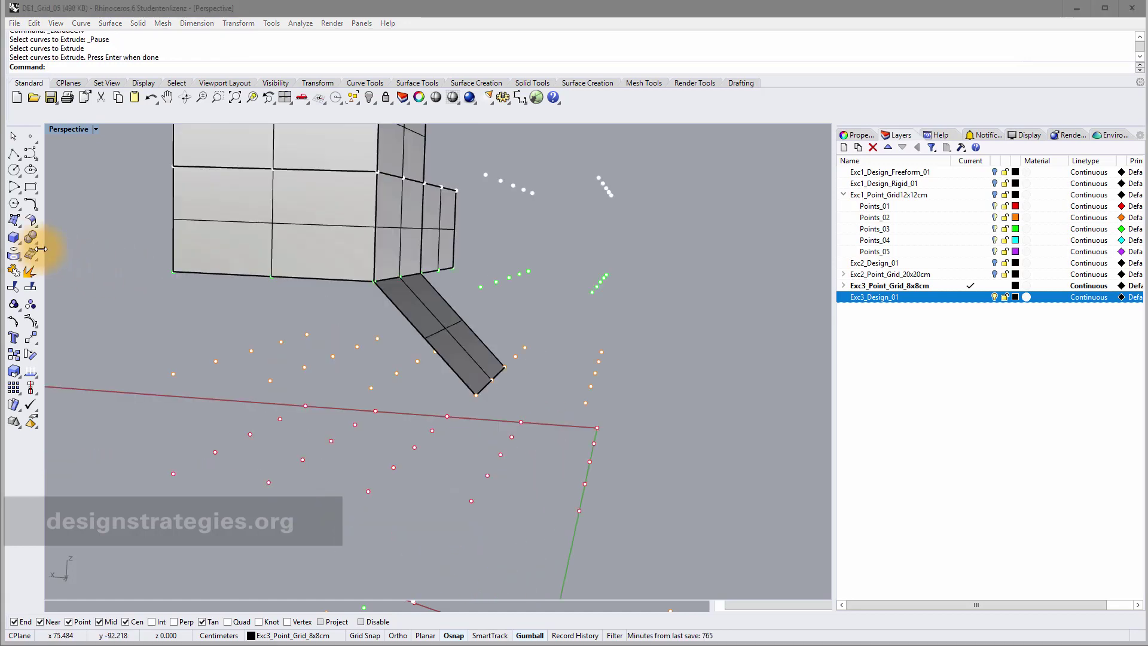
Step: Extrude the sloping surface perpendicular to itself into a solid with Solid=Yes, snapping its depth to a grid point
left_click(18, 240)
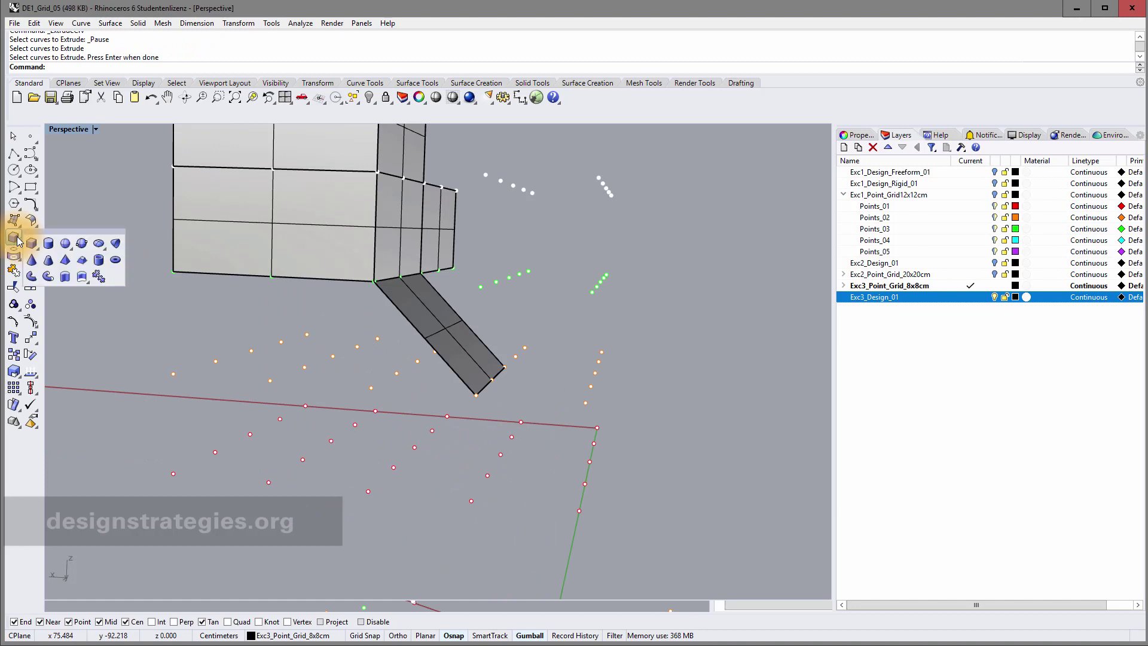
left_click(82, 275)
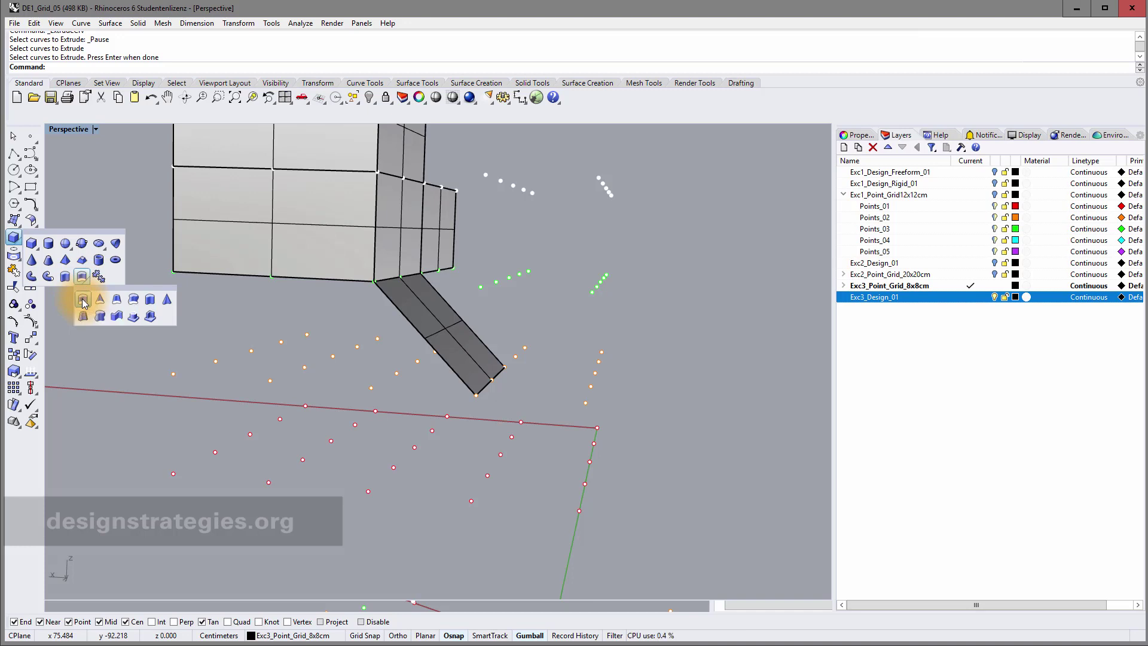
left_click(83, 300)
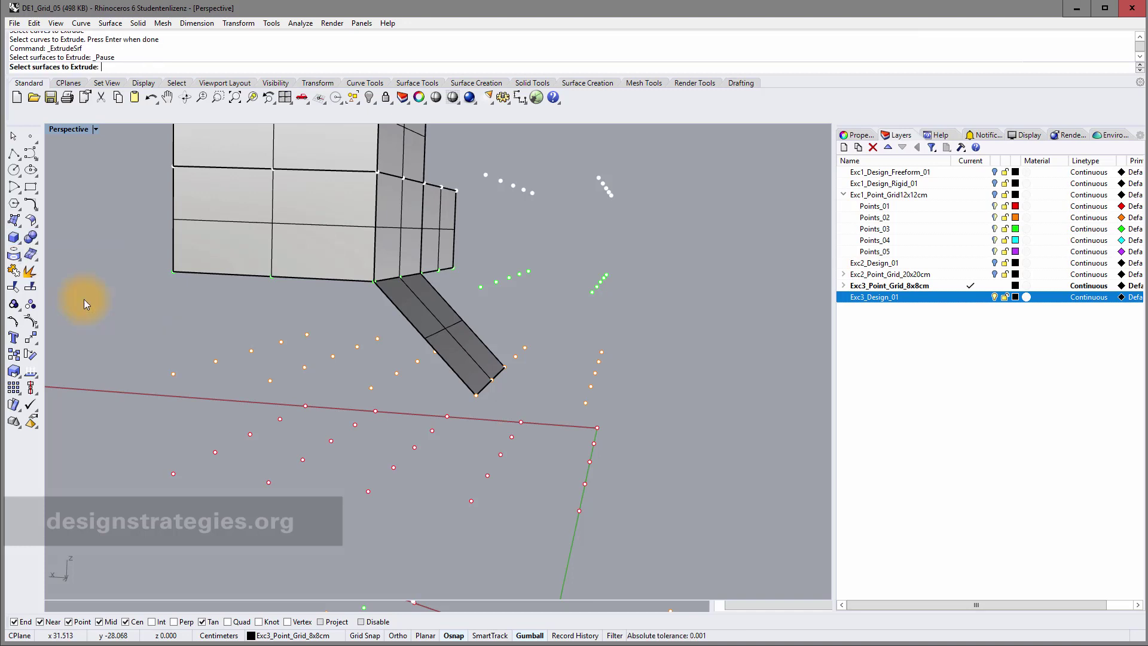
left_click(435, 318)
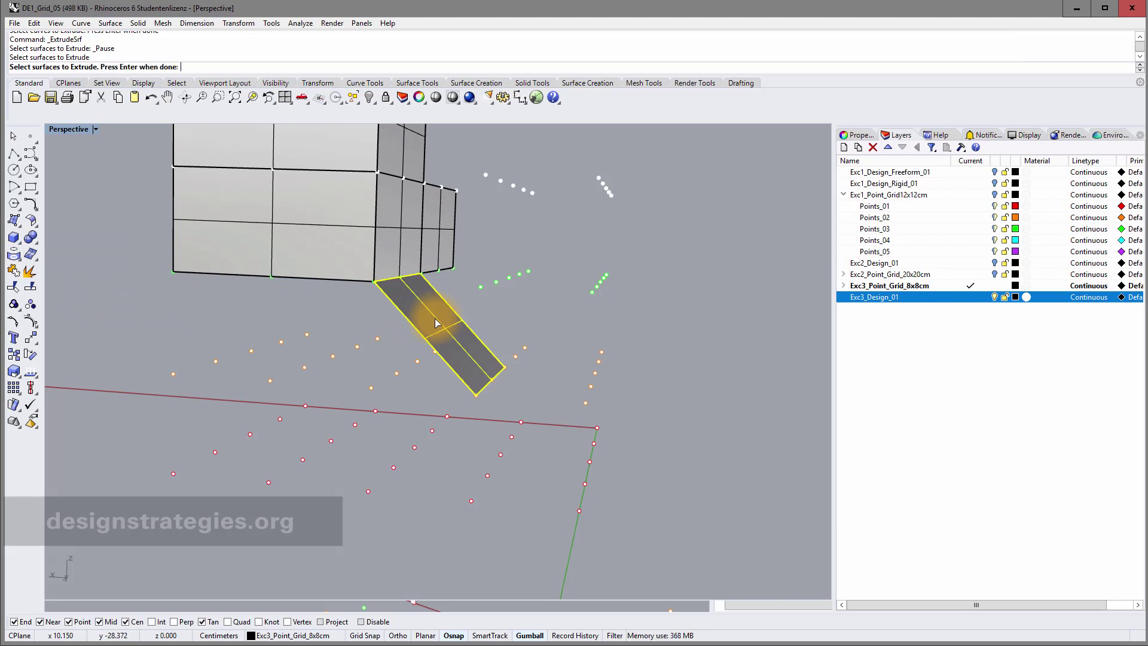
right_click(435, 318)
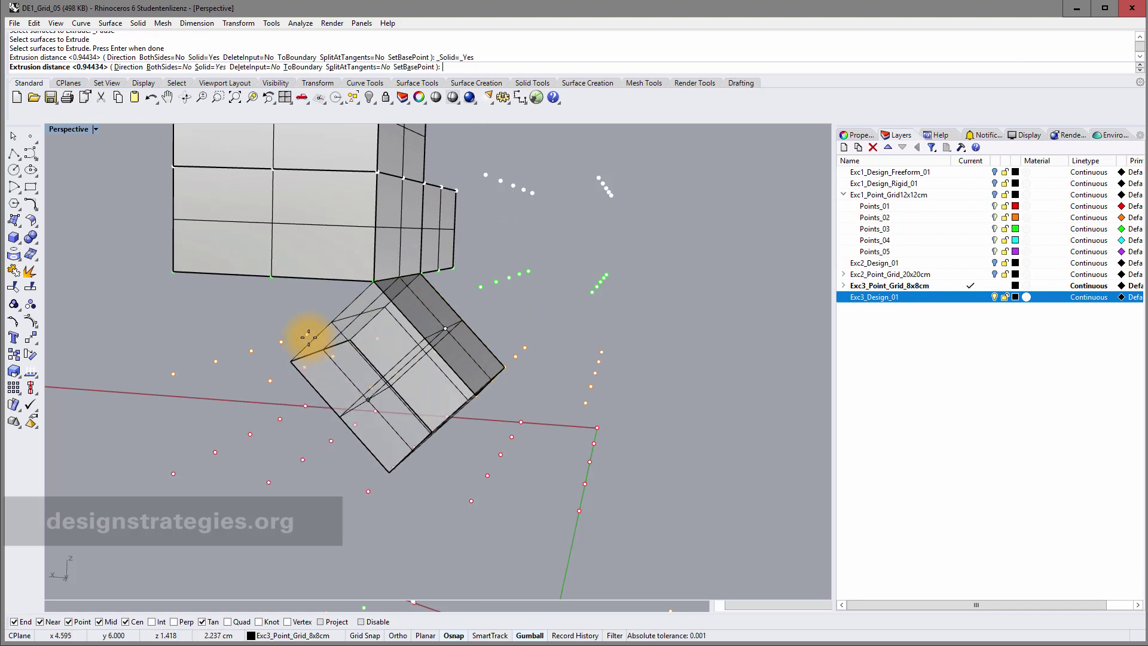
left_click(278, 335)
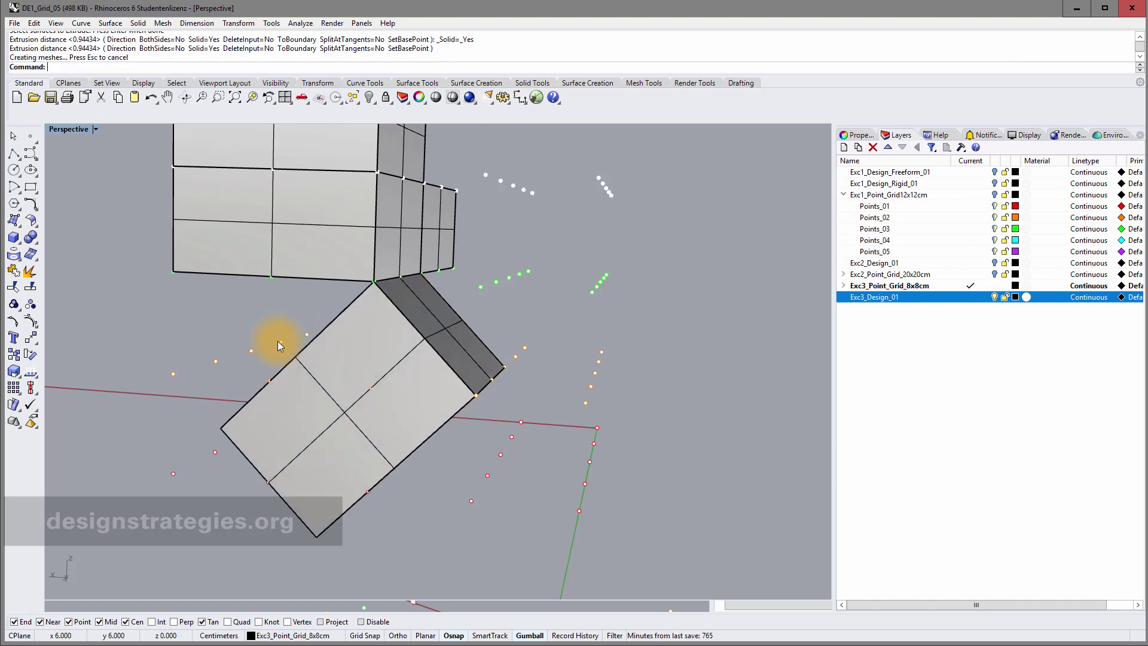
Step: Create a box under the outer half of the low block's underside, extending 4 cm down to the red grid points
right_click_drag(475, 465, 82, 328)
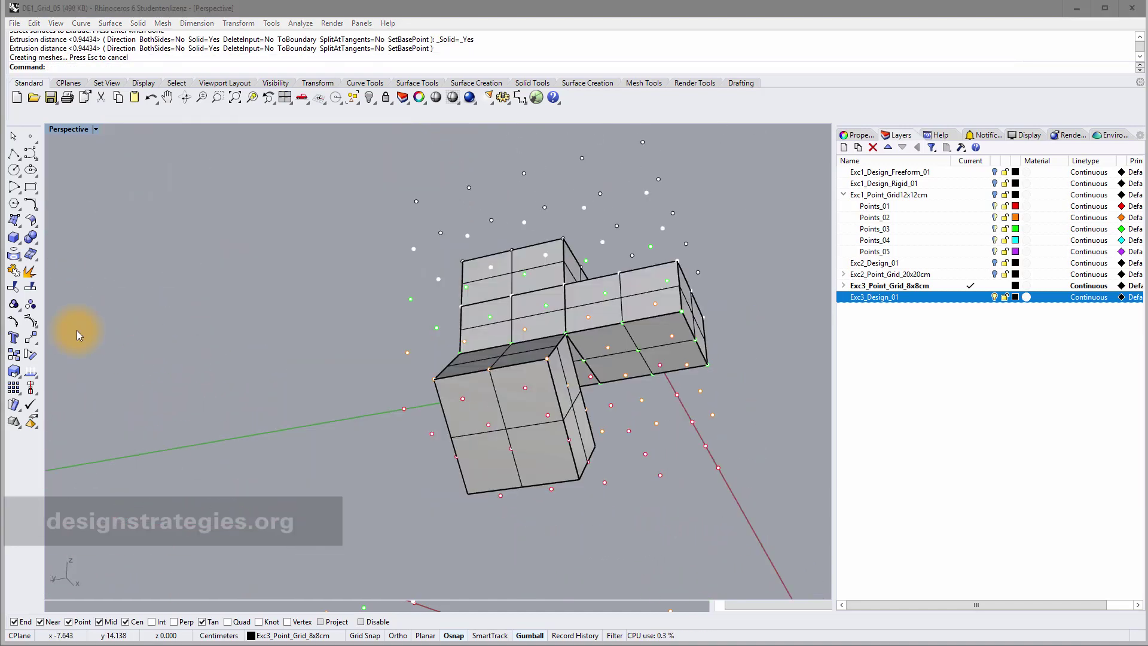
left_click(14, 239)
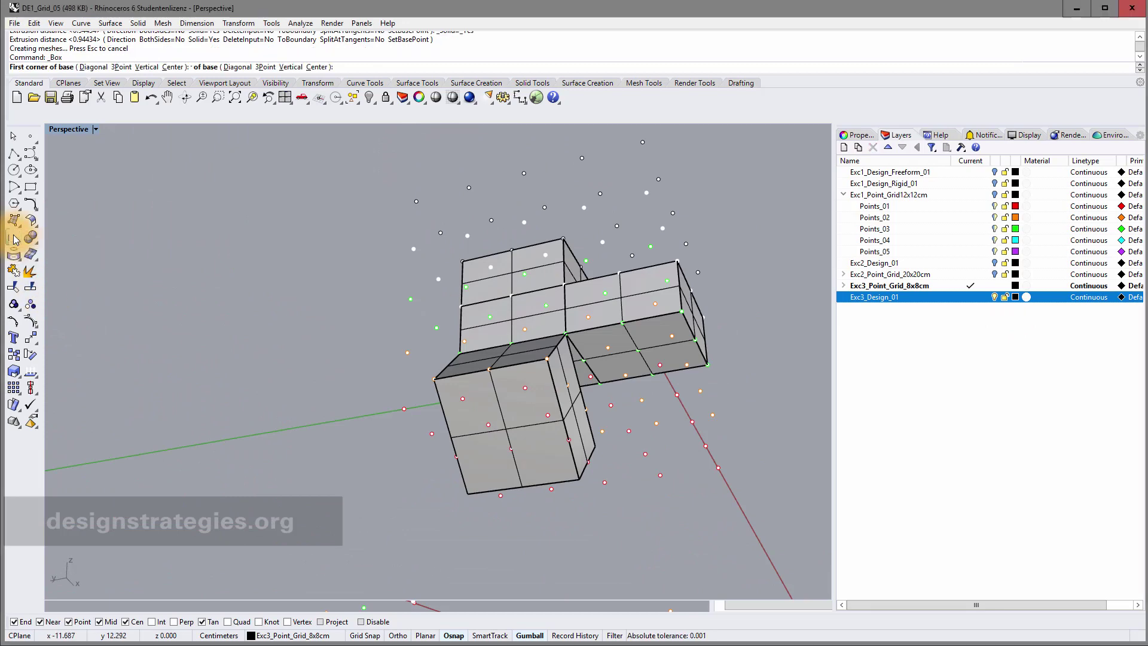
right_click_drag(574, 332, 645, 379)
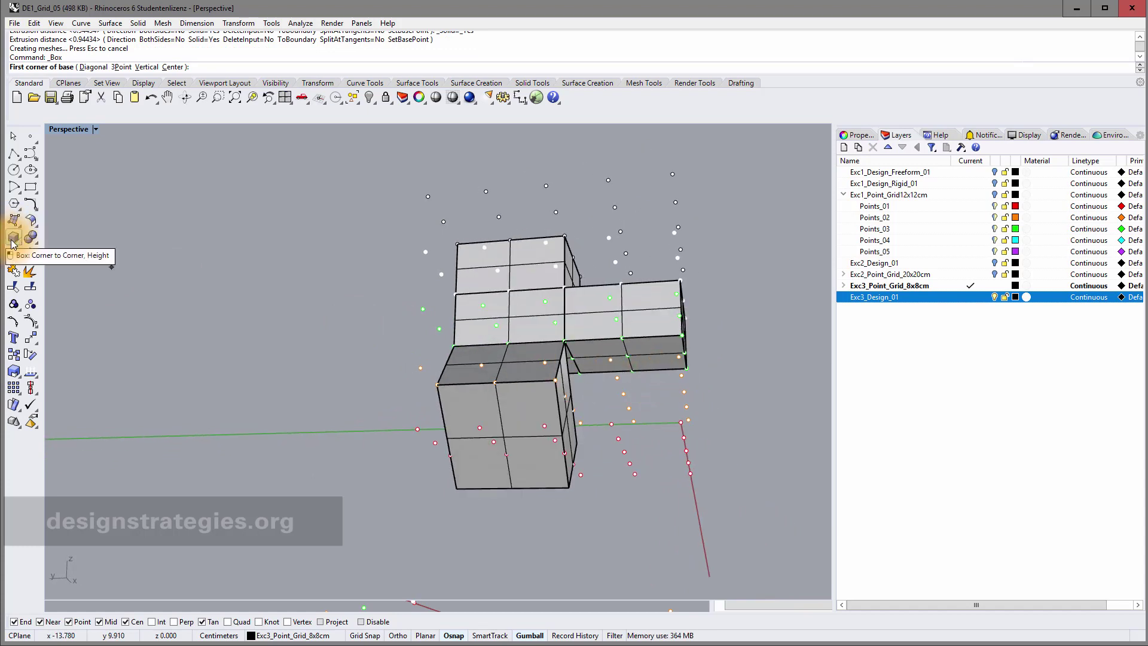
left_click(269, 296)
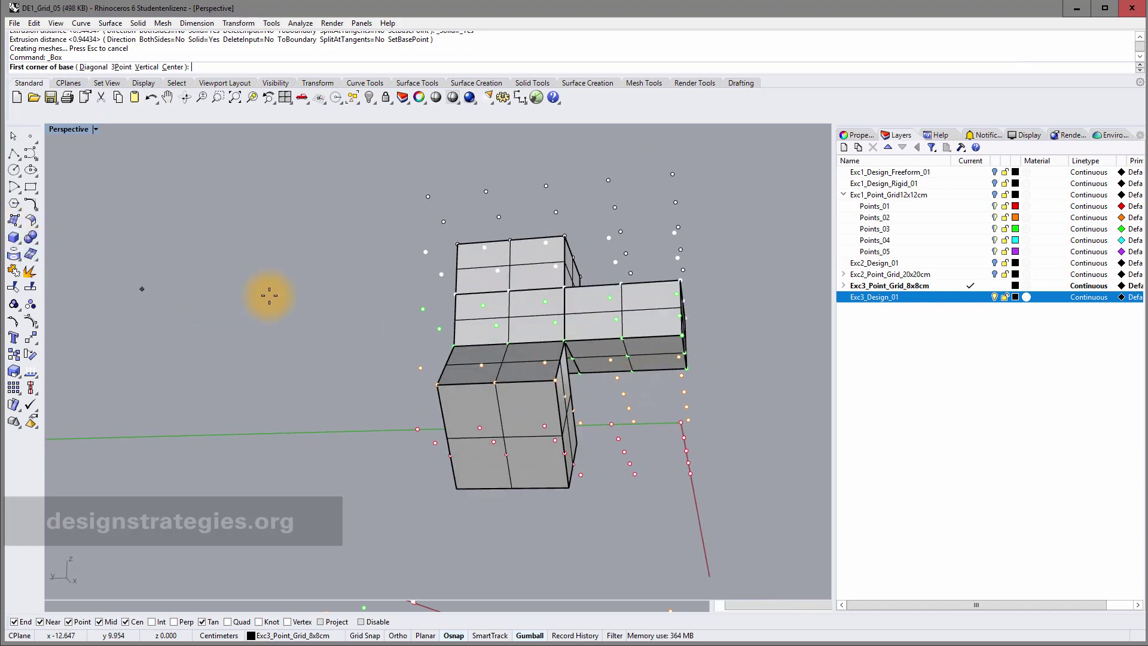
left_click(671, 350)
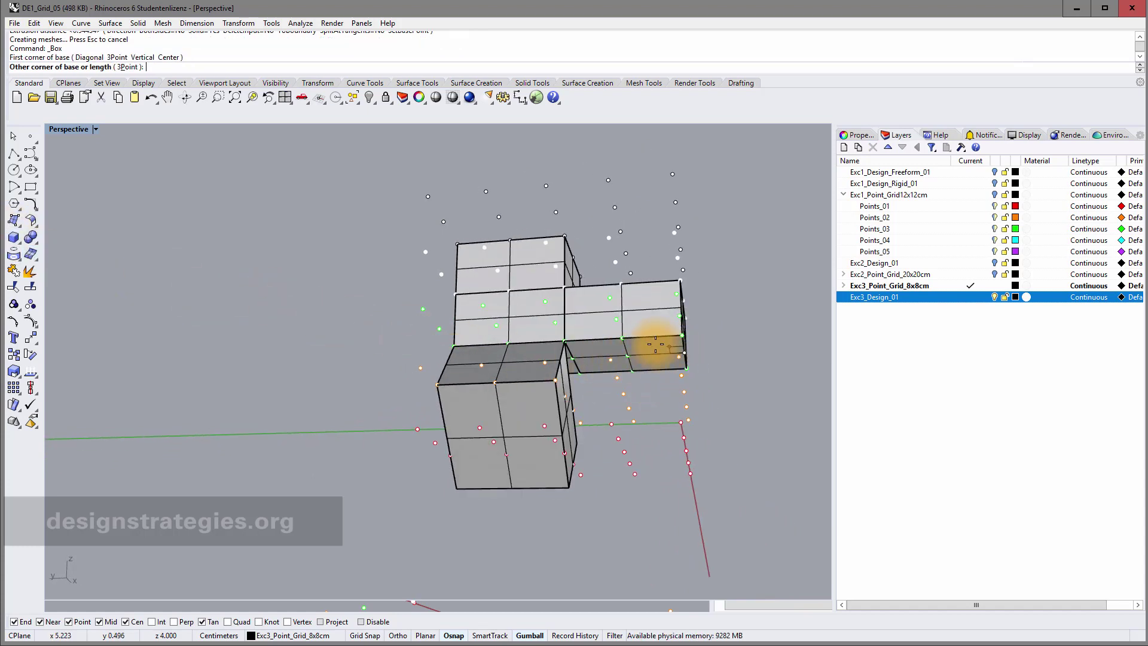
left_click(625, 339)
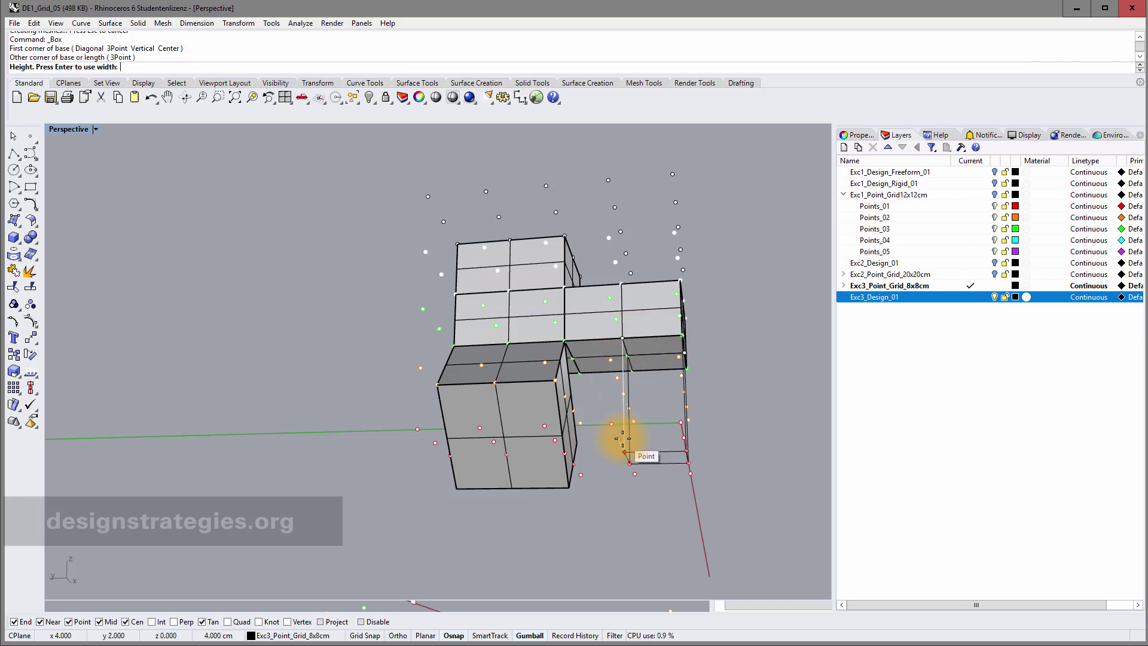
left_click(623, 439)
Step: Create a box on the 6 cm level from the step's inner corner to the grid corner at x 0, y 0, rising to the topmost points
right_click_drag(584, 389, 571, 448)
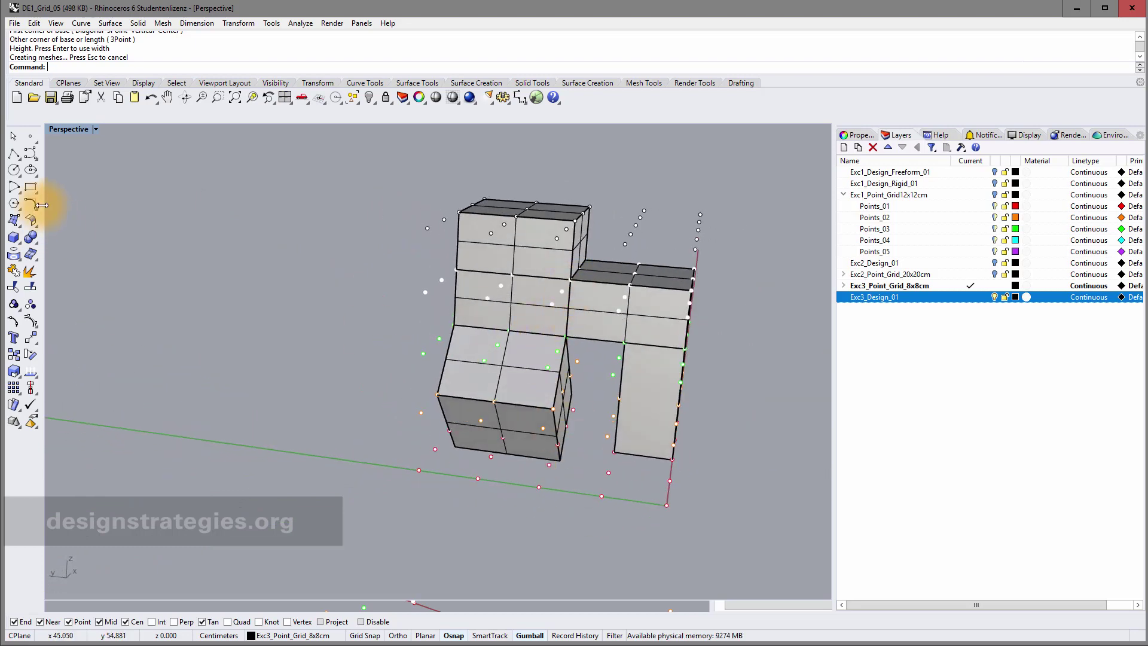
left_click(13, 237)
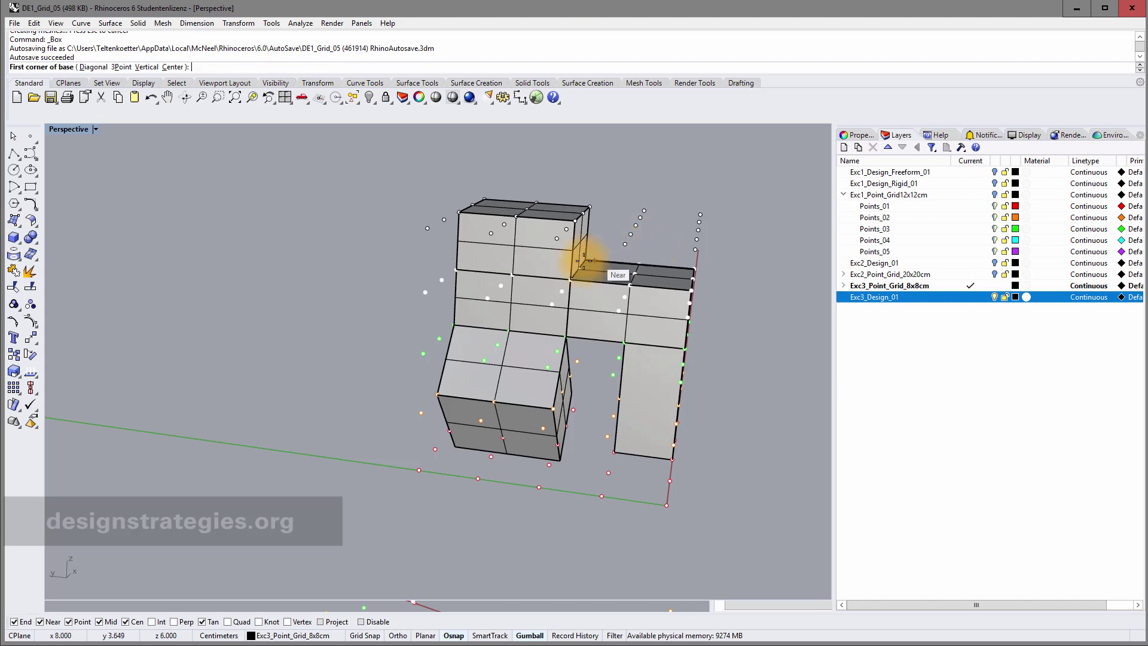
left_click(581, 280)
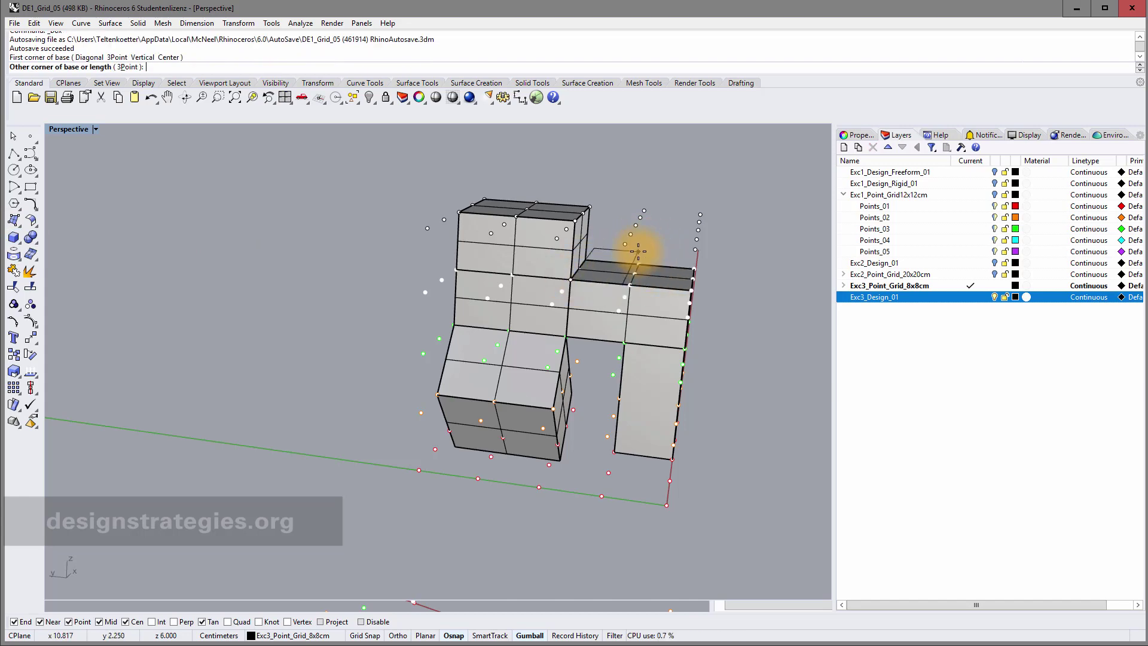
mouse_move(697, 249)
right_mouse_down()
mouse_move(671, 264)
mouse_move(697, 269)
right_mouse_up()
mouse_move(671, 215)
right_mouse_down()
mouse_move(674, 239)
mouse_move(673, 226)
right_mouse_up()
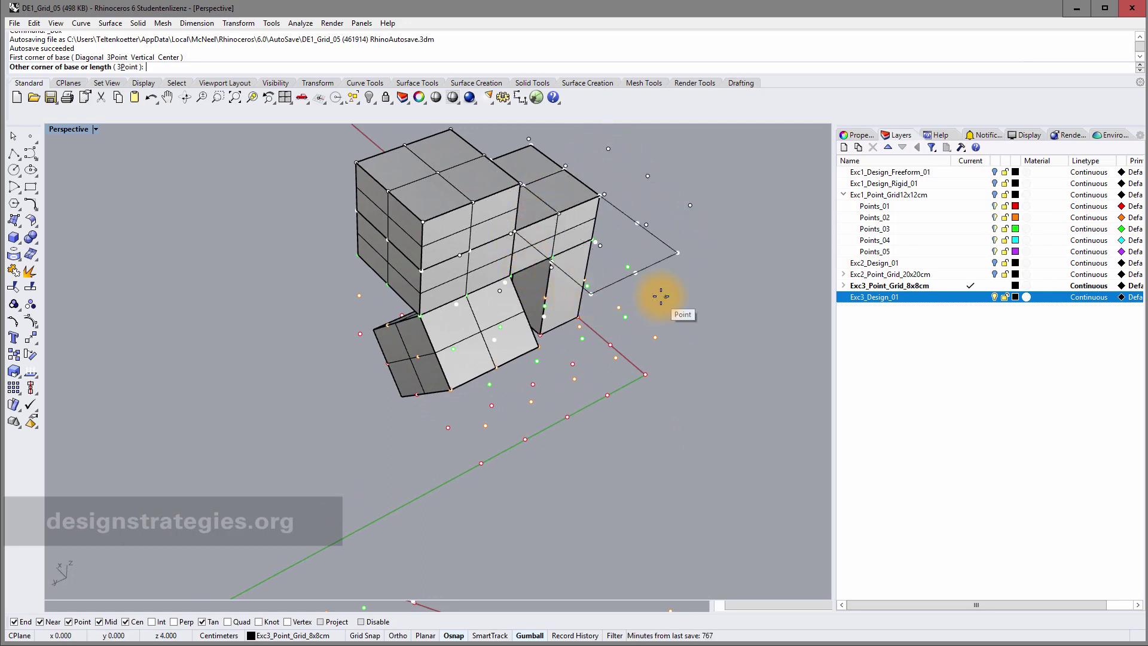
left_click(677, 257)
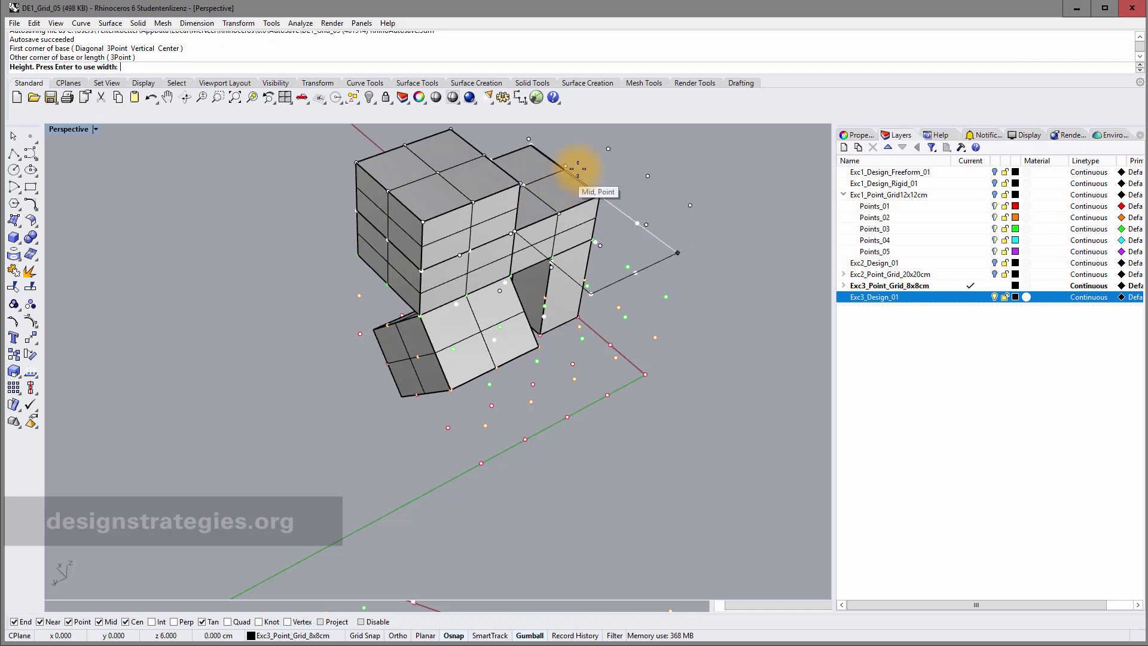
left_click(607, 148)
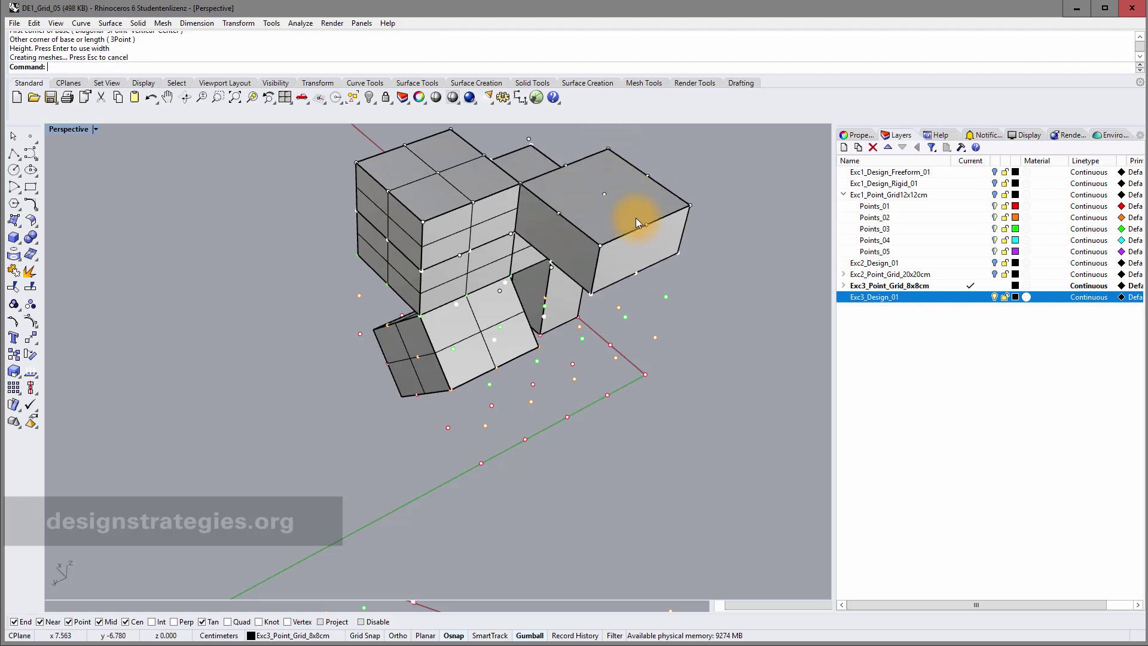
Step: Create a box projecting from the tall block's top corner at 4,8,8, two cells long and one wide, reaching down to the 6 cm level
right_click_drag(637, 222, 685, 216)
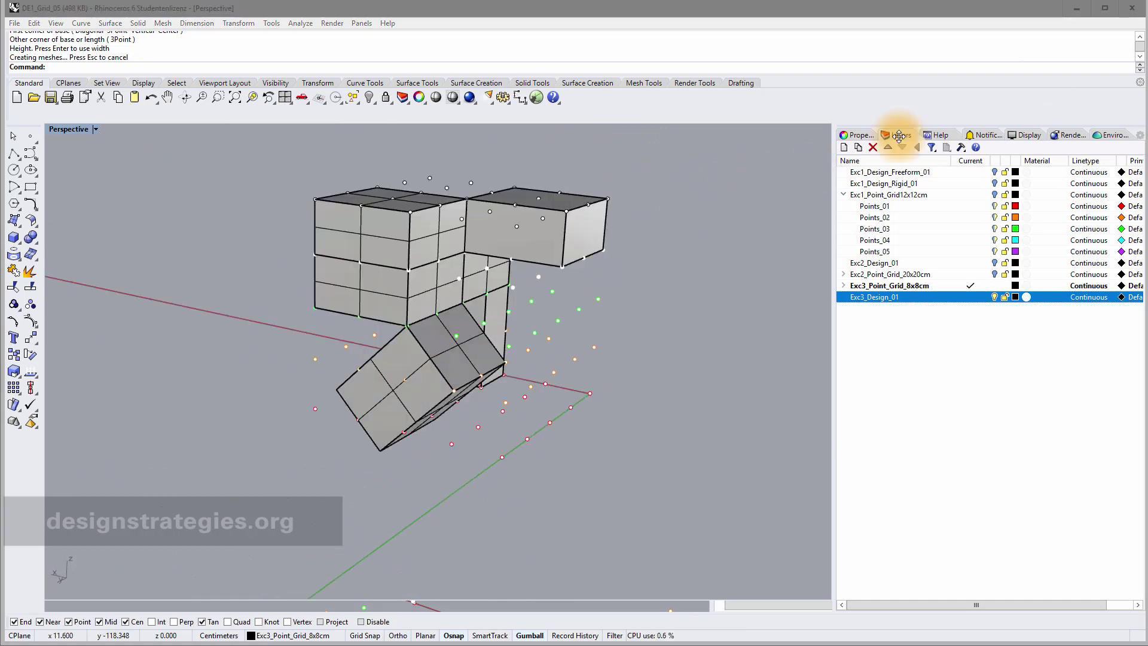
left_click(15, 237)
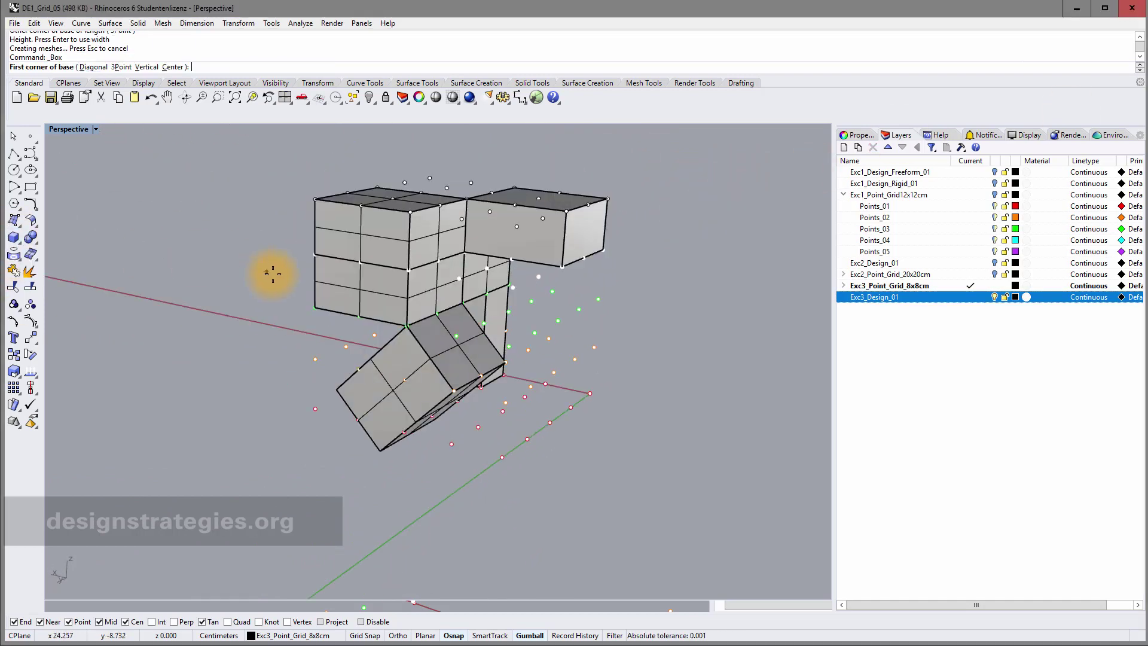
right_click_drag(422, 274, 435, 282)
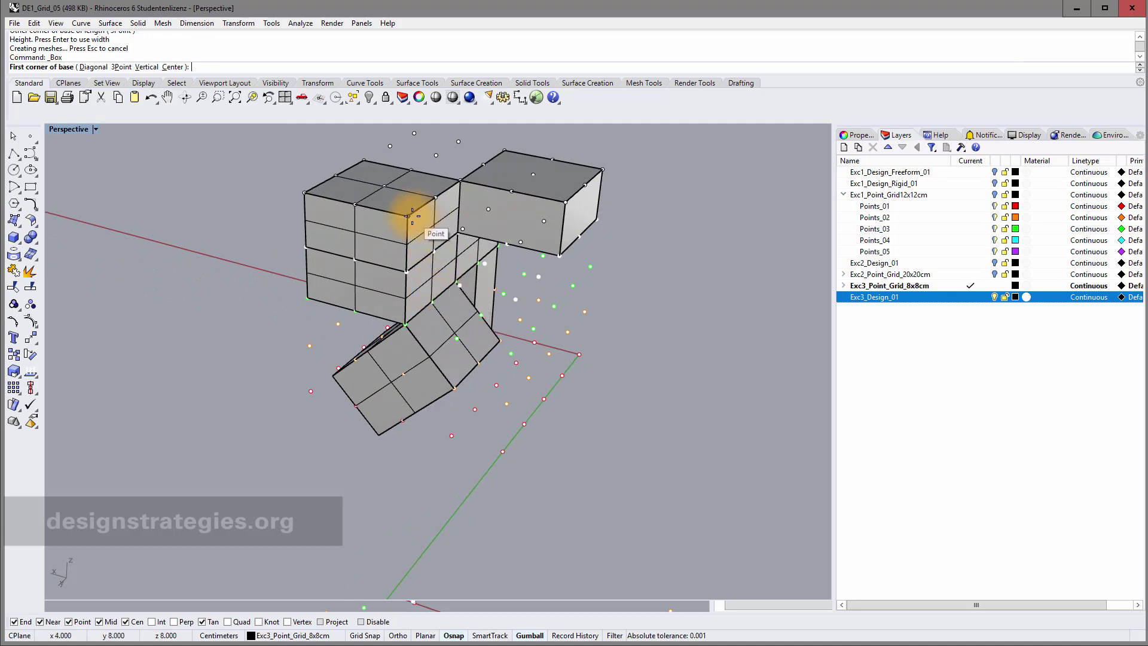
left_click(420, 213)
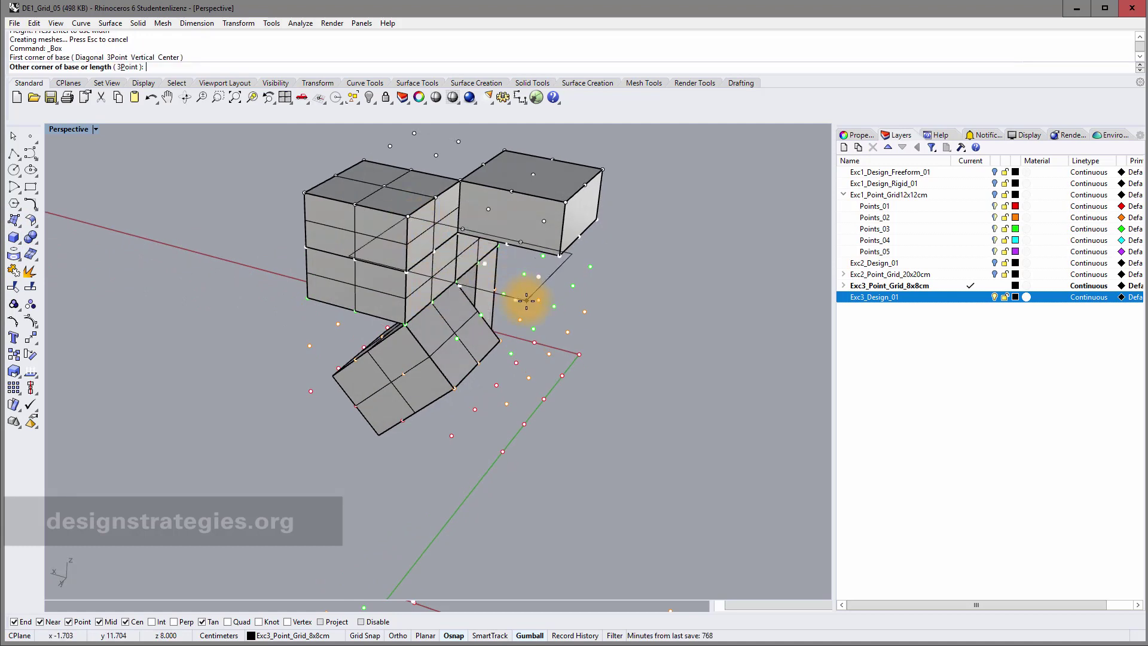
left_click(544, 224)
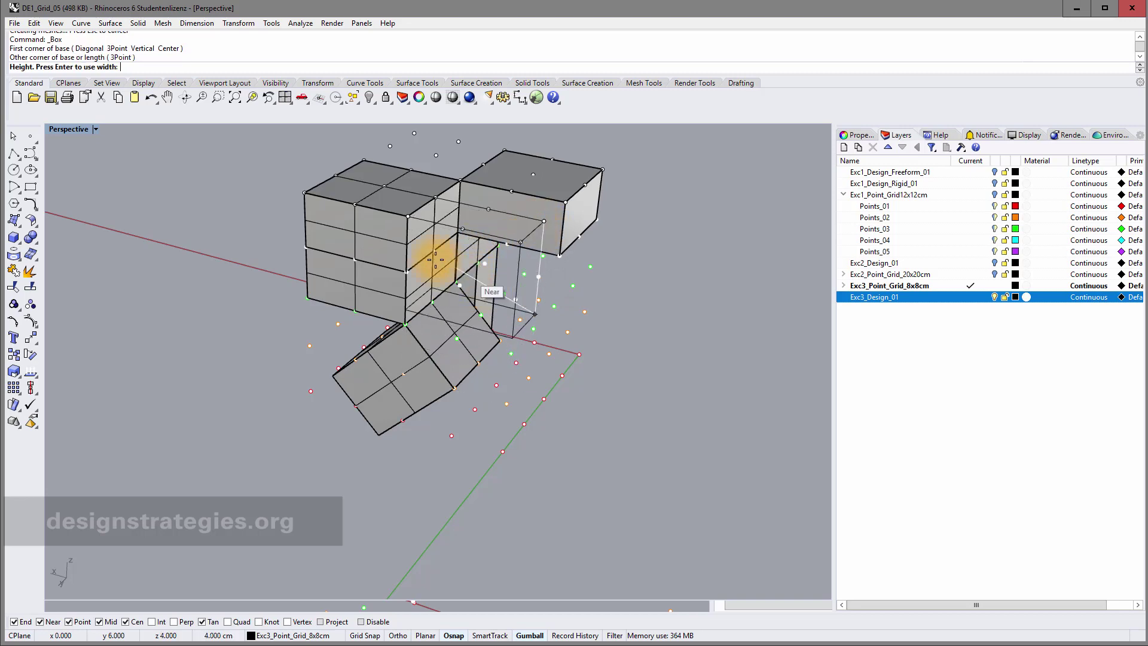
left_click(407, 261)
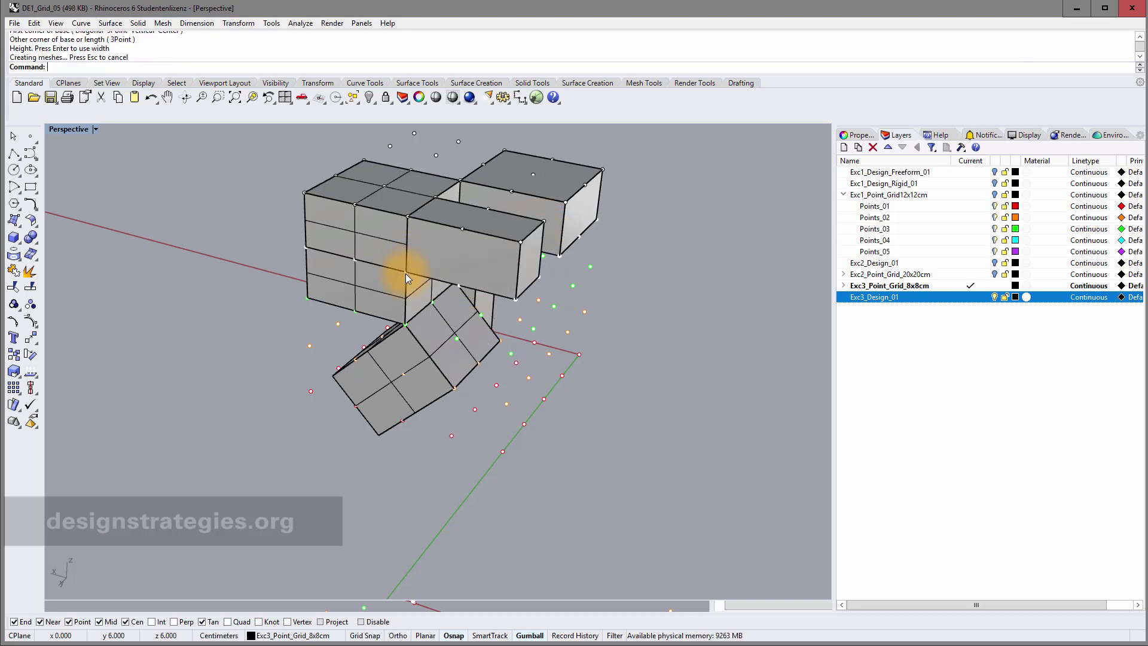
Step: Create a box under the outer half of this projecting box's underside, extending down to the red grid points
right_click_drag(541, 312, 238, 208)
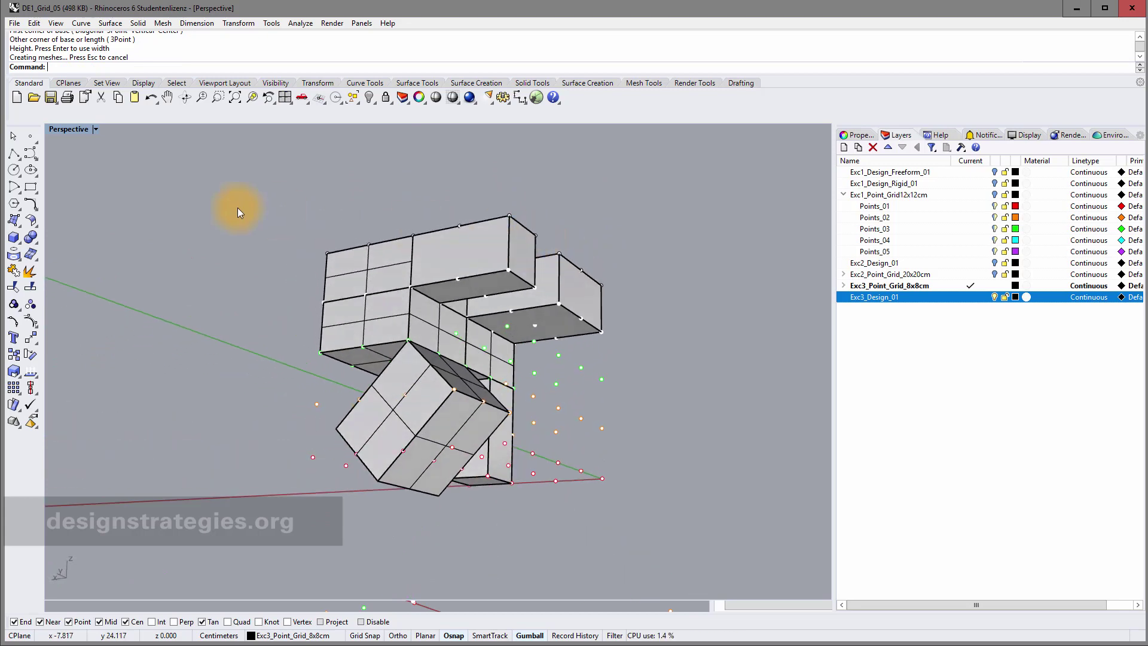
left_click(13, 236)
left_click(456, 280)
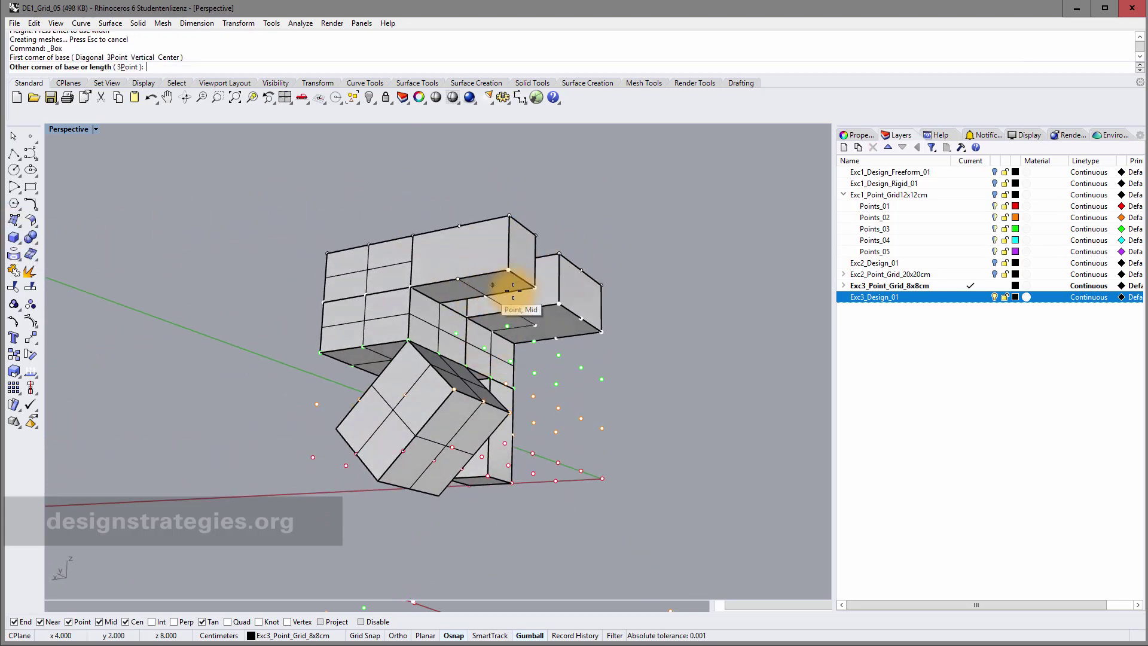
left_click(531, 285)
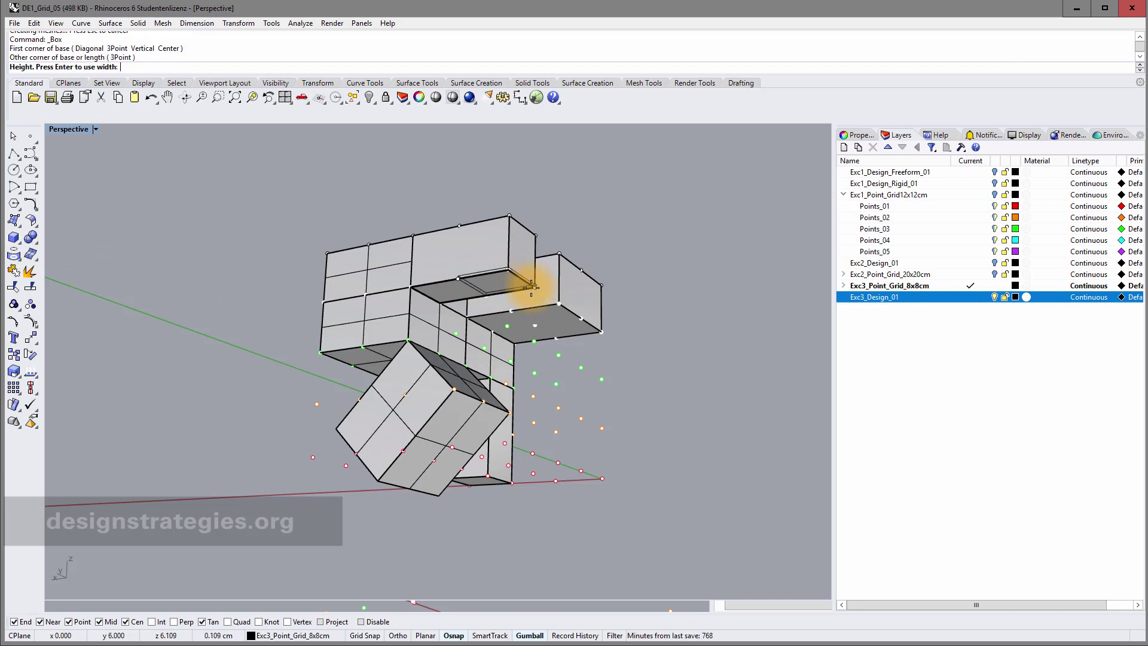
left_click(532, 453)
Step: Select the volumes of the composition one after another to examine its separate solids
right_click_drag(546, 441, 500, 358)
left_click(401, 244)
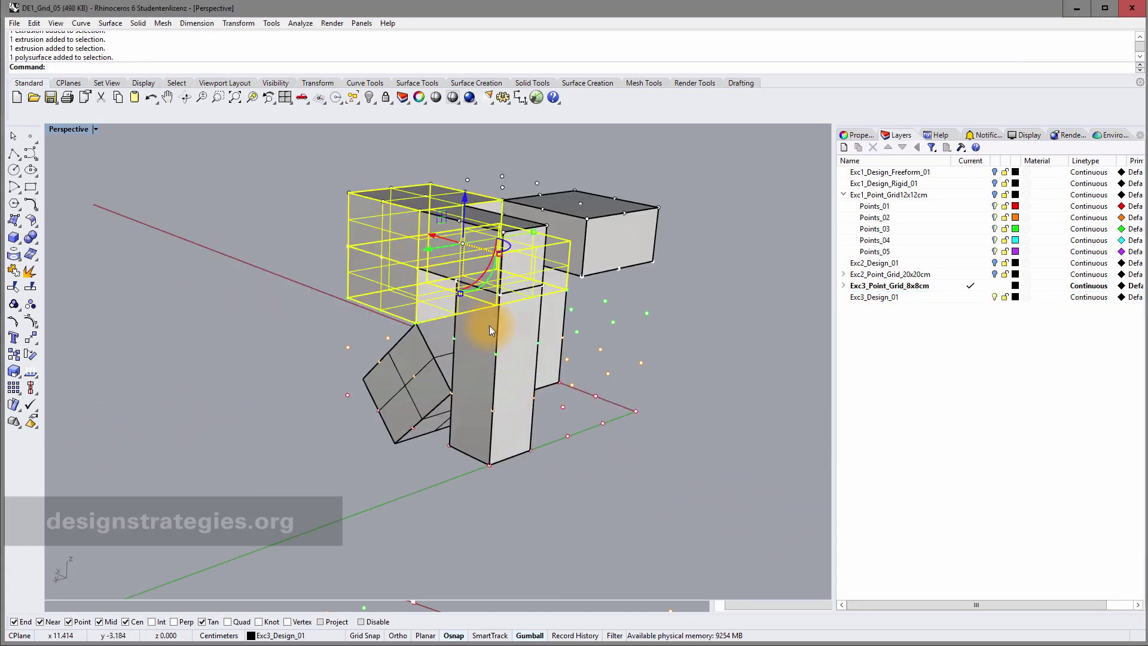
left_click(472, 332)
left_click(421, 359)
left_click(553, 318)
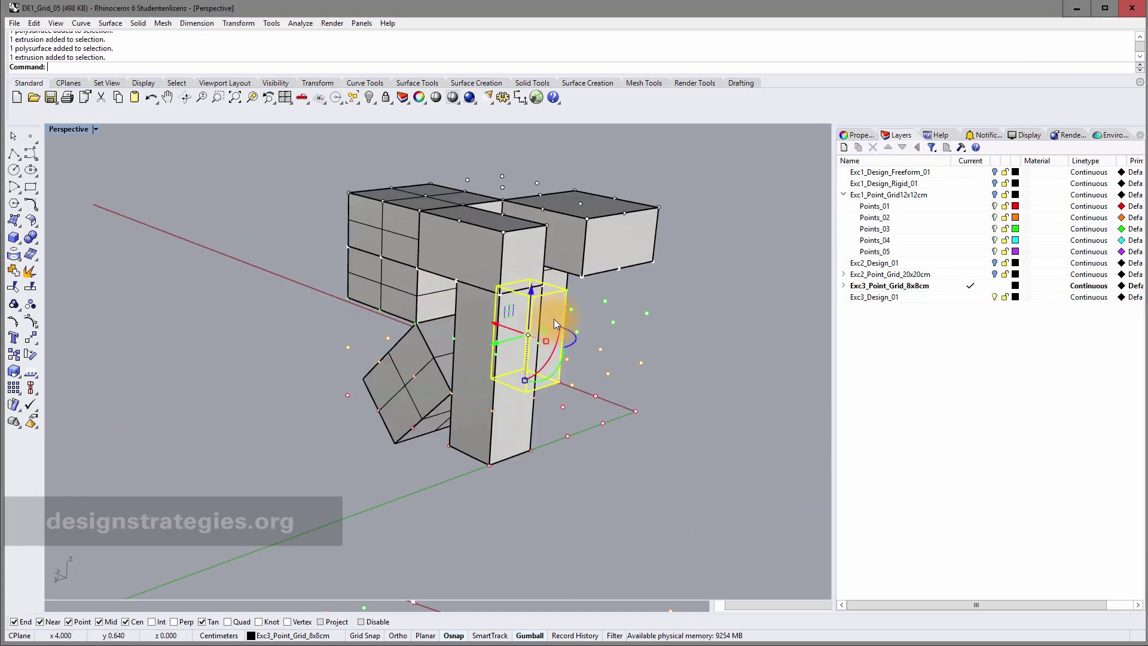
left_click(550, 278)
left_click(604, 241)
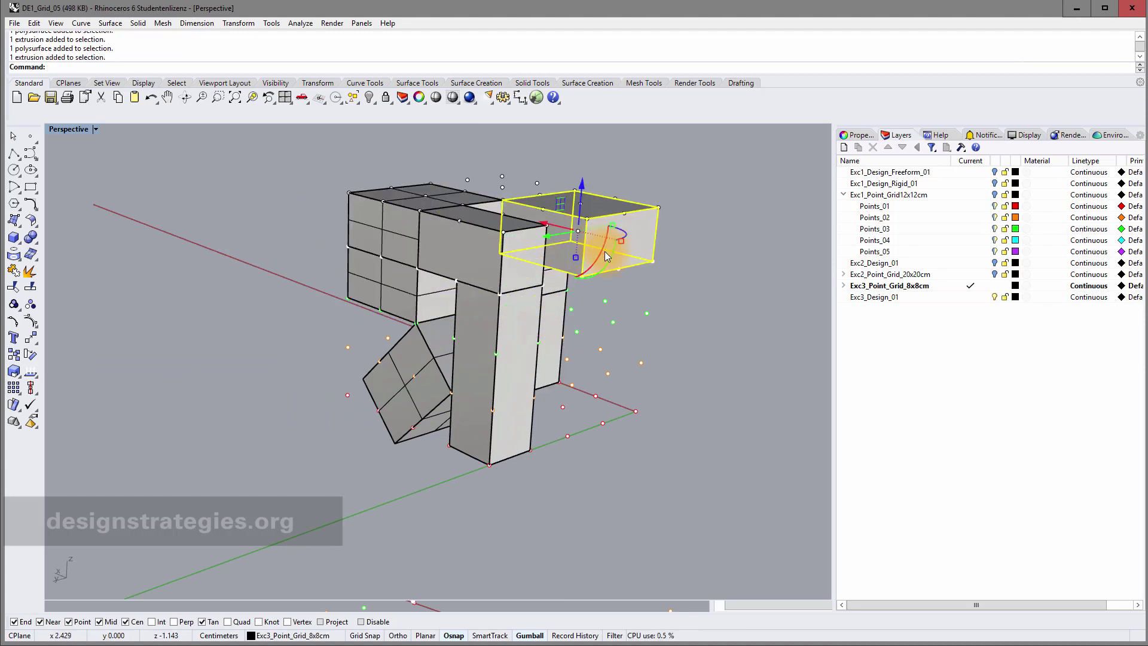
Step: Duplicate the Exc3_Design_01 layer together with its objects and name the copy Exc3_Design_01 - Union
left_click(869, 297)
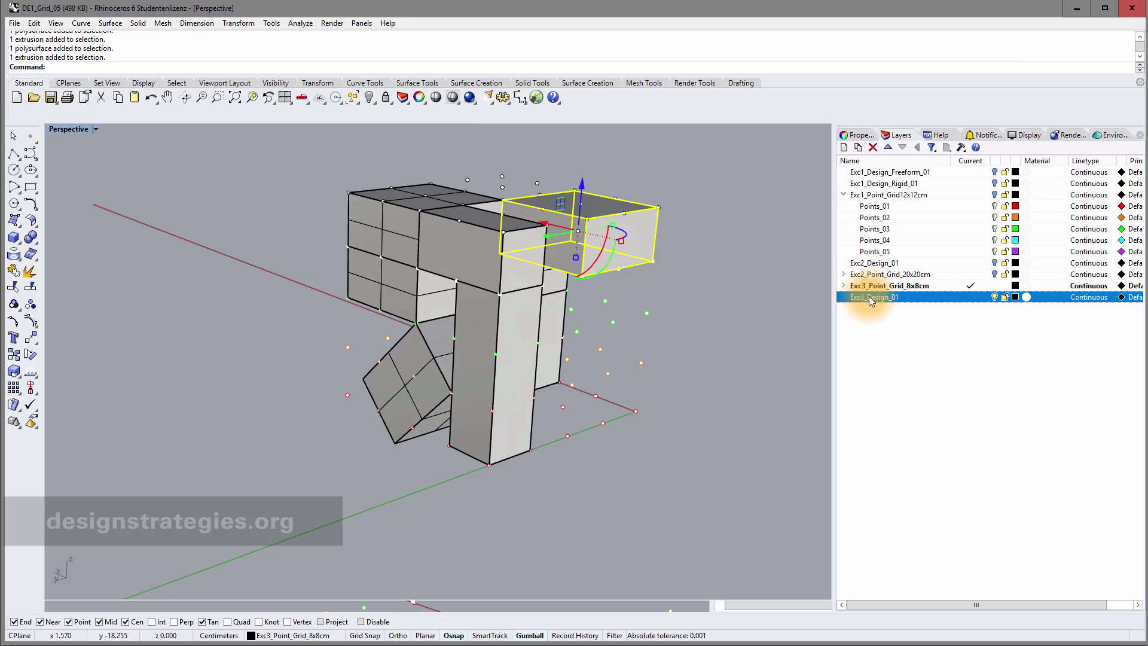
right_click(869, 297)
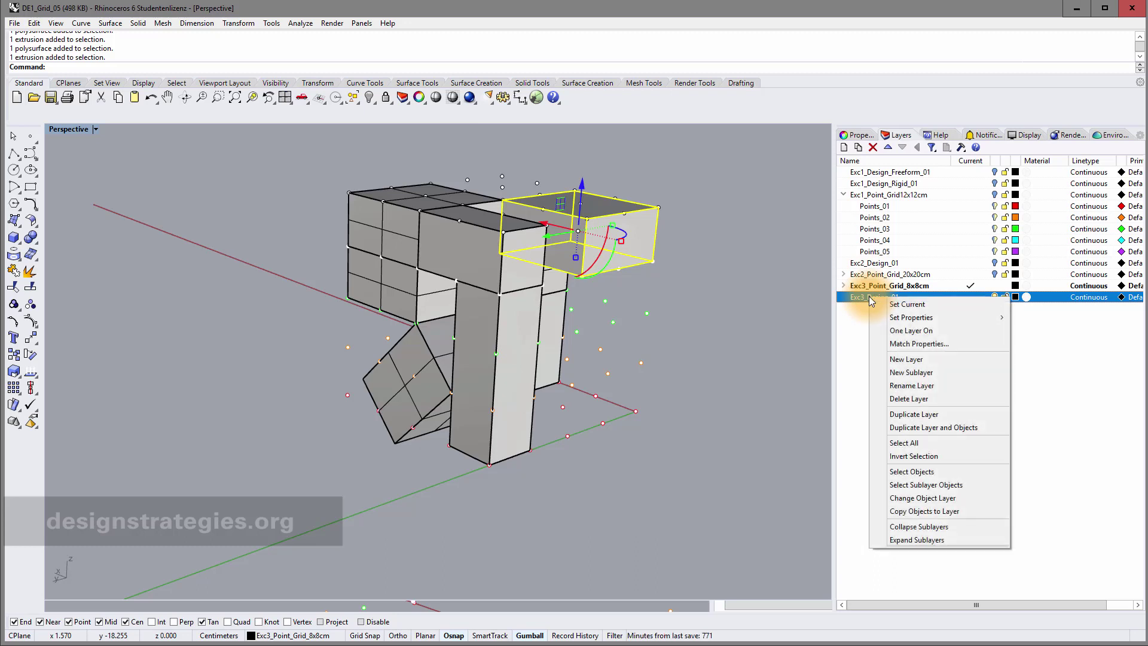
left_click(932, 428)
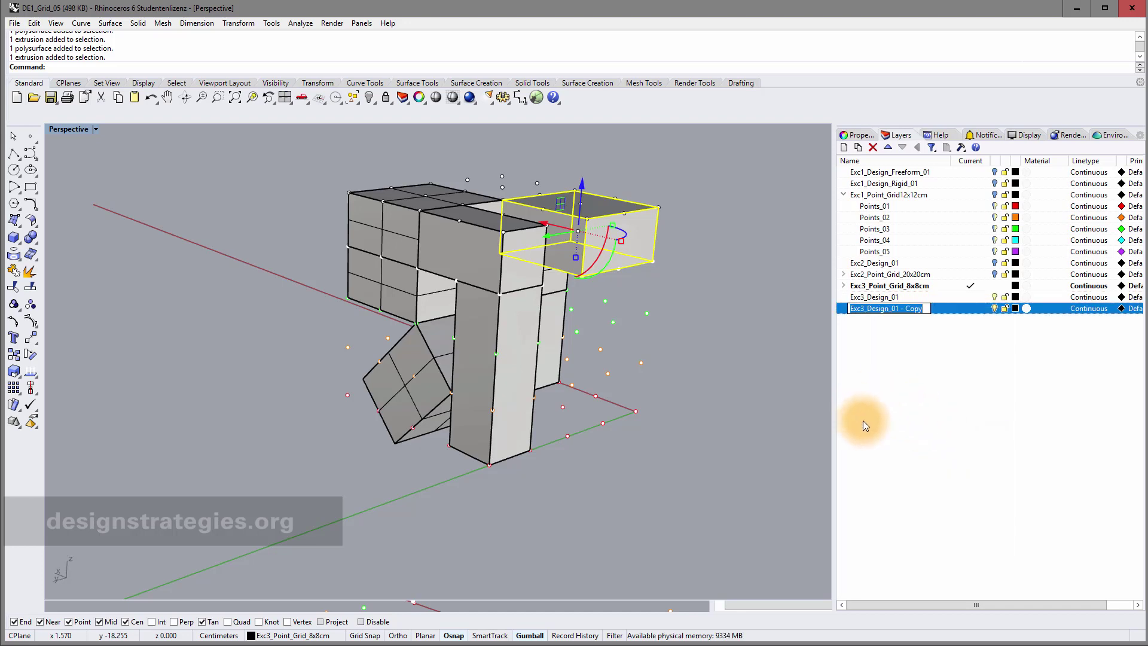
left_click_drag(926, 308, 908, 310)
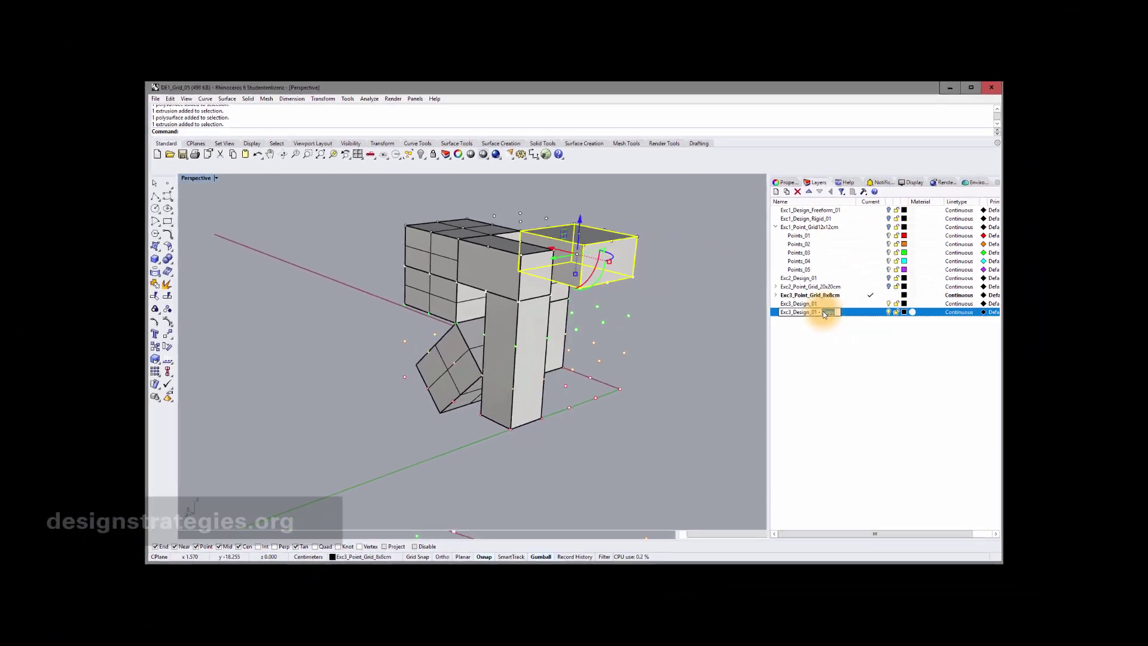
type("Nnion")
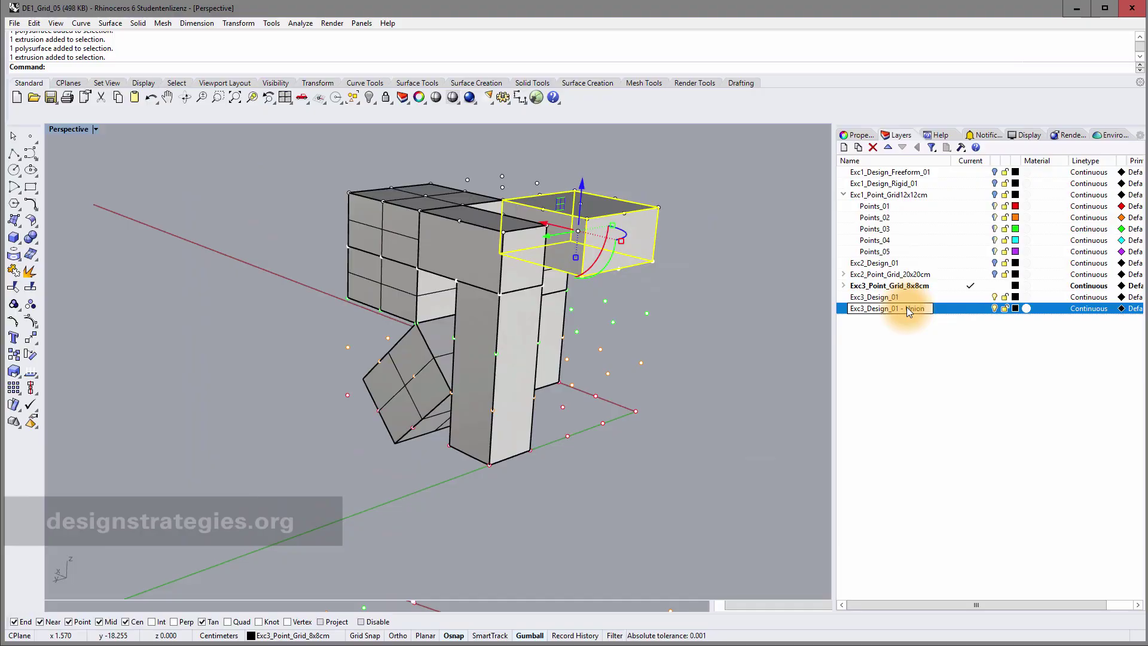
key("Return")
Step: Rename the original Exc3_Design_01 layer as Exc3_Design_01_7Objects
left_click(889, 298)
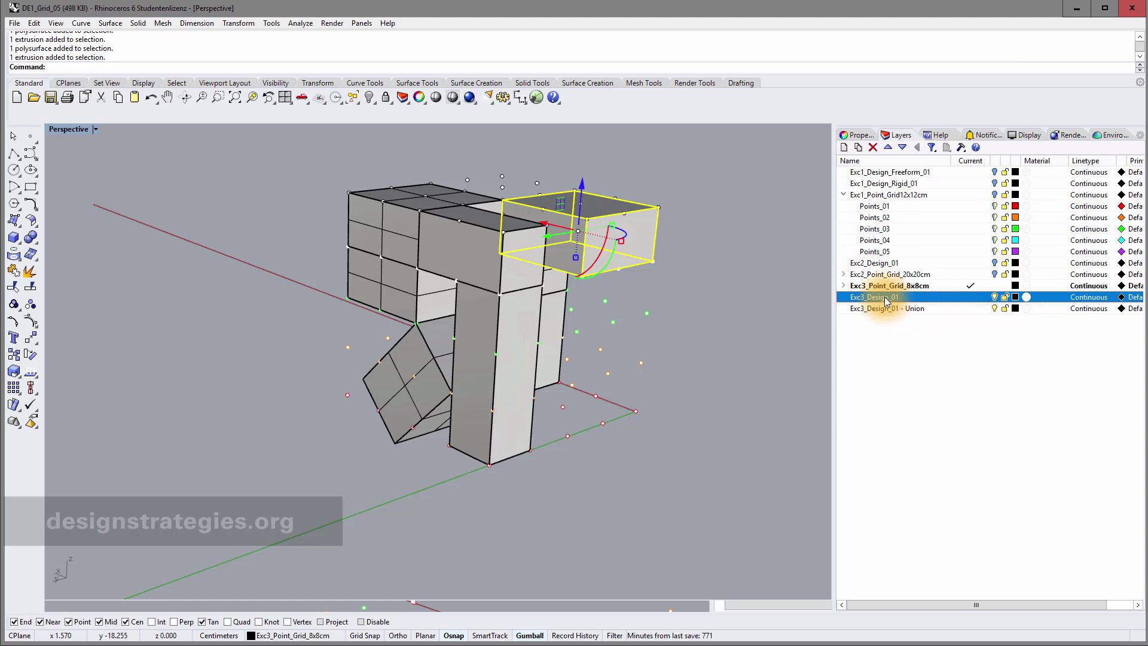
left_click(905, 298)
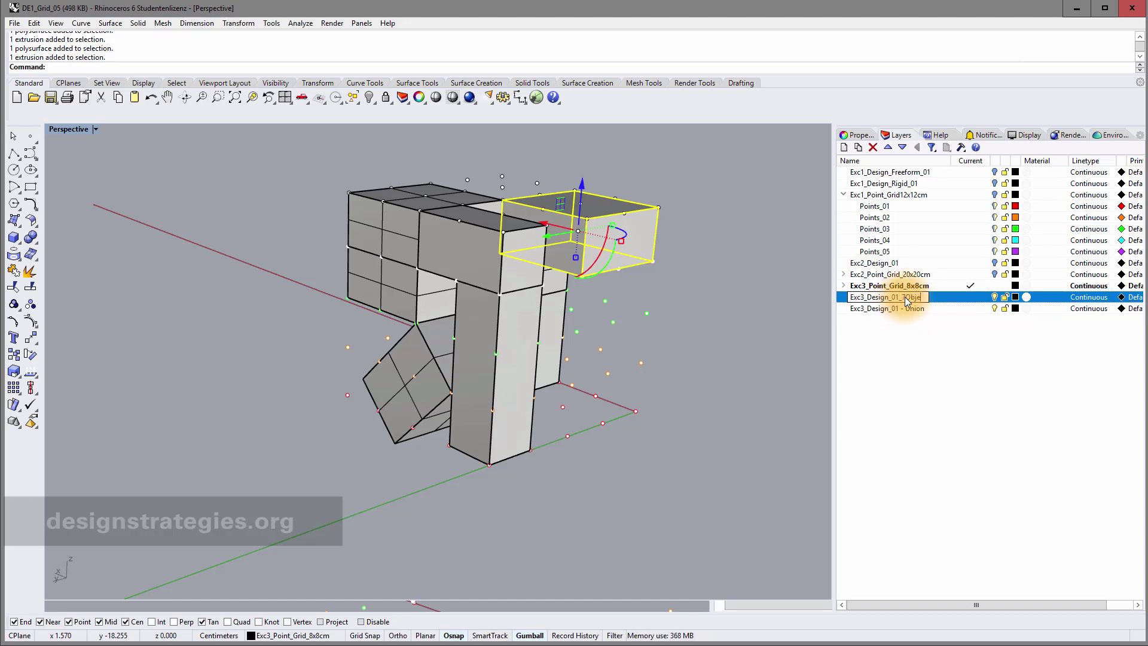
type("_7Objects")
key("Return")
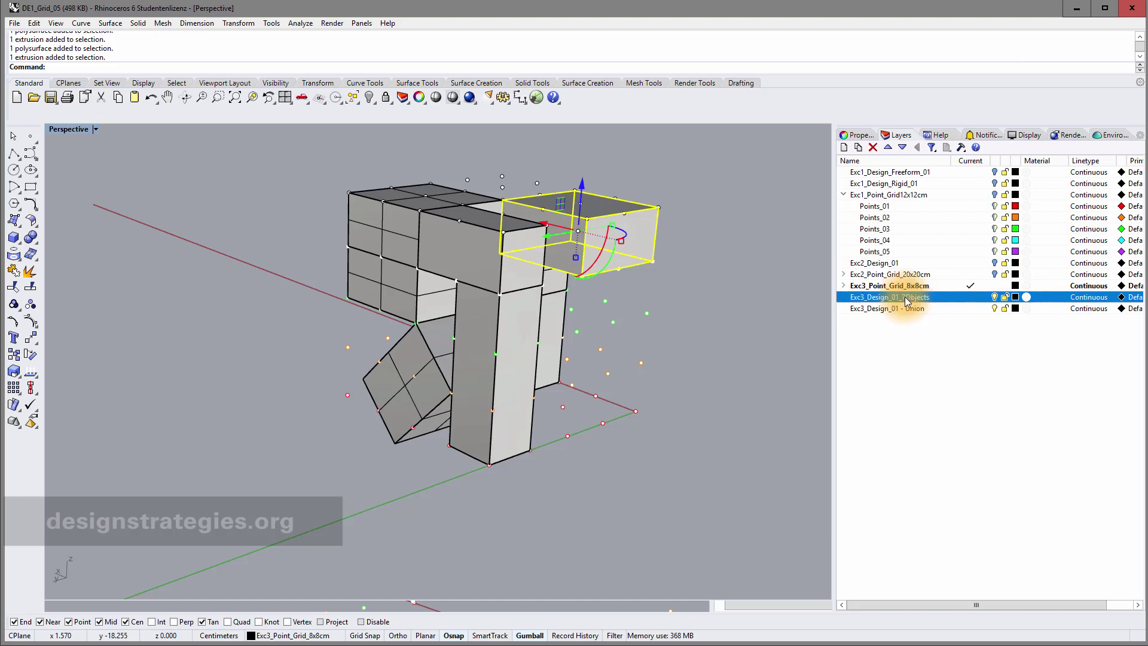
Step: Make Exc3_Design_01 - Union the current layer and turn off the Exc3_Design_01_7Objects and Exc3_Point_Grid_8x8cm layers
left_click(974, 308)
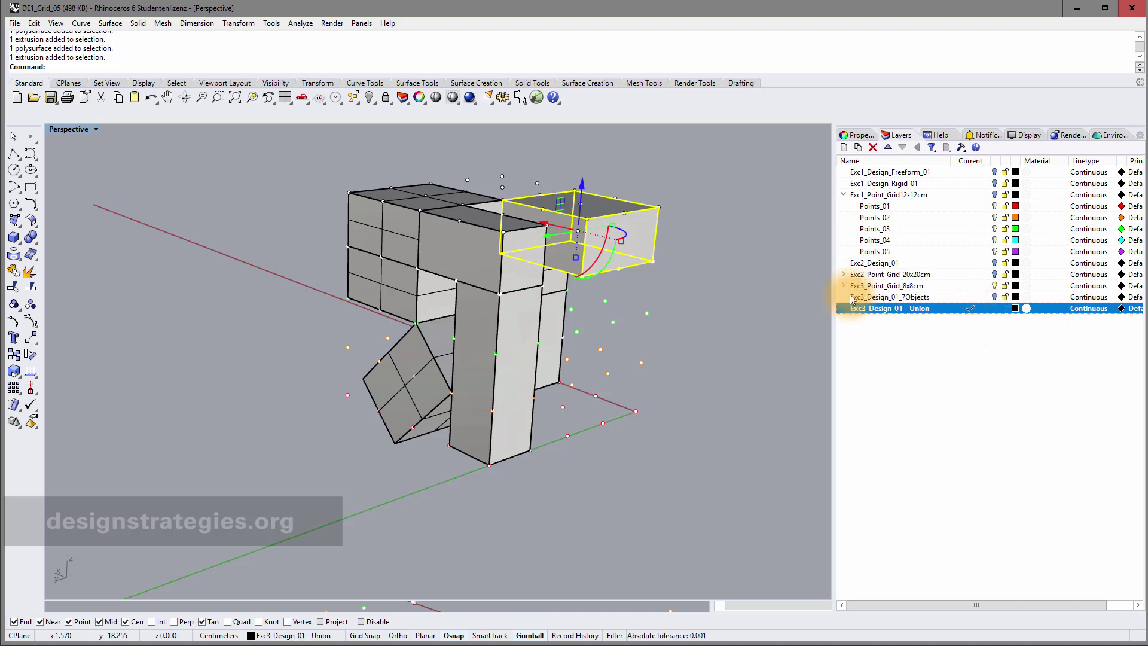
left_click(673, 351)
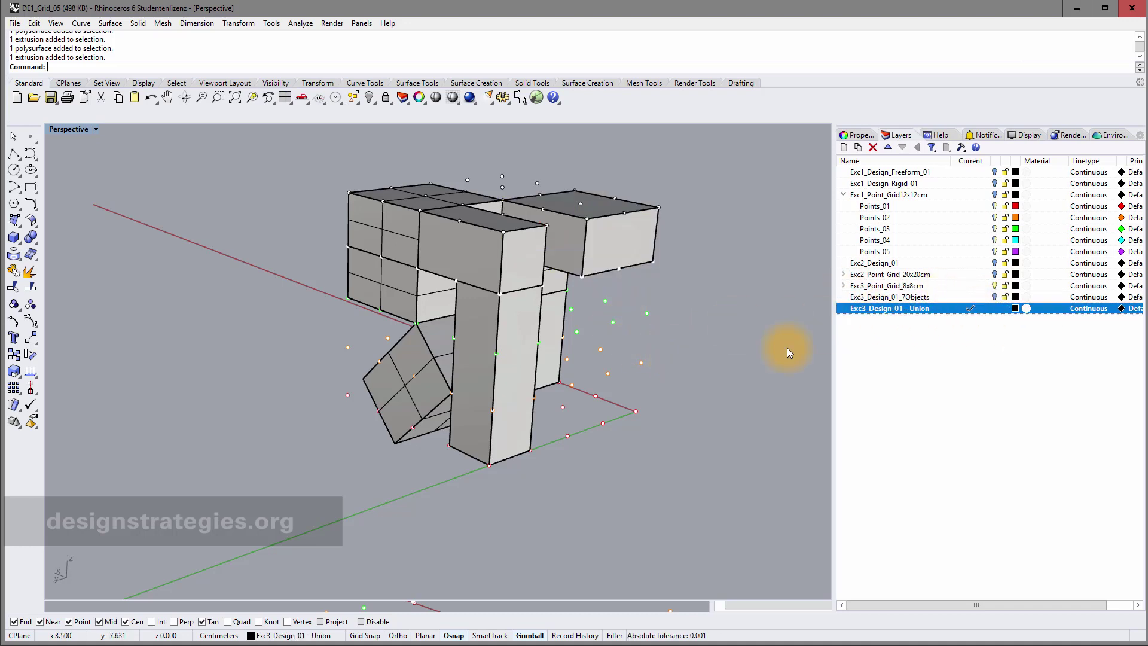
left_click(1009, 290)
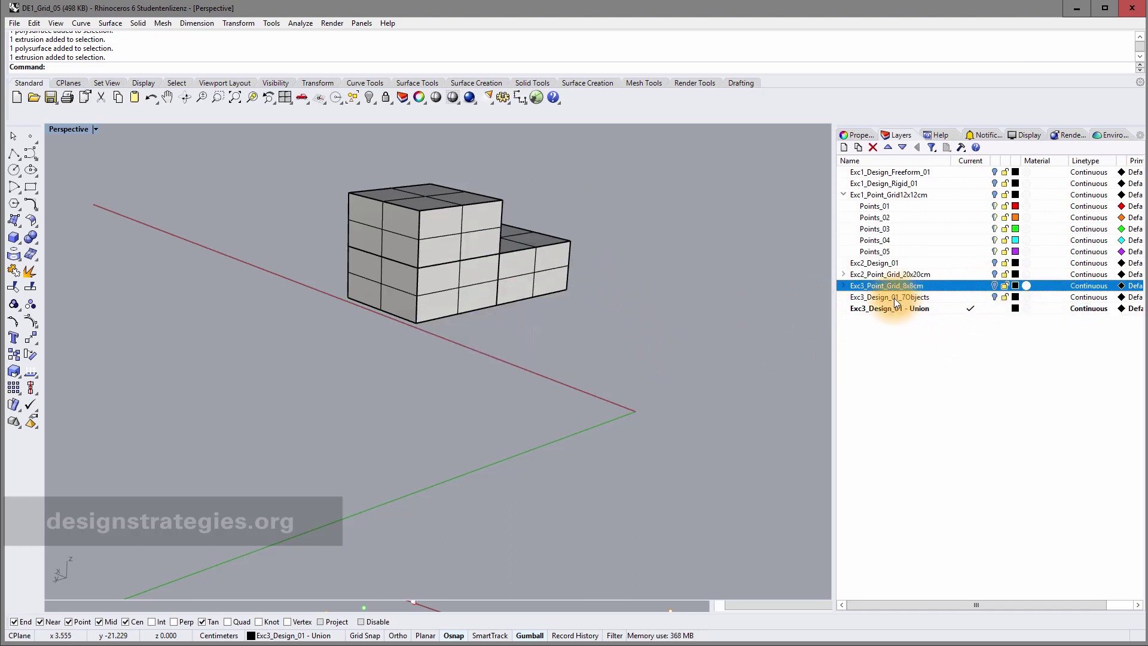
Step: Turn the Exc3_Point_Grid_8x8cm layer back on and select the block volumes to check which layer they lie on
left_click(994, 285)
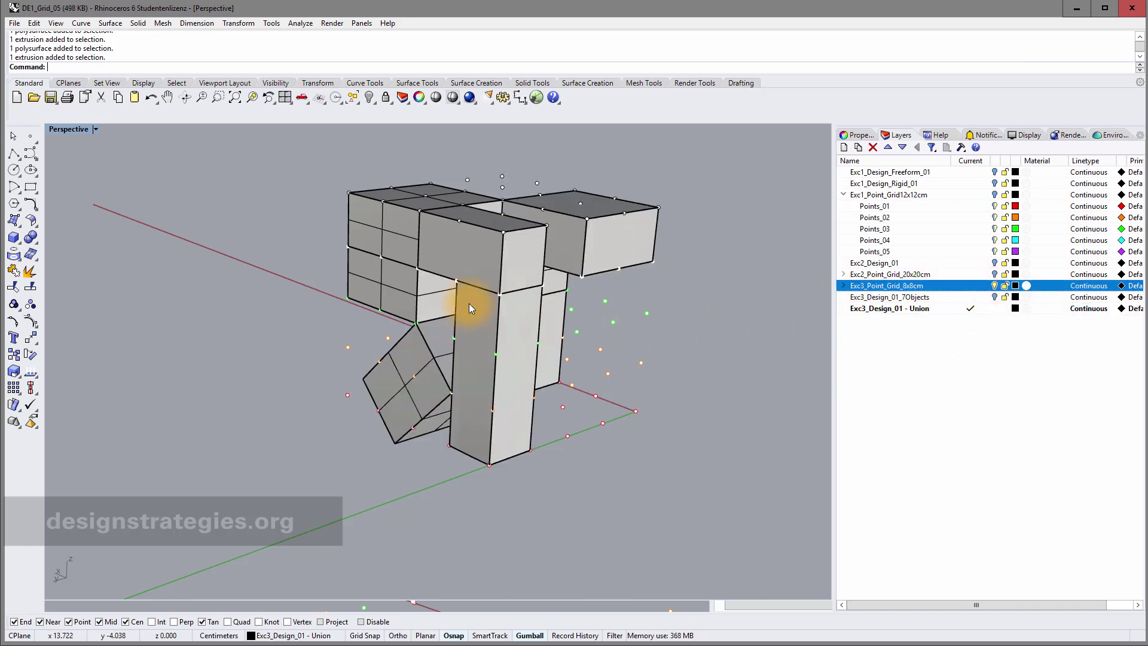
left_click(479, 267)
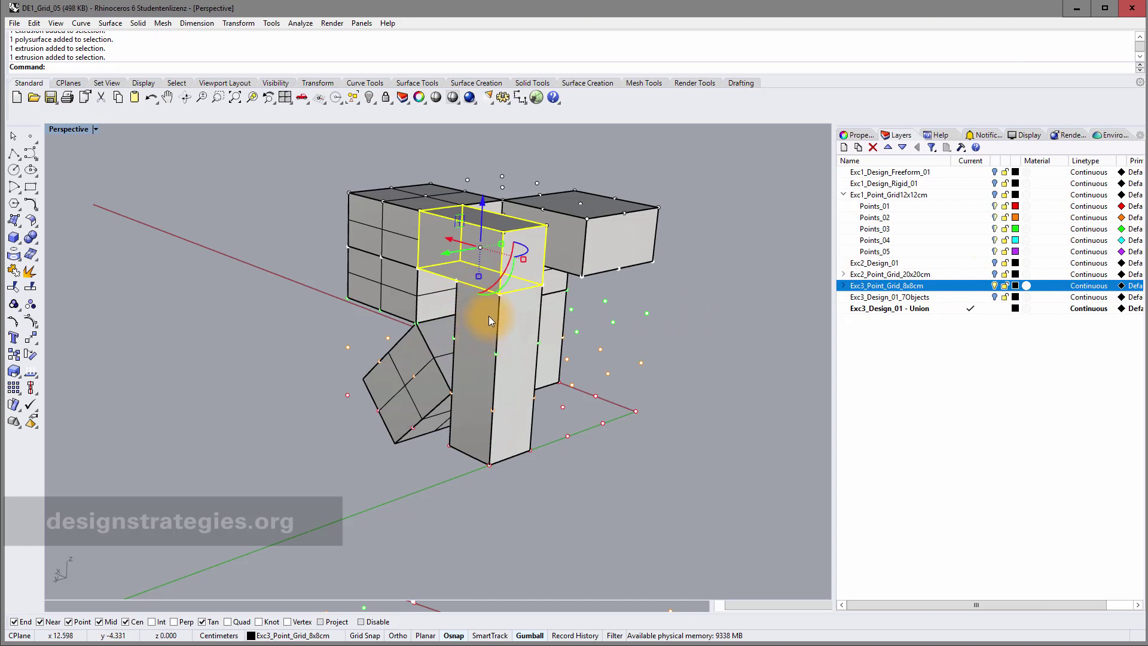
left_click(496, 311, "shift")
left_click(561, 272, "shift")
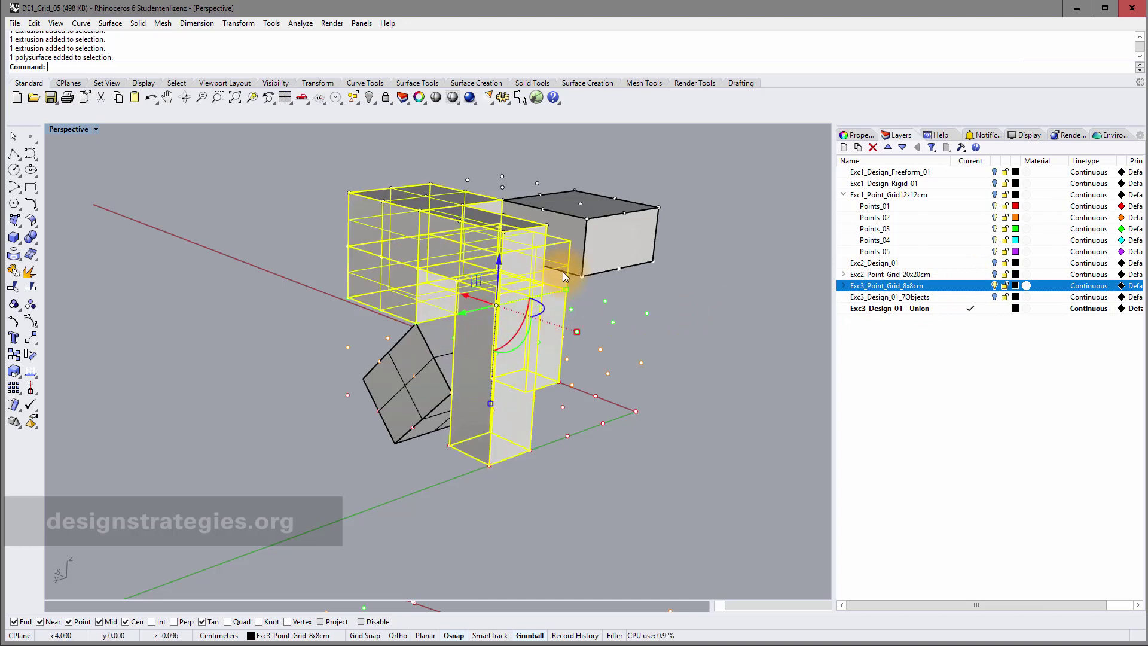
key("ctrl+z")
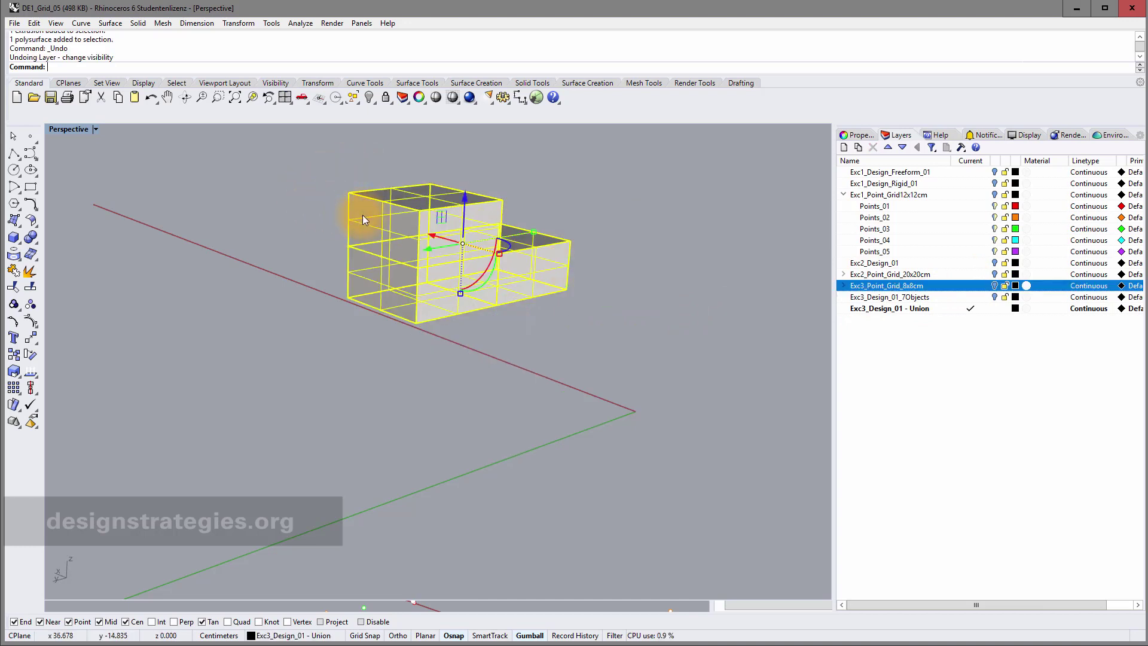
key("ctrl+y")
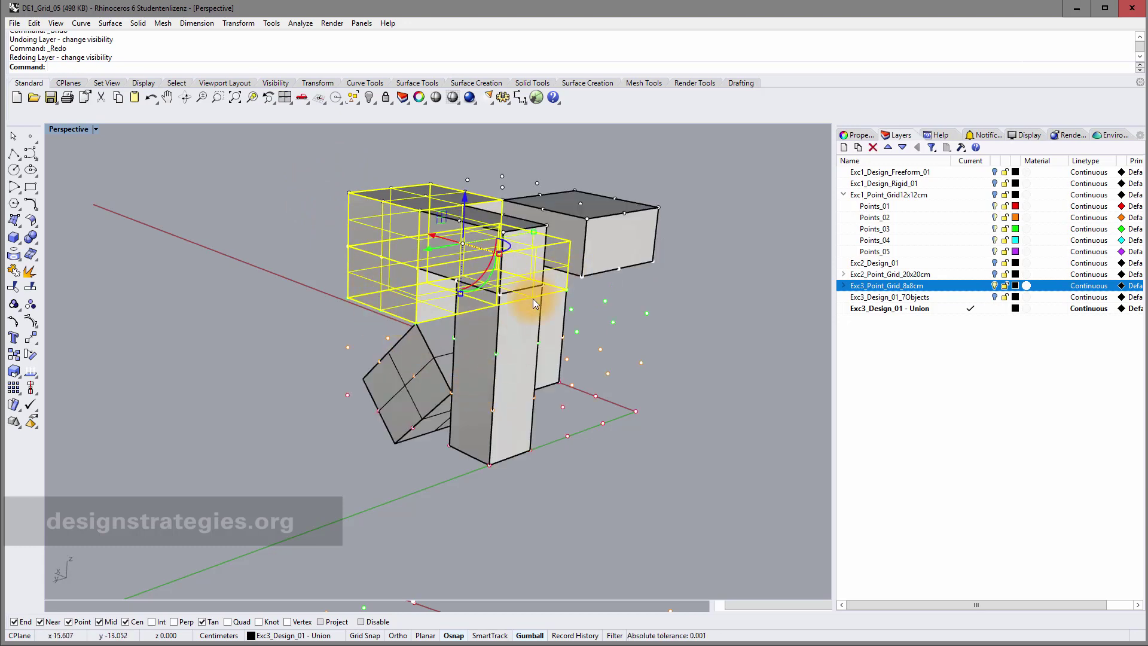
Step: Move the block volumes lying on the Exc3_Point_Grid_8x8cm layer to the Exc3_Design_01_7Objects layer
left_click(511, 339)
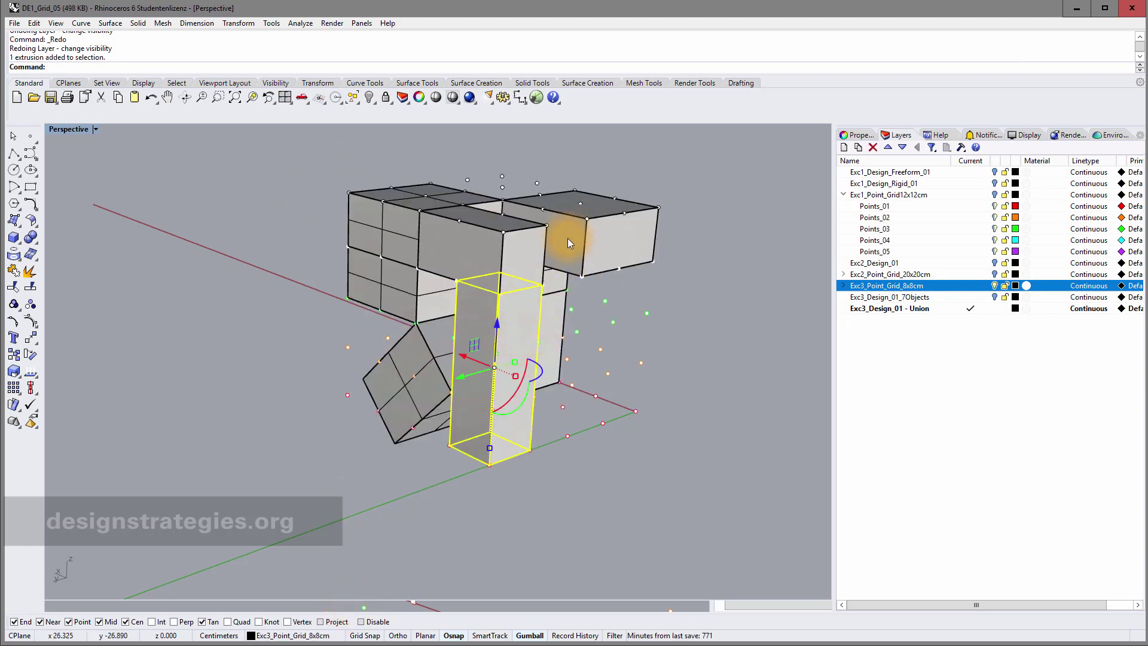
left_click(551, 312, "shift")
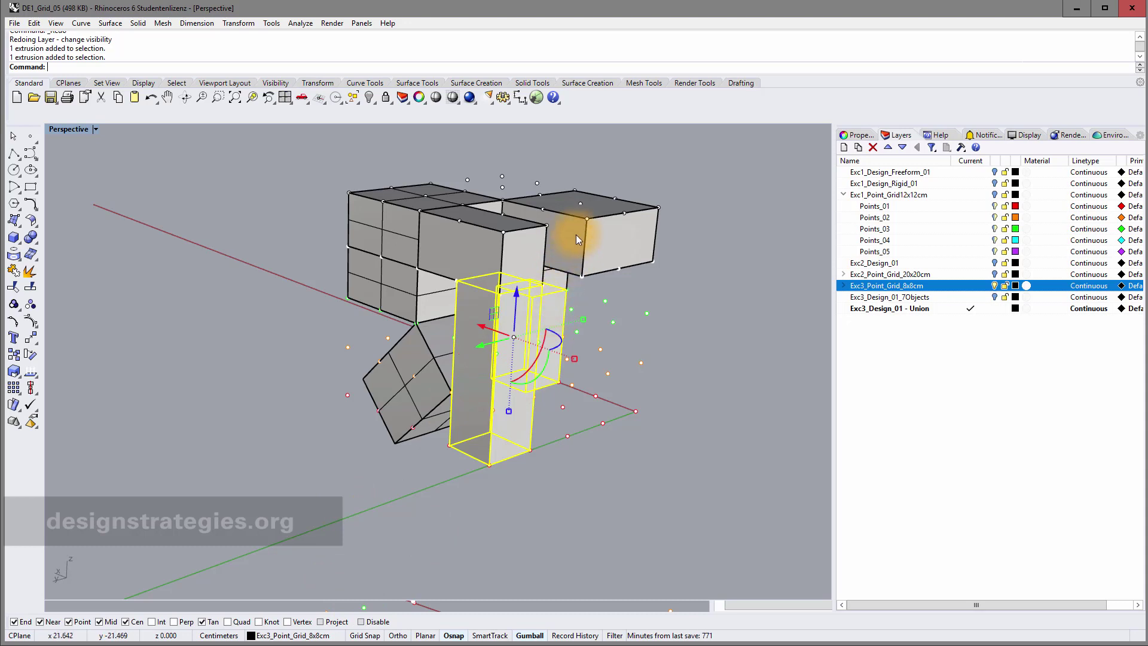
left_click(576, 234, "shift")
left_click(310, 635)
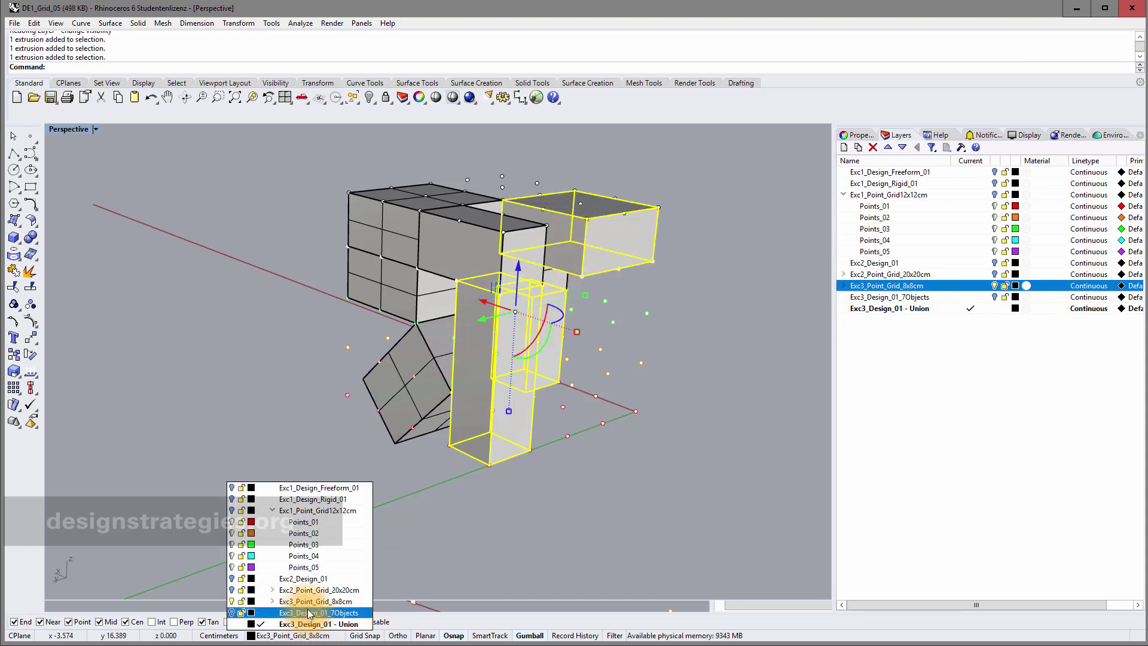
left_click(318, 612)
left_click(855, 438)
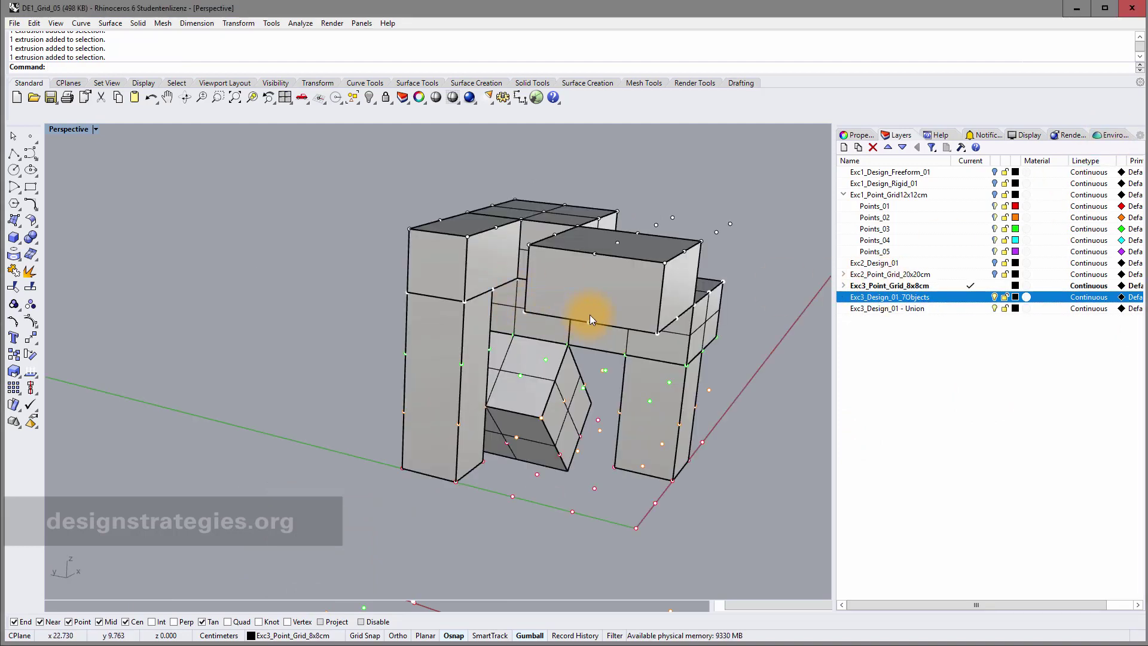
Step: Delete the incomplete Exc3_Design_01 - Union layer together with the object on it
right_click_drag(589, 314, 597, 341)
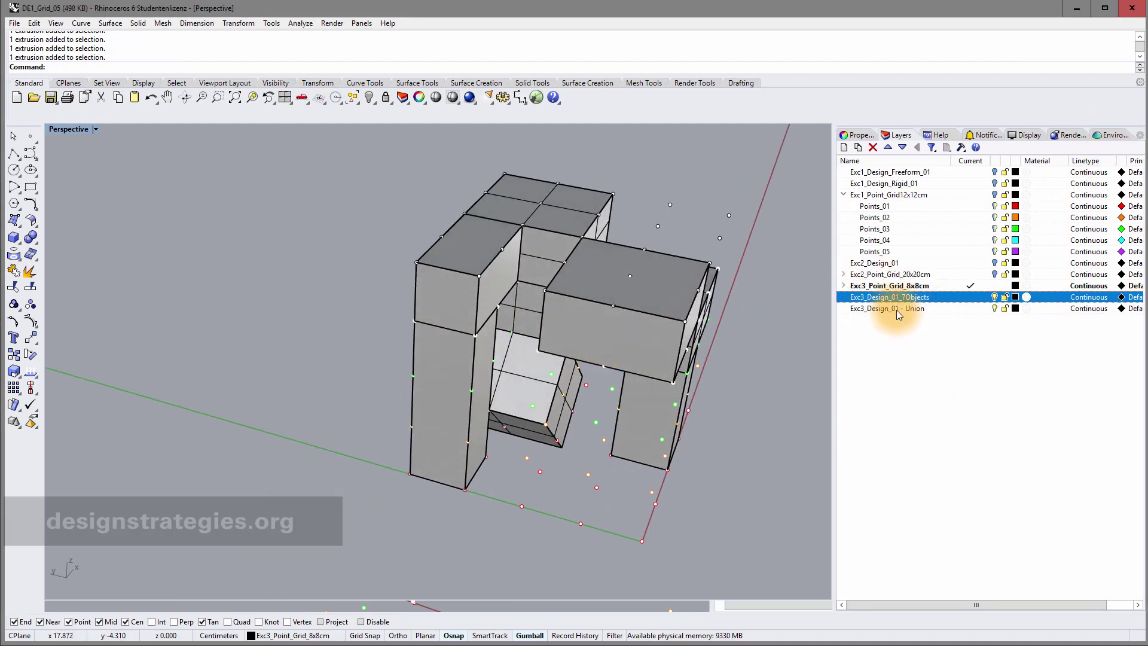
right_click_drag(518, 318, 607, 315)
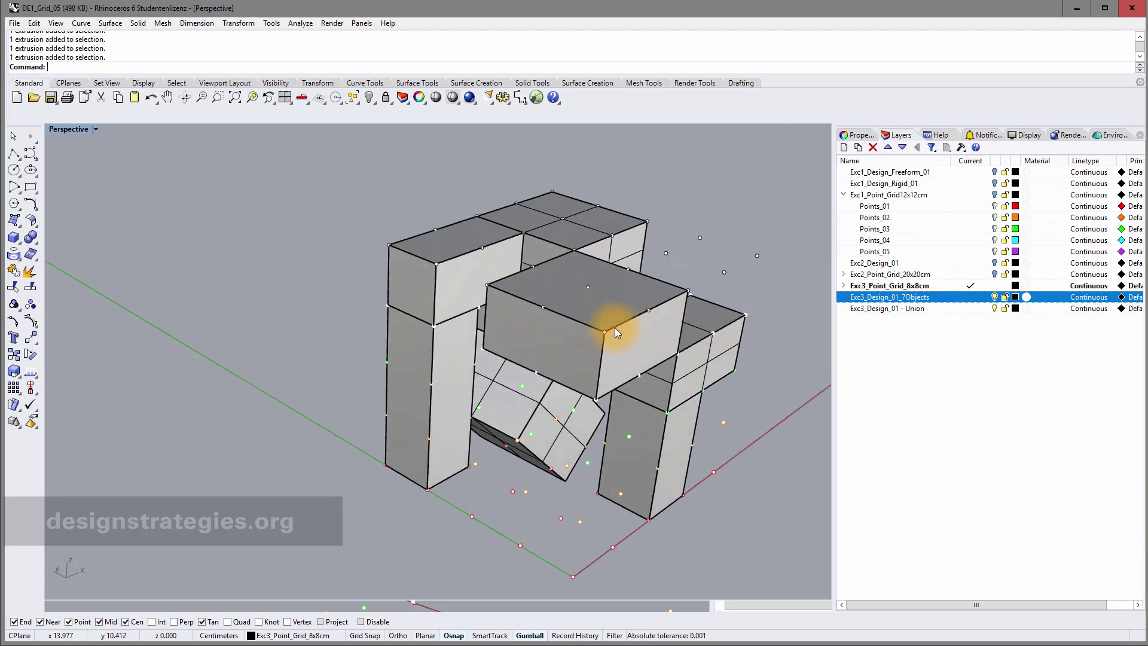
left_click(906, 307)
right_click(906, 307)
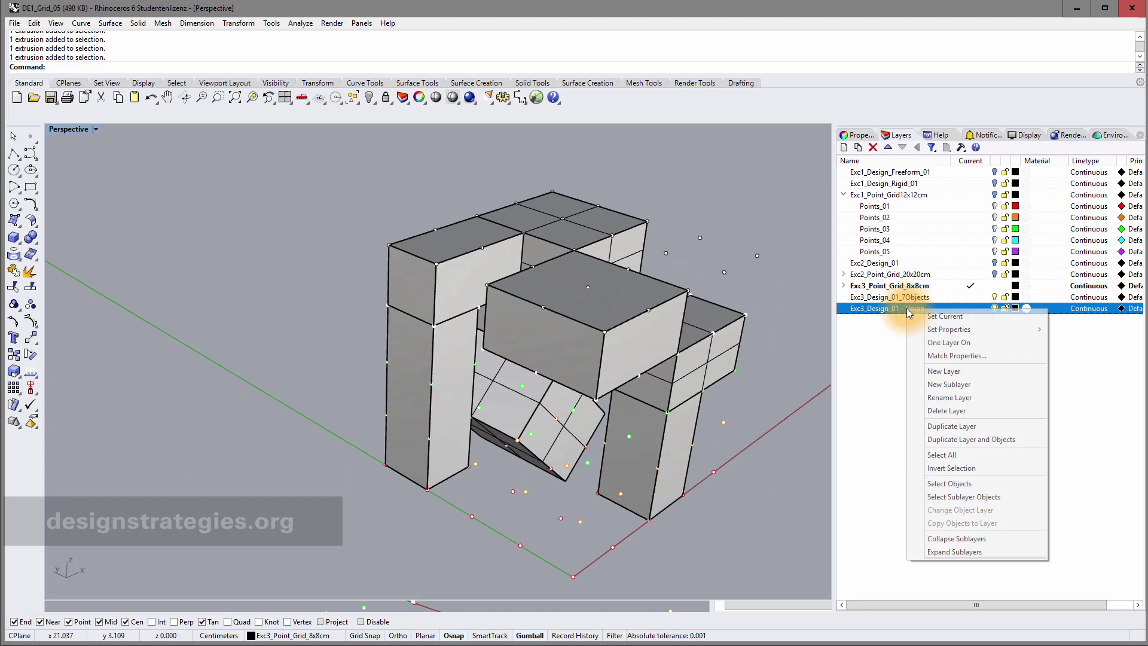
left_click(963, 410)
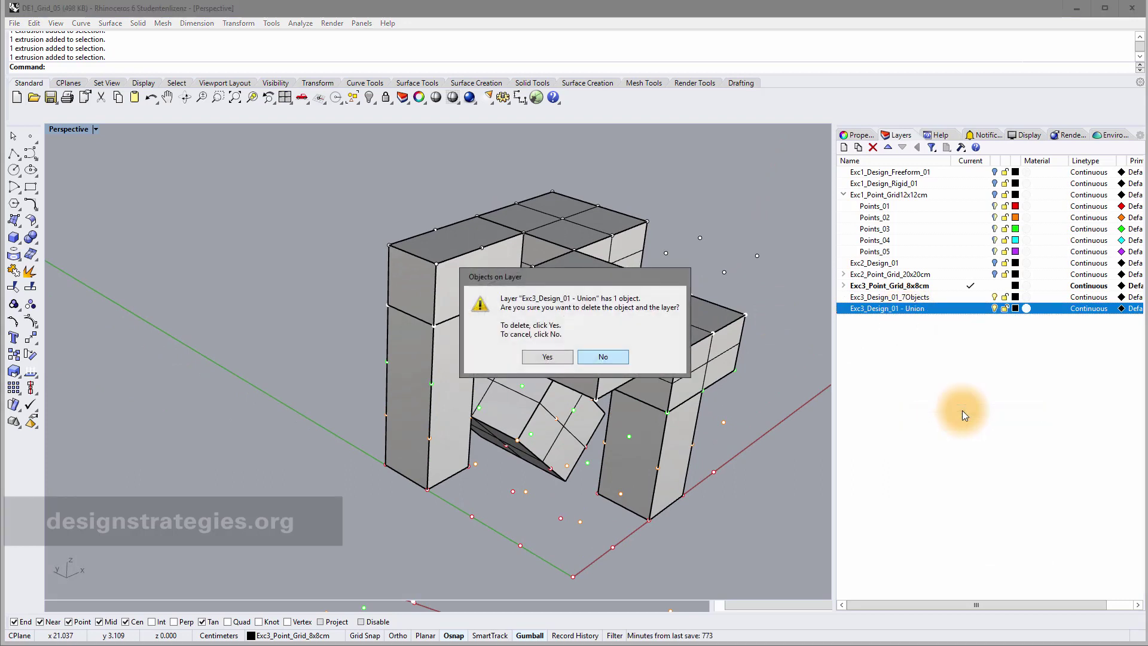
left_click(544, 356)
Step: Duplicate the Exc3_Design_01_7Objects layer together with its objects and name the copy Exc3_Design_01_7Objects - Union
right_click(913, 300)
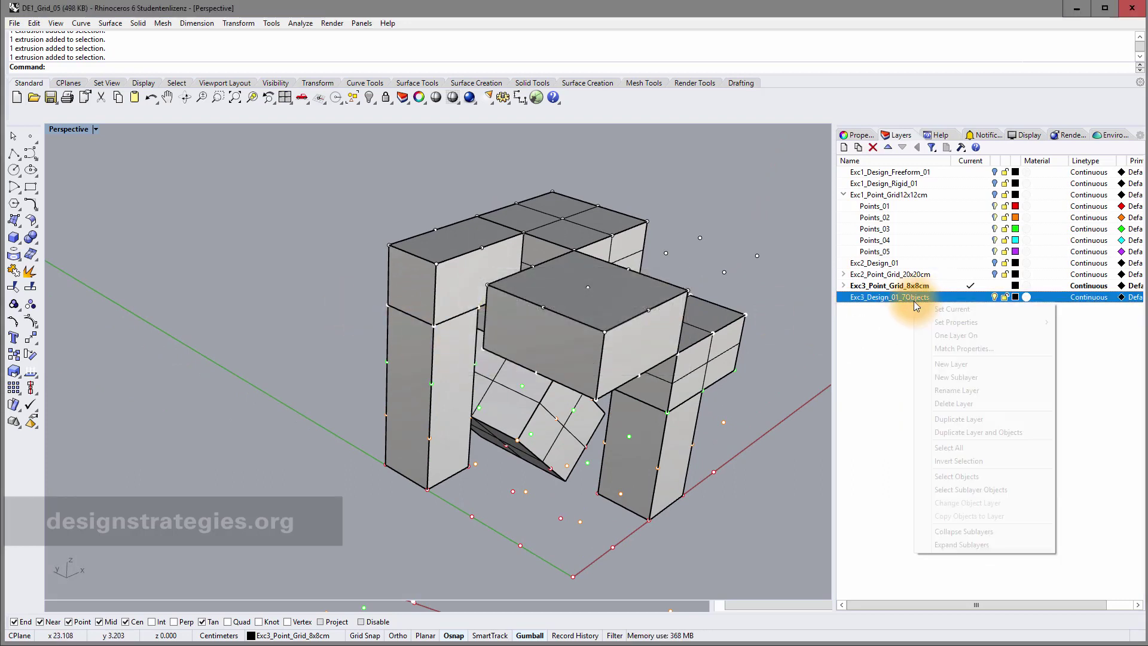
left_click(964, 431)
left_click(954, 311)
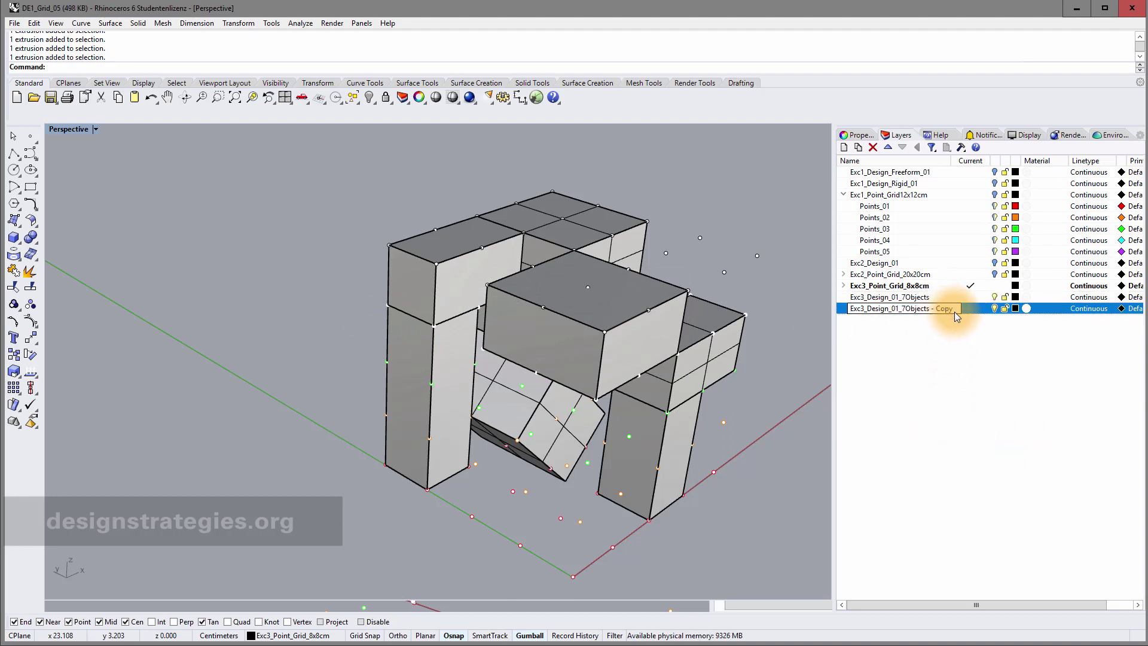
left_click_drag(954, 310, 939, 312)
type("U")
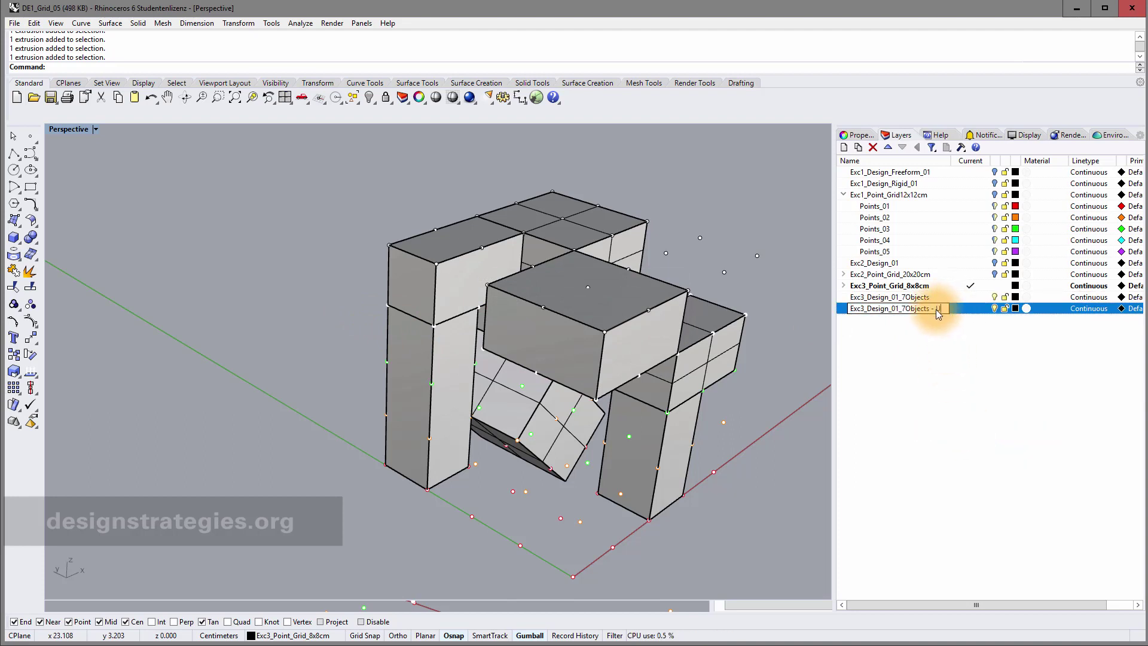
type("nion")
key("Return")
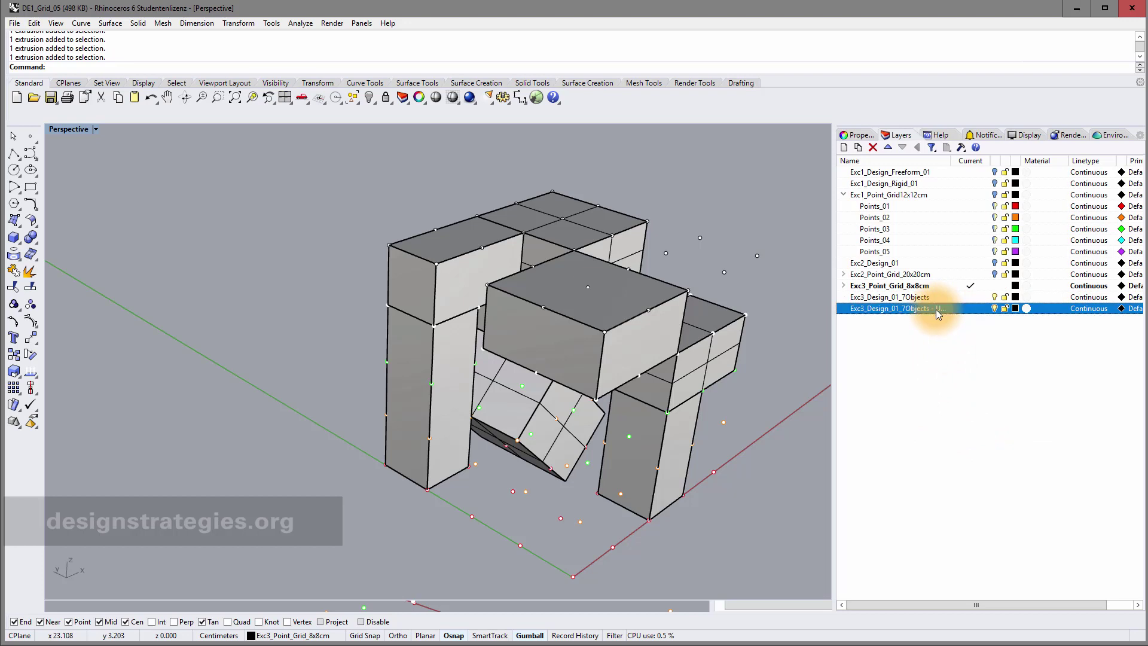
Step: Make Exc3_Design_01_7Objects - Union the current layer and turn off the Exc3_Design_01_7Objects and Exc3_Point_Grid_8x8cm layers
left_click(986, 308)
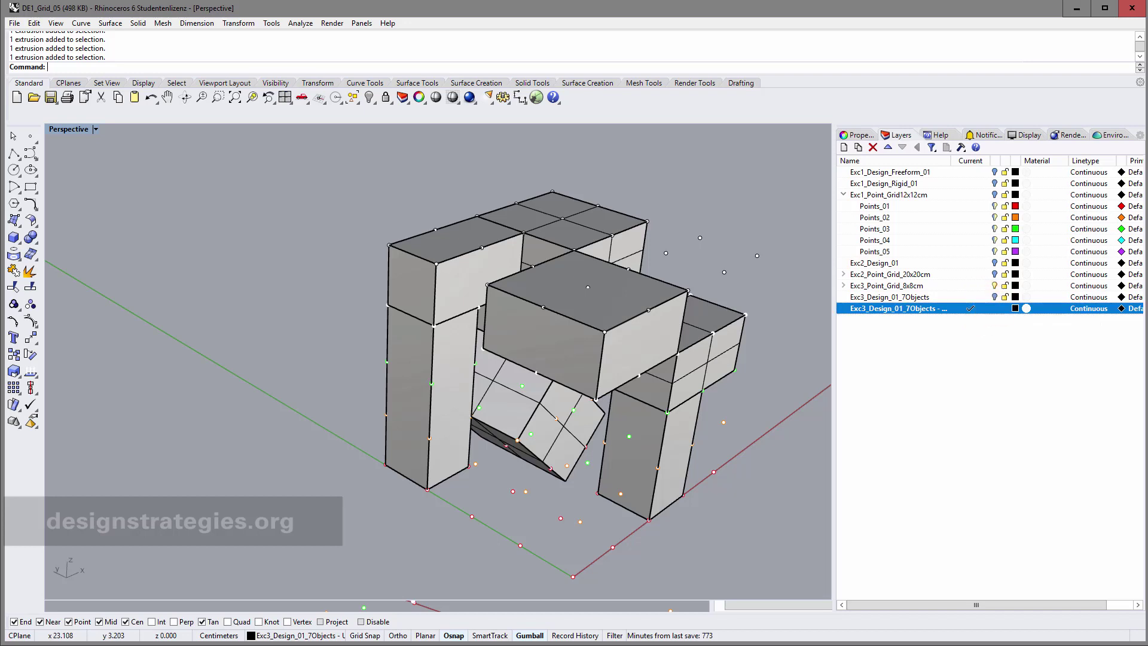
left_click(694, 593)
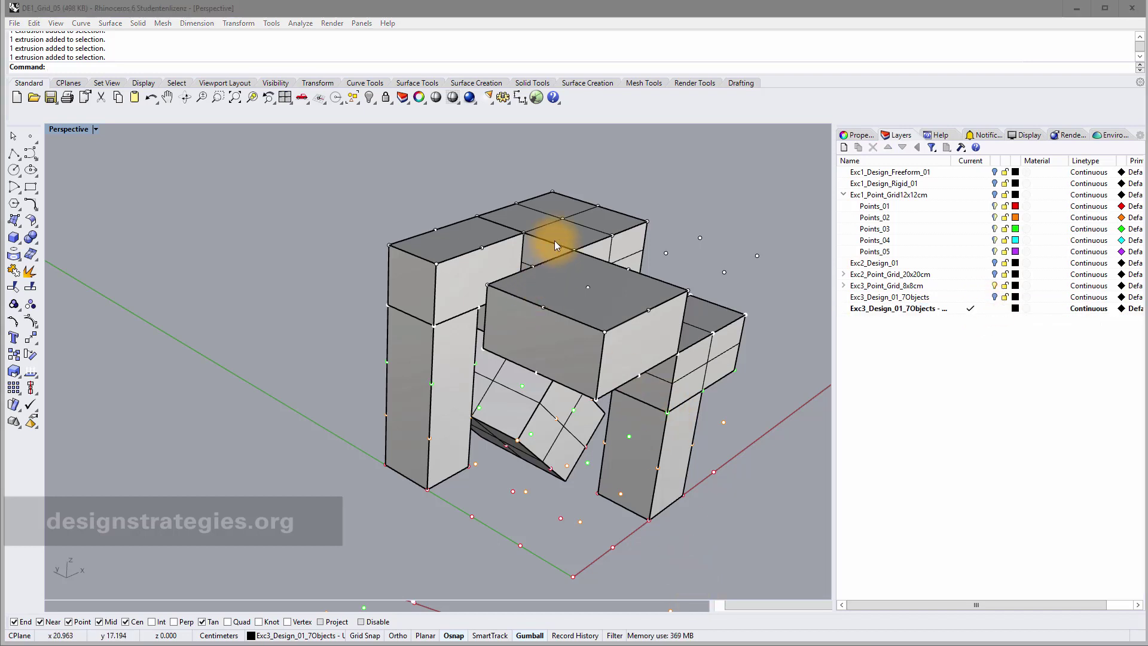
left_click(462, 261)
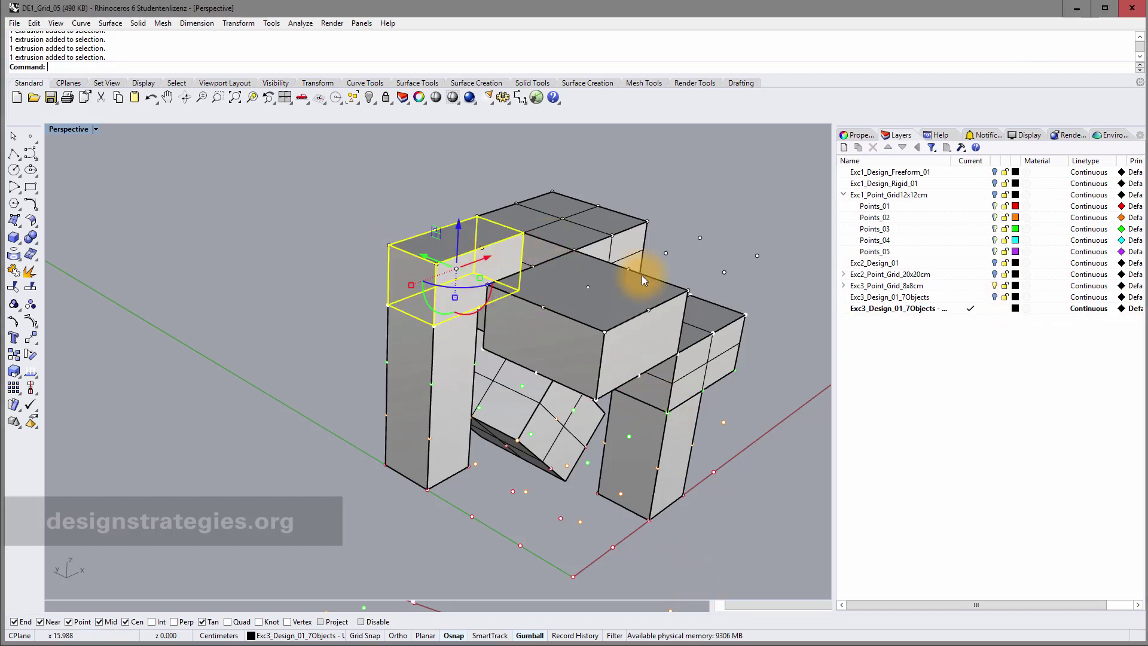
left_click(995, 287)
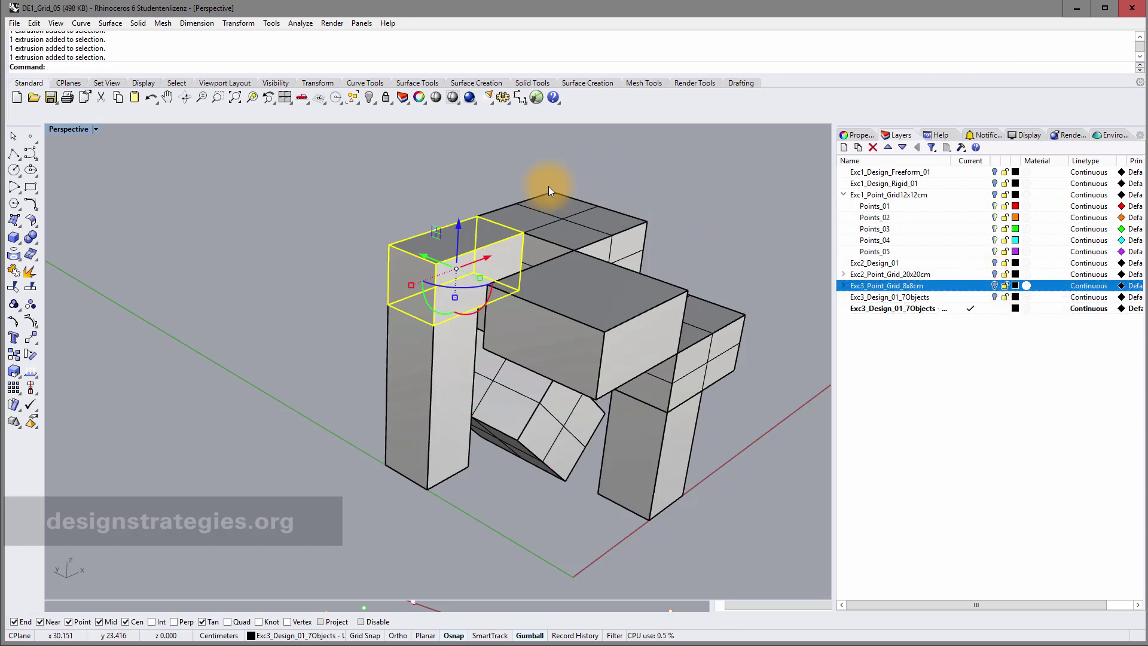
Step: Combine all the block volumes of the composition, including the tilted cube and both pillars, into one solid with Boolean Union
right_click_drag(435, 201, 483, 214)
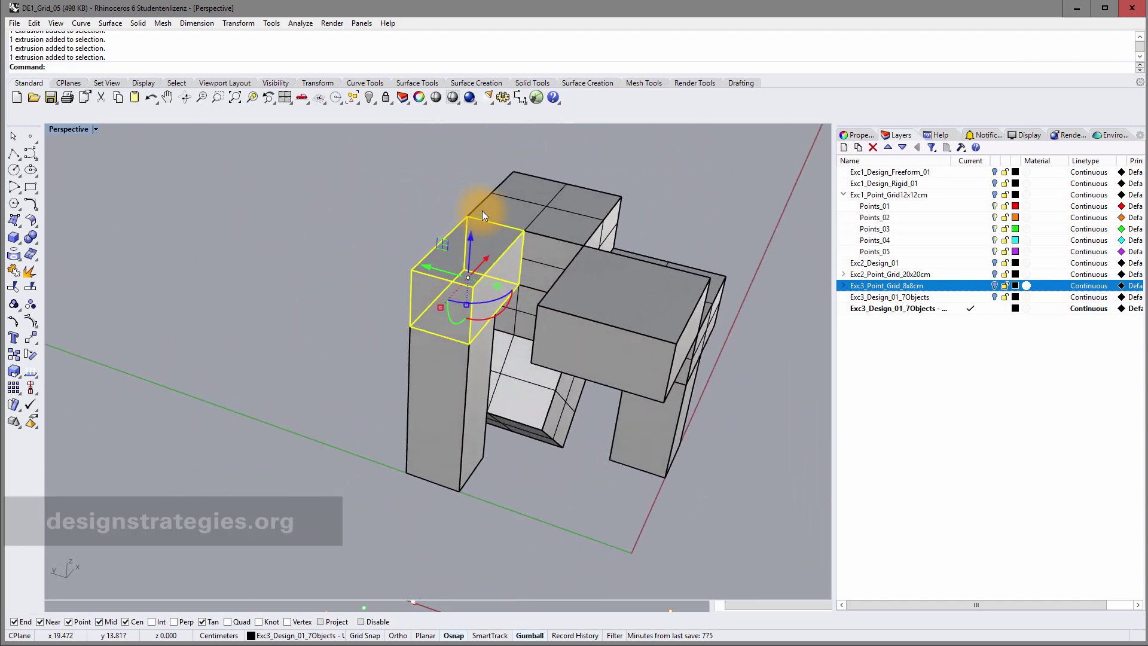
left_click(560, 220)
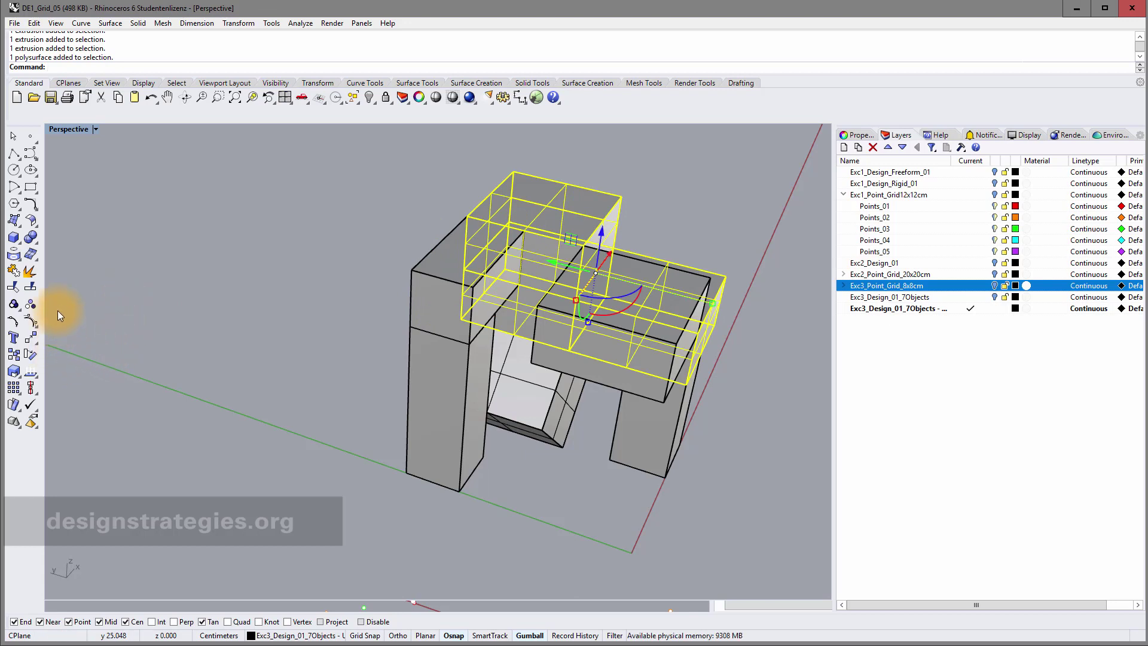
left_click(27, 238)
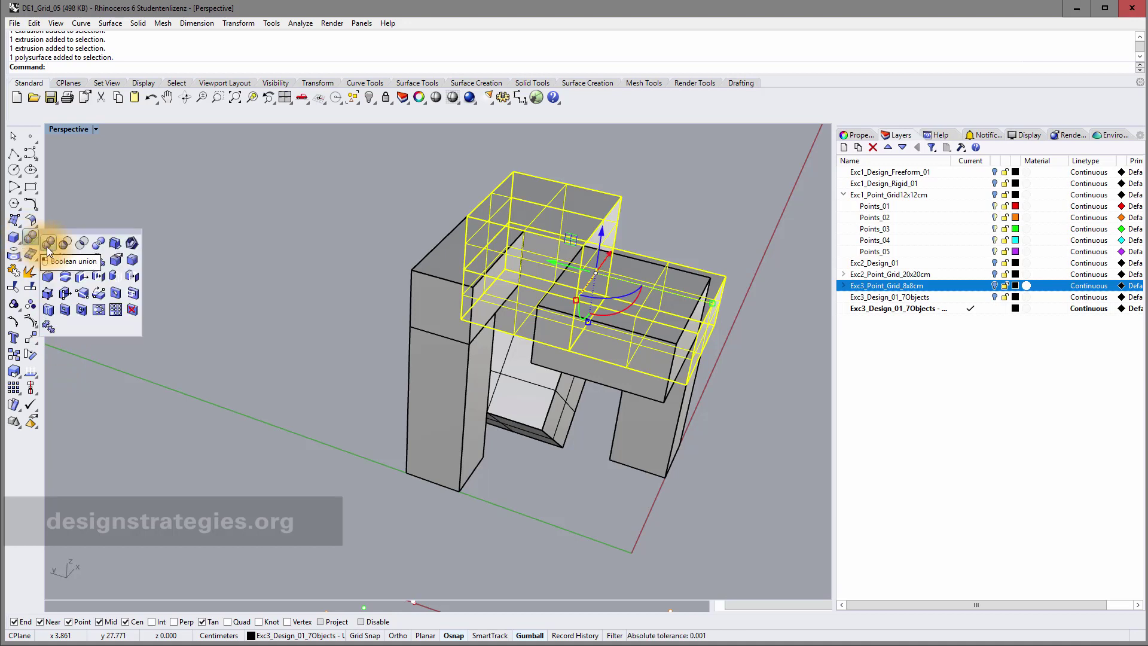
left_click(47, 245)
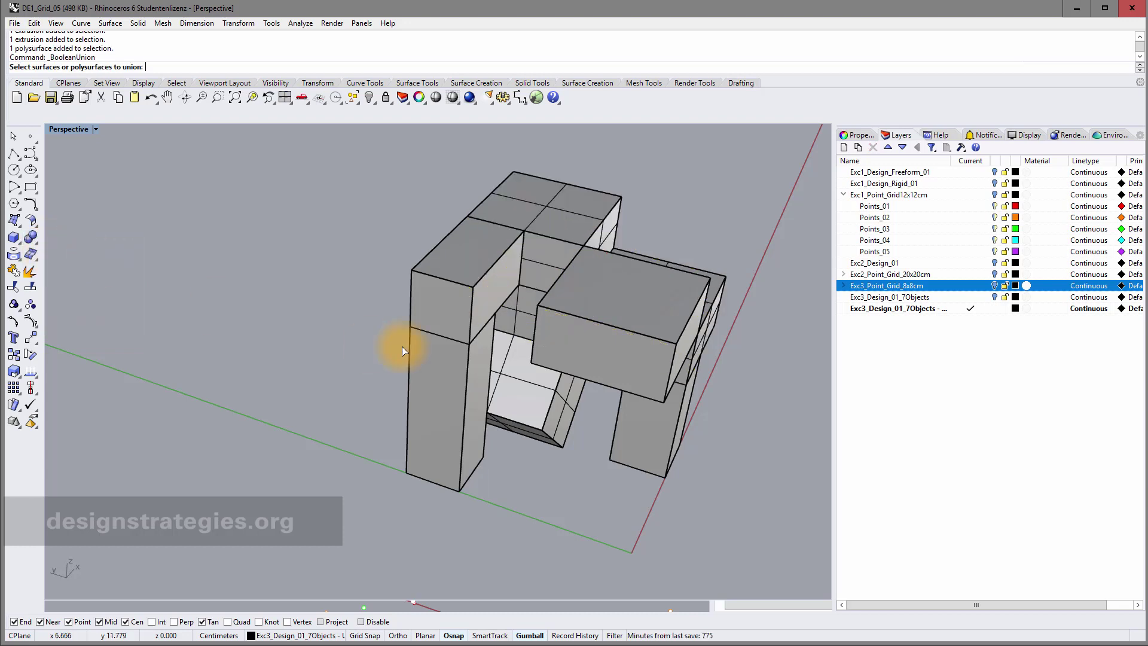
left_click(472, 279)
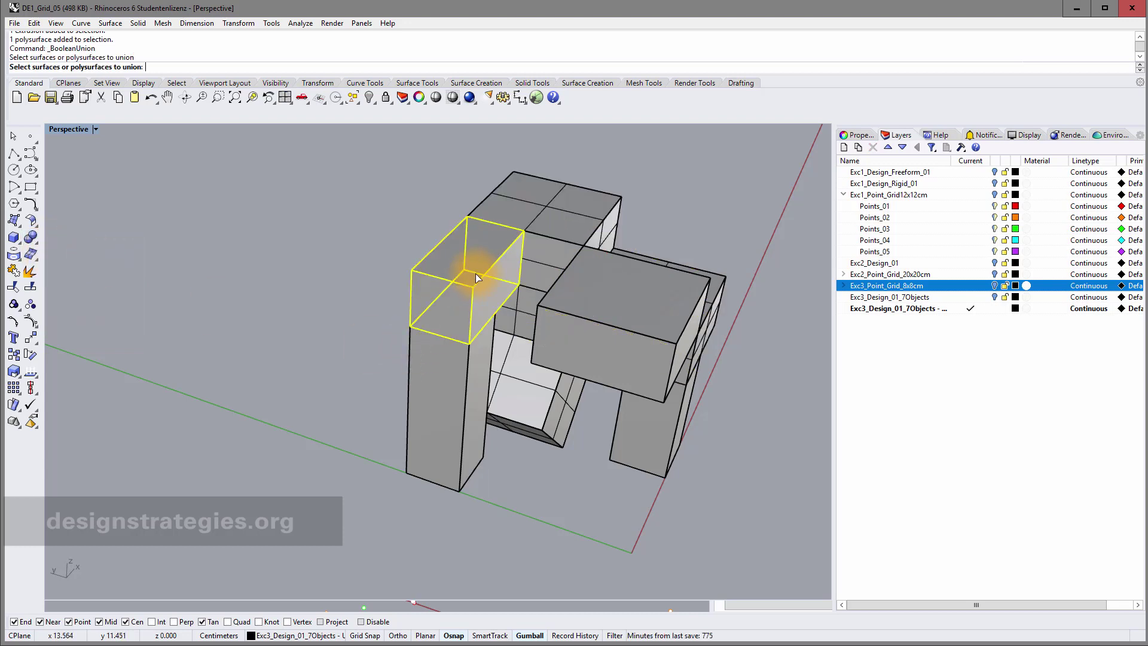
left_click(459, 375)
left_click(590, 332)
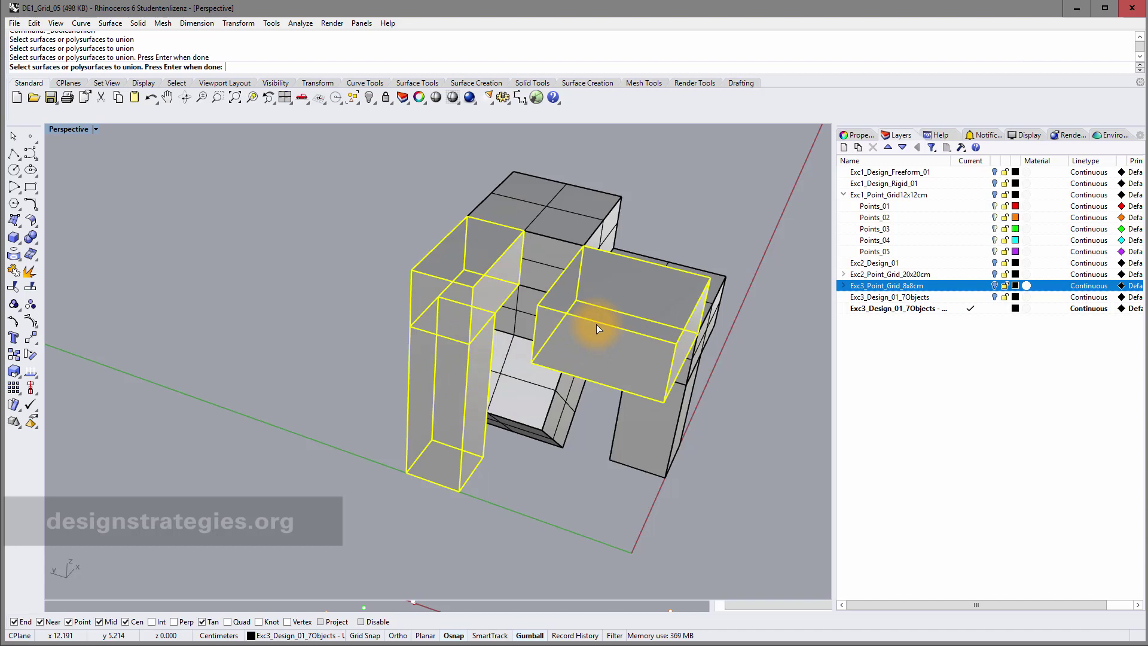
left_click(564, 237)
left_click(518, 392)
right_click_drag(612, 417, 583, 474)
left_click(575, 520)
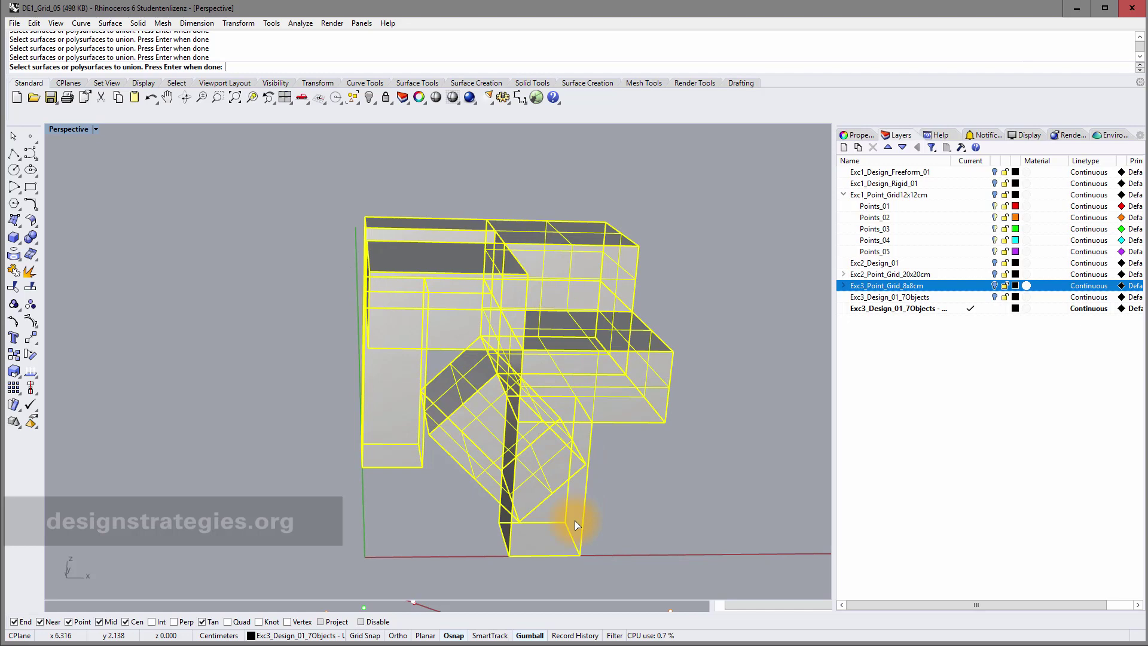
key("Return")
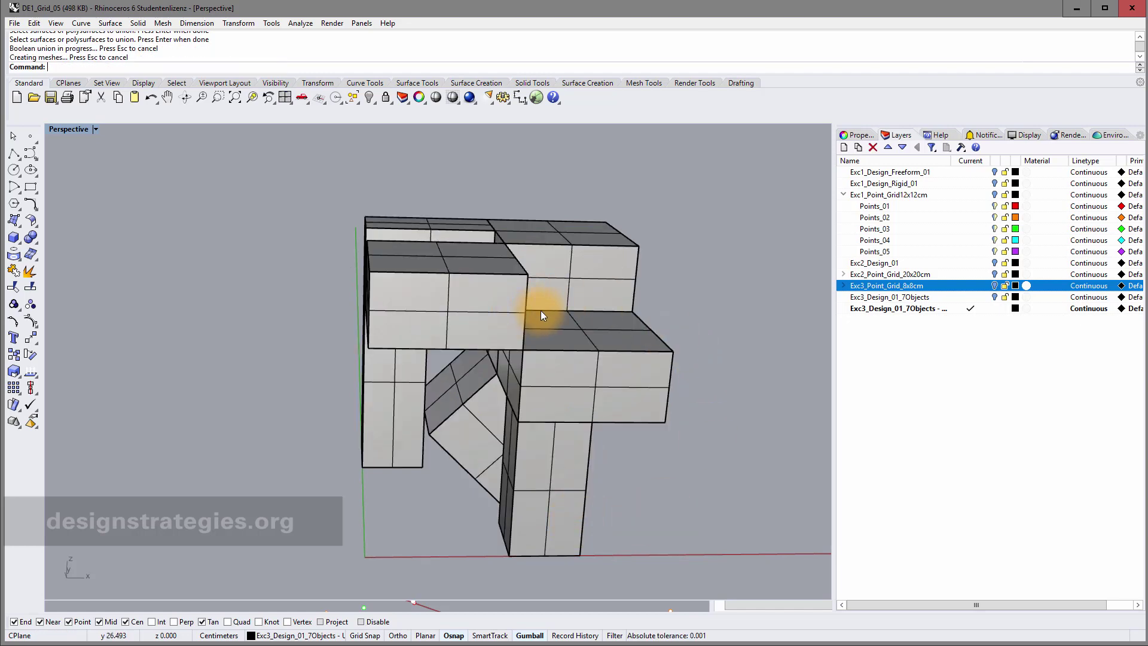
Step: Select the united solid and check its object type in its properties
right_click_drag(540, 311, 672, 322)
left_click(613, 286)
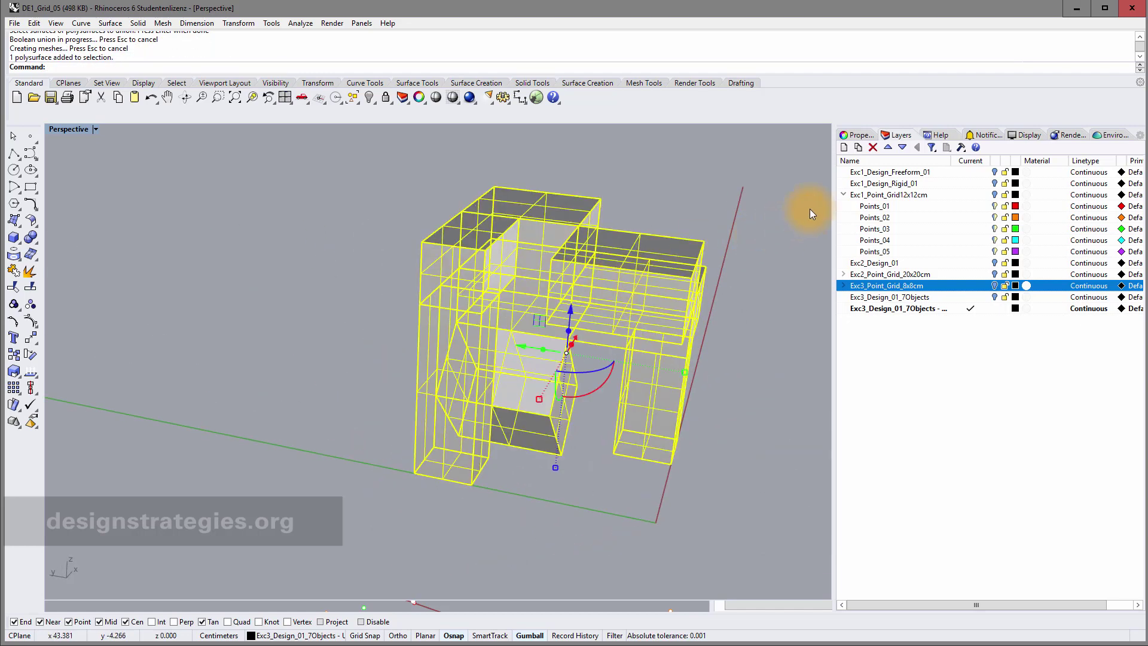
left_click(854, 135)
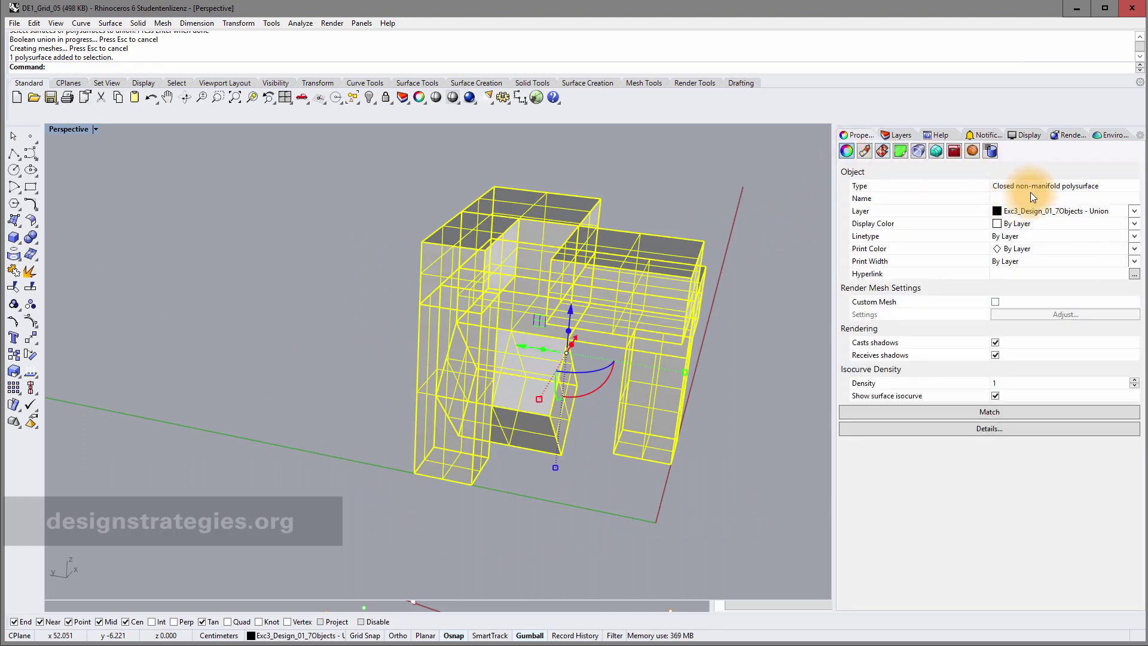
right_click_drag(749, 231, 687, 269)
left_click(901, 136)
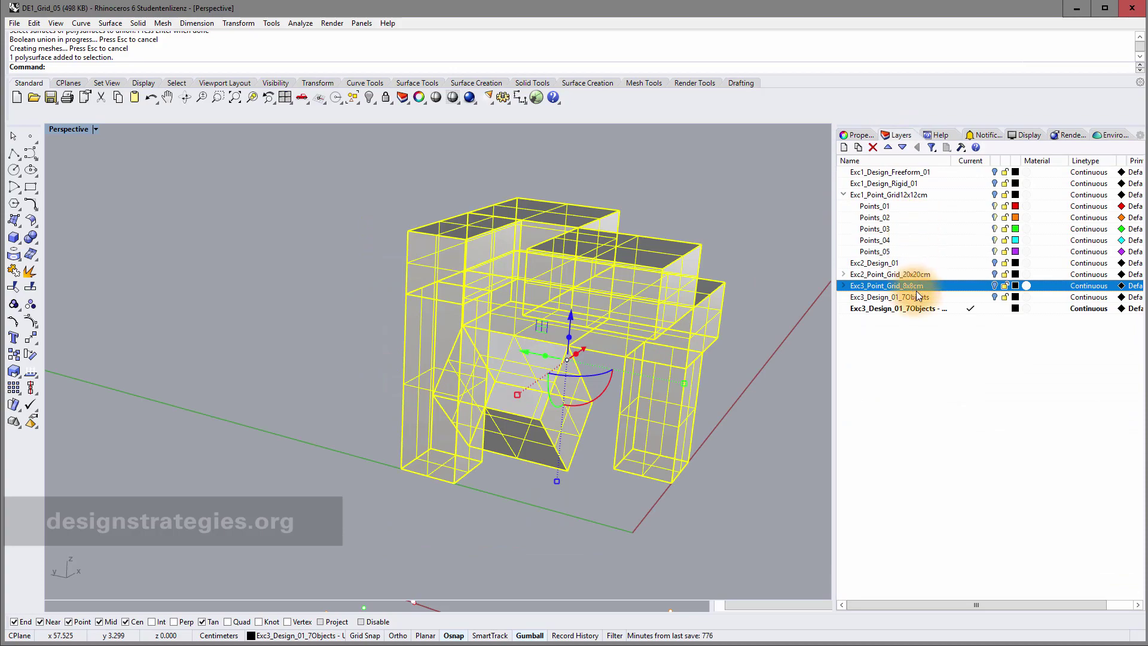
Step: Turn on the Exc3_Point_Grid_8x8cm layer and examine the tilted cube of the united solid against the grid points
left_click(995, 287)
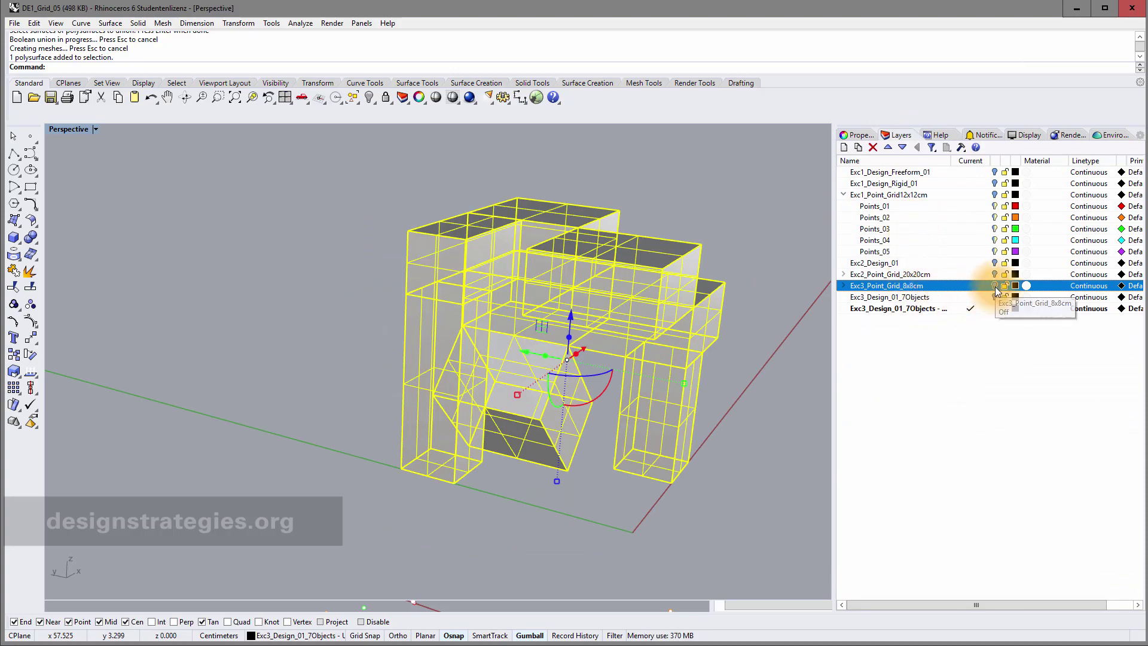
left_click(995, 286)
right_click_drag(520, 382, 669, 364)
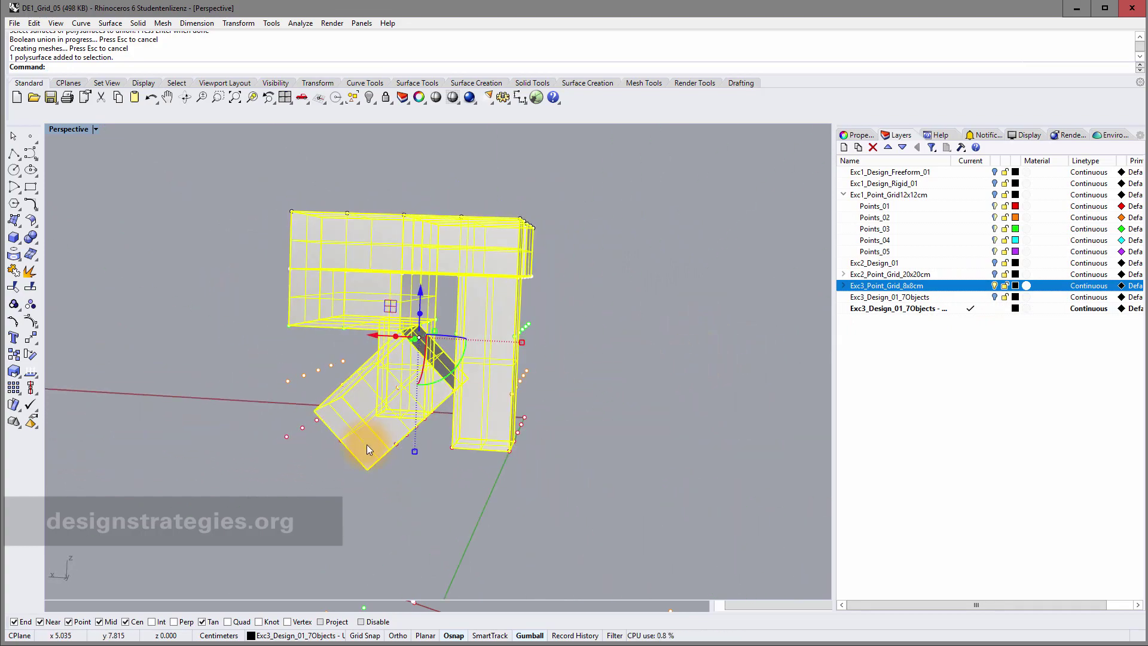
right_click_drag(367, 446, 392, 443)
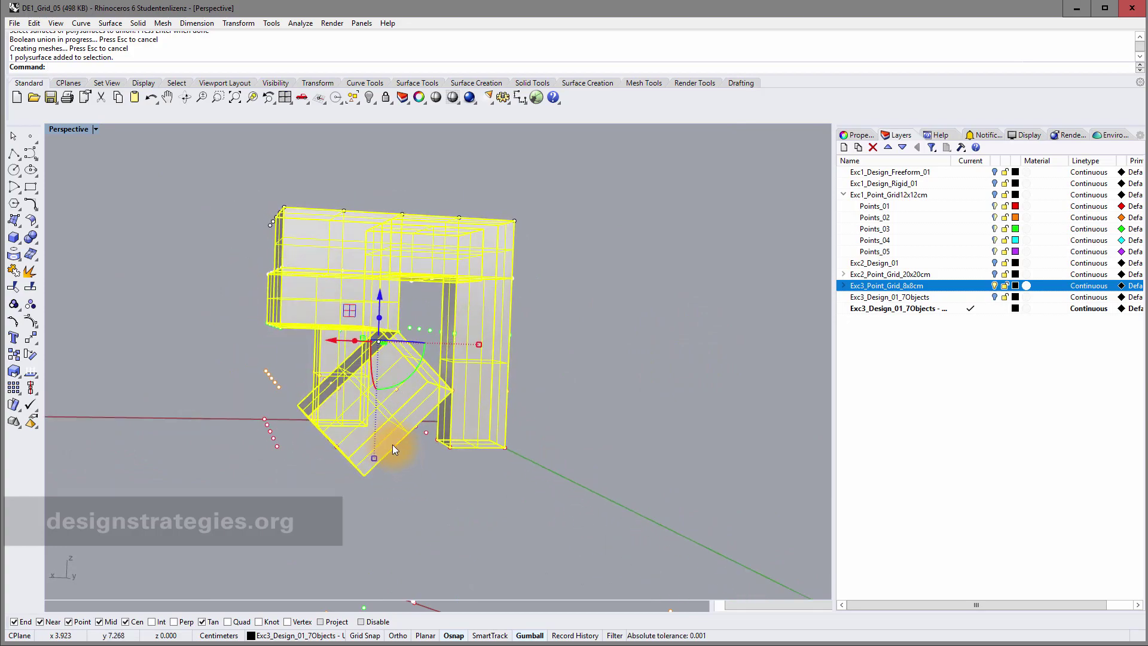
Step: Draw a box on the 8 × 8 cm grid footprint, extending down below the ground plane under the united solid
left_click(11, 240)
right_click_drag(226, 379, 243, 359)
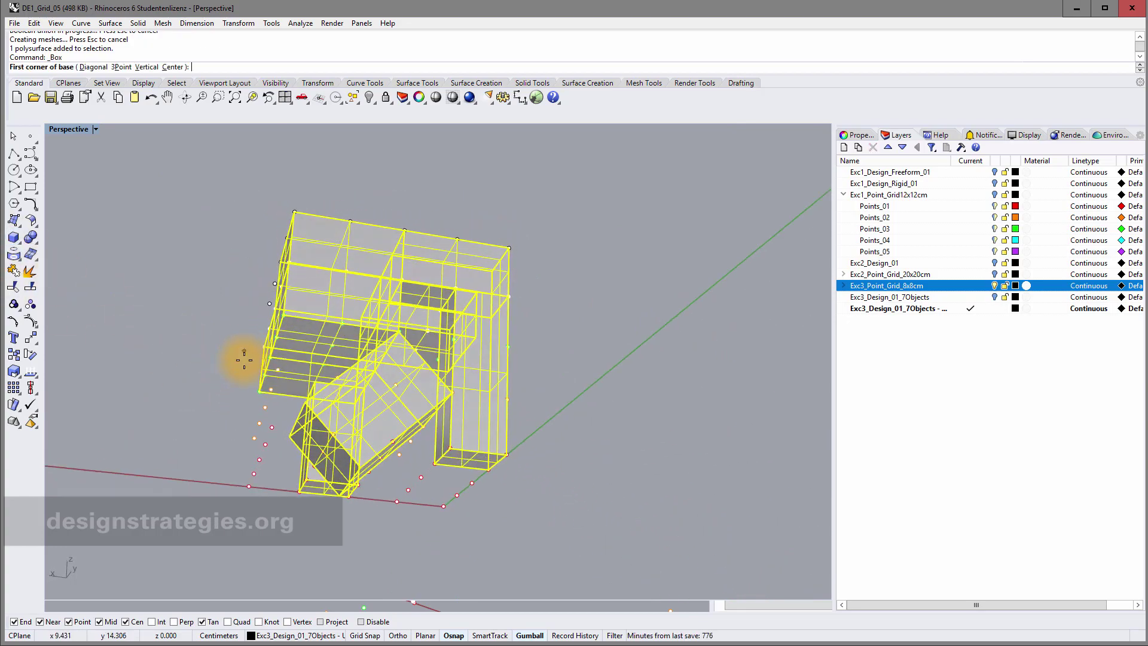
left_click(248, 486)
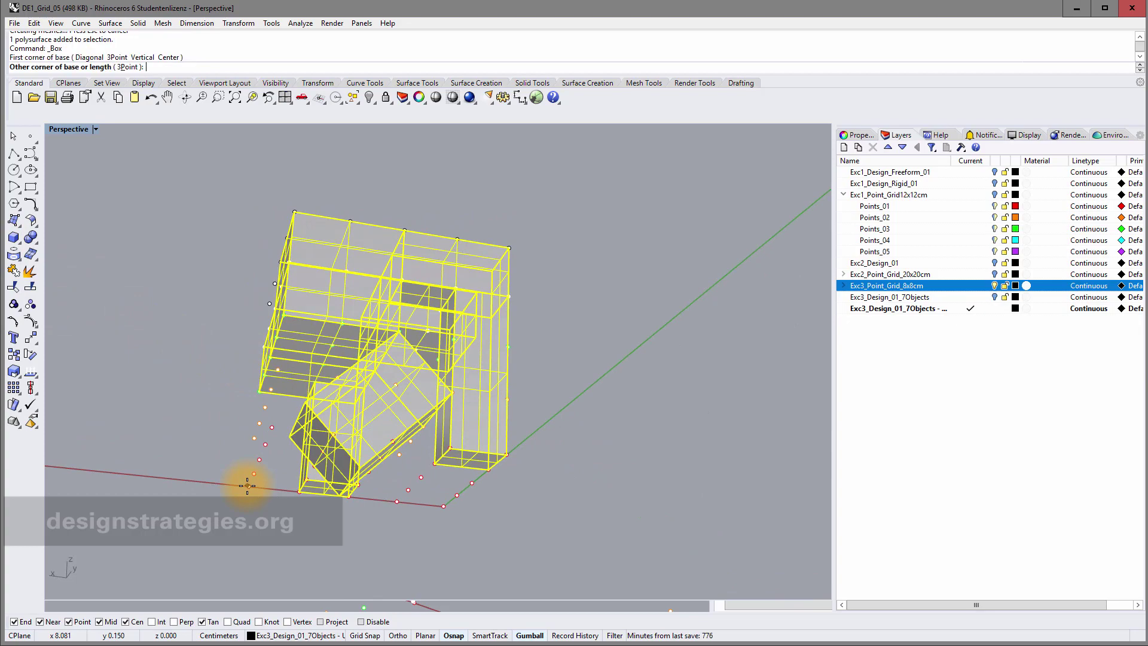
left_click(502, 457)
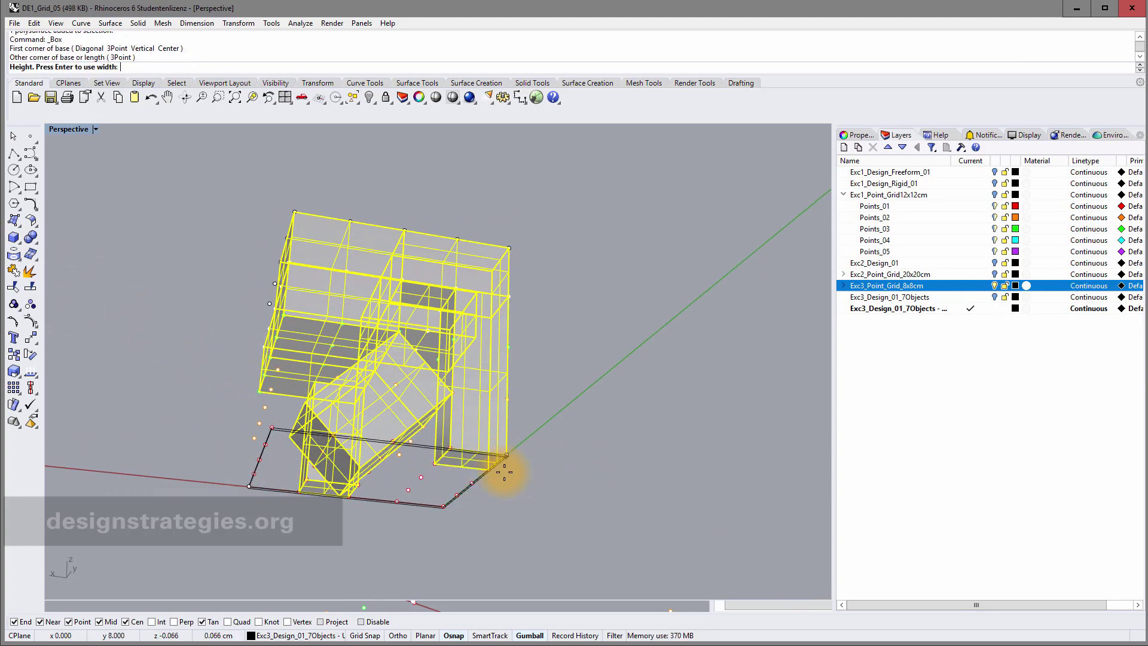
left_click(442, 554)
right_click_drag(442, 554, 569, 525)
left_click(440, 508)
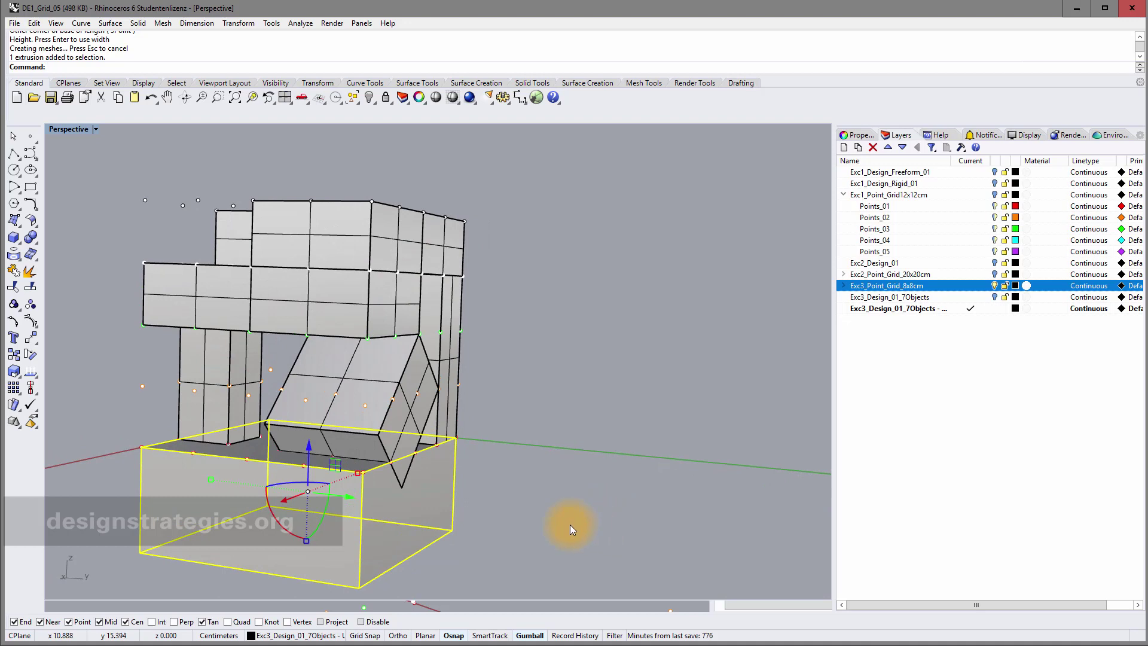
Step: Extend the box in the positive y direction by moving its end face outward beyond the tilted cube's overhanging corner
left_click(508, 514)
left_click(430, 508, "ctrl+shift")
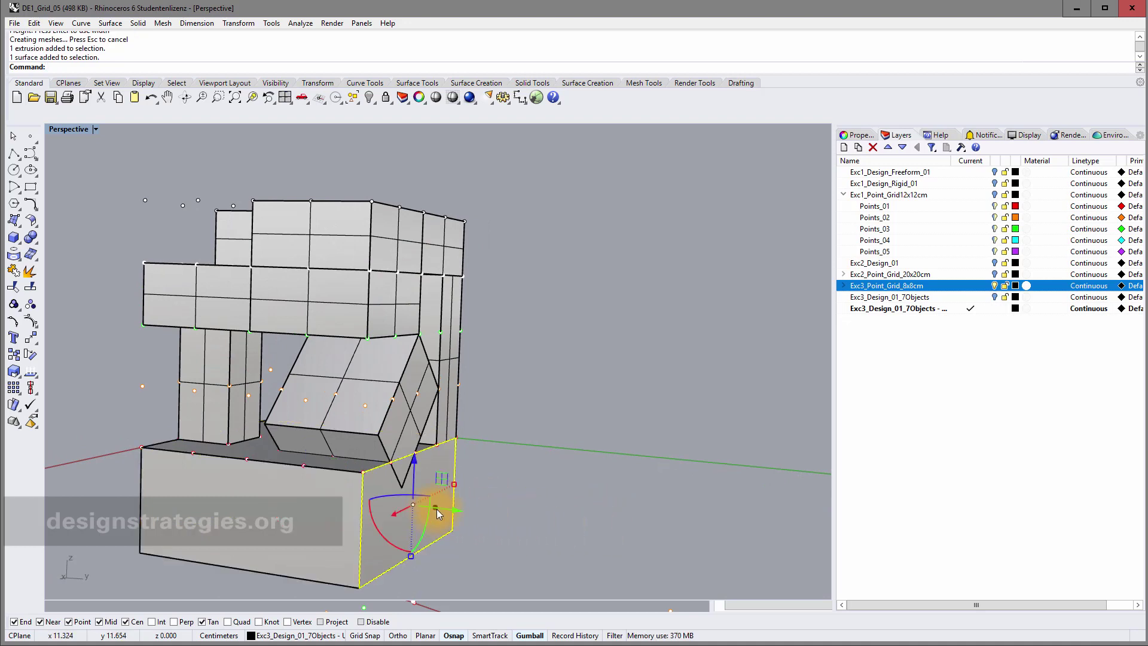
left_click_drag(450, 508, 549, 456)
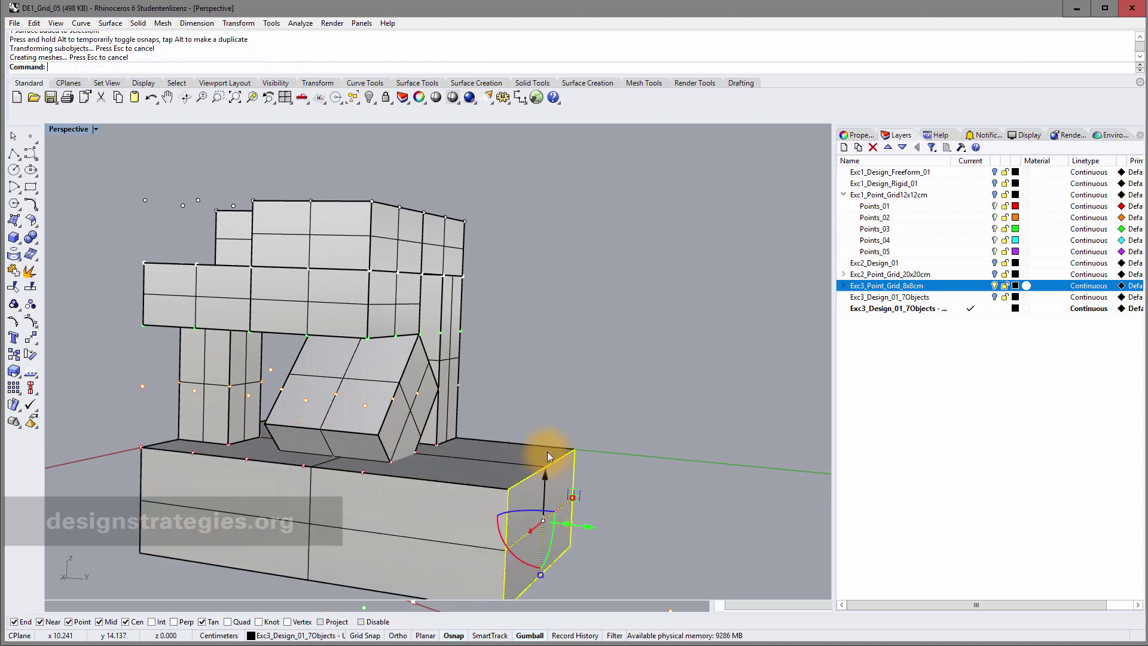
left_click(550, 376)
right_click_drag(551, 377, 269, 456)
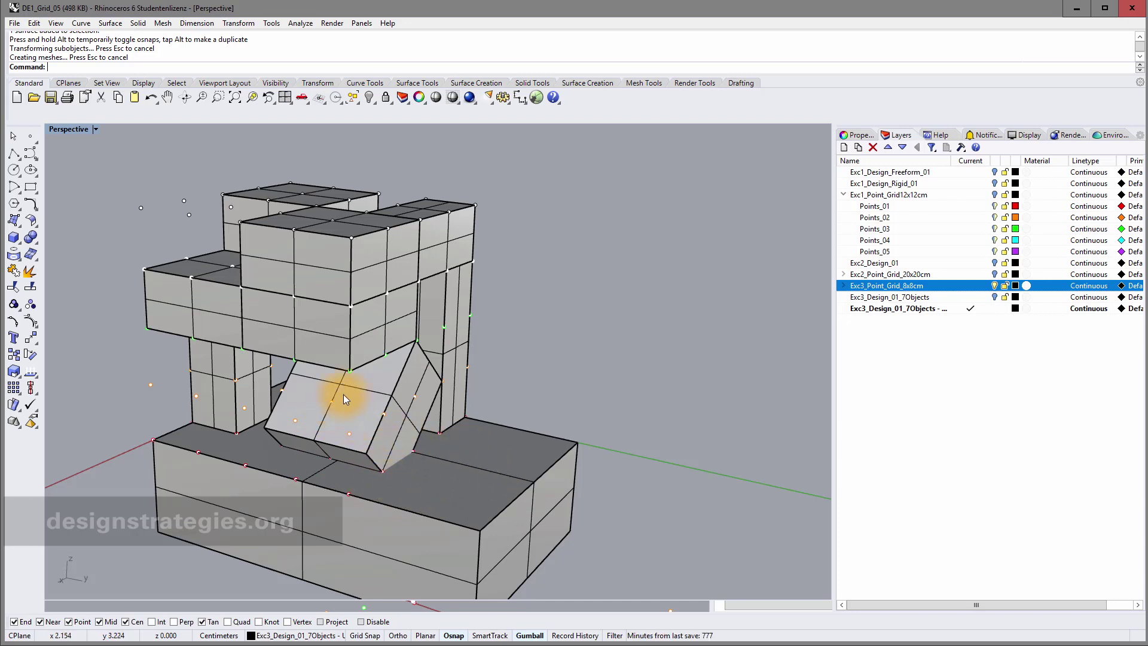
Step: Subtract the box from the united solid with Boolean Difference to cut the tilted cube flat at the ground plane
left_click(14, 136)
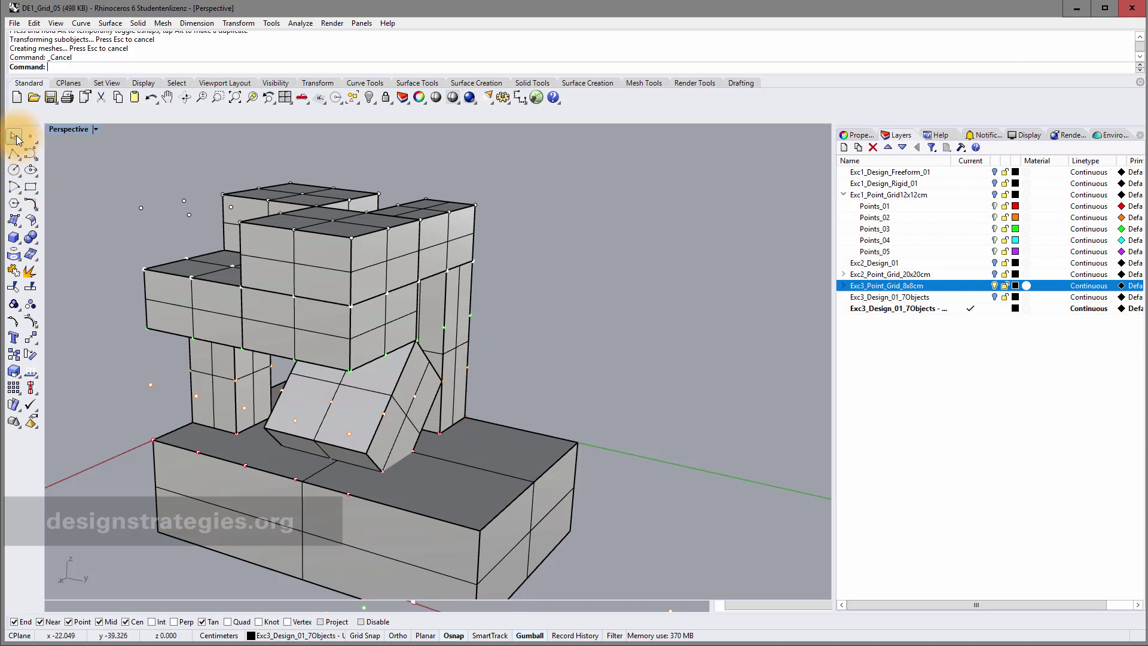
left_click(30, 238)
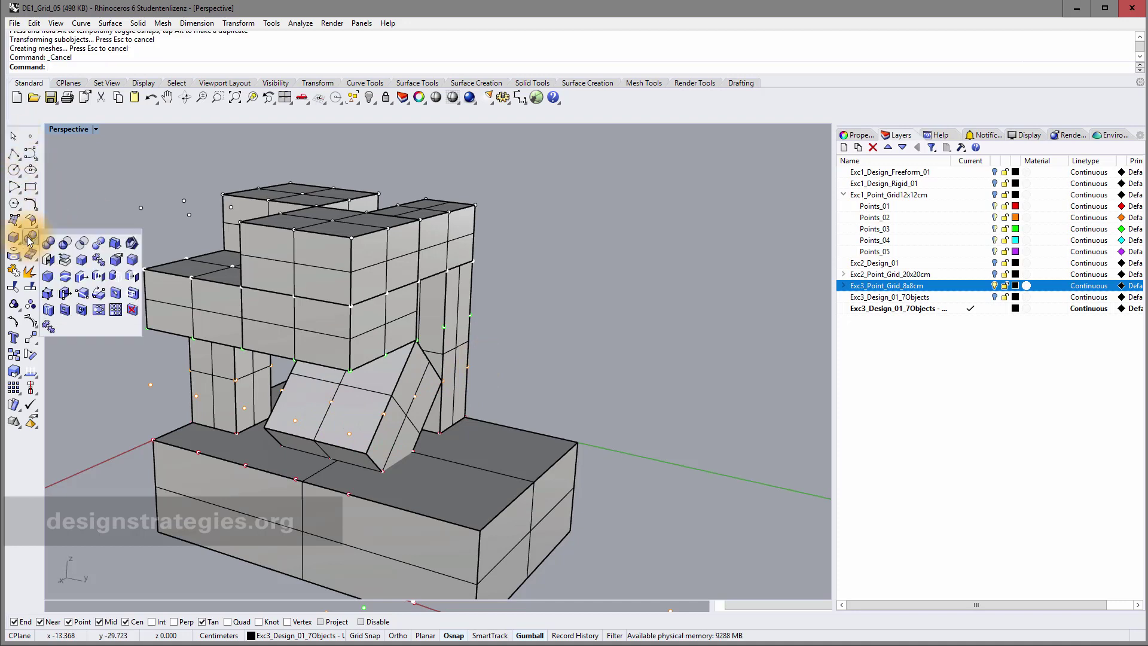
left_click(63, 244)
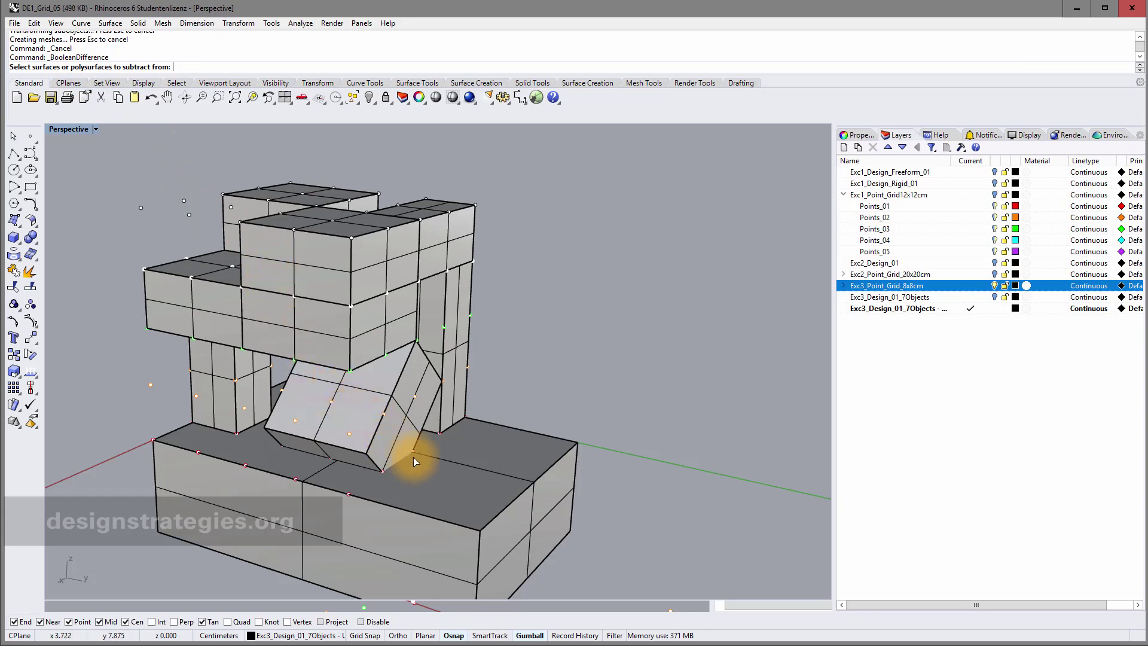
left_click(374, 400)
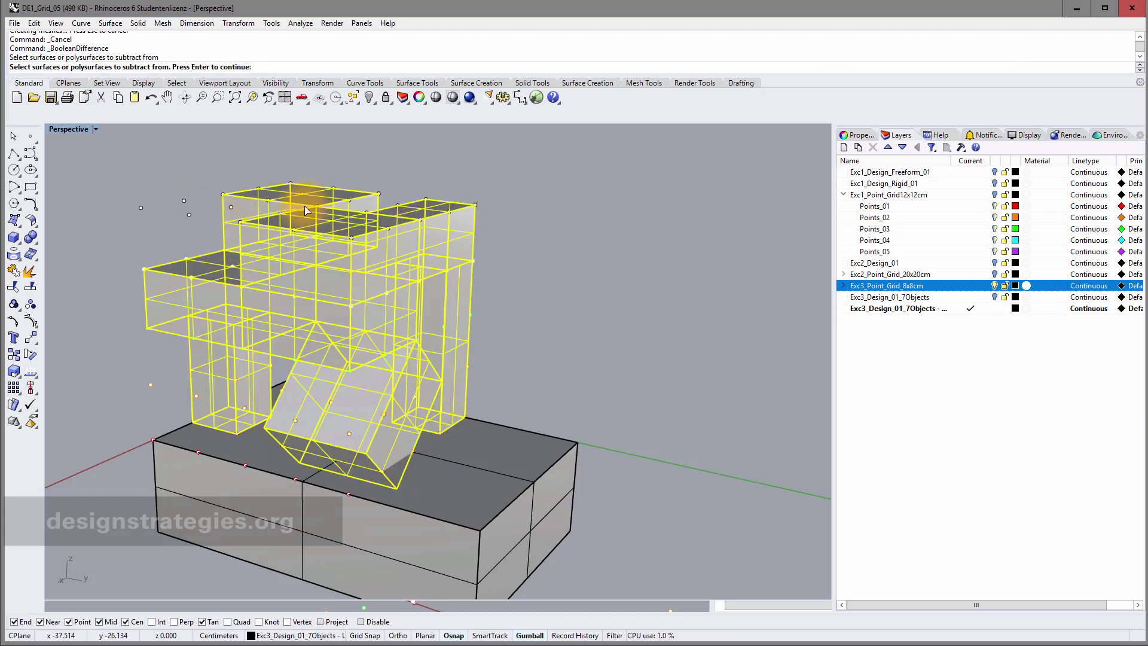
key("Return")
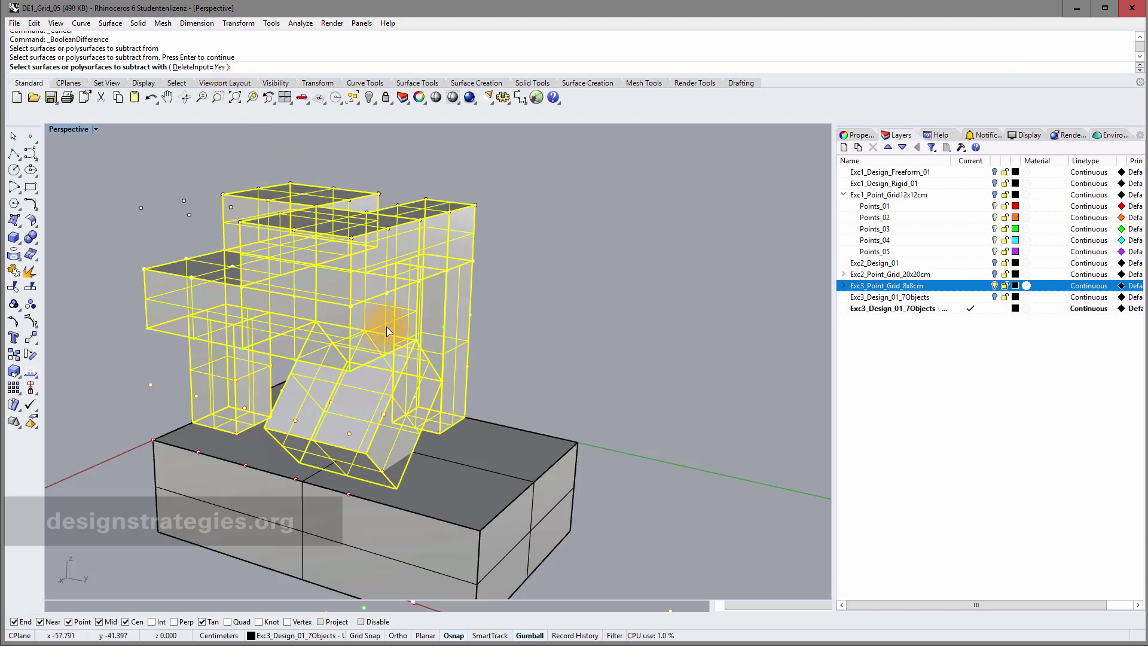
left_click(456, 480)
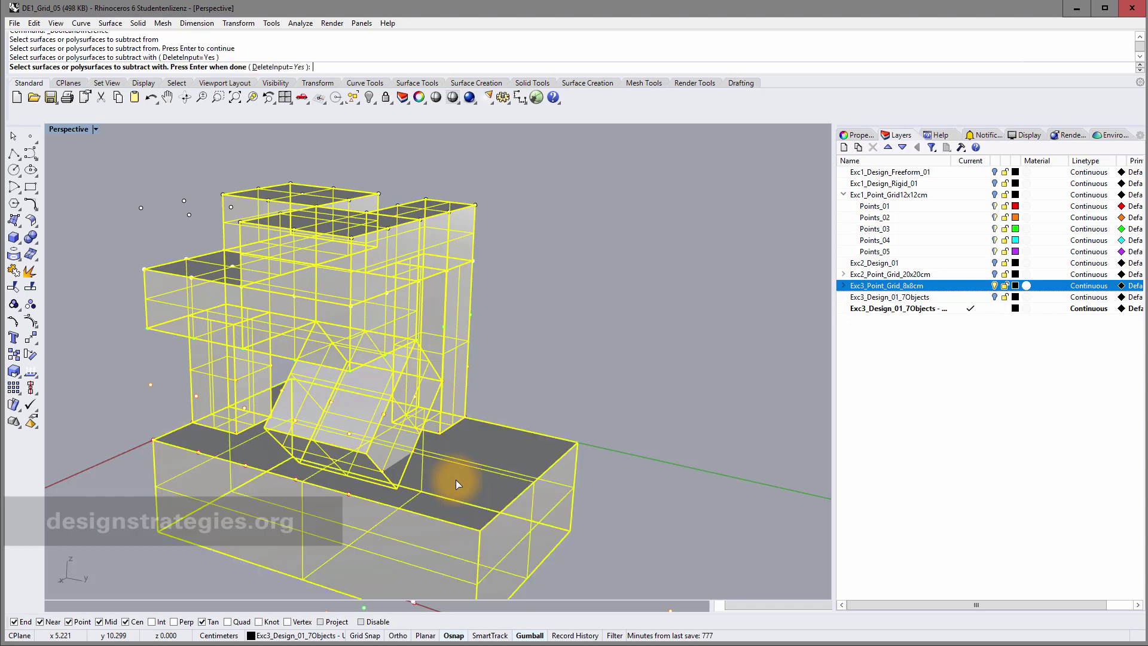
key("Return")
right_click_drag(470, 507, 431, 476)
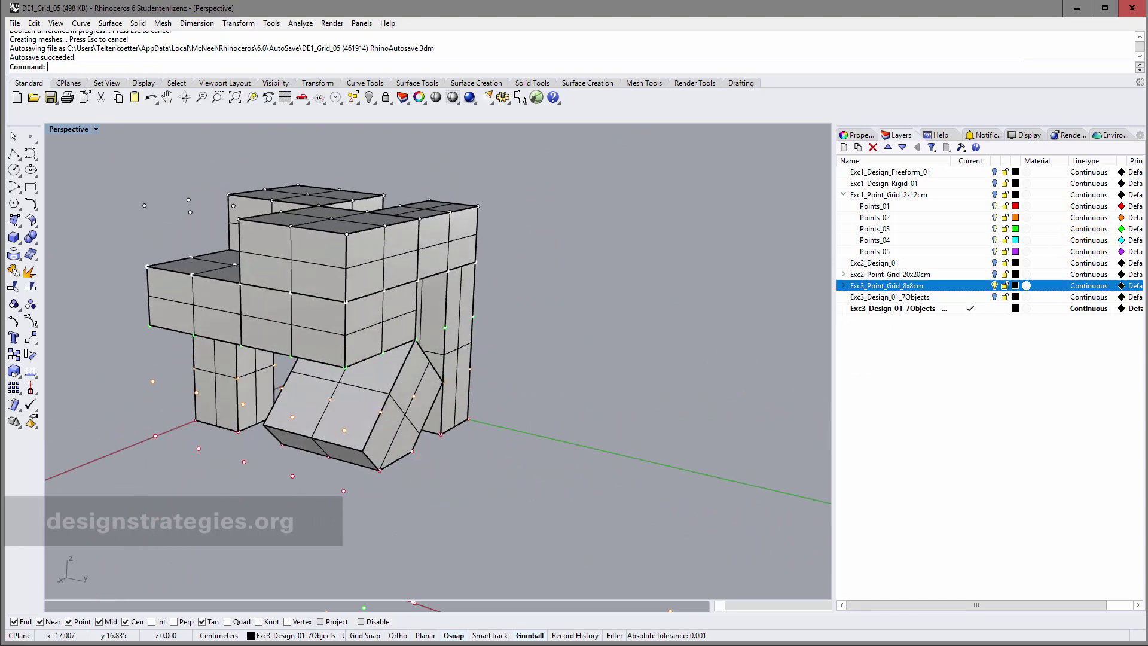
left_click(940, 437)
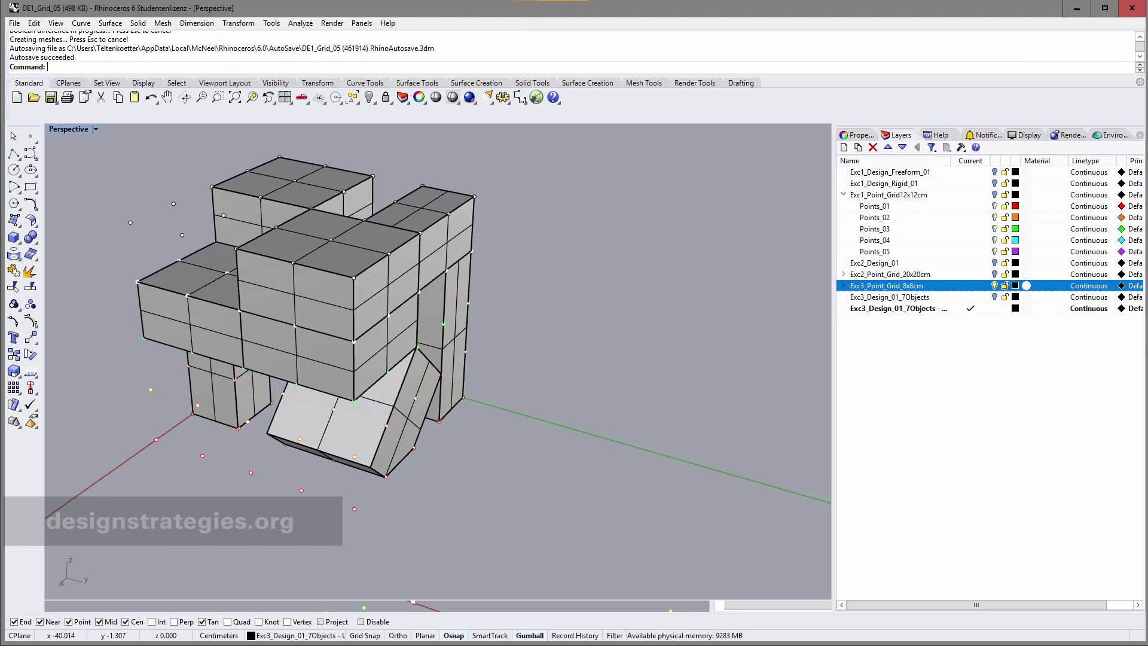
Step: Select the trimmed solid and check its object type in its properties
left_click(13, 137)
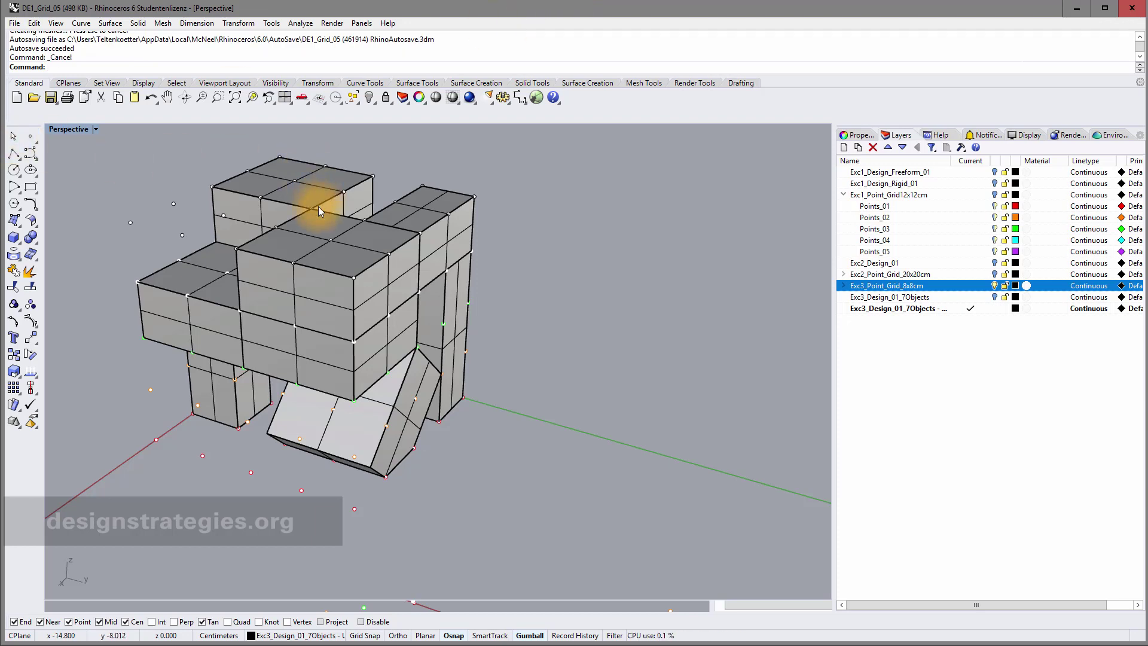
left_click(321, 190)
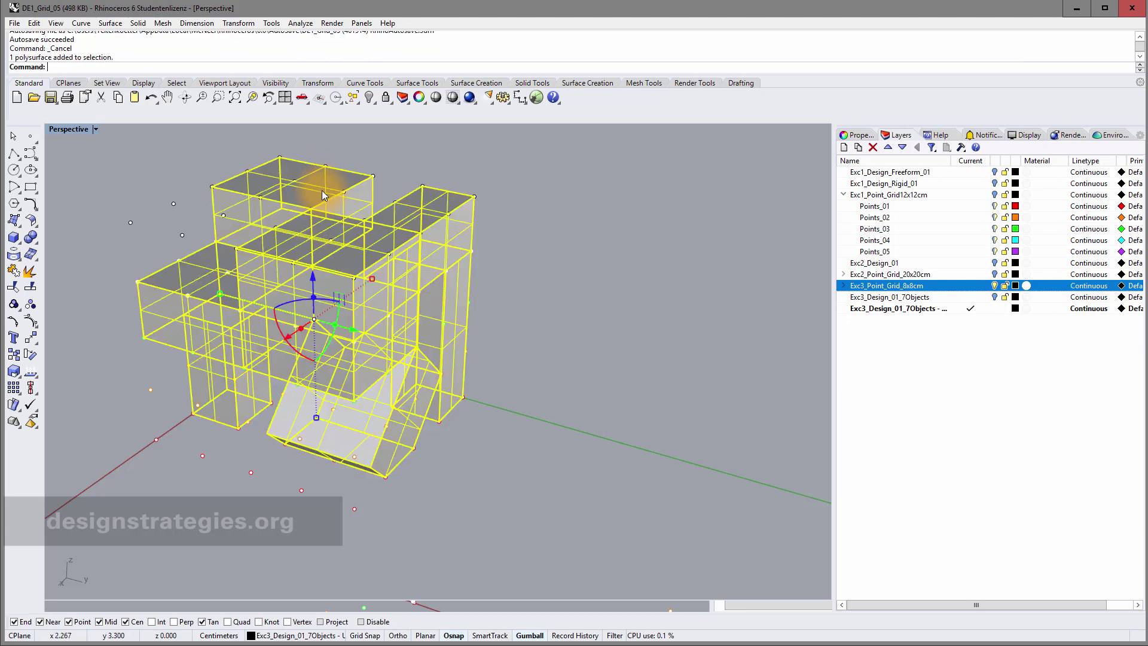
left_click(859, 135)
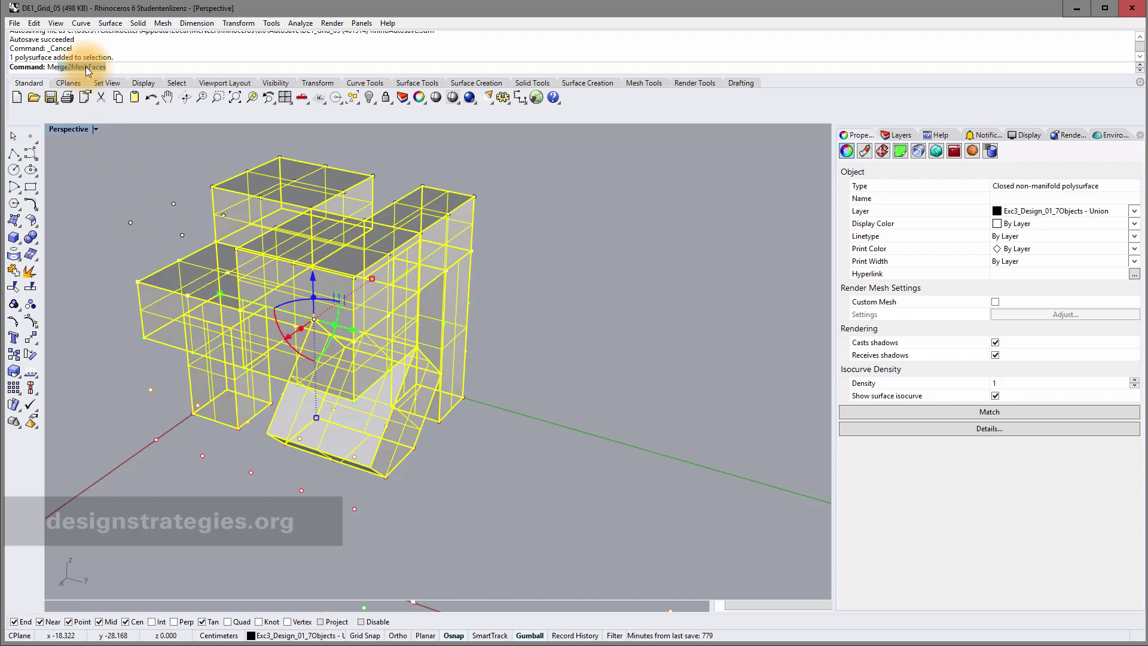
Step: Create a polygon mesh from the selected solid with the Mesh command, setting the density slightly toward fewer polygons
type("sh")
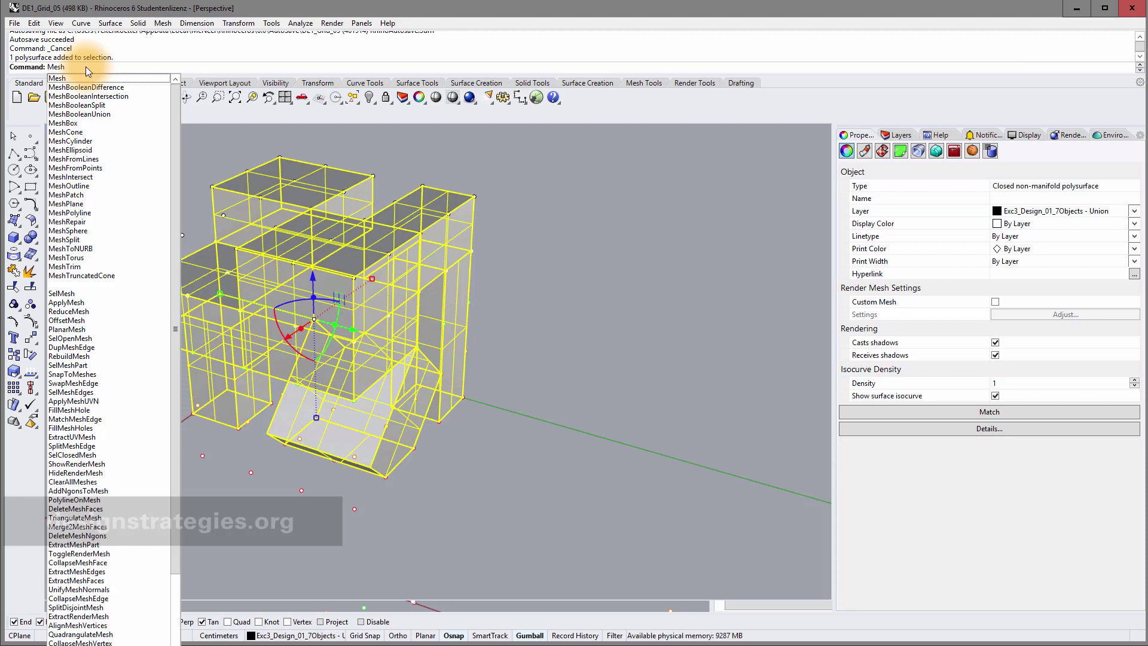
key("Return")
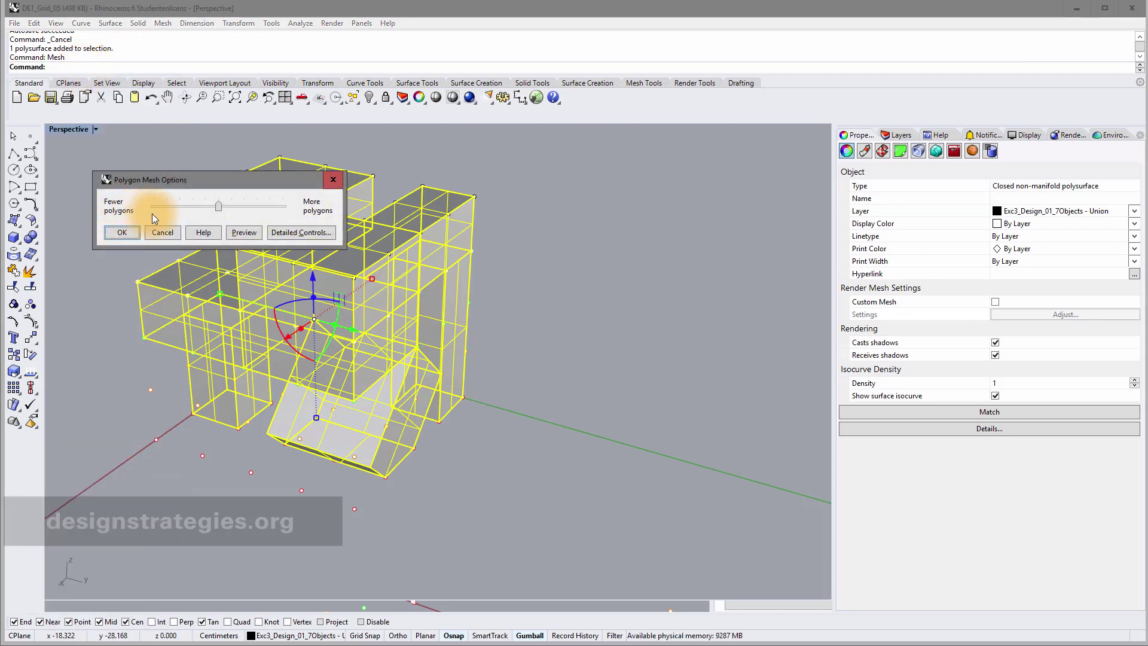
mouse_move(218, 206)
left_mouse_down()
mouse_move(190, 206)
mouse_move(201, 213)
left_mouse_up()
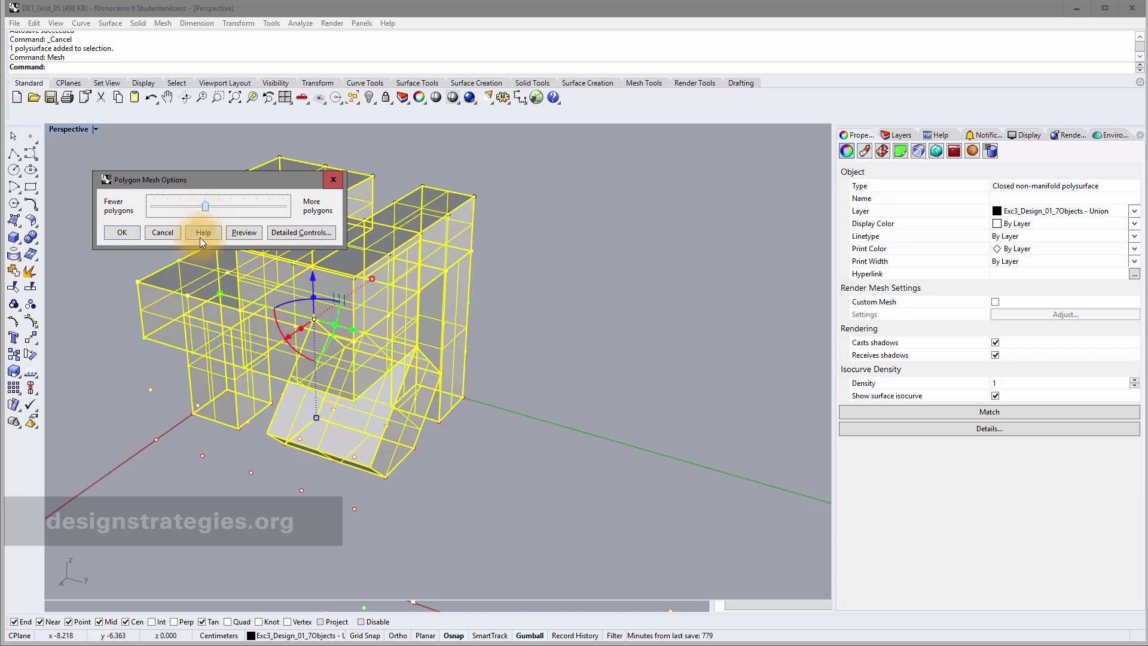
left_click(120, 234)
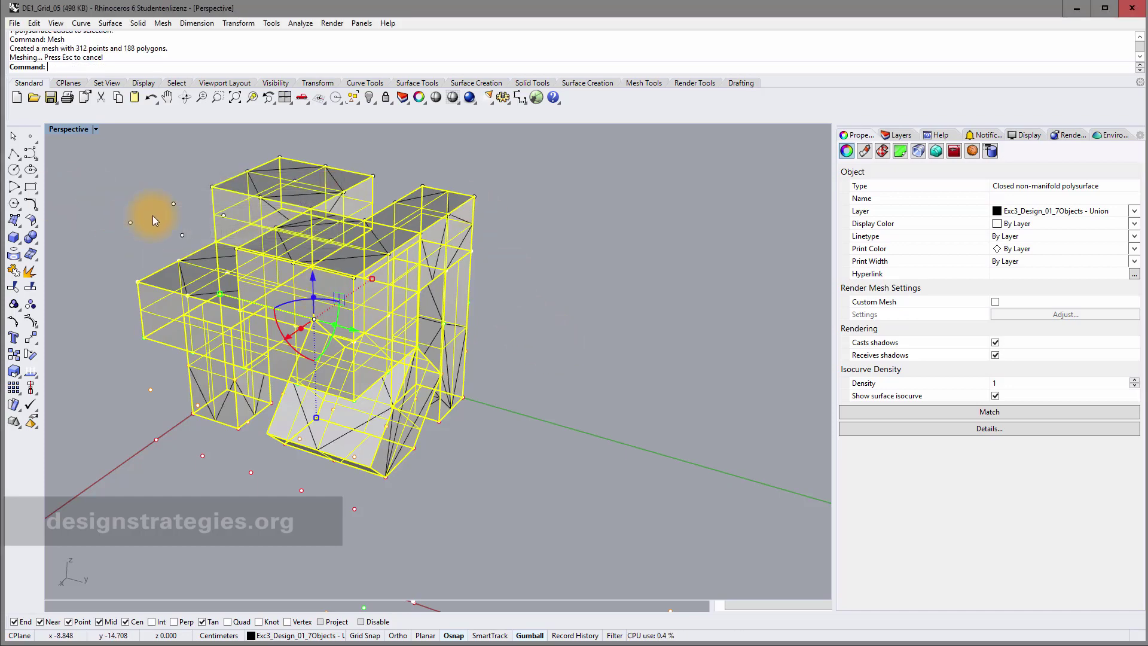
mouse_move(153, 215)
right_mouse_down()
mouse_move(166, 221)
mouse_move(166, 198)
right_mouse_up()
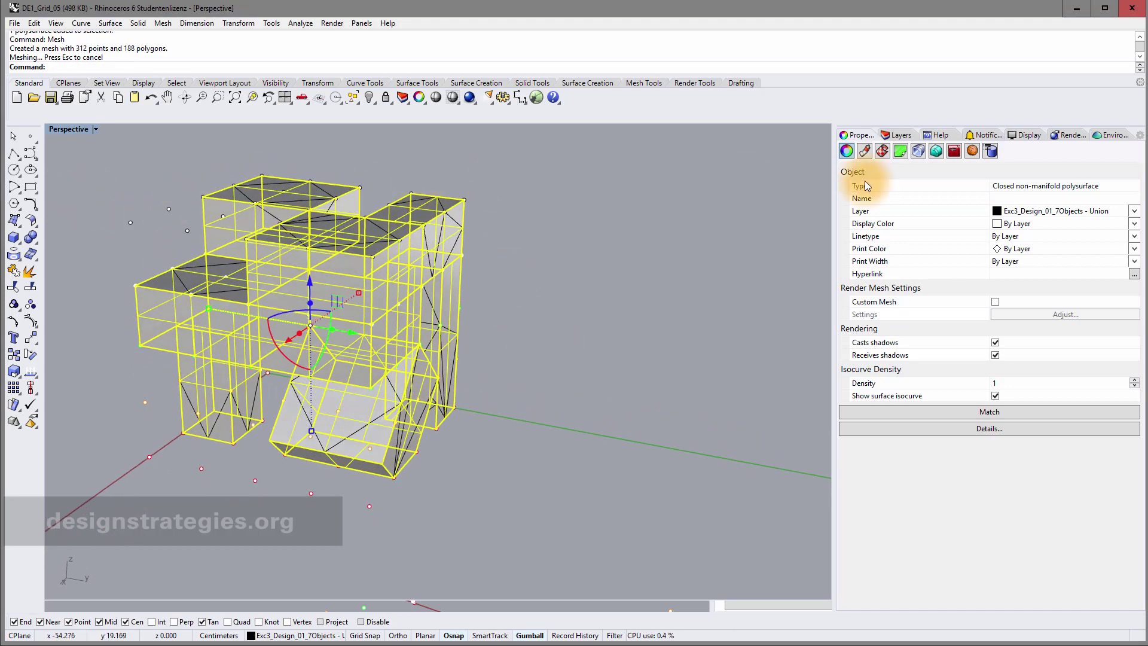
Step: Select only the new mesh, choosing it over the overlapping polysurface
left_click(899, 135)
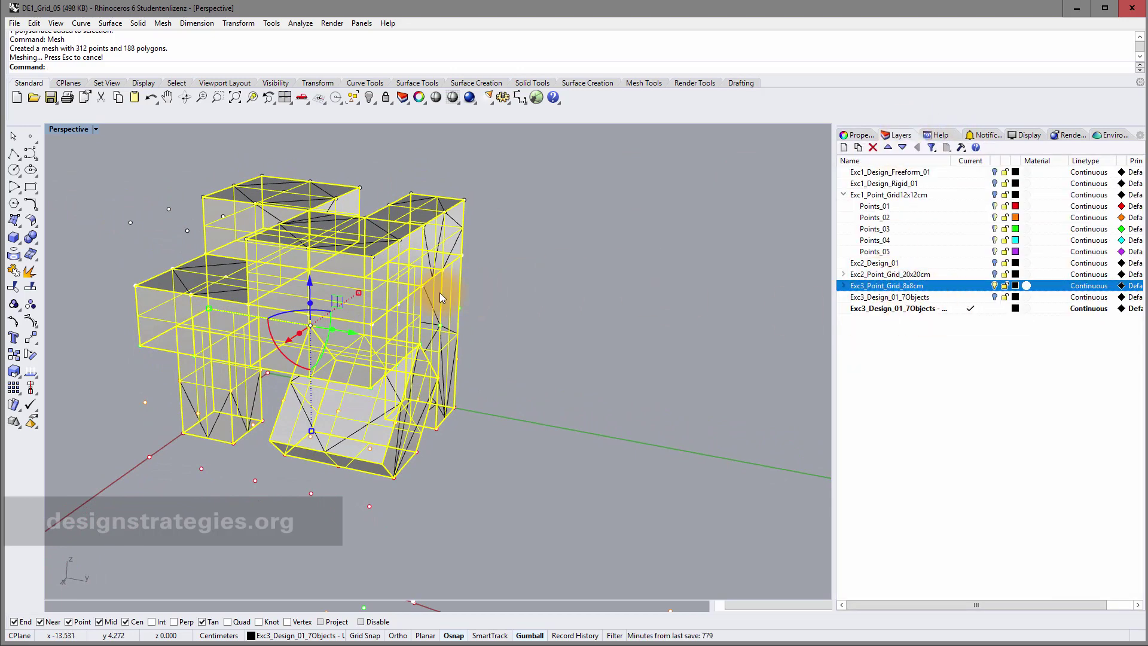
mouse_move(368, 257)
right_mouse_down()
mouse_move(369, 290)
mouse_move(371, 266)
mouse_move(419, 272)
right_mouse_up()
left_click(492, 278)
left_click(429, 241)
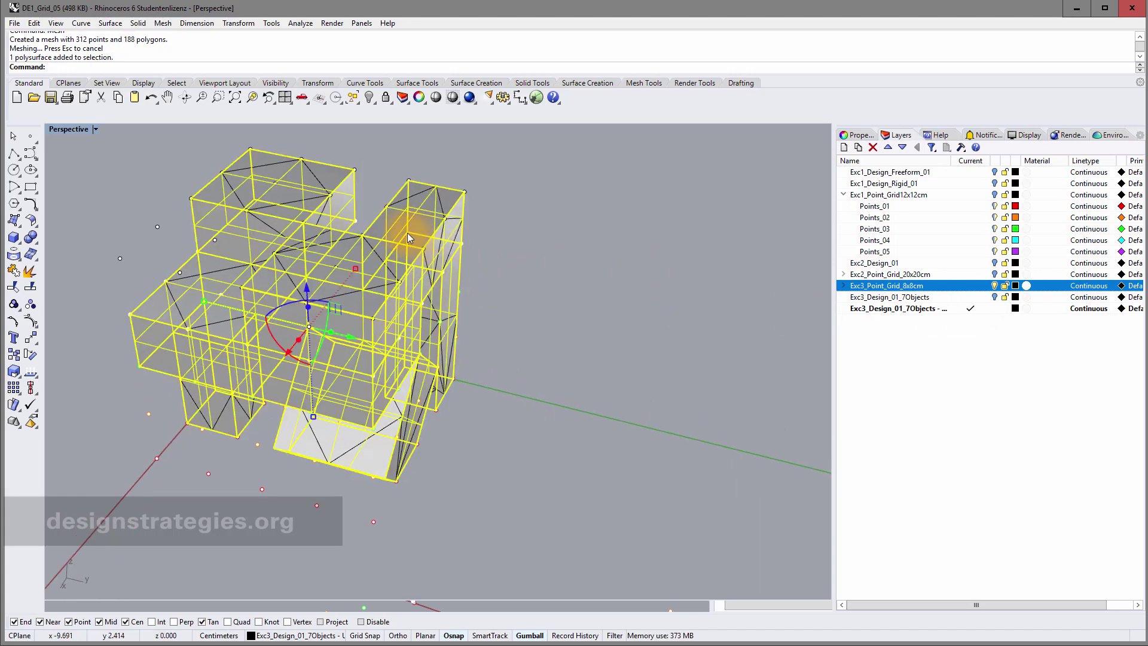
left_click(407, 232)
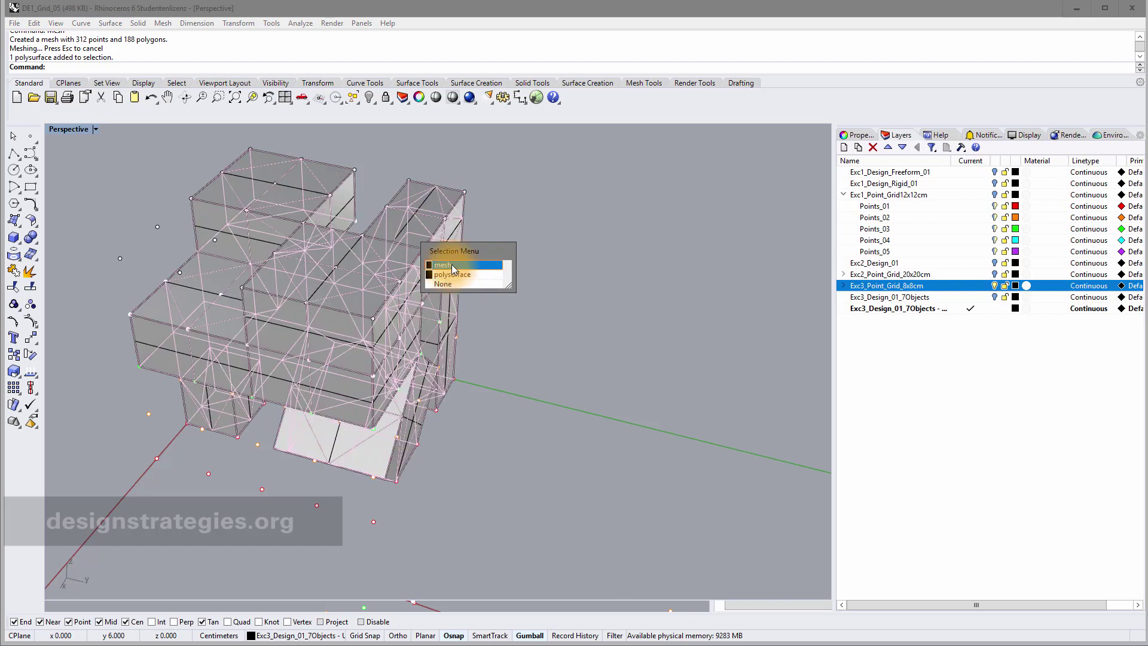
left_click(453, 266)
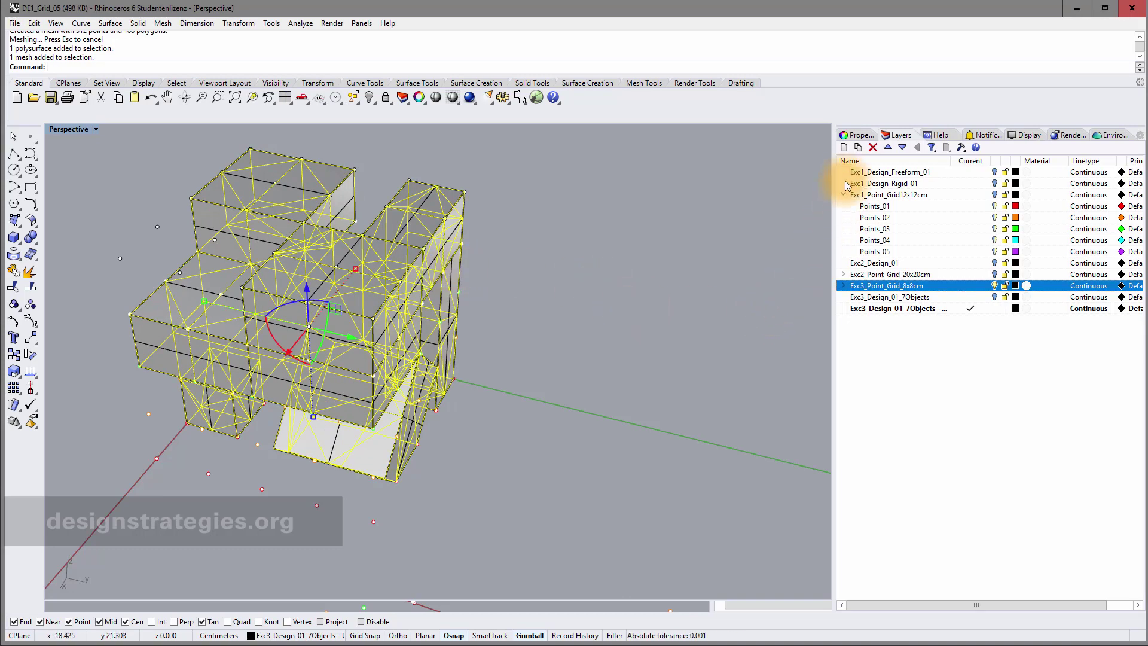
Step: Create a new layer named Exc3_01_Mesh
left_click(845, 147)
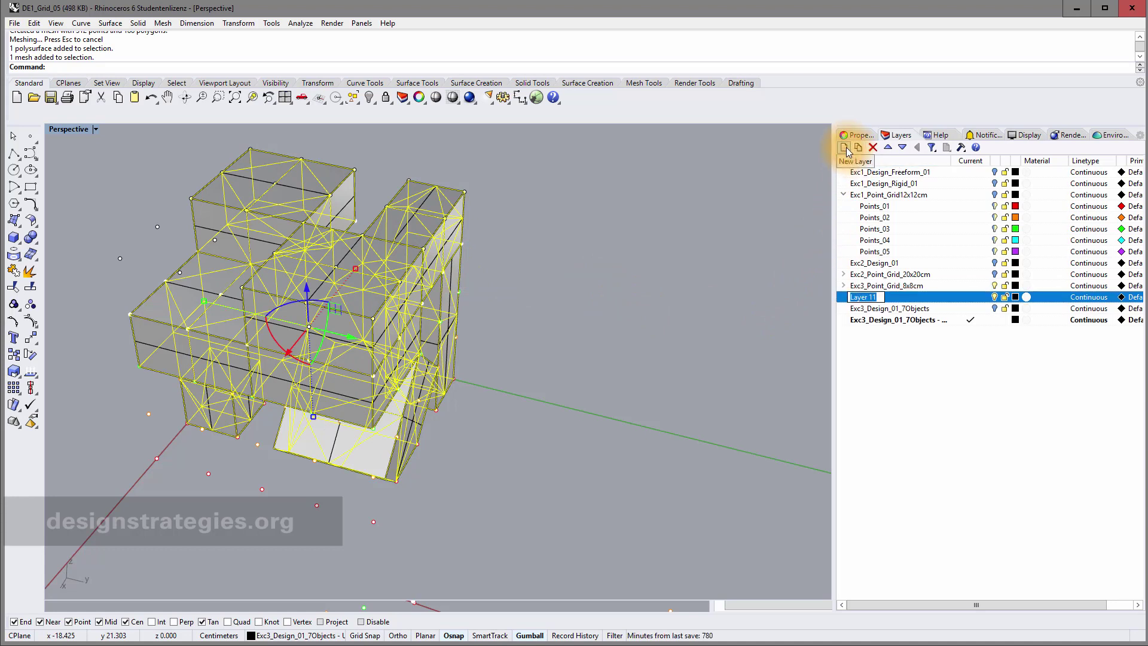
type("Exc3")
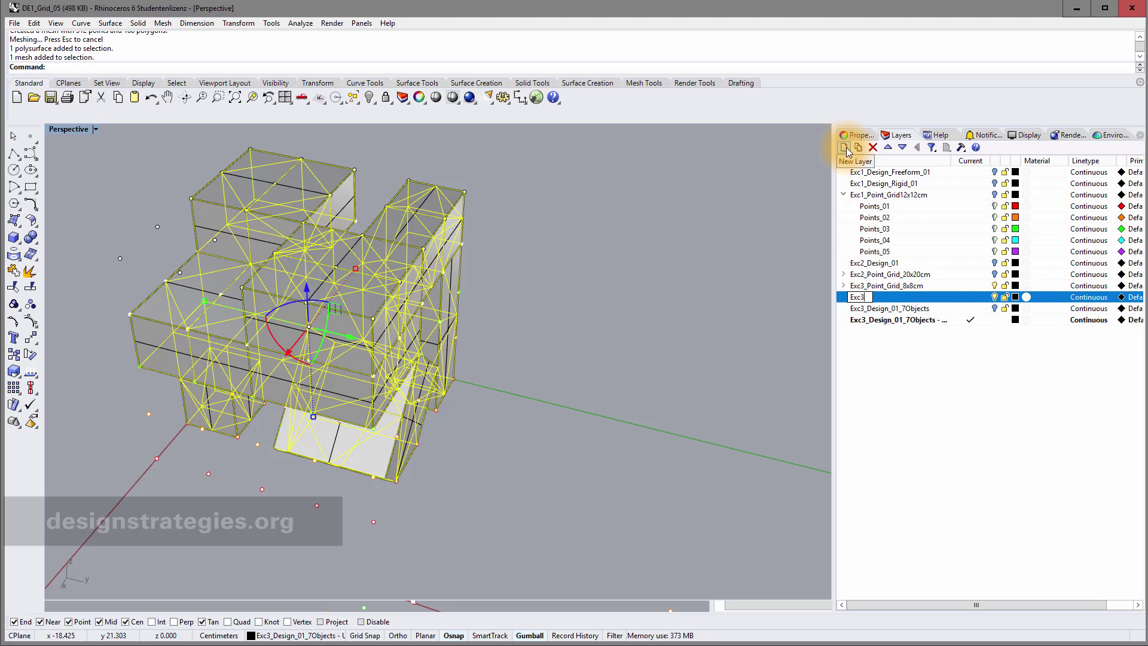
type("_01_")
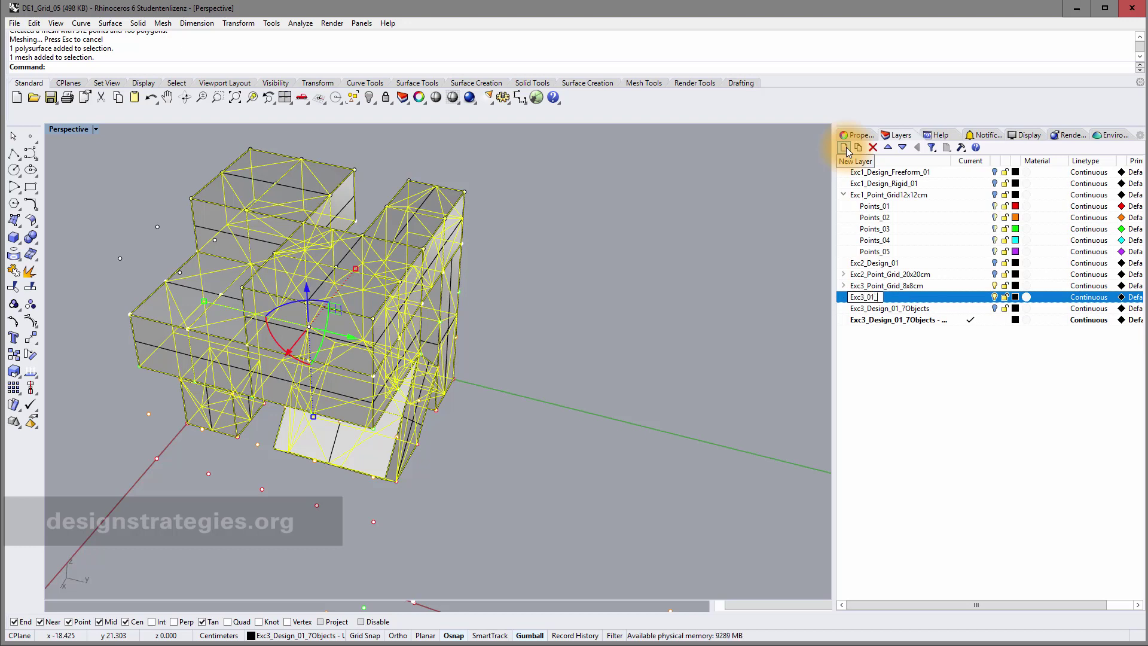
type("Mesh")
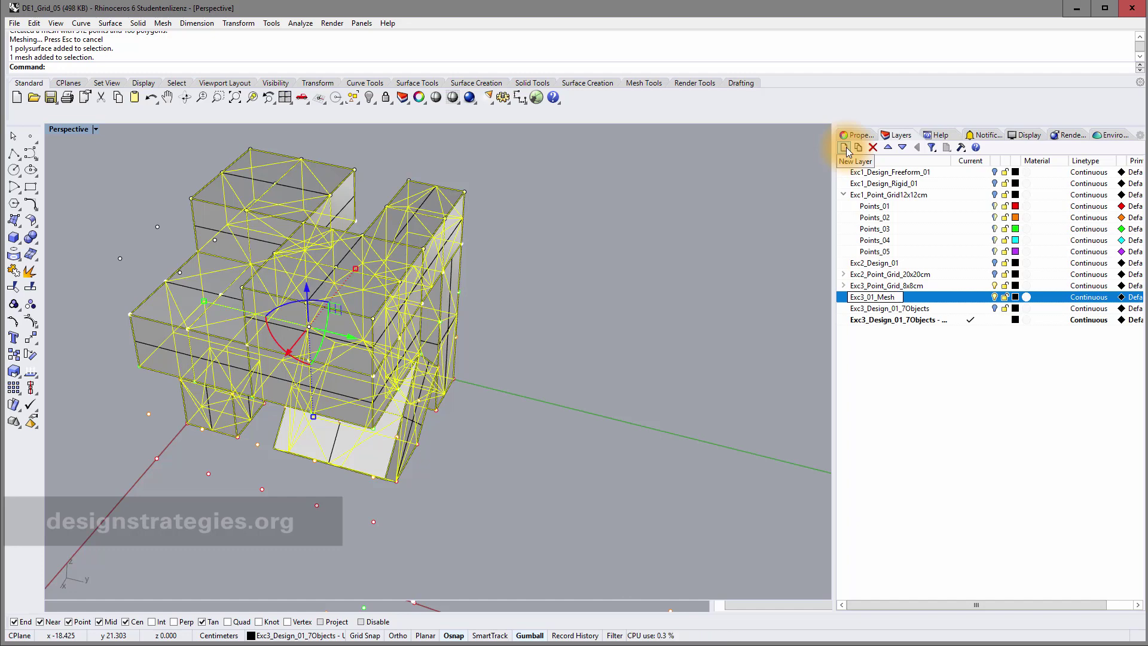
key("Return")
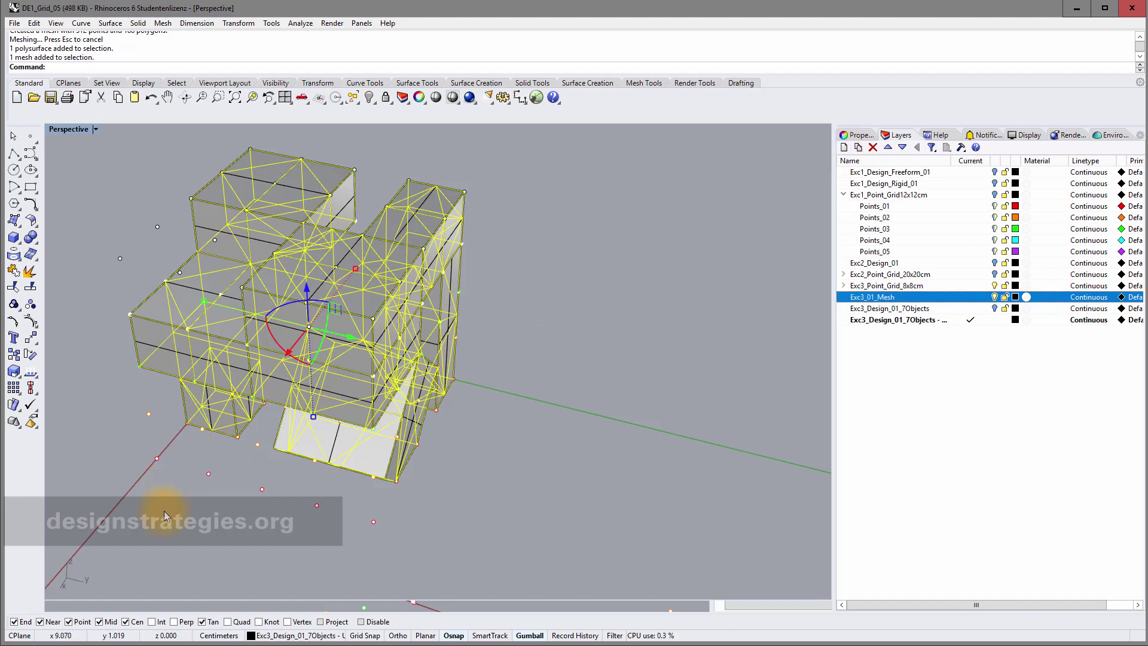
Step: Move the selected mesh to the Exc3_01_Mesh layer and turn off the Exc3_Point_Grid_8x8cm layer
left_click(305, 638)
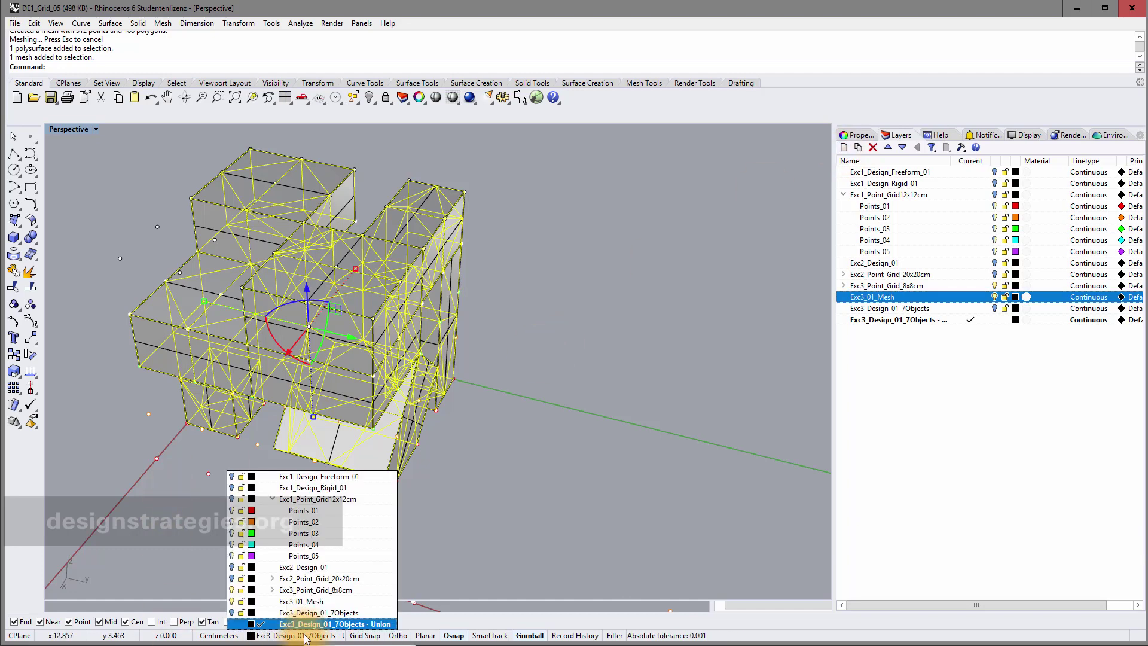
left_click(313, 601)
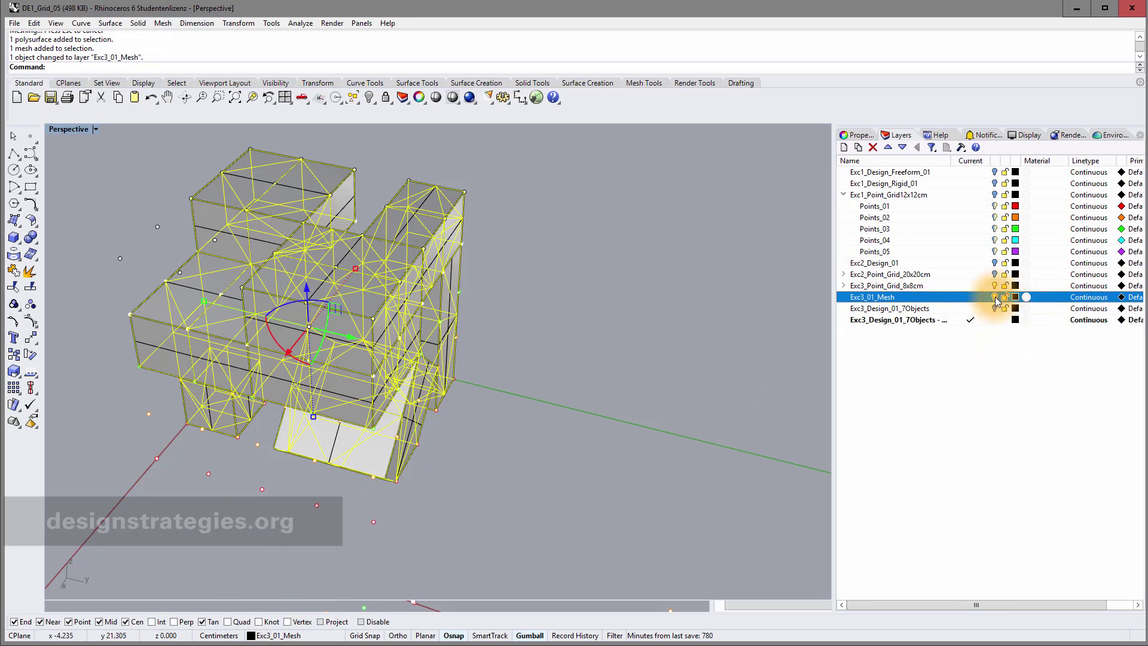
left_click(977, 380)
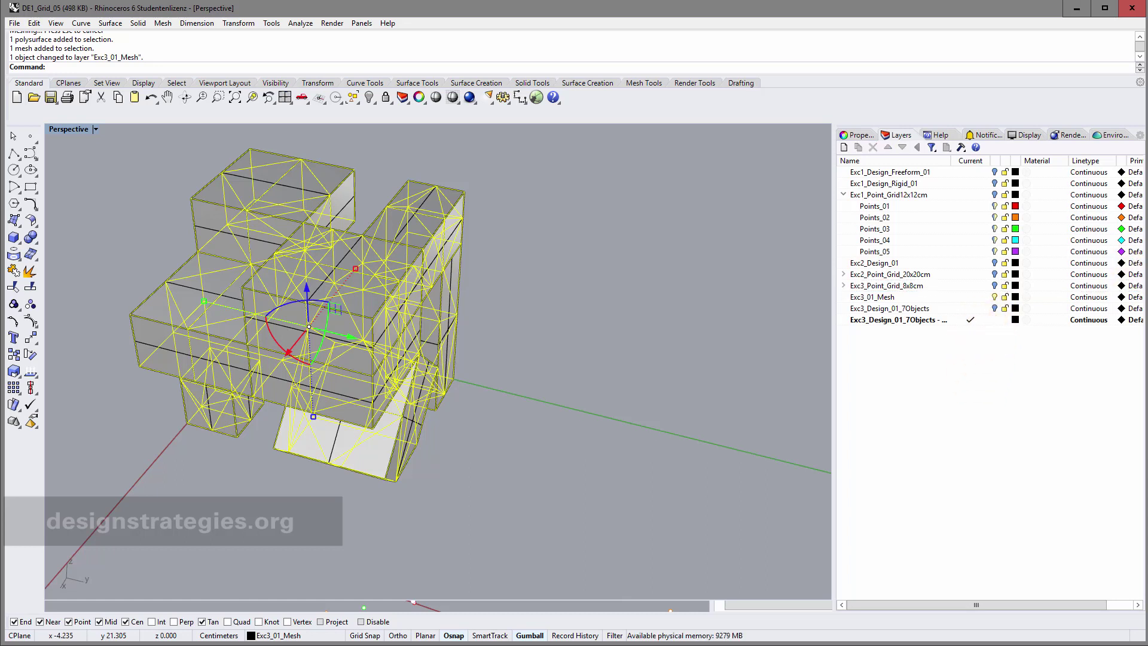
Step: Make Exc3_01_Mesh the current layer and turn off the Exc3_Design_01_7Objects - Union layer
left_click(890, 297)
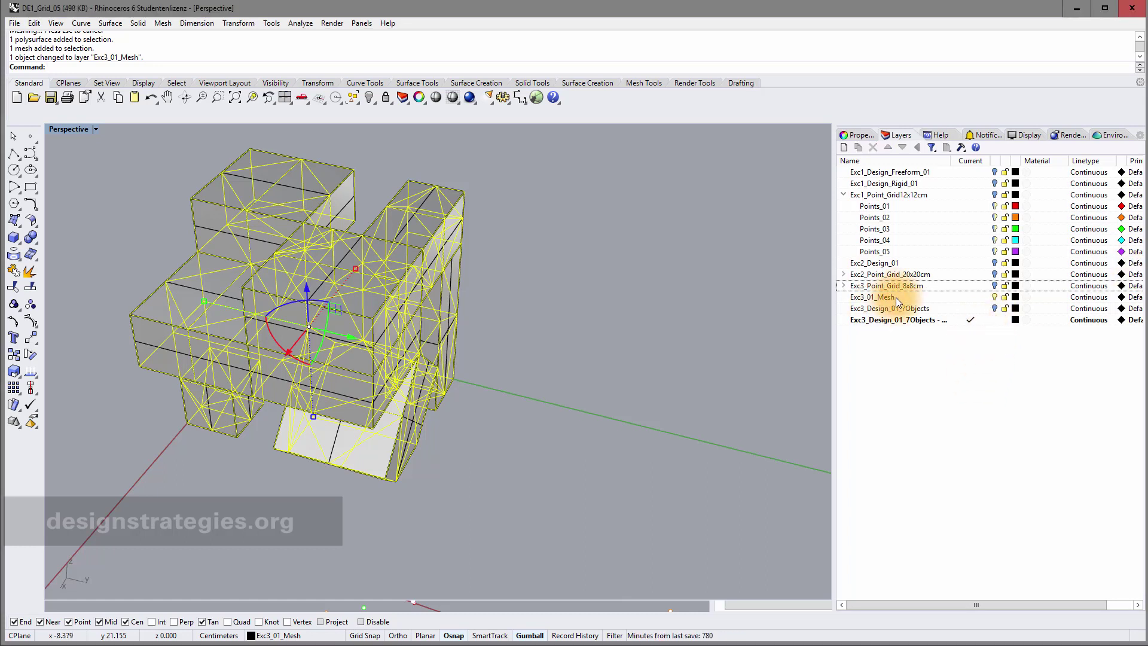
double_click(902, 296)
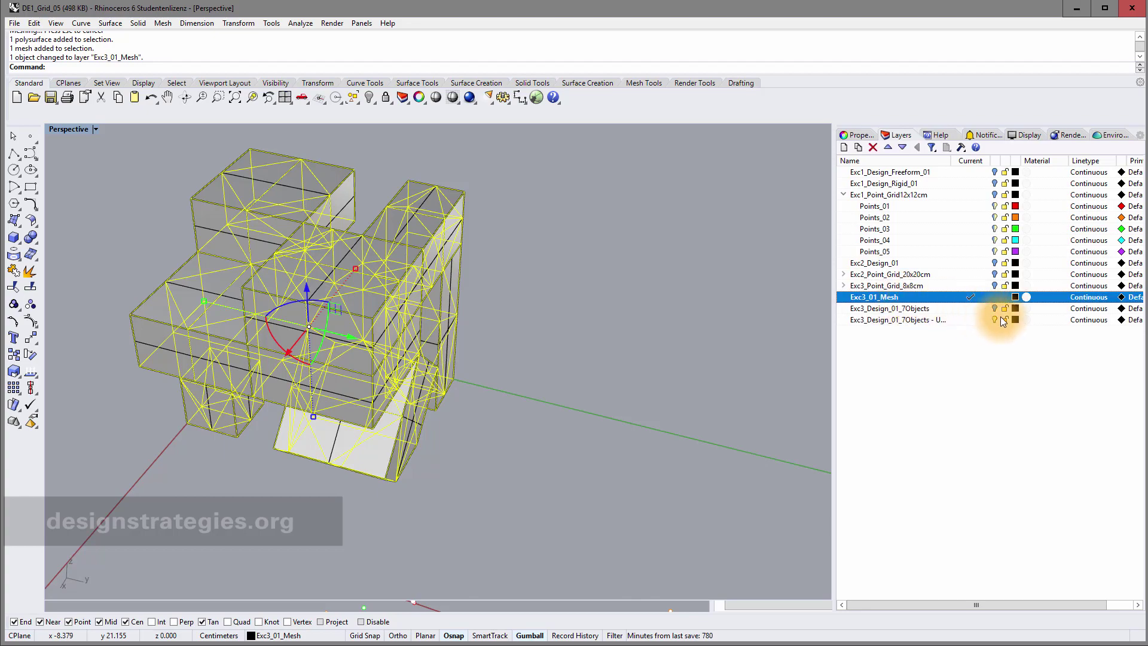
left_click(995, 318)
right_click_drag(515, 346, 487, 320)
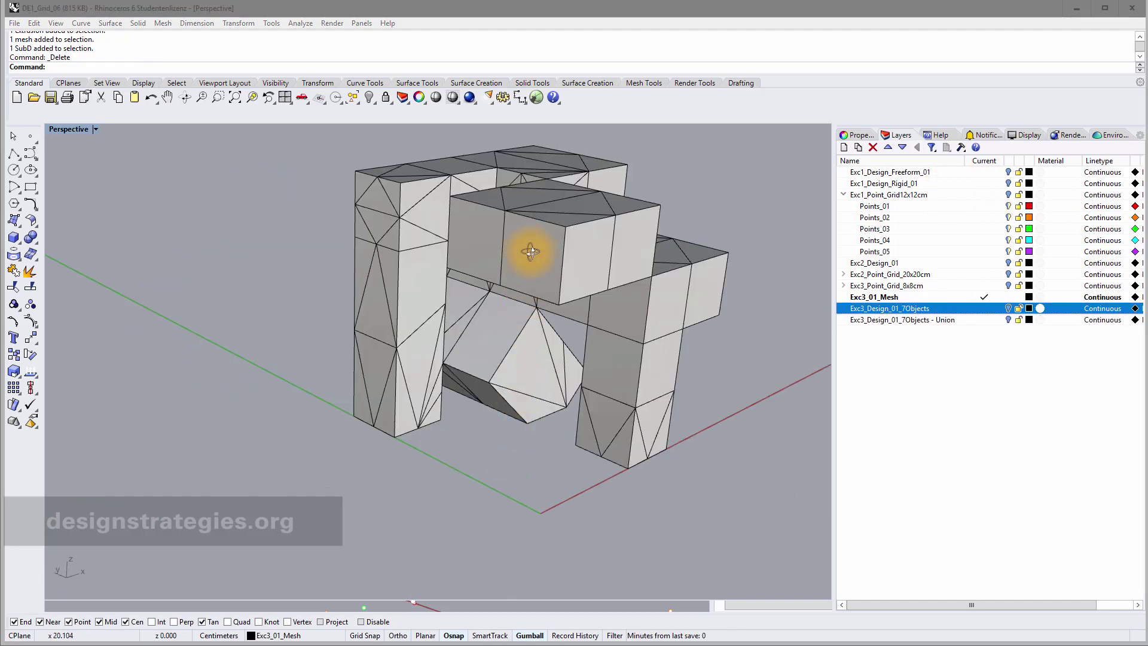
Step: Try converting the united mesh with SubDFromMesh, using no creases and deleting the input, inspect the shape, and undo the conversion
mouse_move(525, 249)
right_mouse_down()
mouse_move(510, 256)
mouse_move(515, 229)
right_mouse_up()
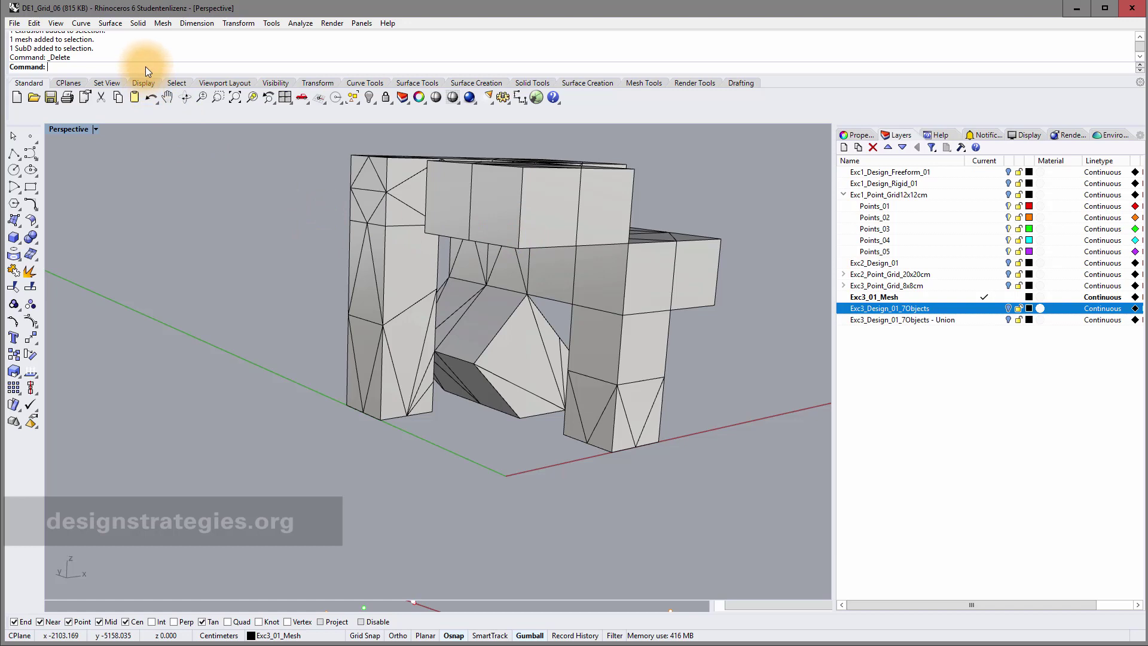
type("SubD")
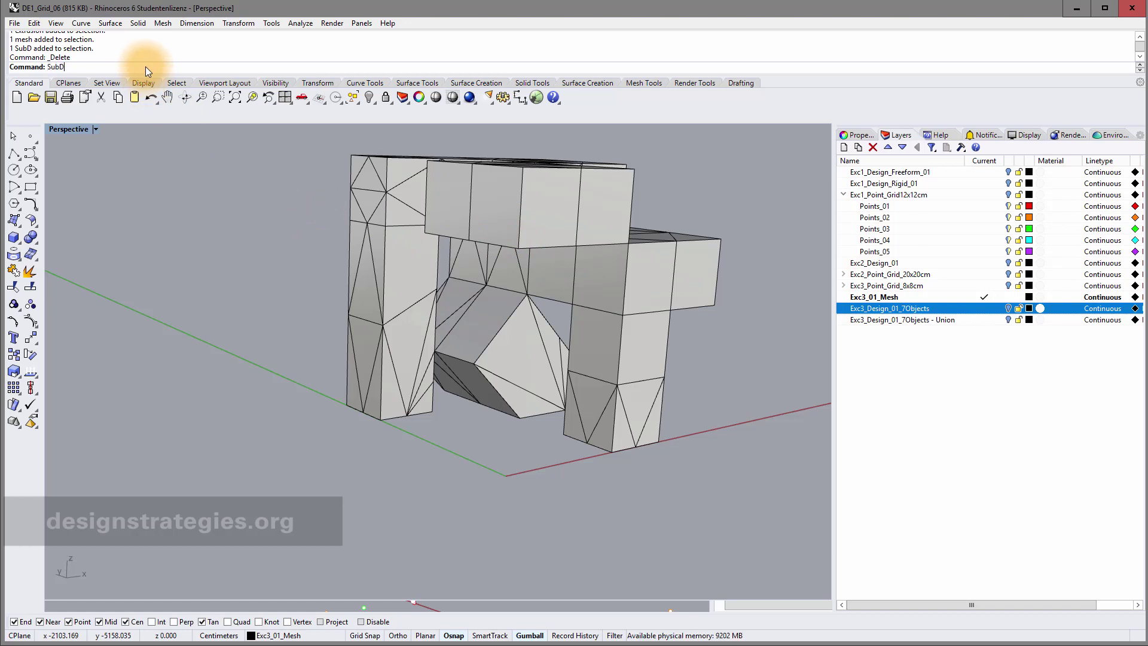
type("From")
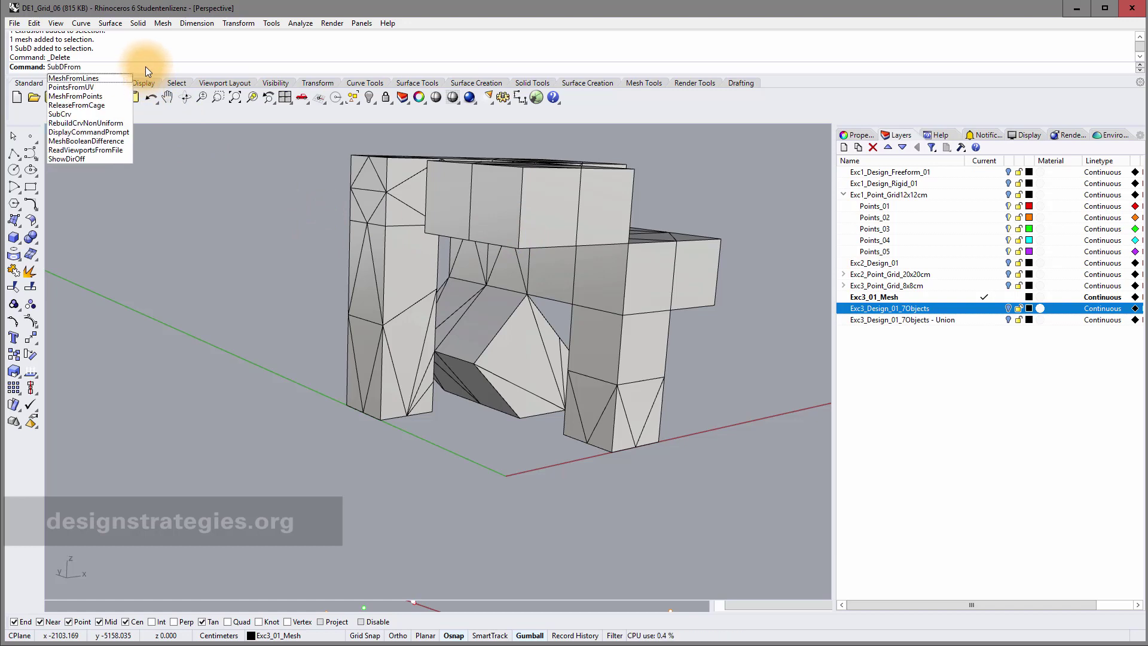
type("Mesh")
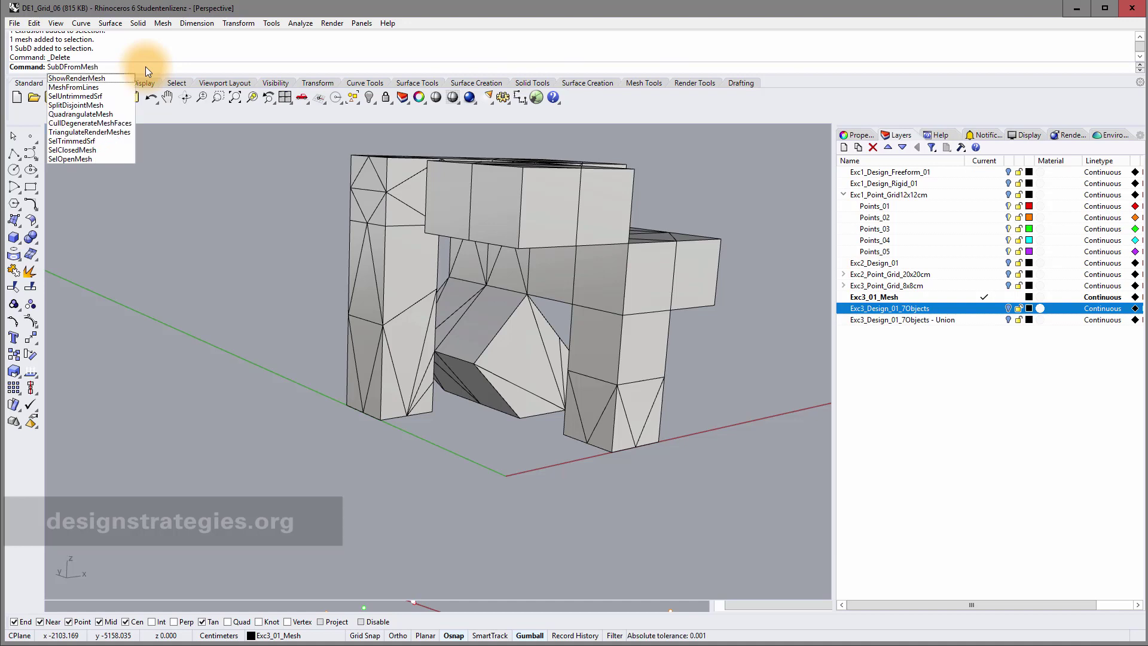
key("Return")
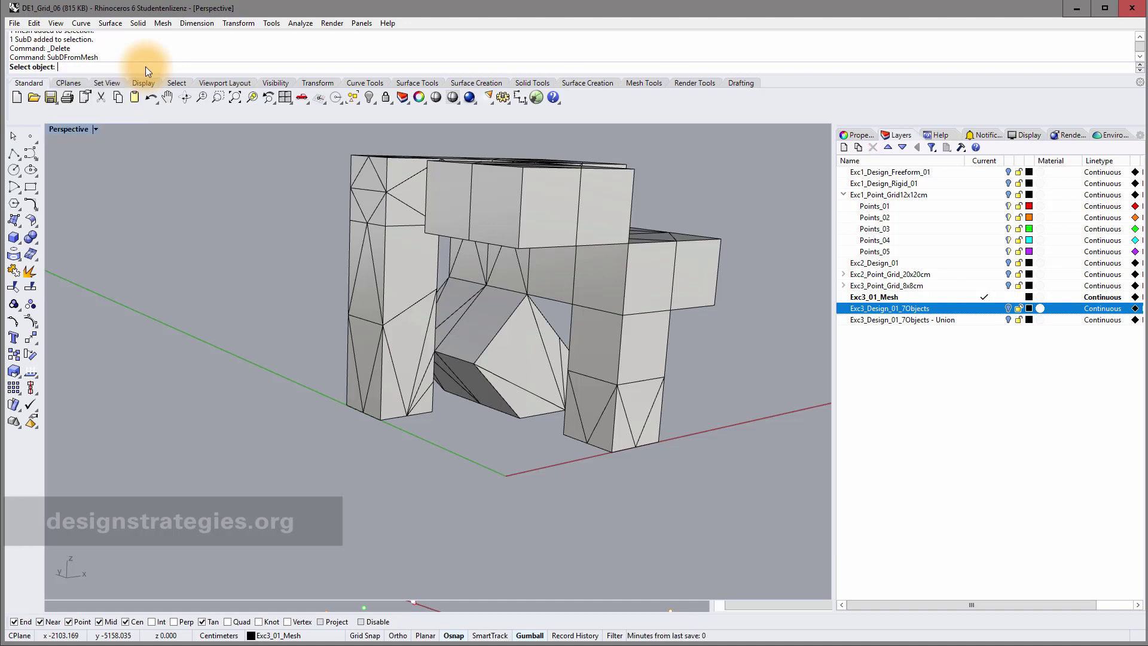
left_click(454, 203)
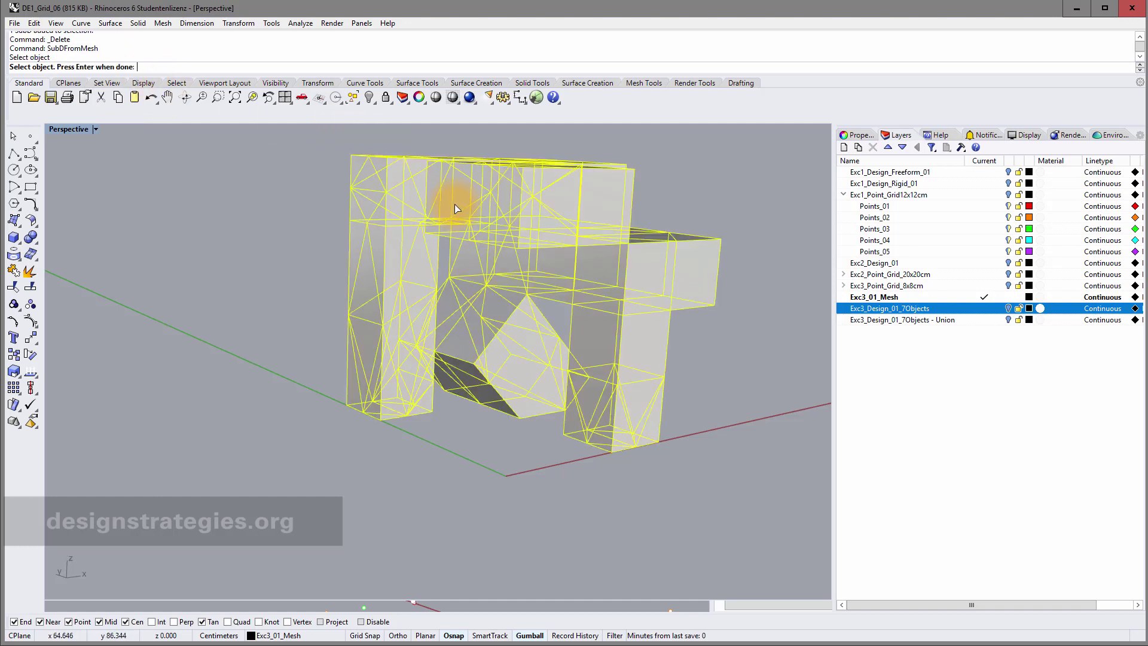
key("Return")
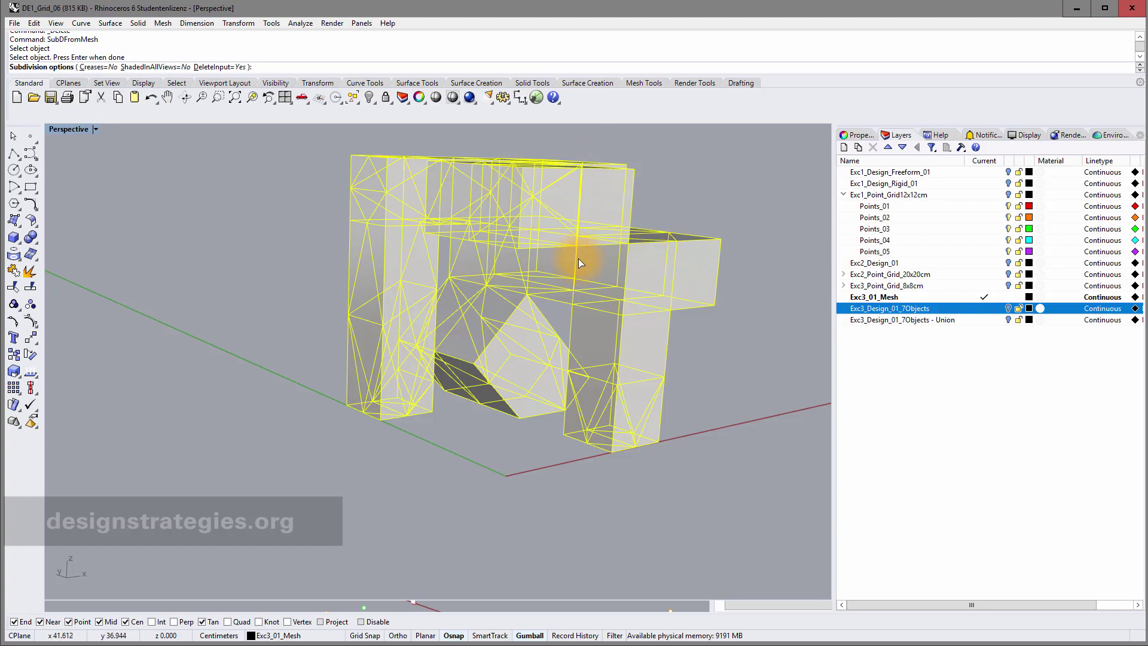
right_click_drag(578, 259, 539, 248)
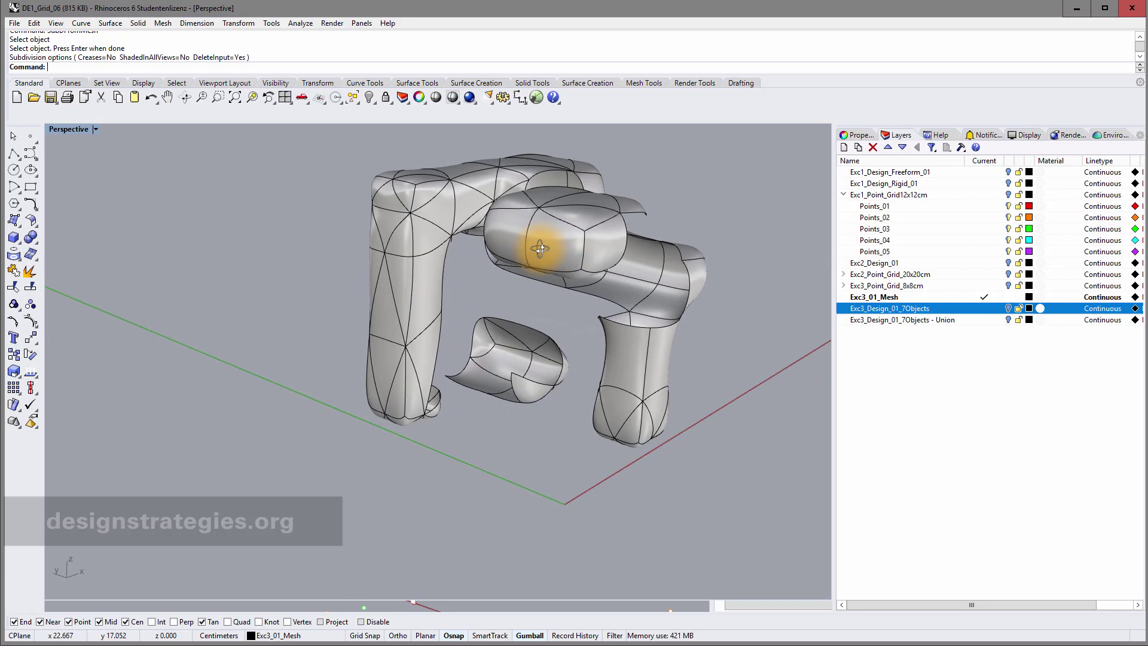
right_click_drag(548, 289, 451, 335)
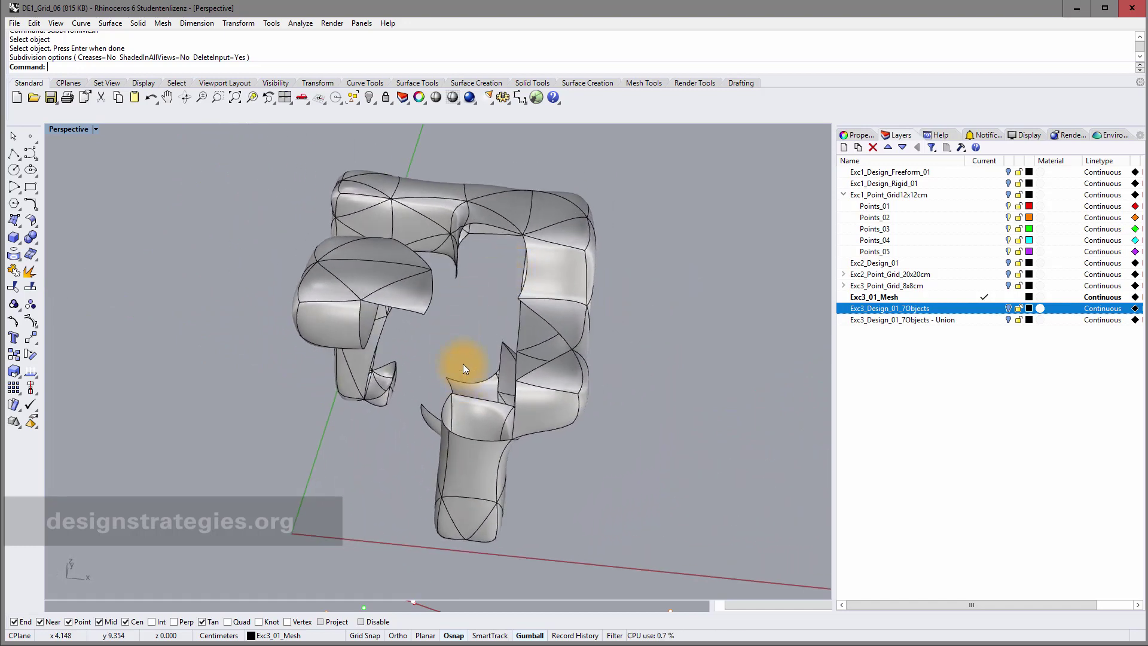
key("ctrl+z")
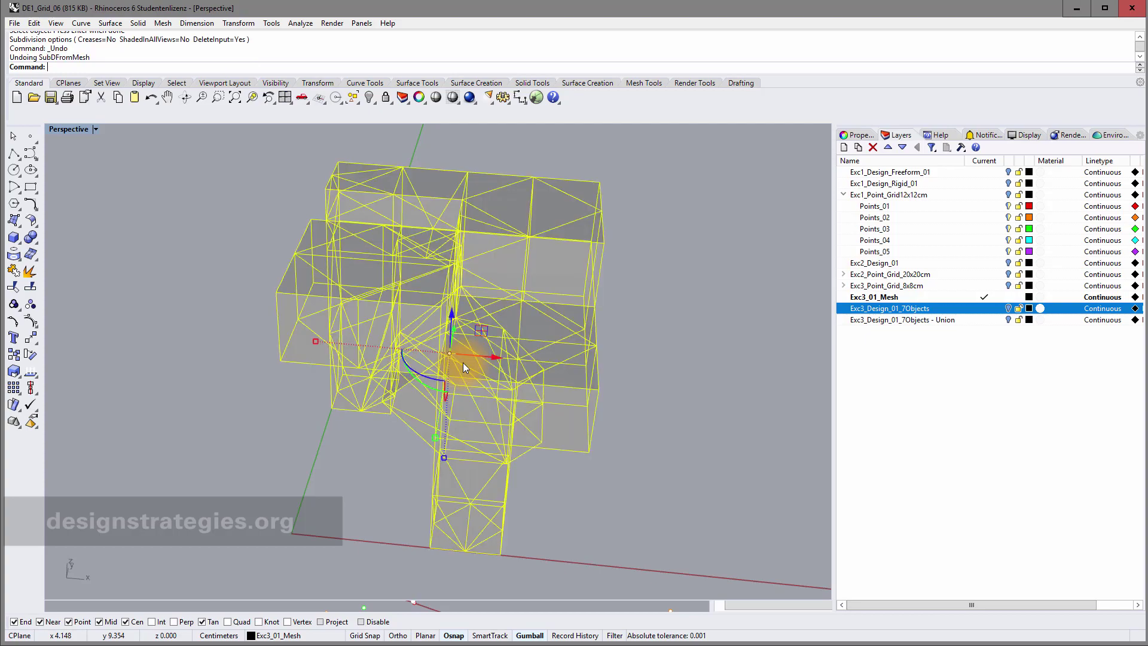
Step: Examine the deselected mesh's triangulated faces from above and from the front, especially where the blocks meet
right_click_drag(336, 302, 313, 224)
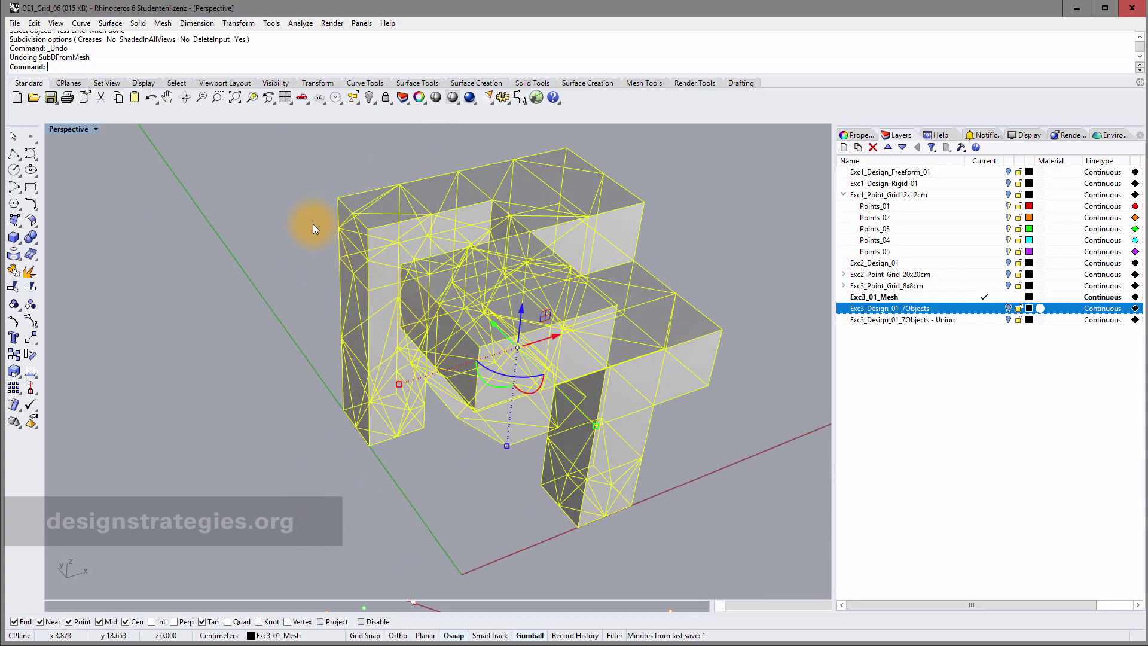
left_click(297, 215)
right_click_drag(515, 229, 494, 263)
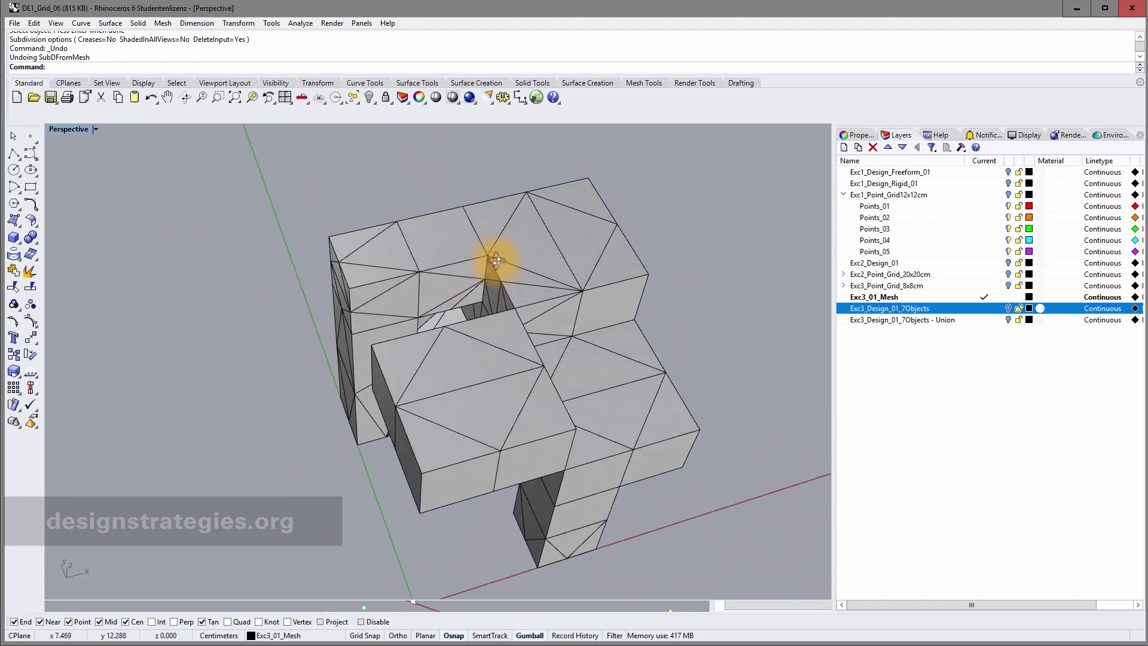
right_click_drag(521, 314, 499, 322)
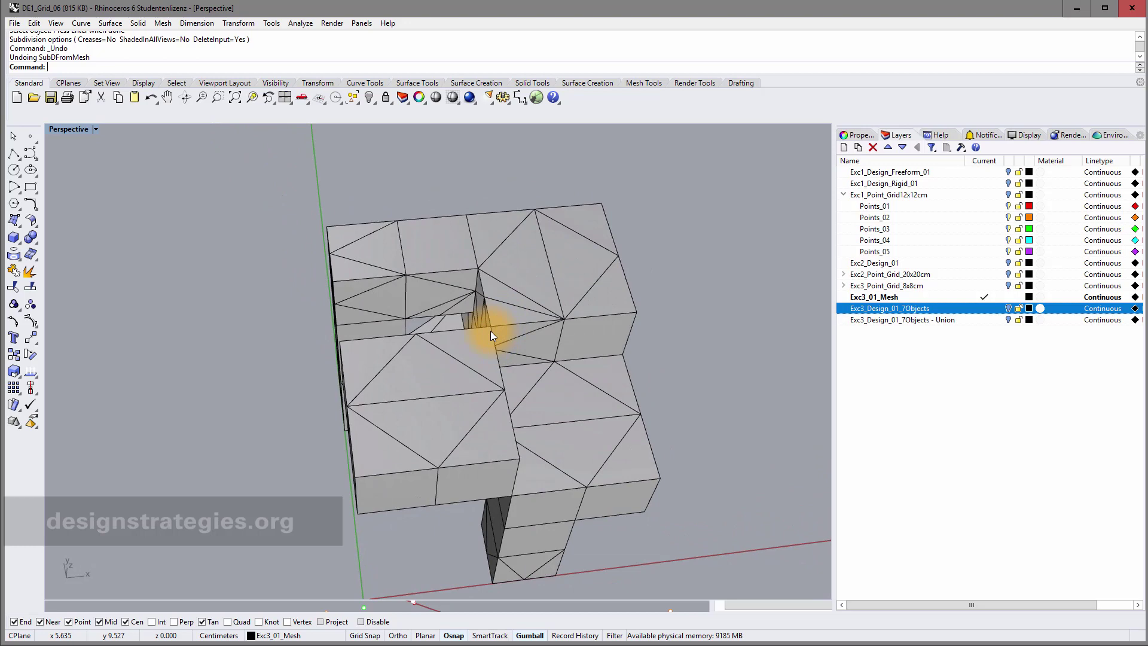
right_click_drag(483, 386, 435, 358)
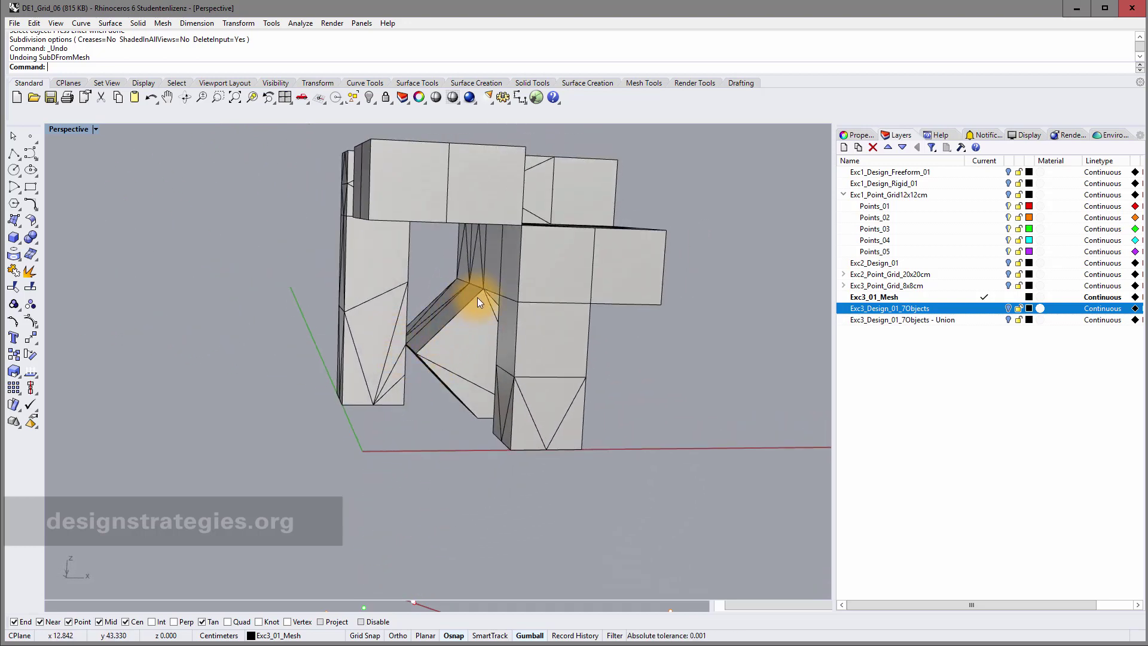
right_click_drag(564, 233, 510, 289)
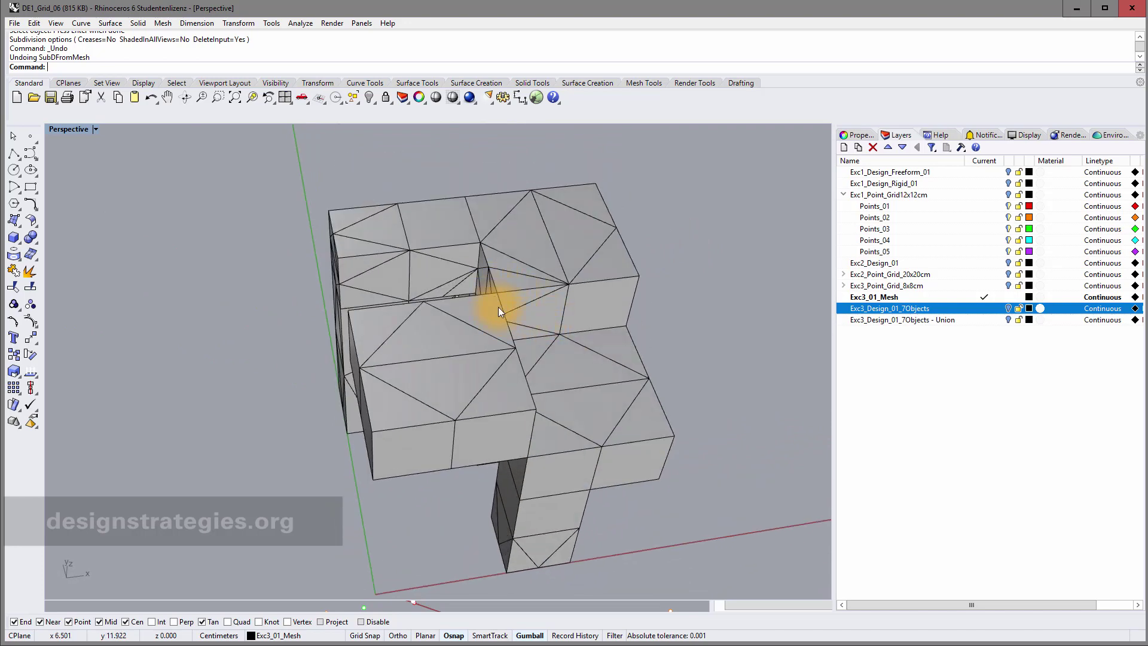
right_click_drag(530, 341, 543, 294)
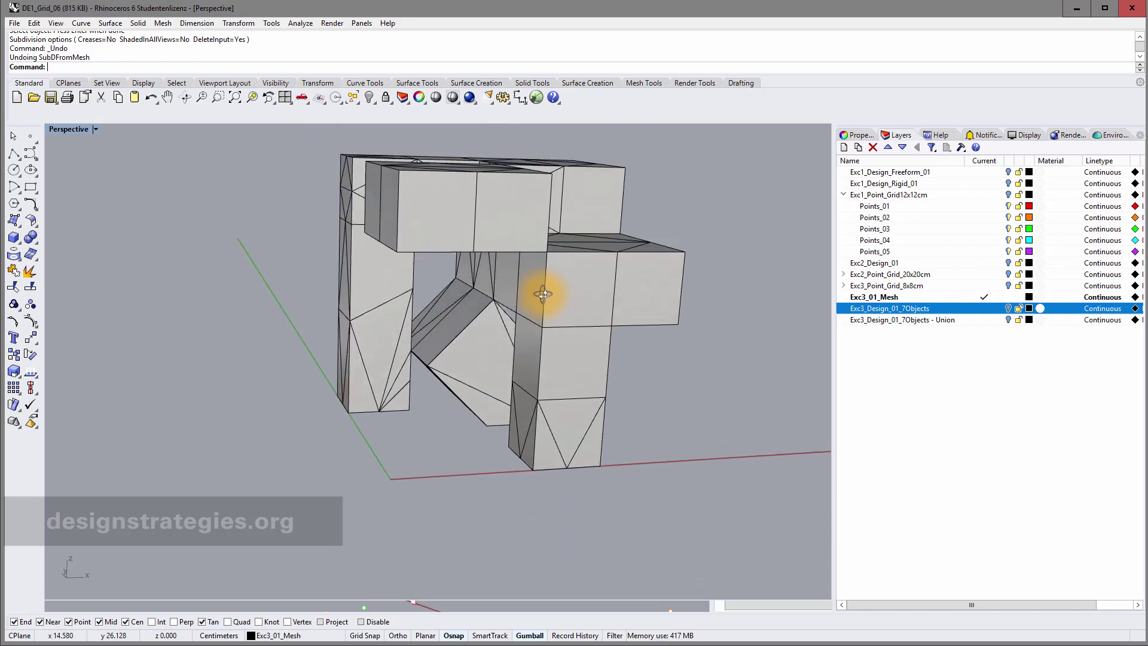
Step: Rename the Exc3_Design_01_7Objects - Union layer as Exc3_Design_01 - Union
left_click(888, 376)
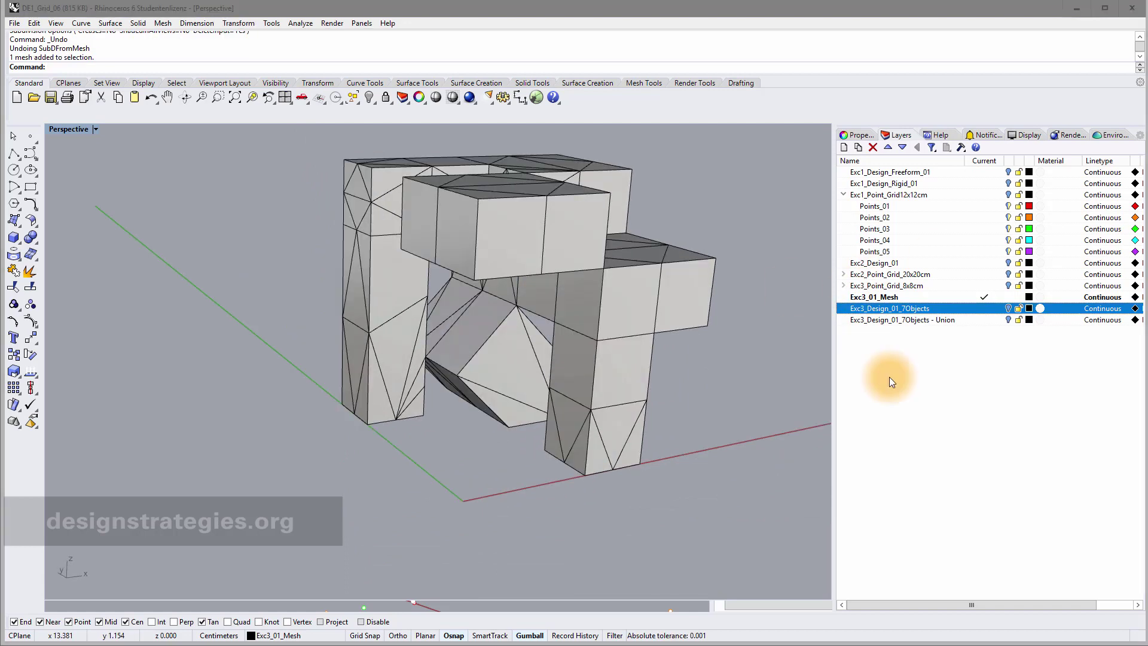
left_click(921, 318)
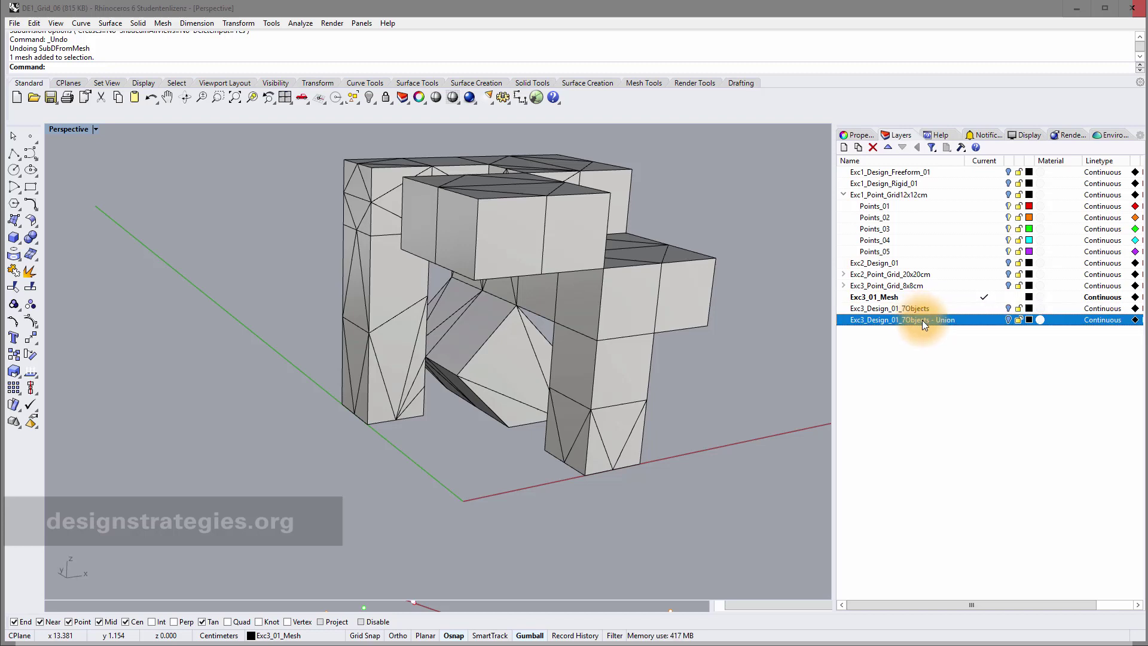
left_click(928, 319)
left_click(927, 319)
key("BackSpace")
key("BackSpace")
key("BackSpace")
key("BackSpace")
key("BackSpace")
key("BackSpace")
key("BackSpace")
key("BackSpace")
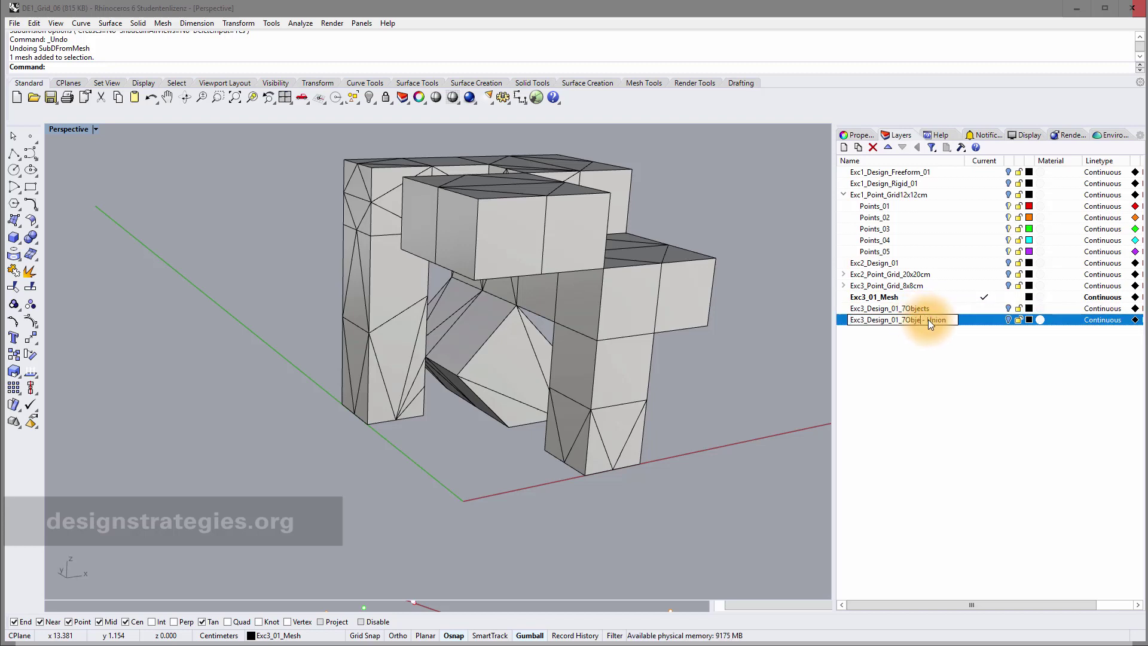
left_click(917, 361)
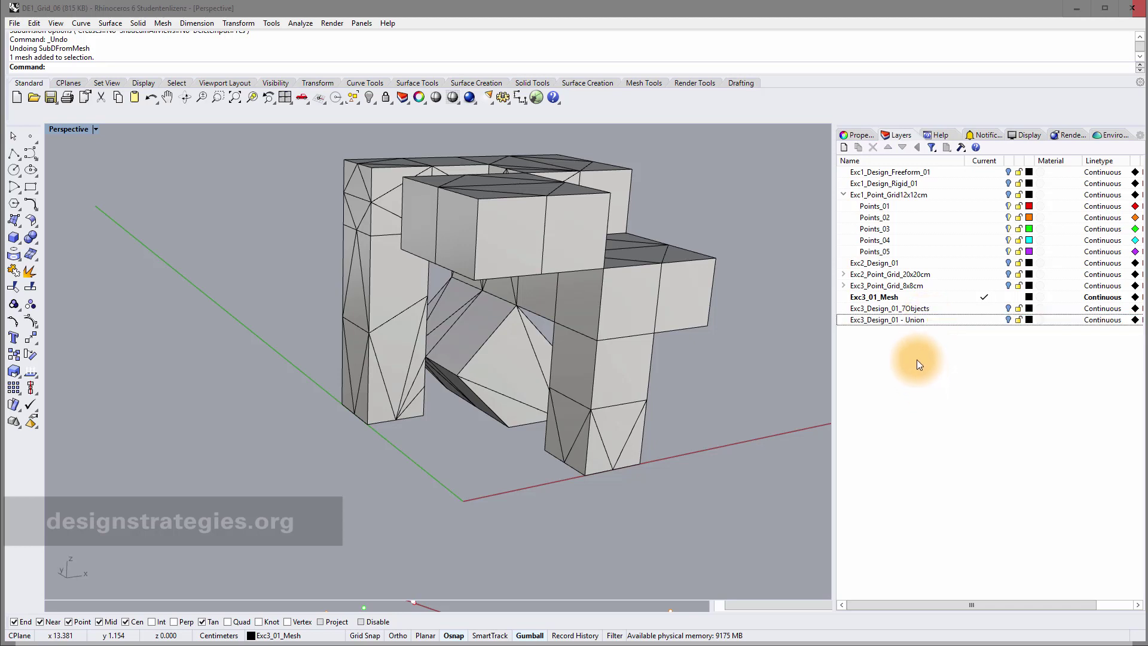
Step: Make Exc3_Design_01_7Objects the current layer and turn off the Exc3_01_Mesh layer
left_click(982, 307)
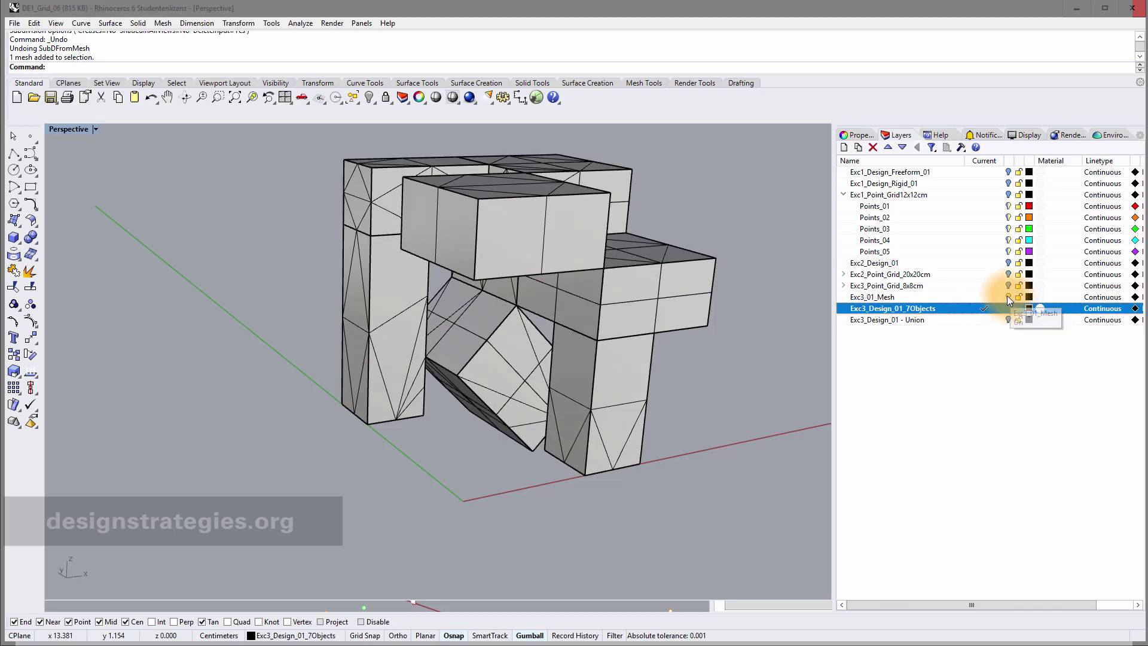
left_click(1007, 297)
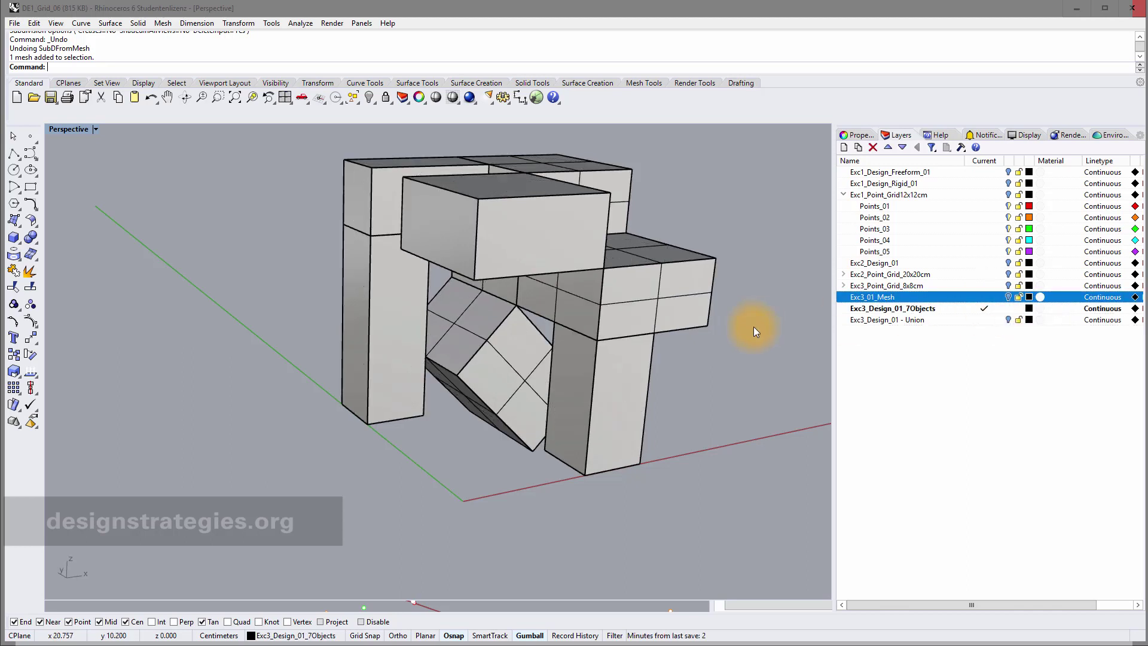
Step: Select all the separate blocks of the seven-object design and create polygon meshes from them with the Mesh command, accepting the current density
right_click_drag(557, 253, 618, 297)
left_click(442, 267)
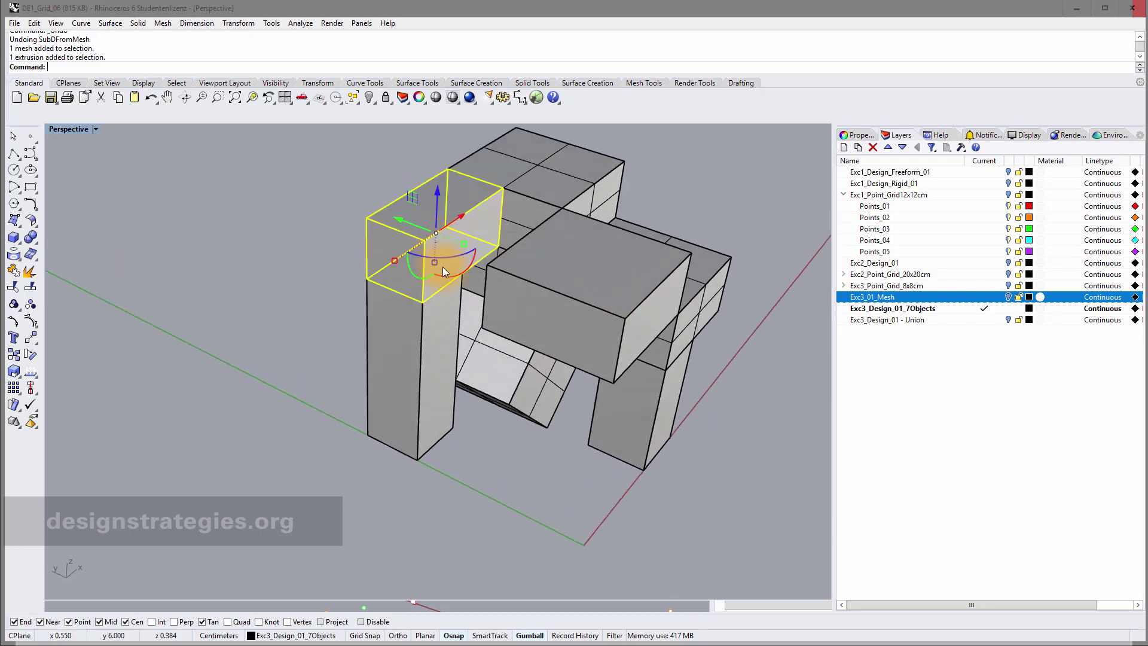
left_click(436, 337, "shift")
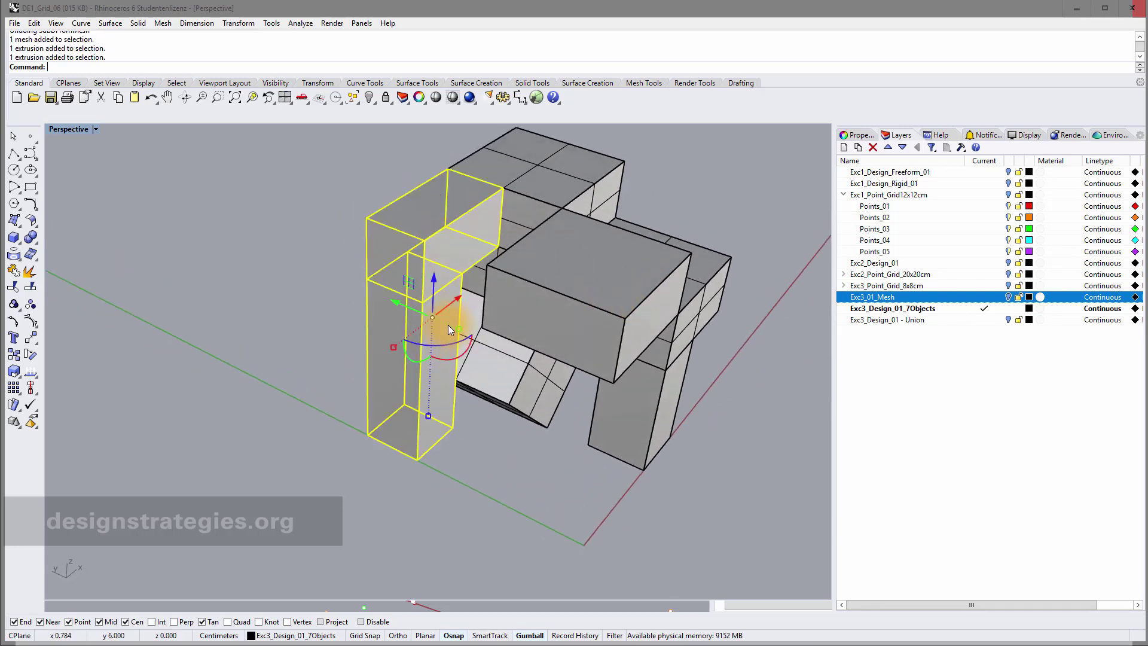
left_click(540, 178, "shift")
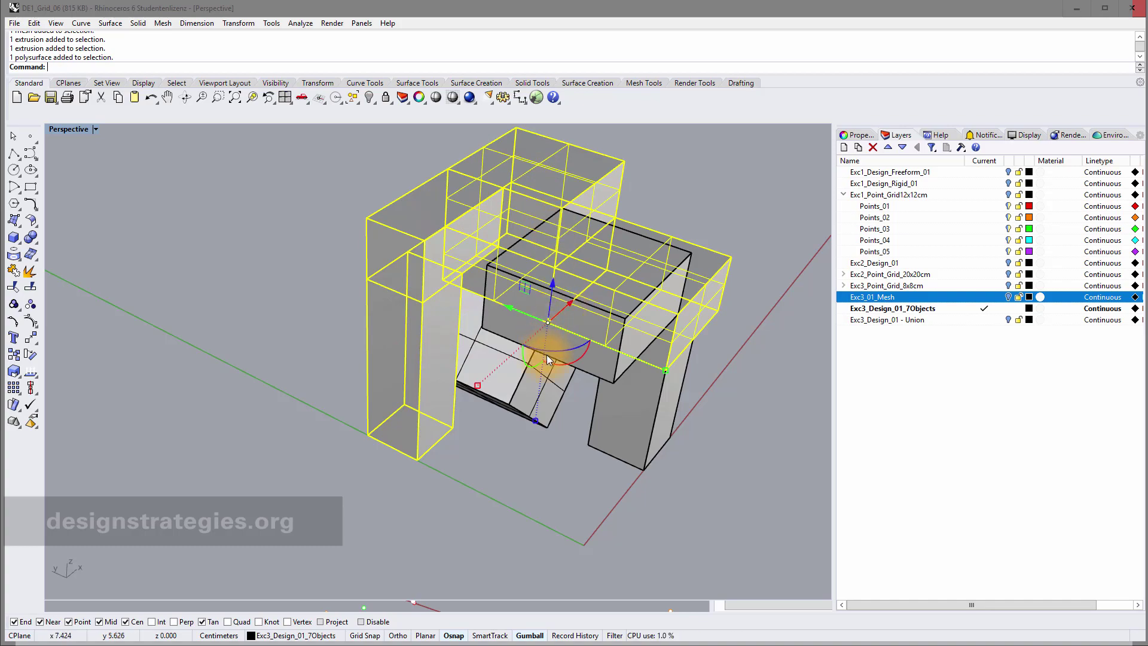
left_click(593, 360, "shift")
left_click(520, 369, "shift")
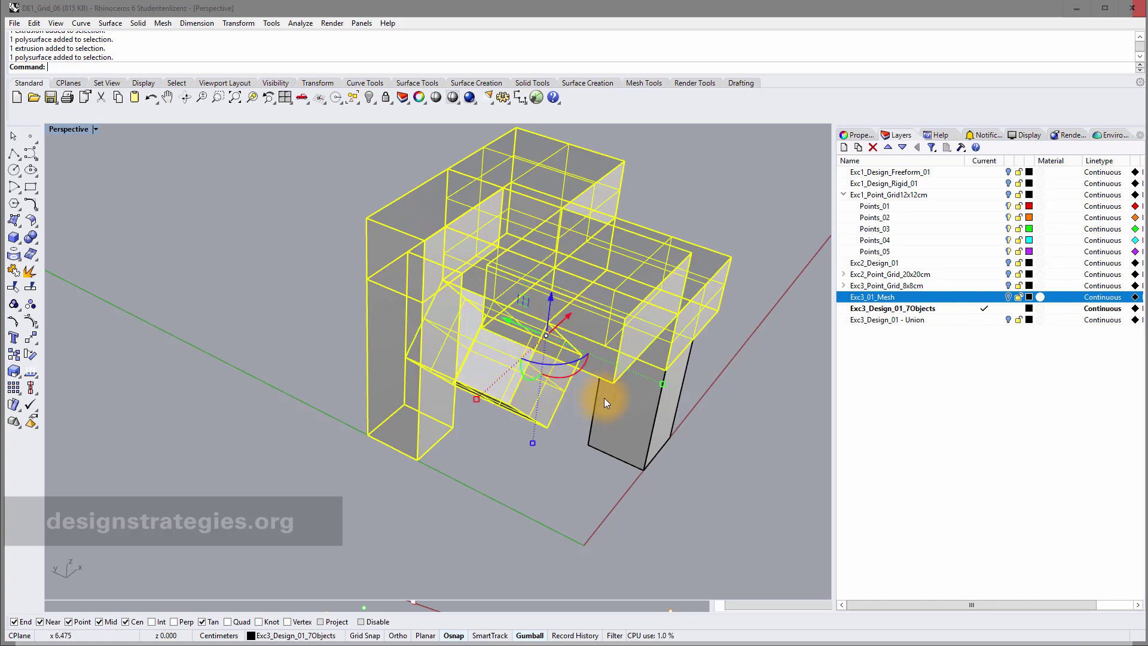
left_click(609, 401, "shift")
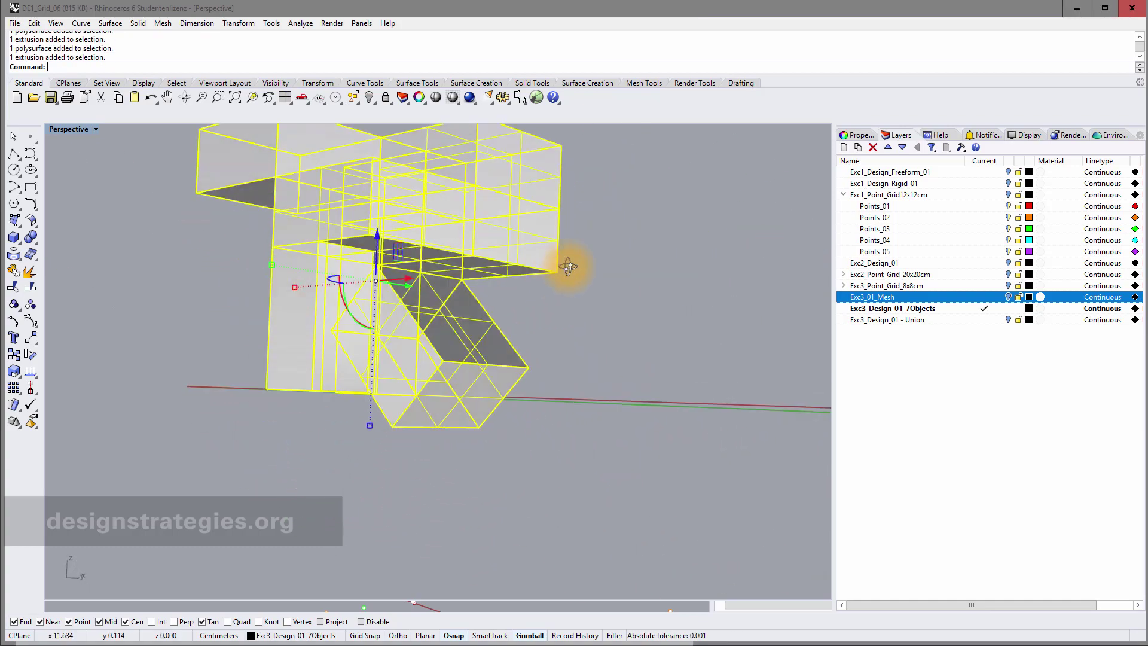
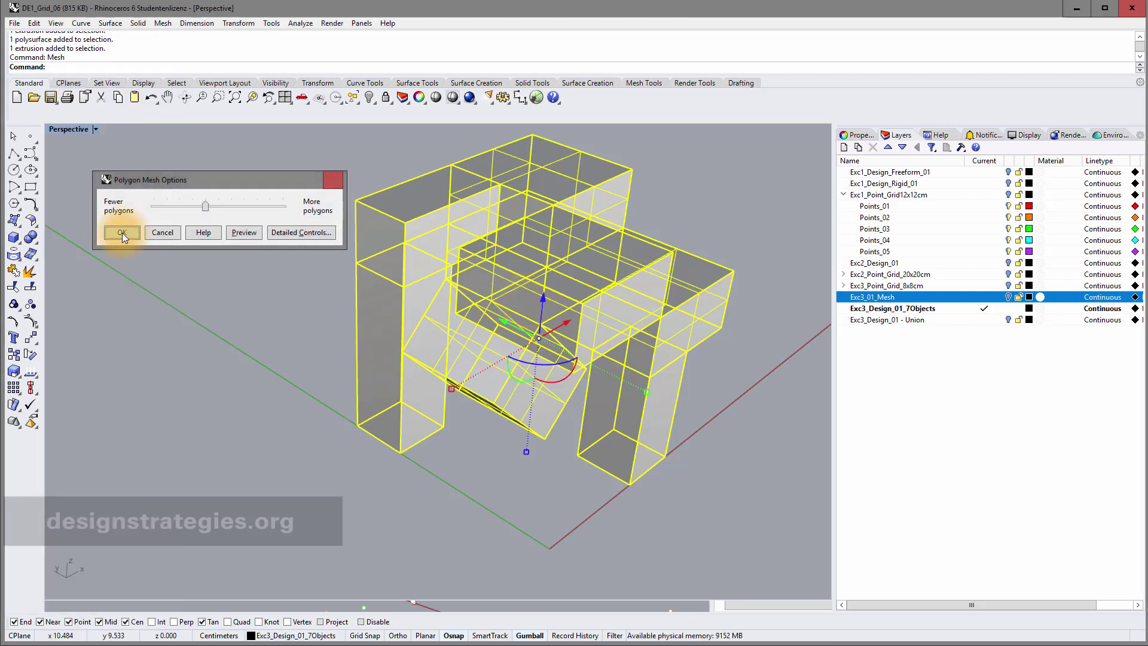
left_click(122, 231)
Step: Select the new mesh of the large stepped block at the back, choosing it over the overlapping polysurface
left_click(536, 169)
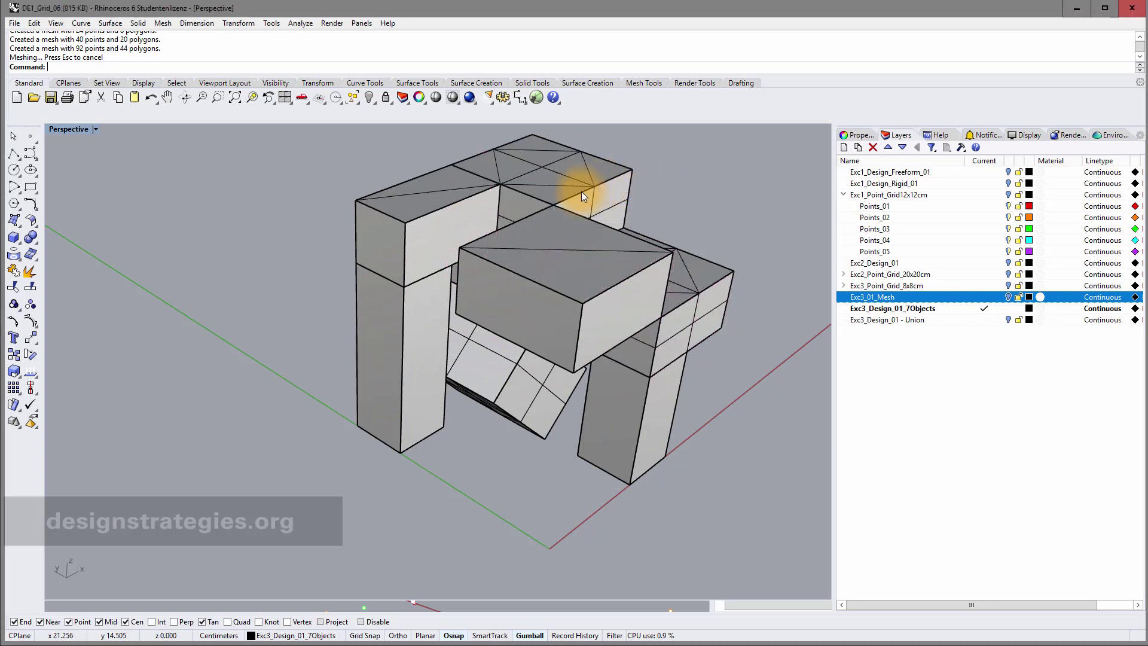
left_click(580, 189)
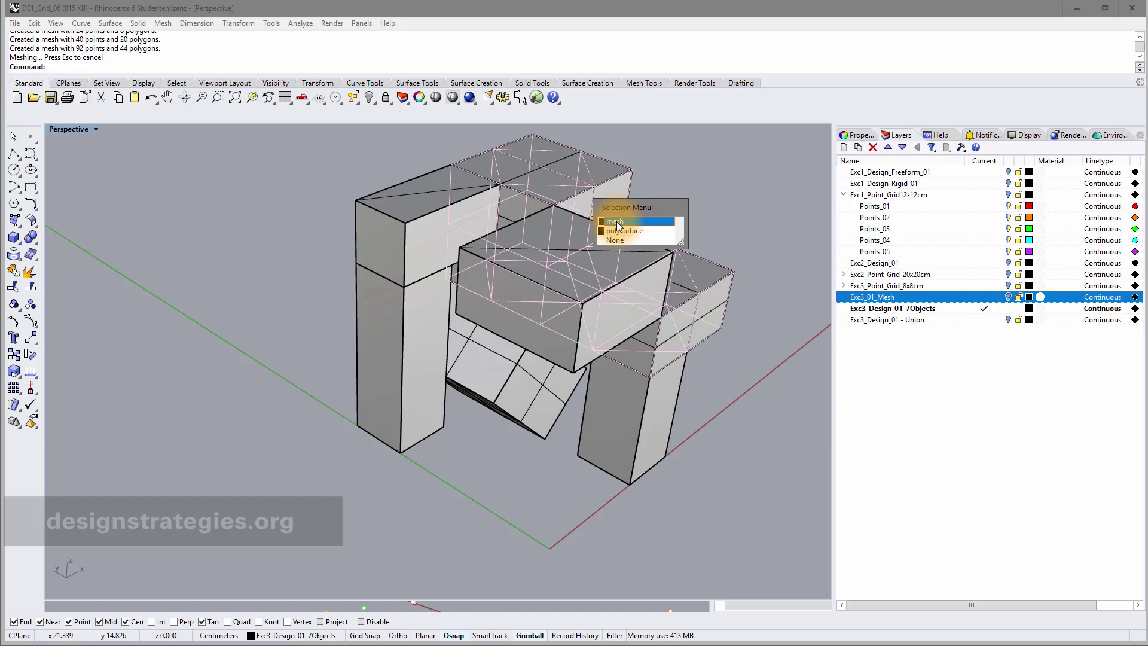
left_click(615, 221)
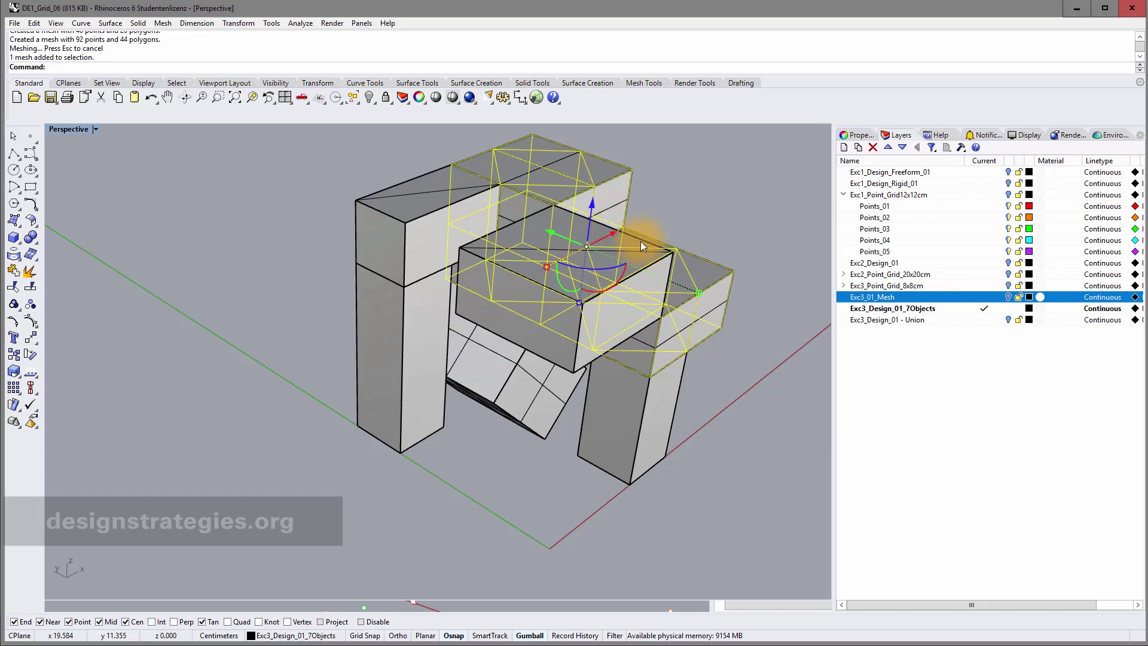
right_click_drag(742, 331, 709, 301)
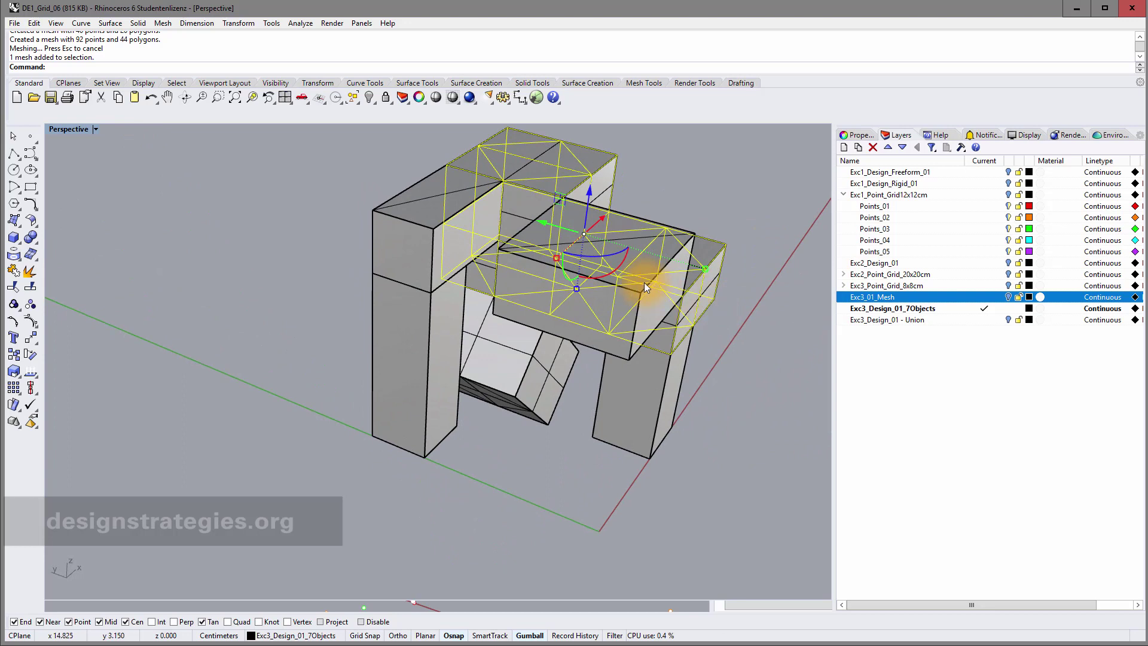
Step: Add the meshes of the remaining five blocks to the selection, choosing each mesh over its overlapping extrusion or polysurface
left_click(432, 208)
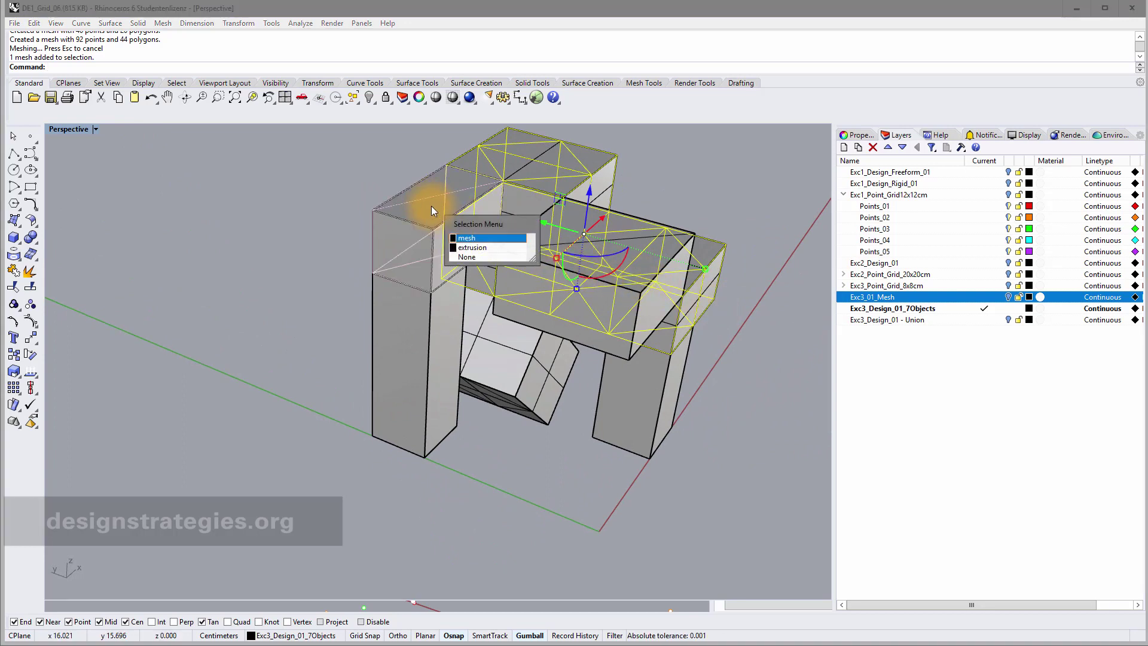
left_click(481, 237)
left_click(445, 313)
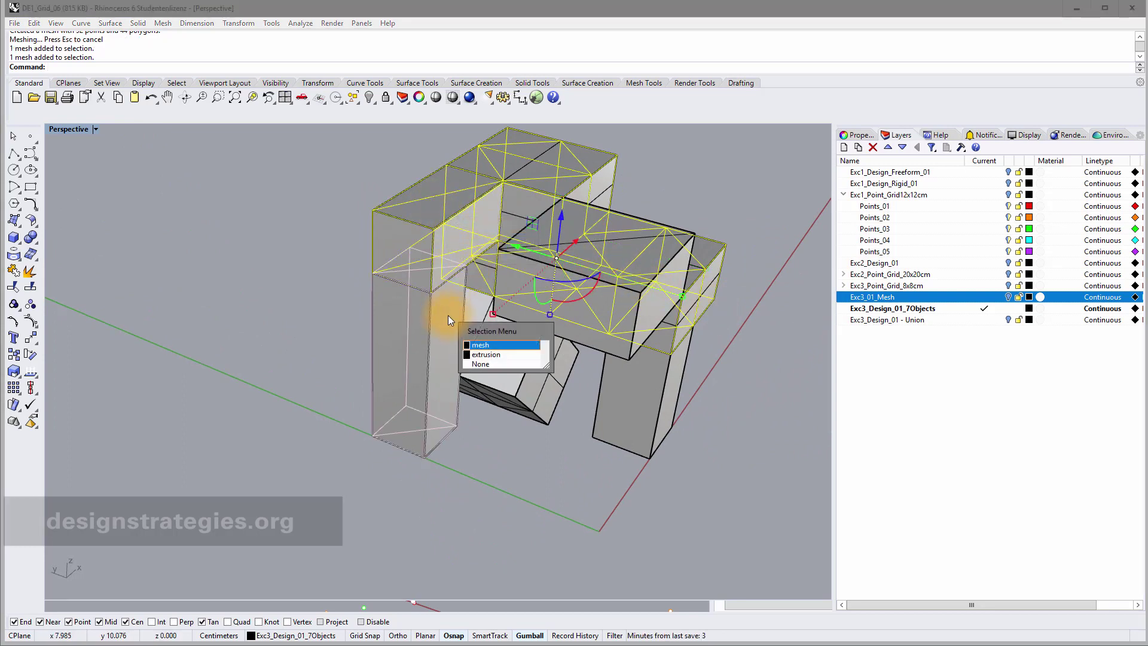
left_click(493, 343)
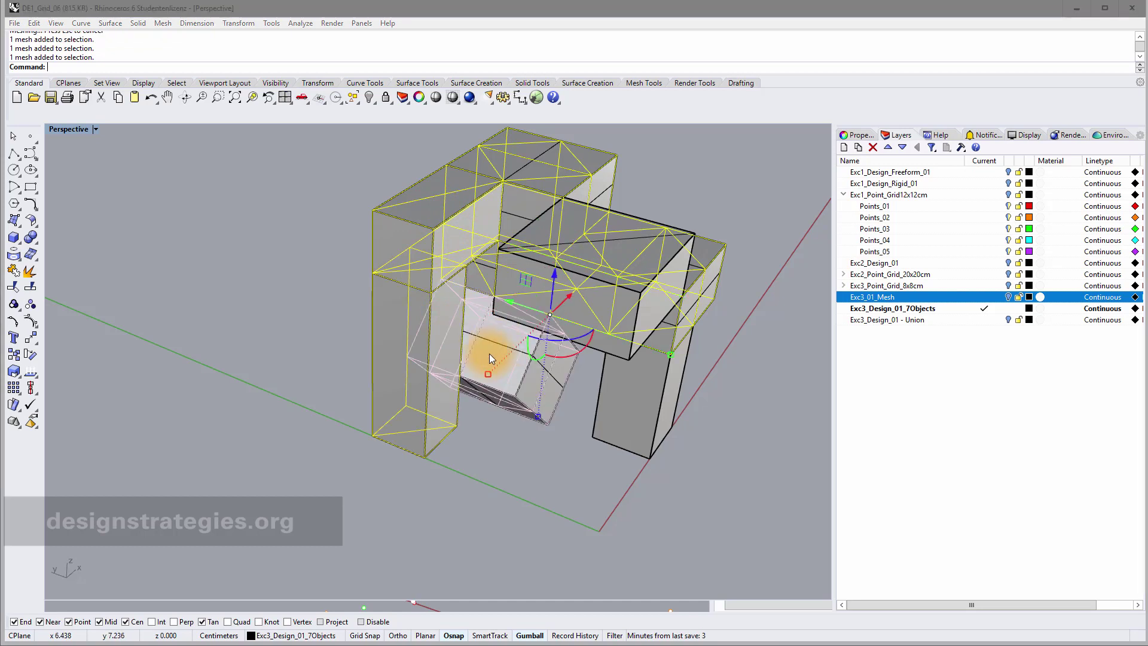
left_click(488, 353)
left_click(530, 387)
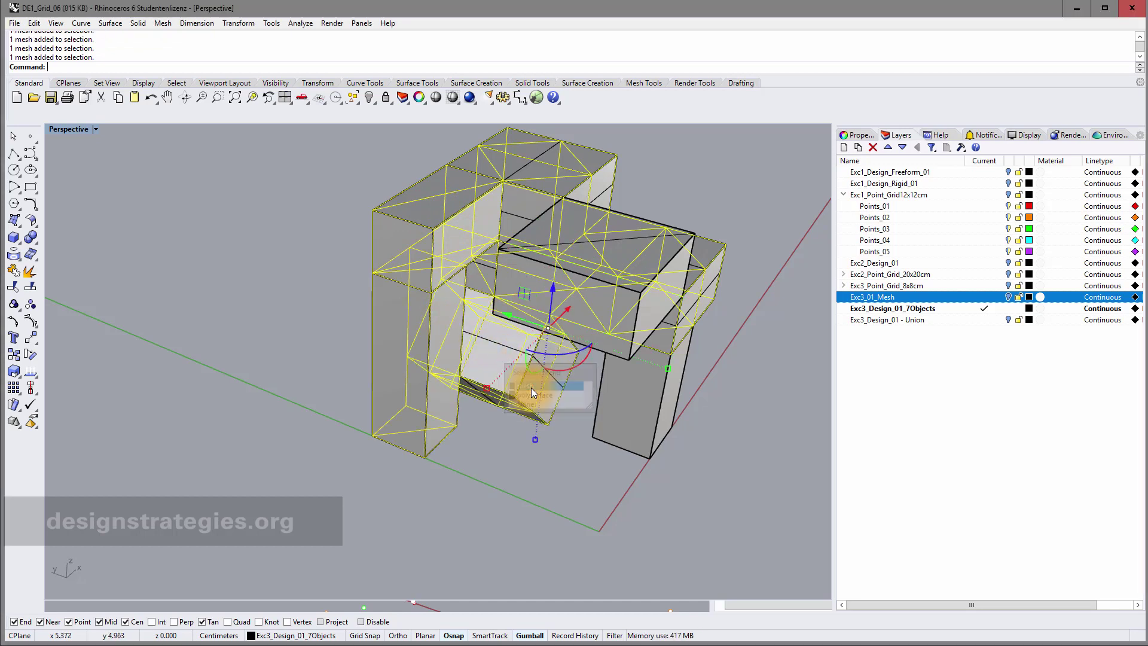
left_click(633, 410)
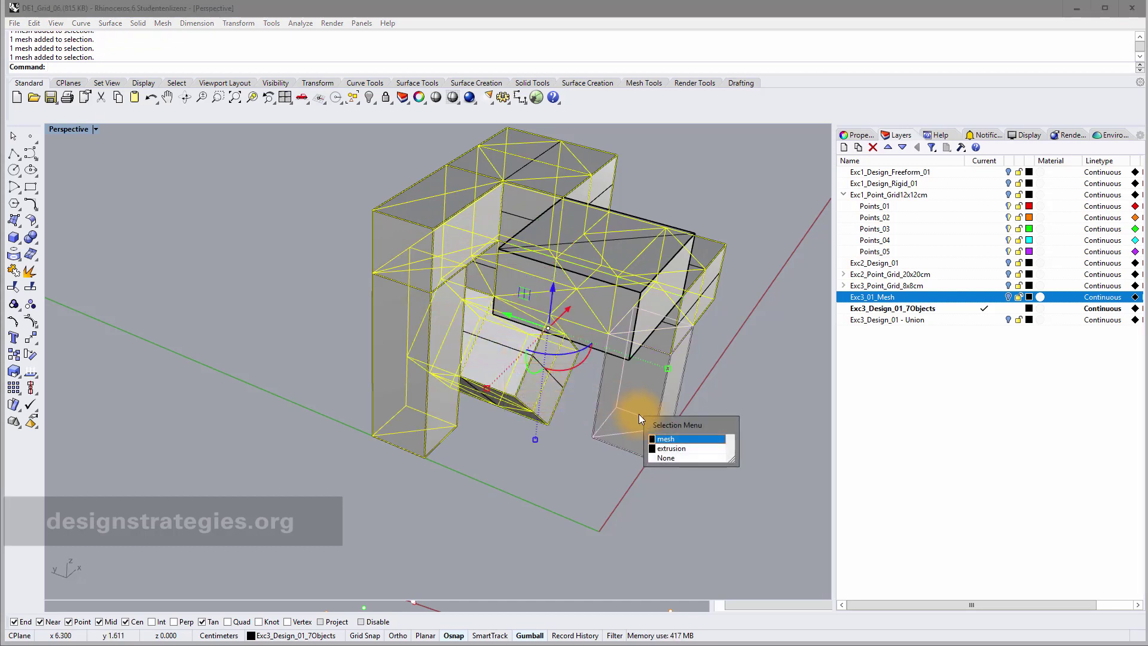
left_click(670, 440)
right_click_drag(709, 404, 576, 404)
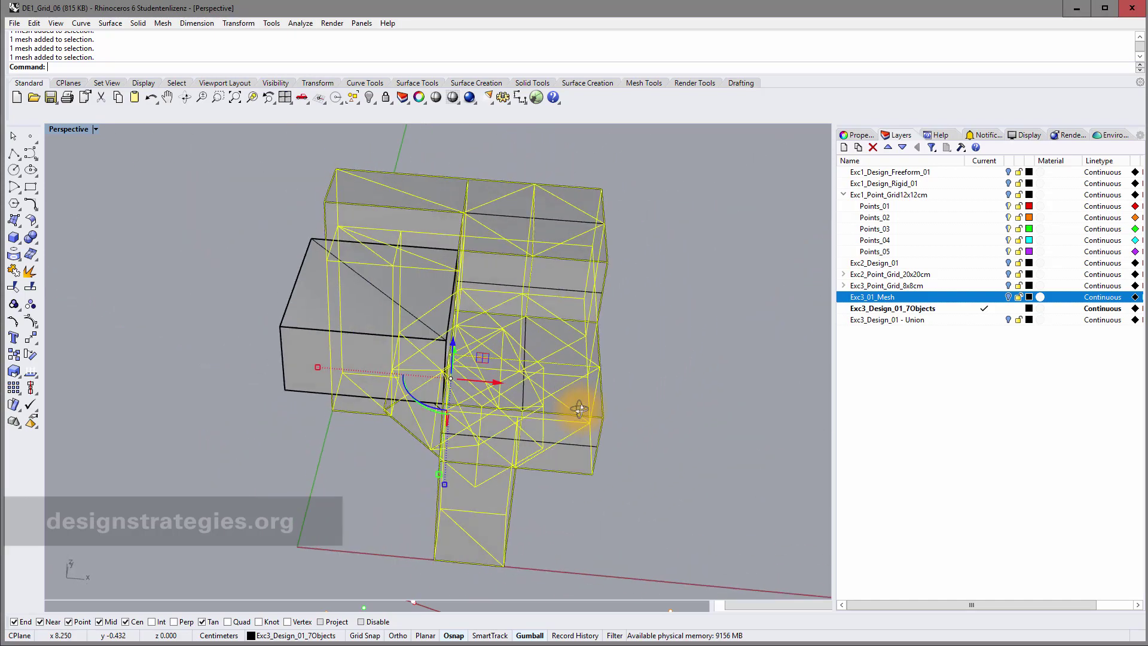
left_click(300, 315)
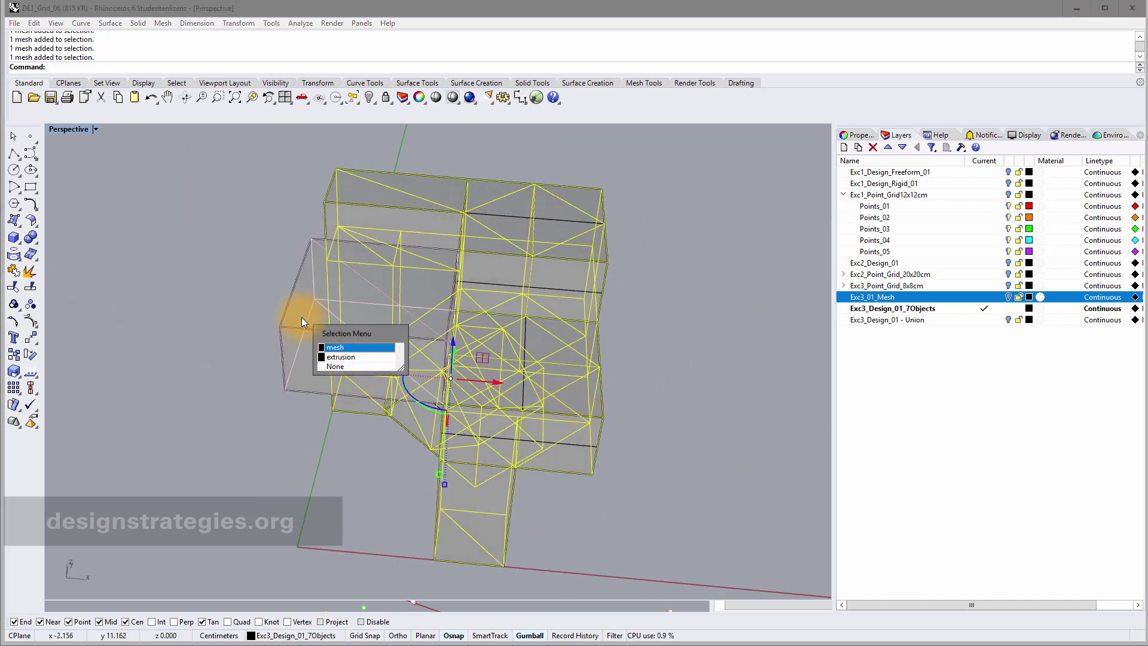
left_click(339, 346)
right_click_drag(289, 322, 308, 289)
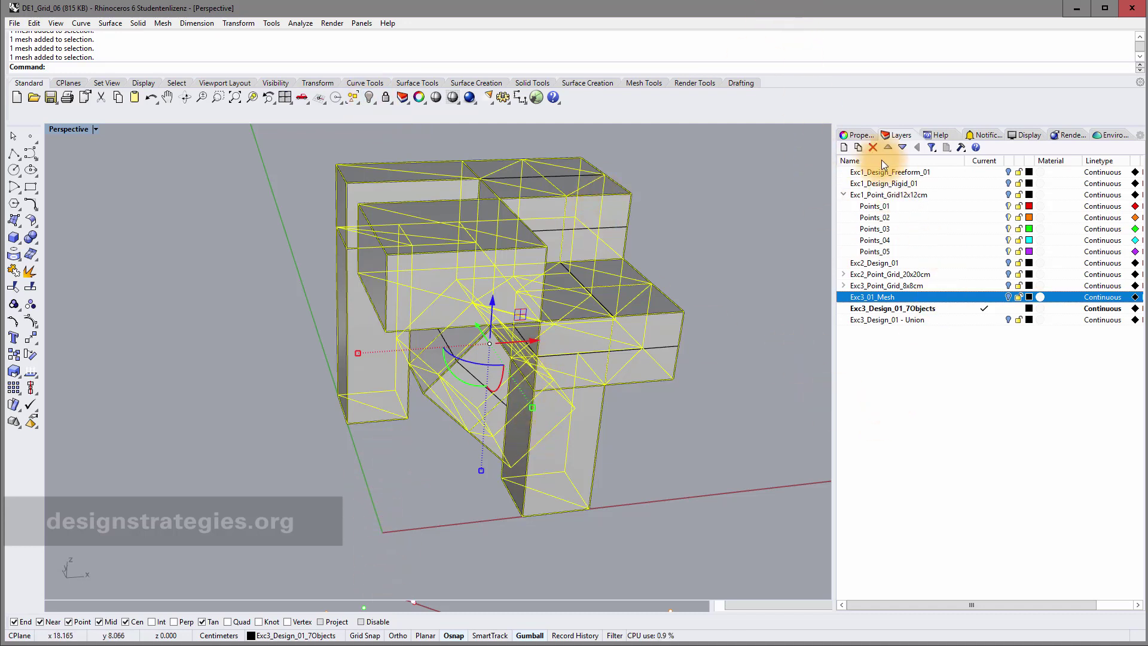
Step: Create a new layer named Exc3_02_mesh and move the six selected block meshes onto it
left_click(843, 146)
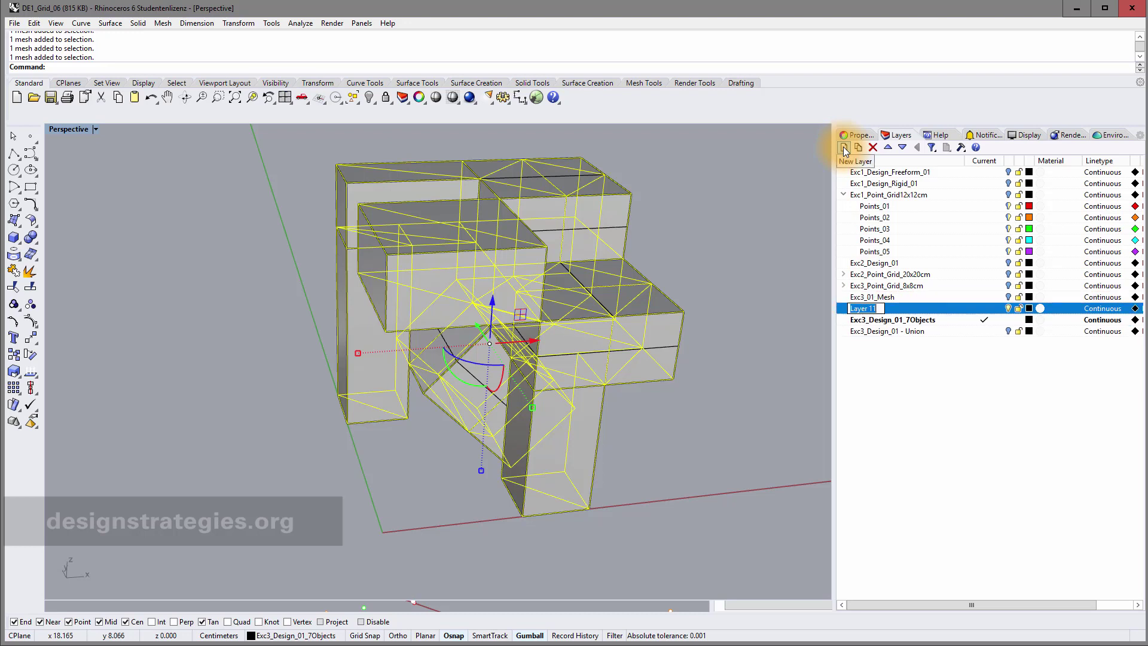
type("Exc")
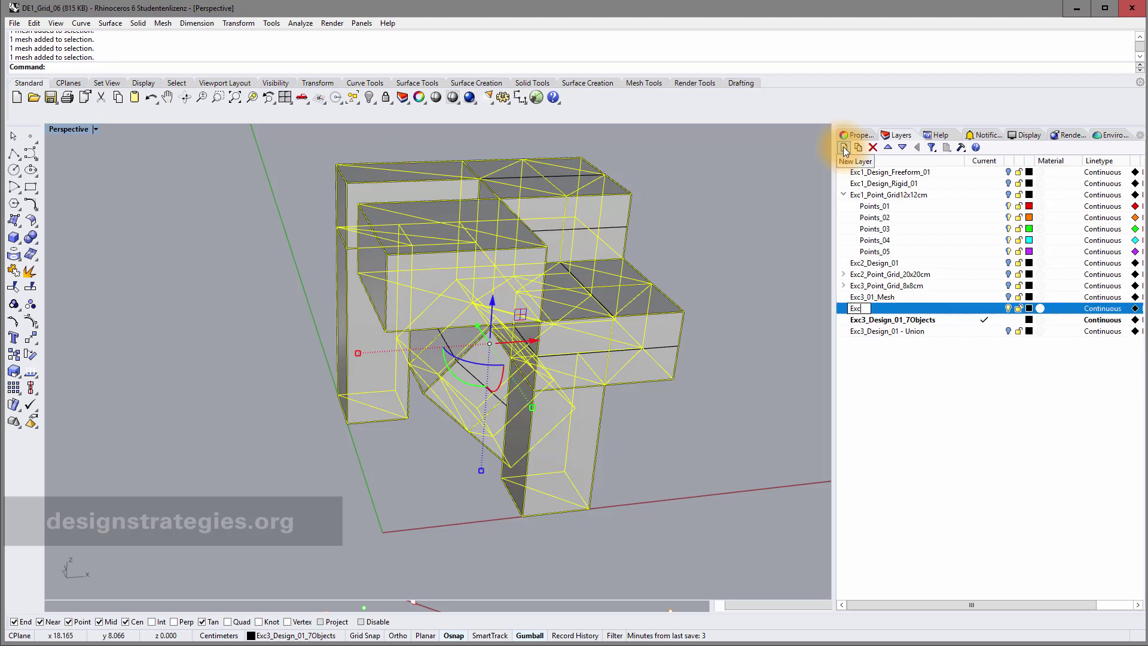
type("3_0")
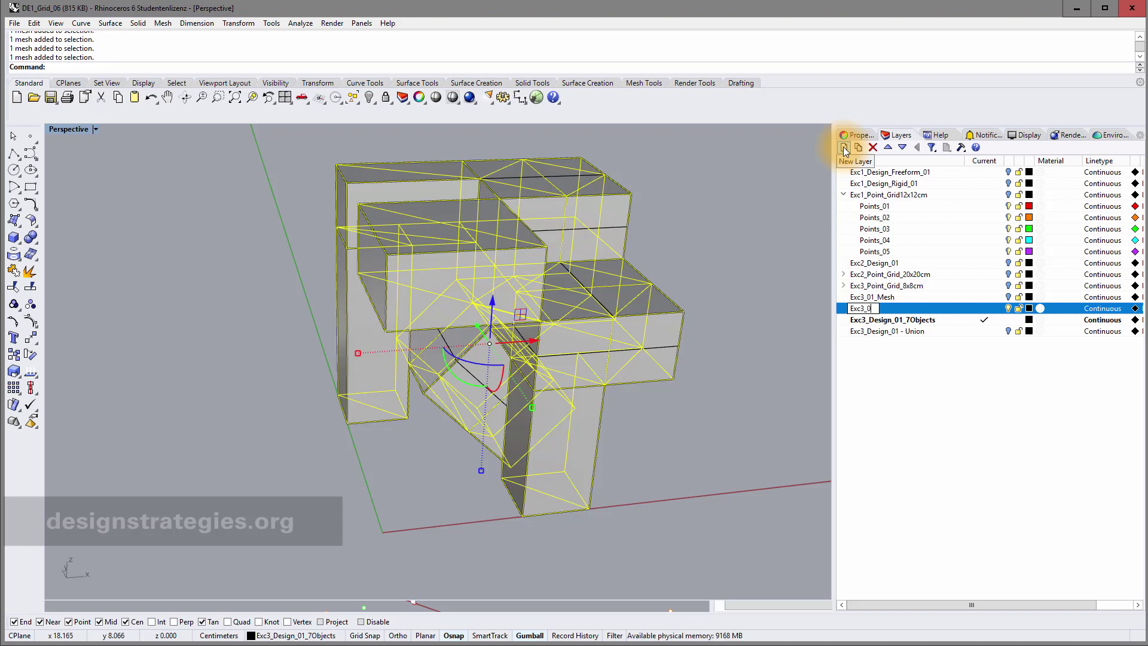
type("2_mesh")
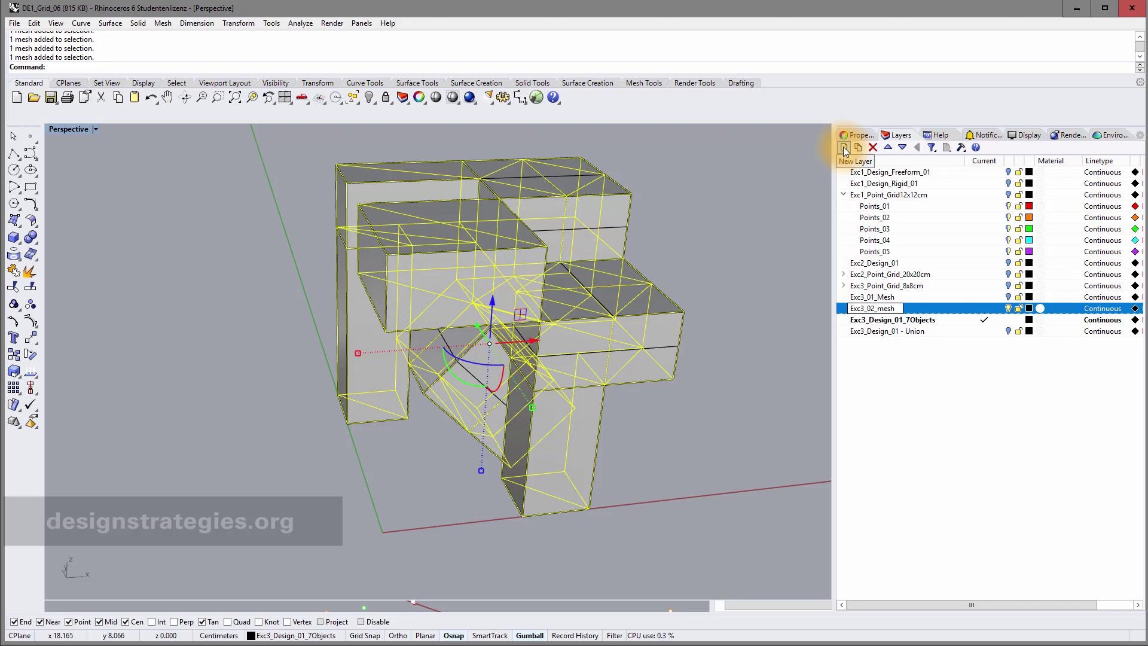
key("Return")
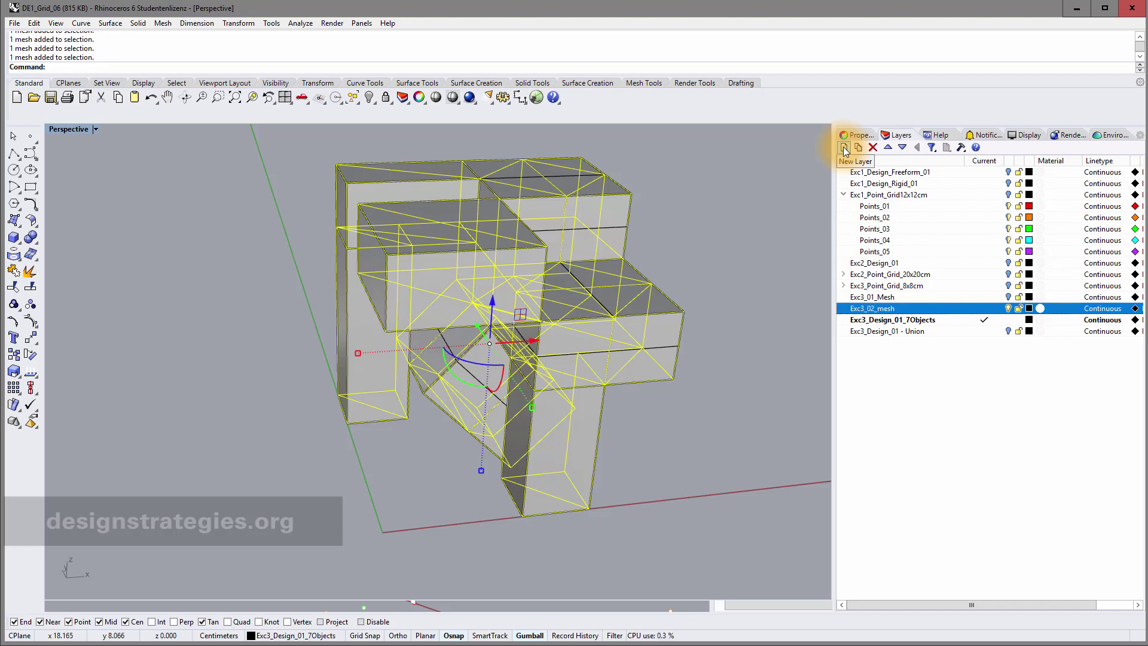
left_click(328, 633)
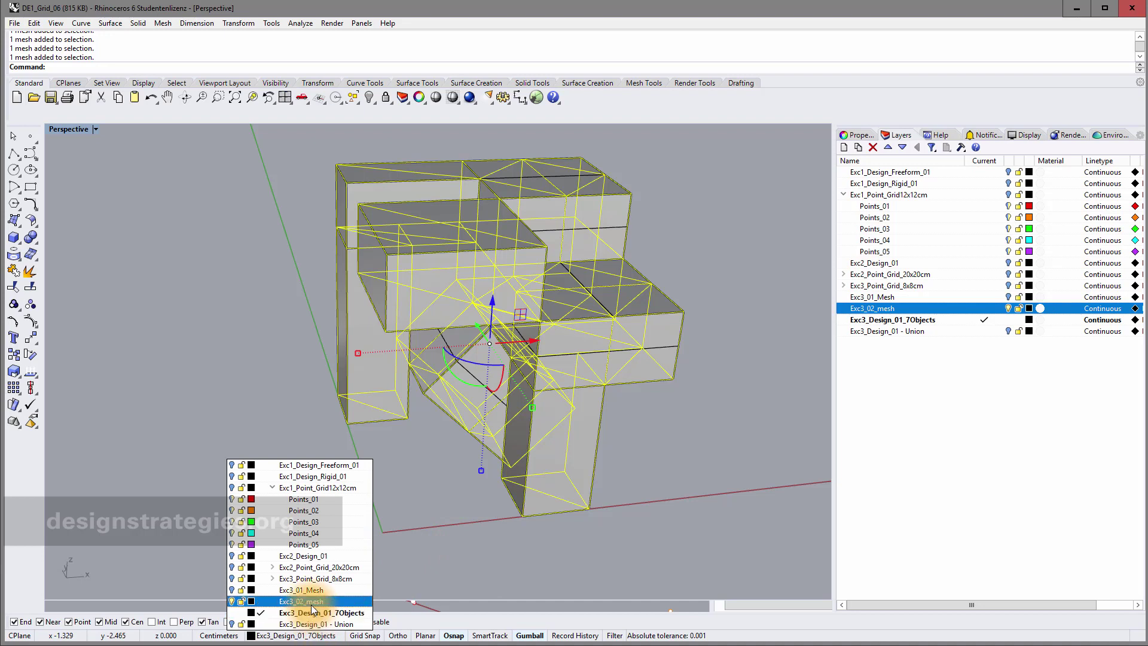
left_click(311, 603)
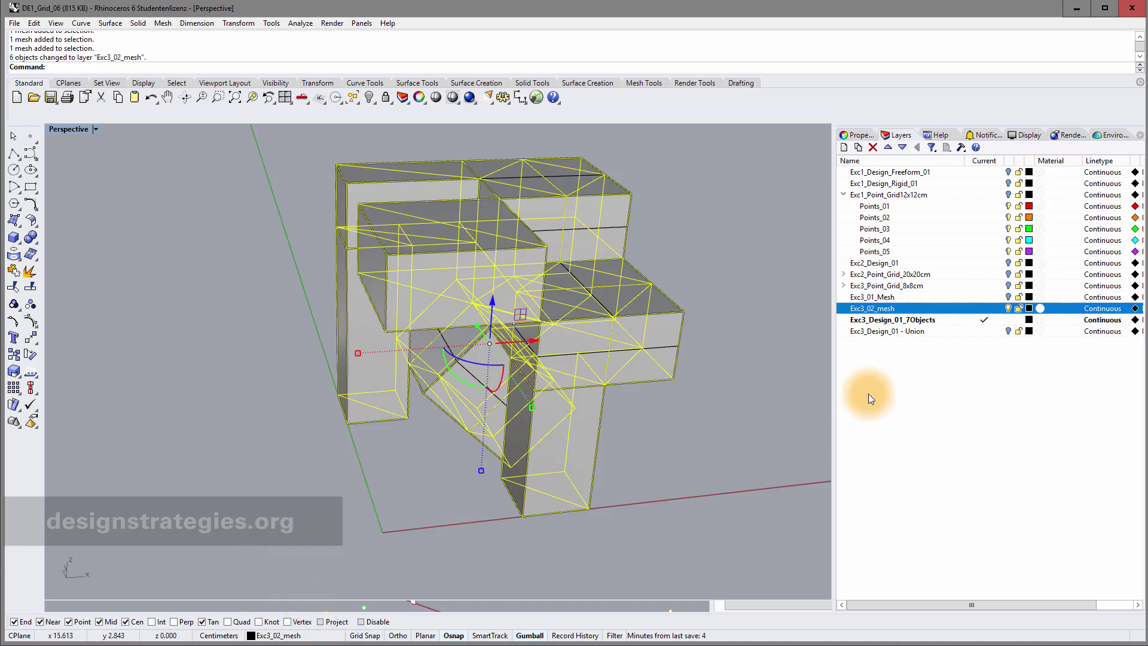
Step: Make Exc3_02_mesh the current layer and turn off the Exc3_Design_01_7Objects layer
left_click(982, 308)
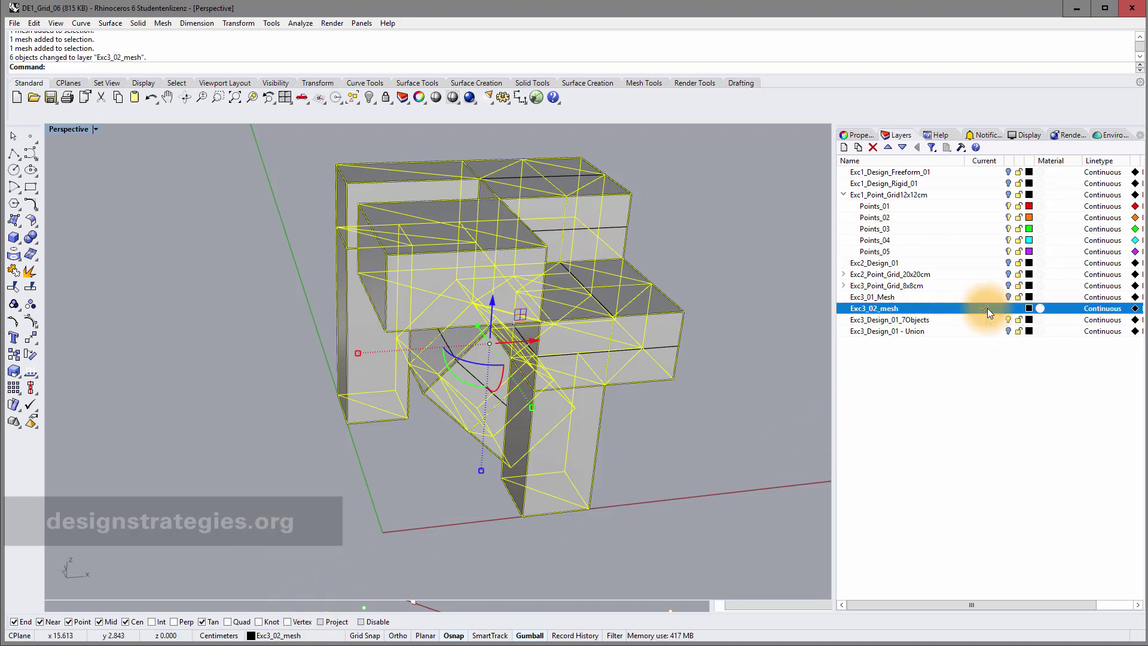
left_click(1009, 320)
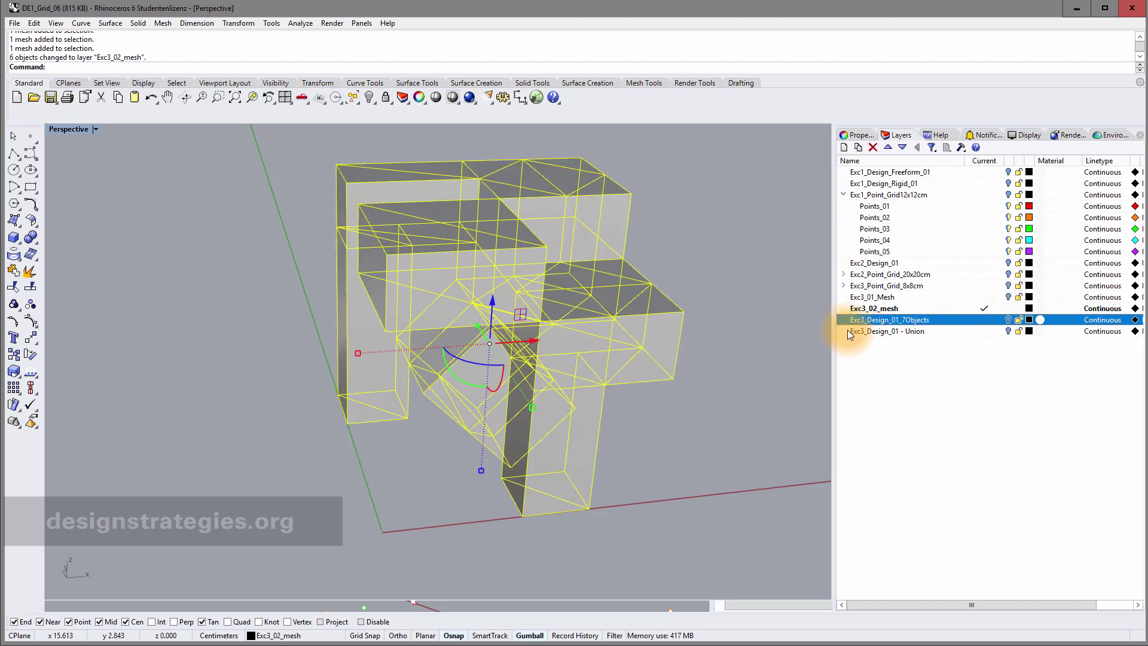
left_click(723, 480)
left_click(537, 321)
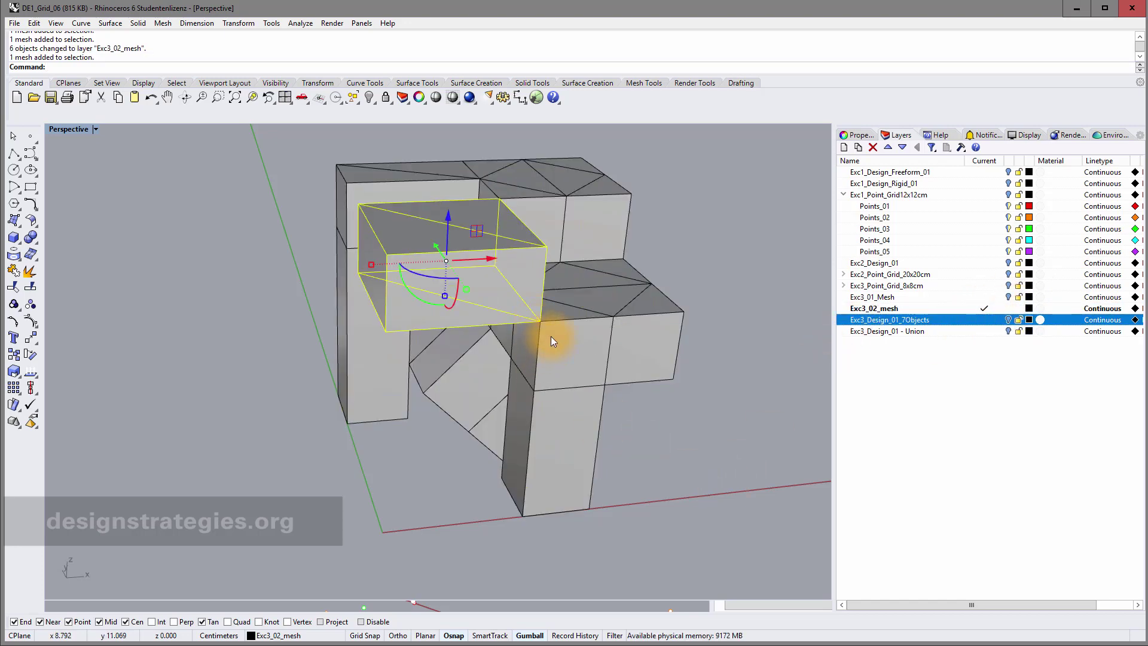
right_click_drag(551, 336, 478, 343)
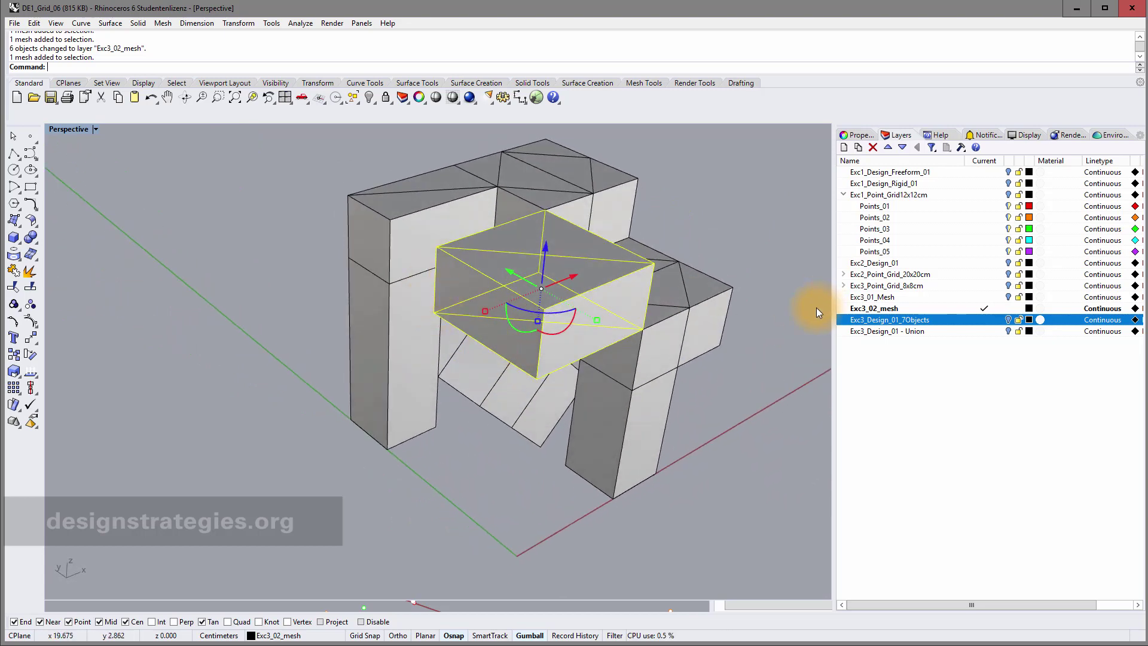
Step: Select all six block meshes and convert them to SubD objects with SubDFromMesh, keeping Creases=No and DeleteInput=Yes
left_click_drag(255, 137, 836, 614)
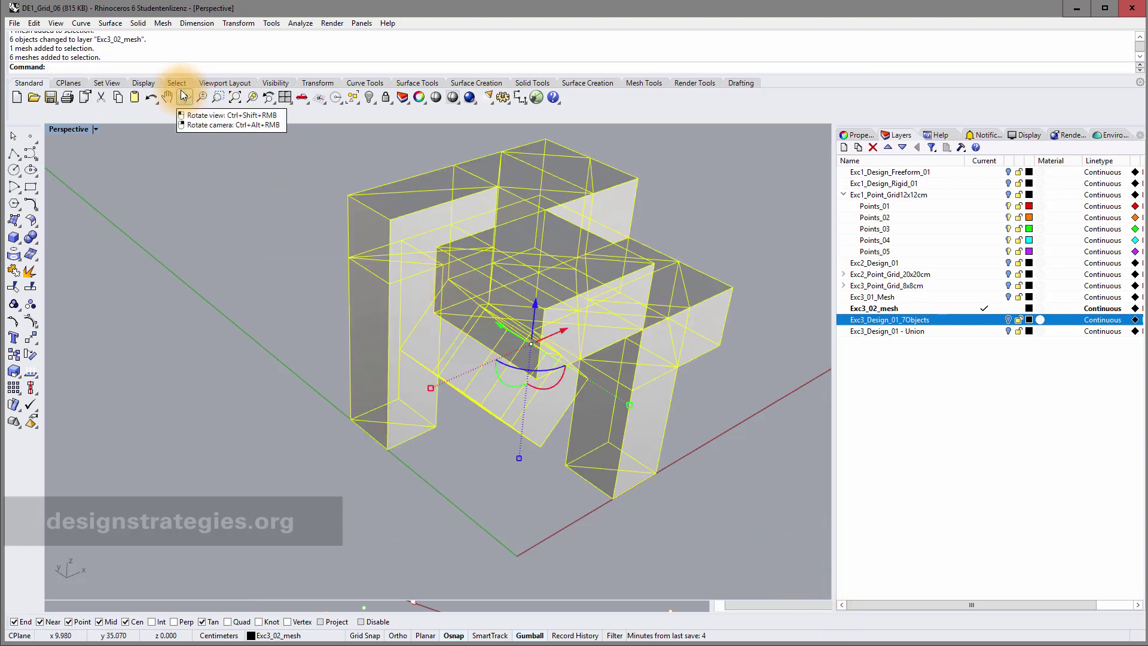
type("Subd")
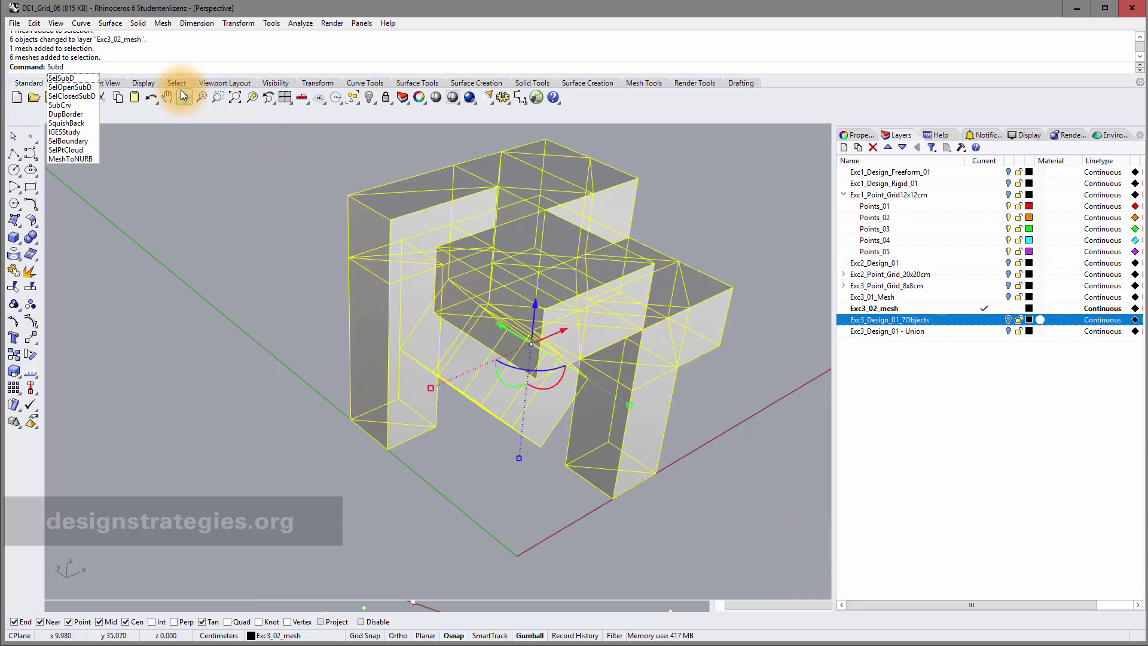
type("from")
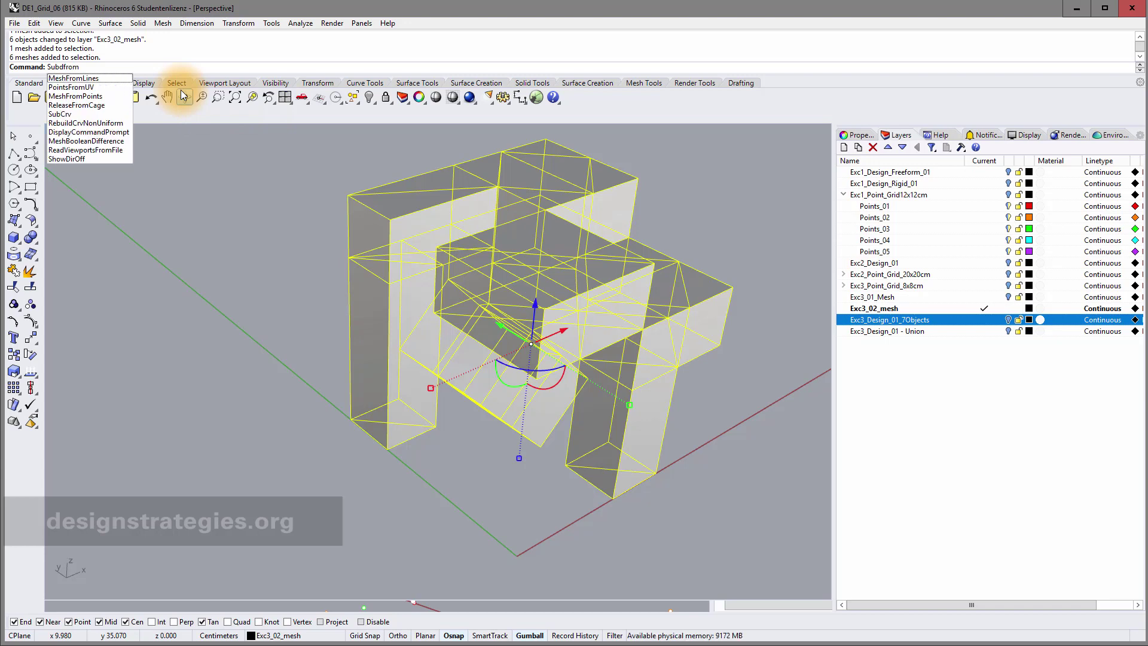
type("Mesh")
key("Return")
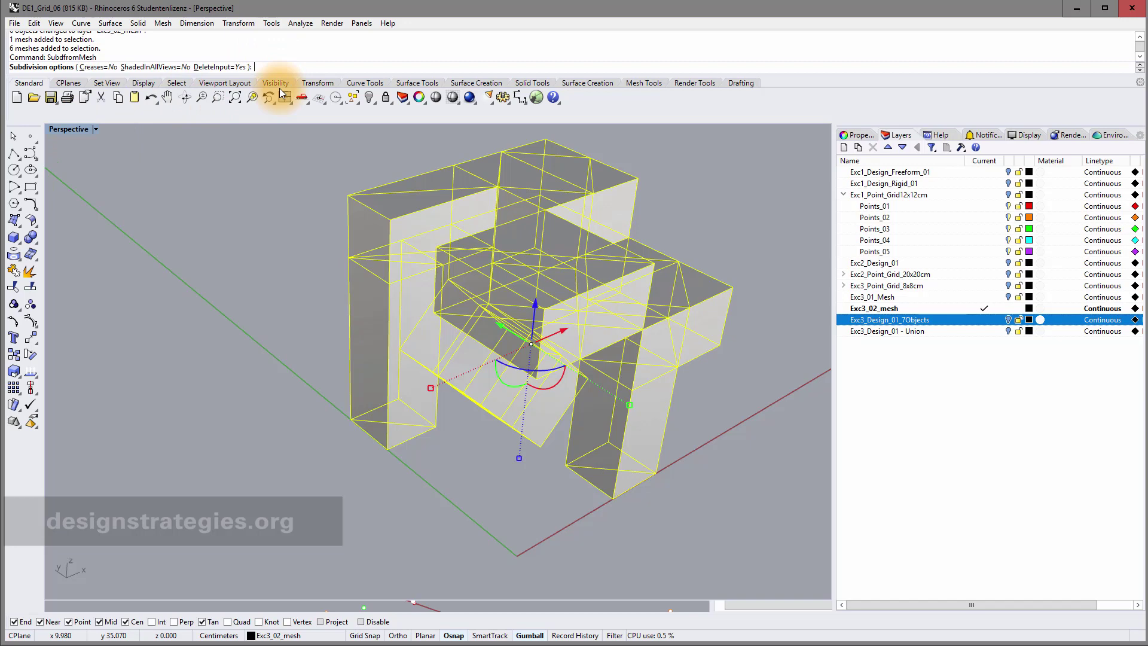
key("Return")
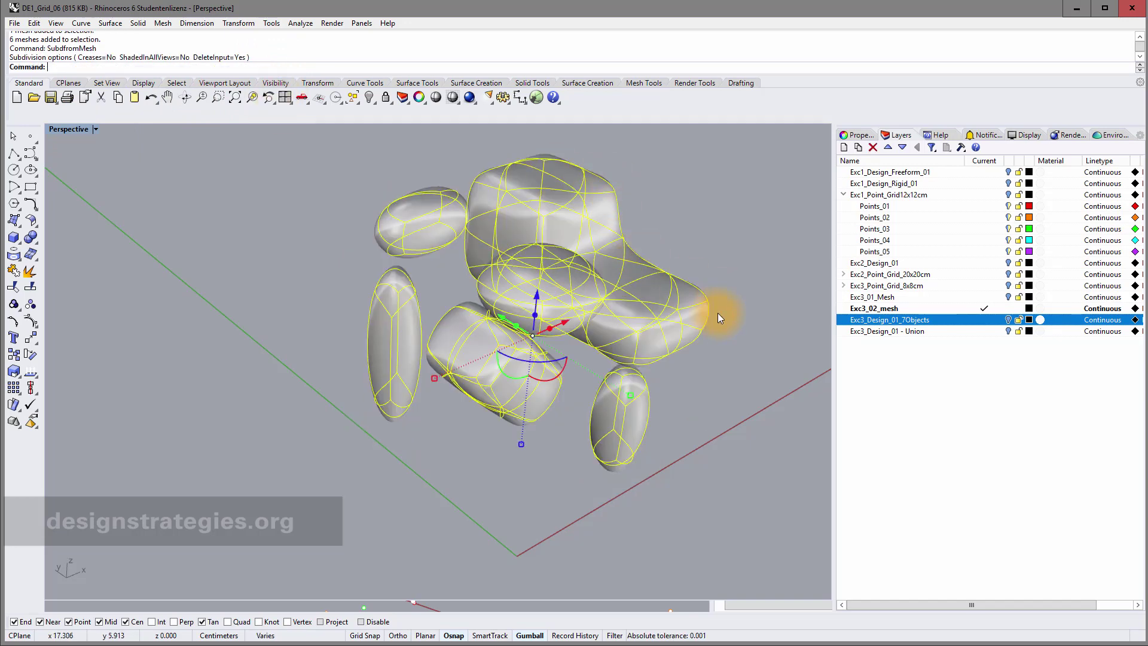
right_click_drag(711, 419, 701, 380)
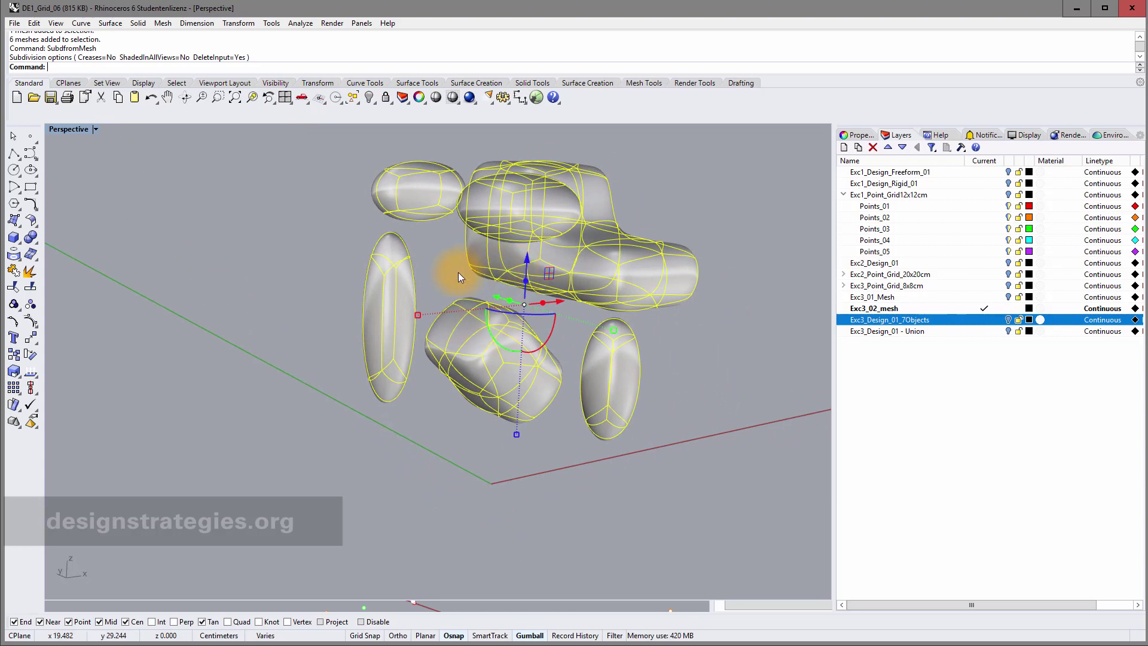
mouse_move(458, 271)
right_mouse_down()
mouse_move(479, 285)
mouse_move(456, 277)
mouse_move(454, 287)
right_mouse_up()
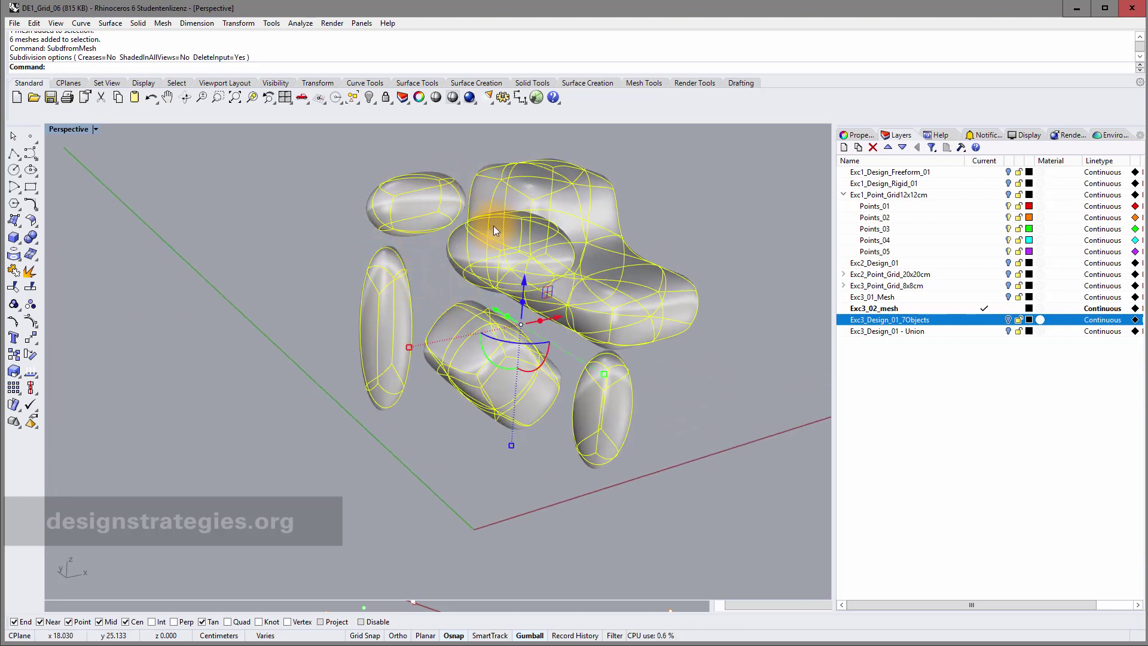
right_click_drag(586, 357, 502, 179)
Step: Undo the SubD conversion of the six block meshes
key("ctrl+z")
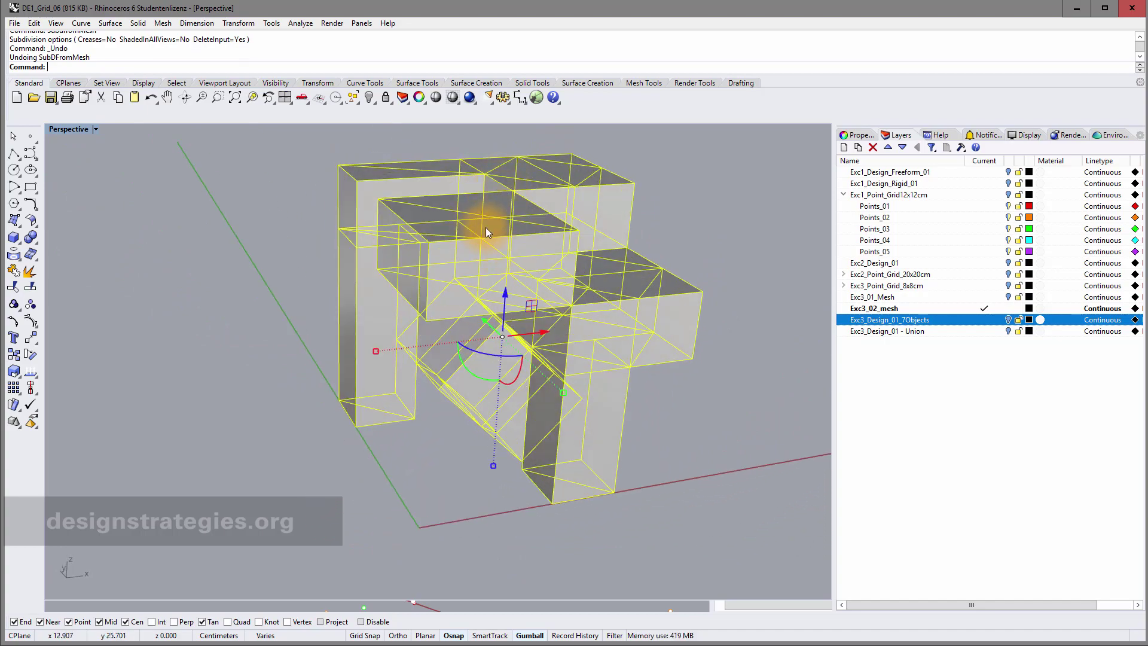
right_click_drag(332, 238, 357, 248)
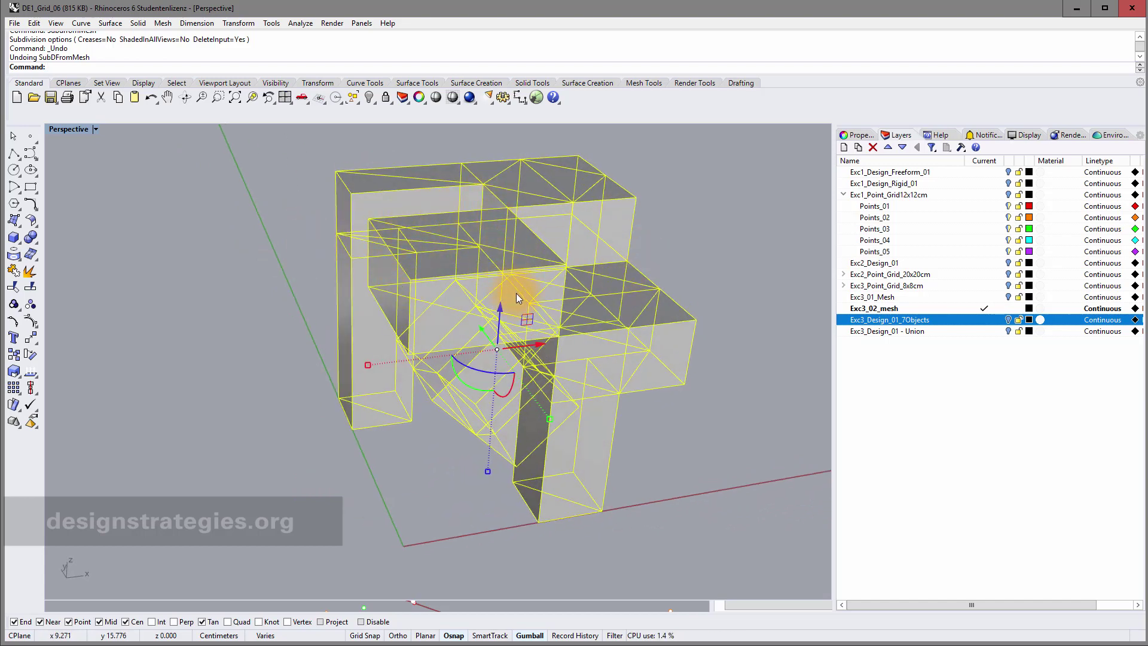
right_click_drag(464, 411, 455, 382)
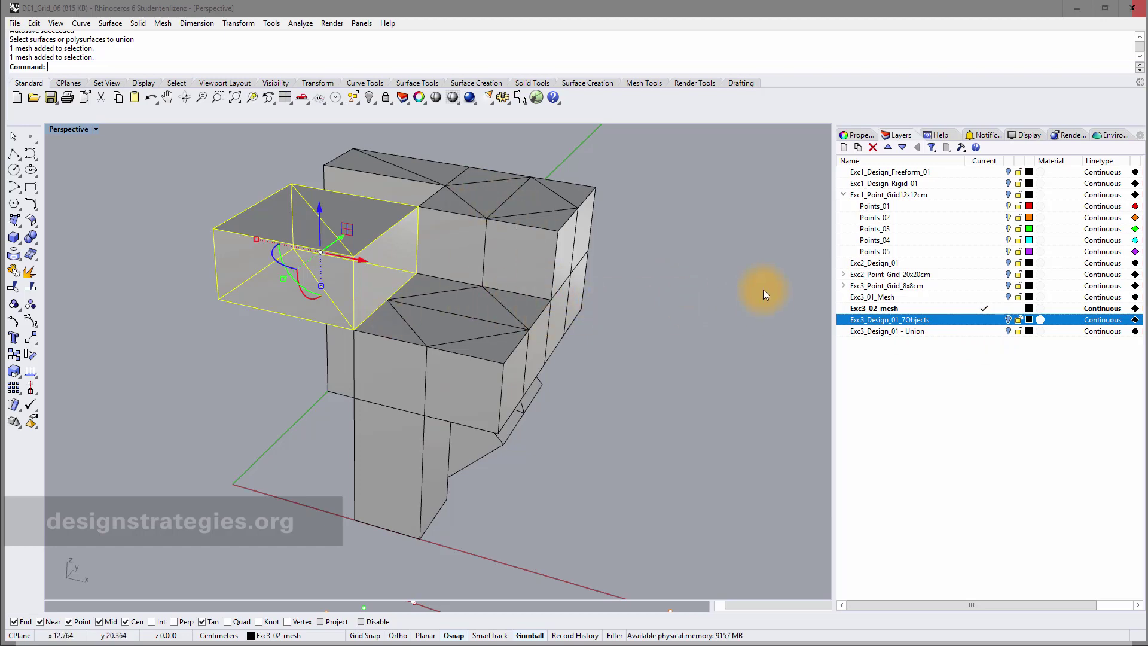
Step: Delete all six block meshes and make Exc3_Design_01_7Objects the current layer
left_click_drag(174, 144, 639, 557)
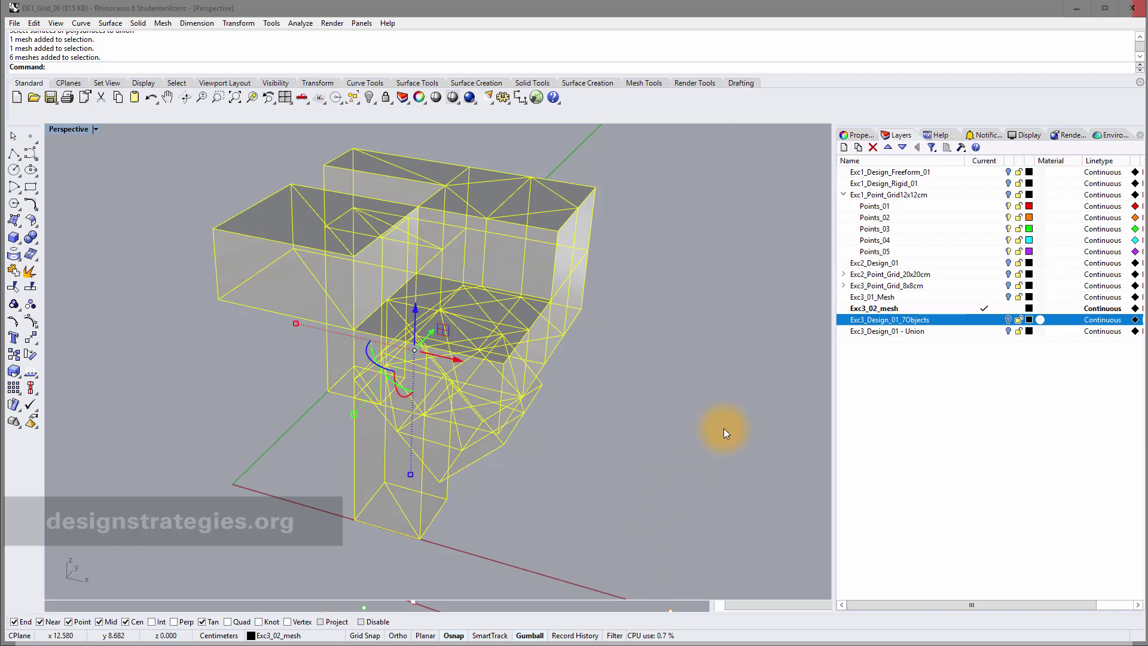
key("Delete")
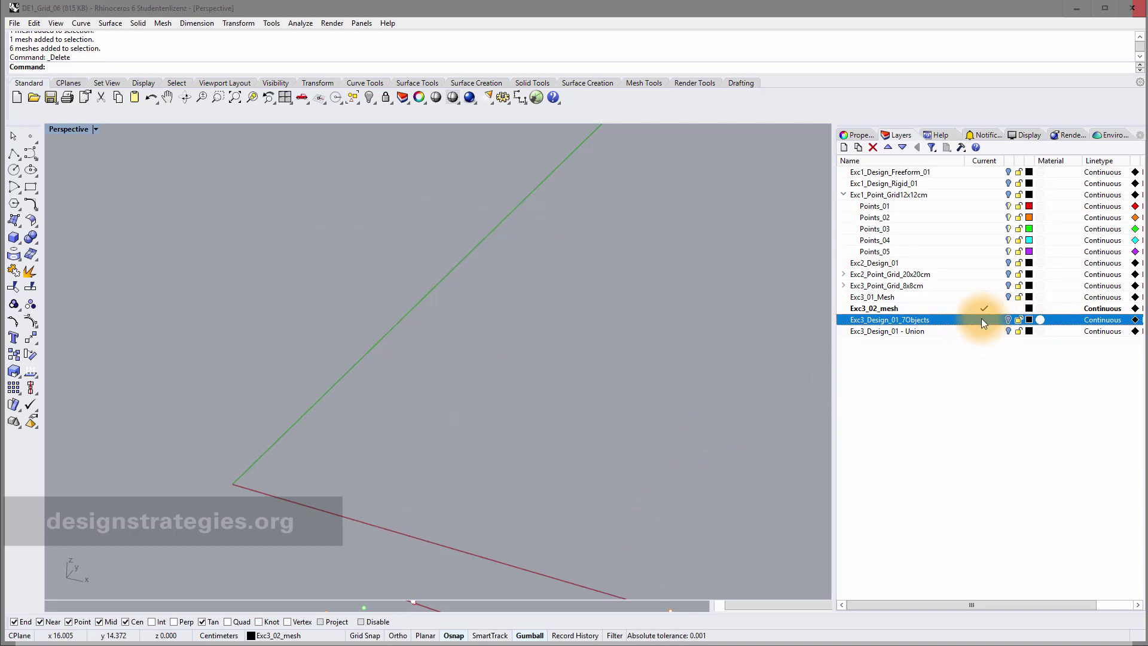
left_click(983, 321)
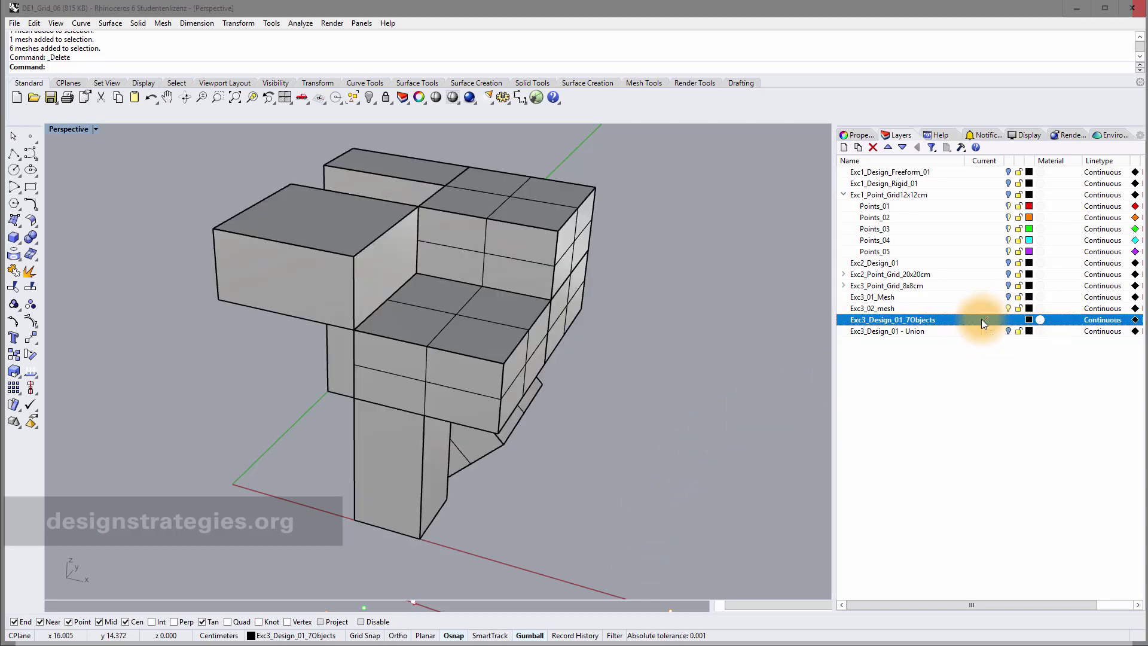
right_click_drag(556, 257, 448, 291)
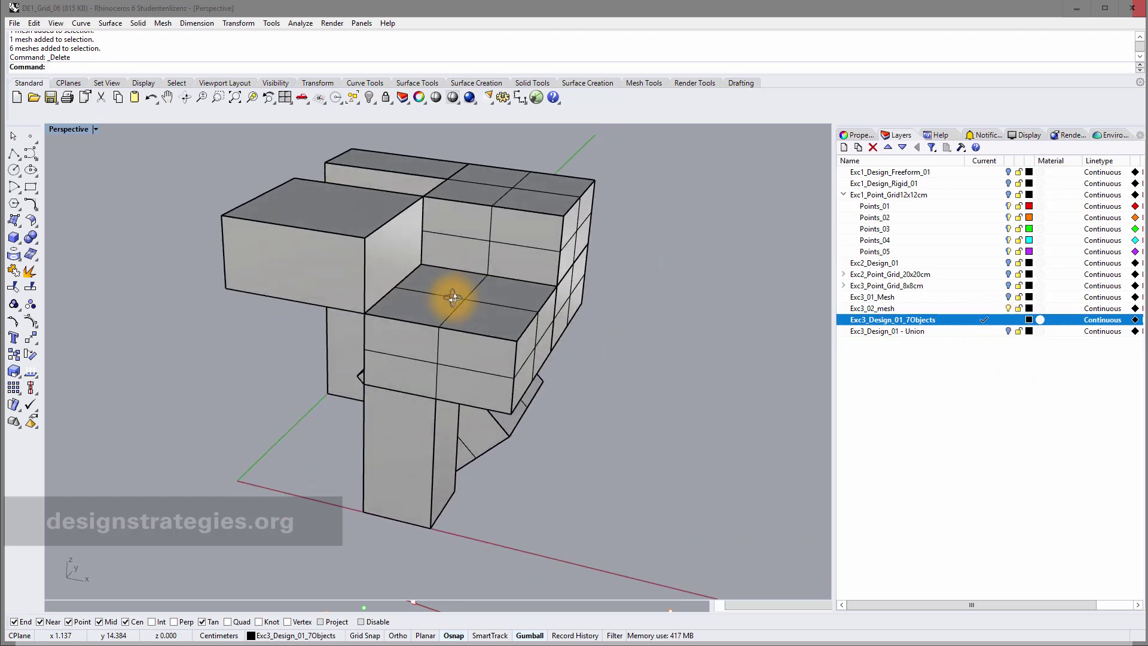
Step: Move the end face of the upper projecting block along X to the middle of the adjacent lower step, lengthening the block
left_click(365, 217)
left_click(662, 322)
left_click(397, 260, "ctrl+shift")
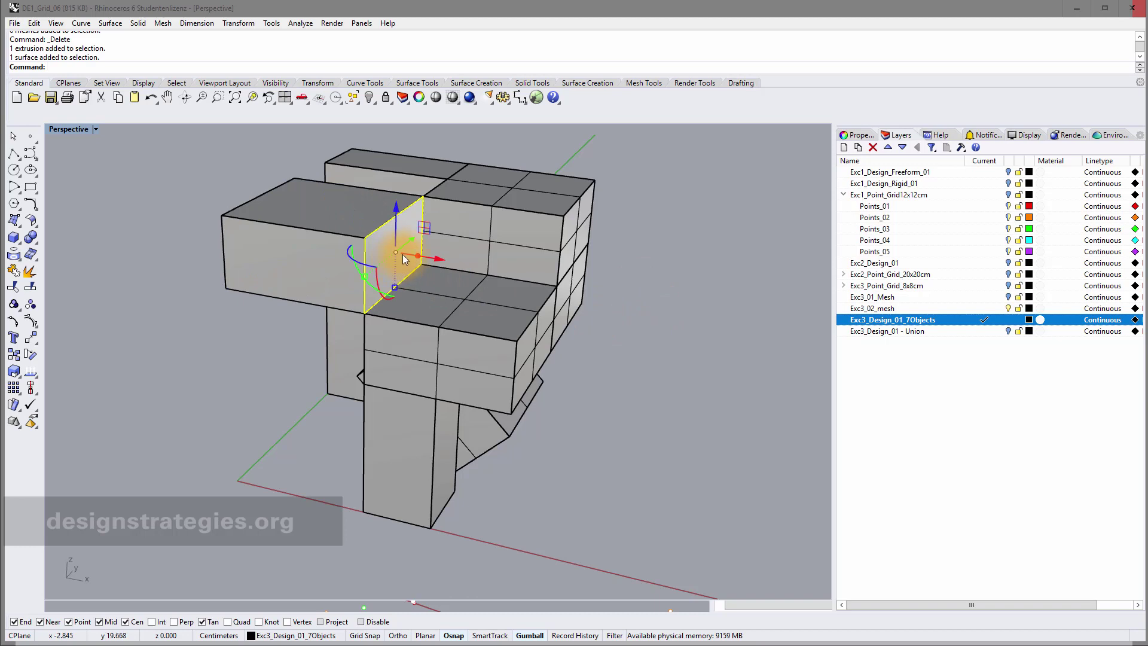
left_click_drag(427, 257, 489, 214)
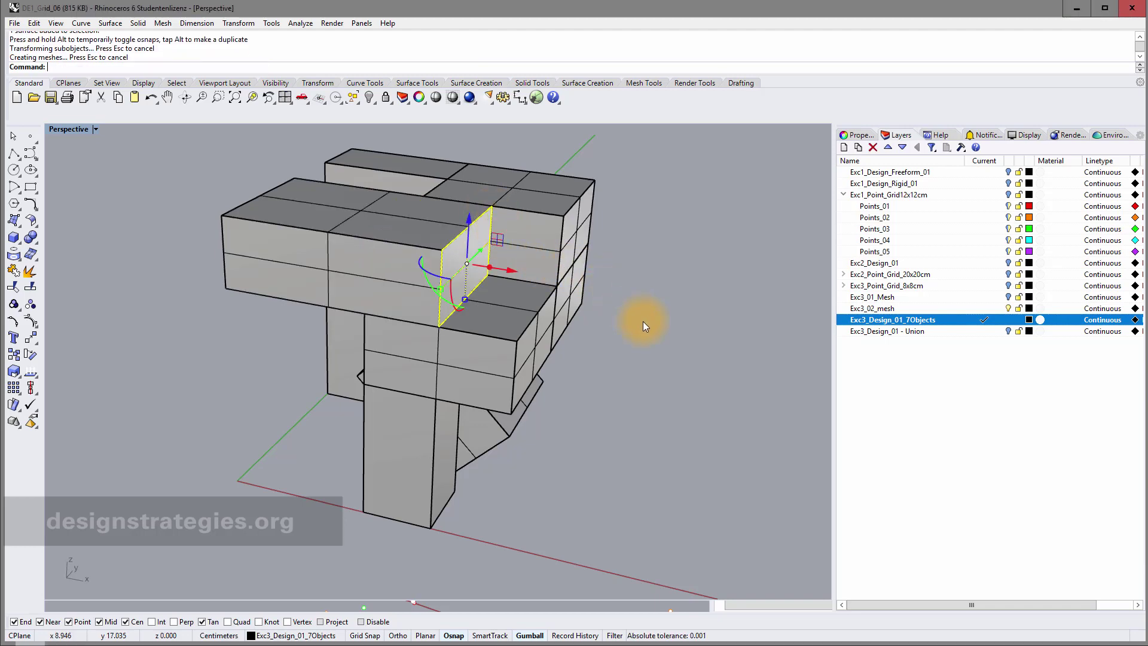
Step: Add the tilted block's sloping upper face to the selected end face and move both slightly up along Z
right_click_drag(643, 321, 640, 354)
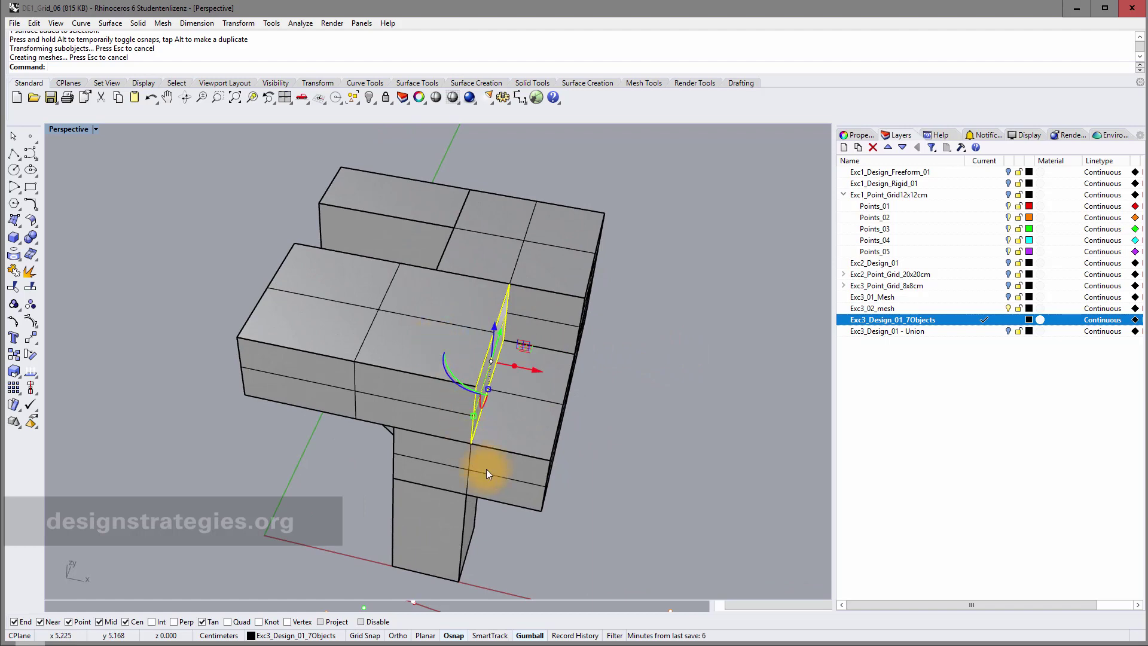
right_click_drag(607, 484, 403, 330)
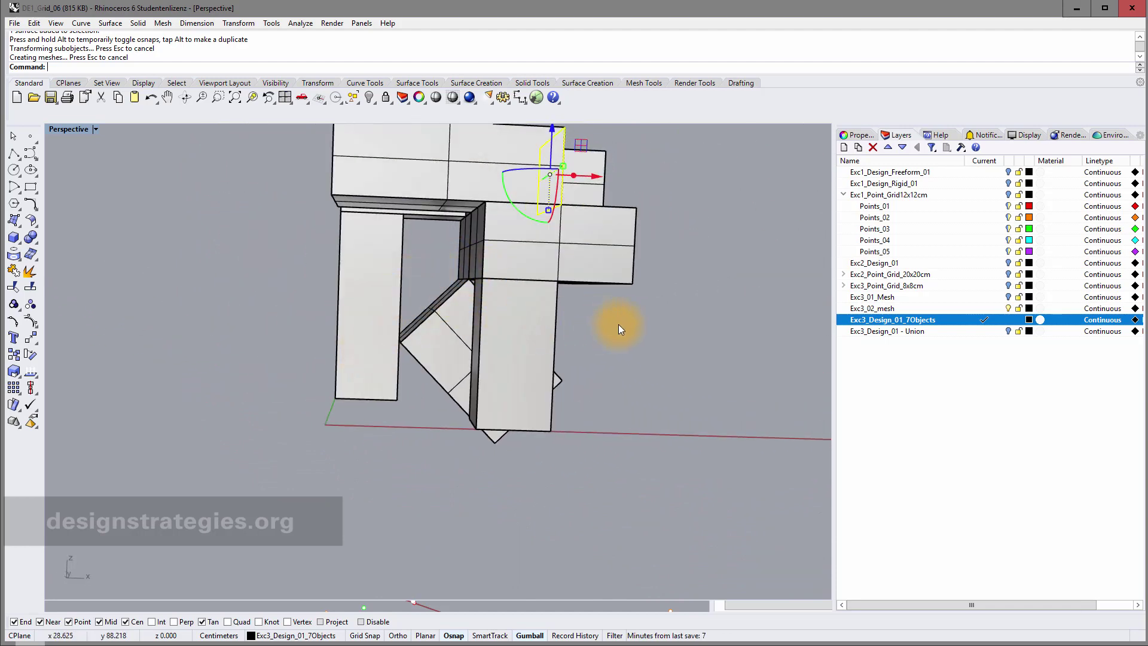
right_click_drag(618, 324, 543, 326)
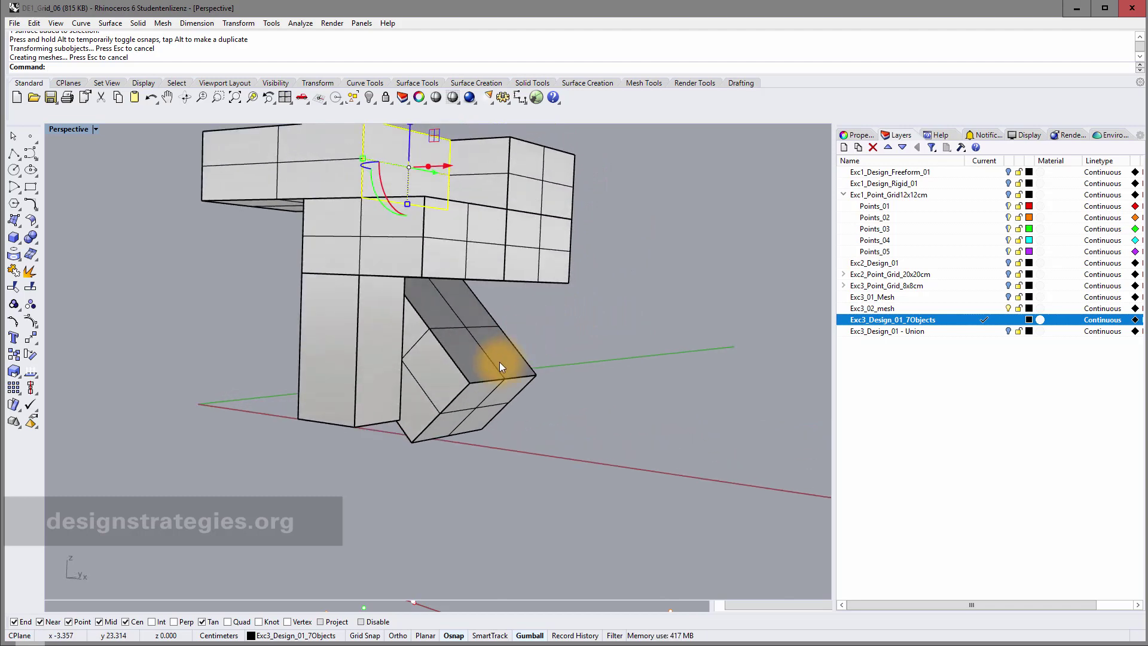
right_click_drag(476, 361, 573, 334)
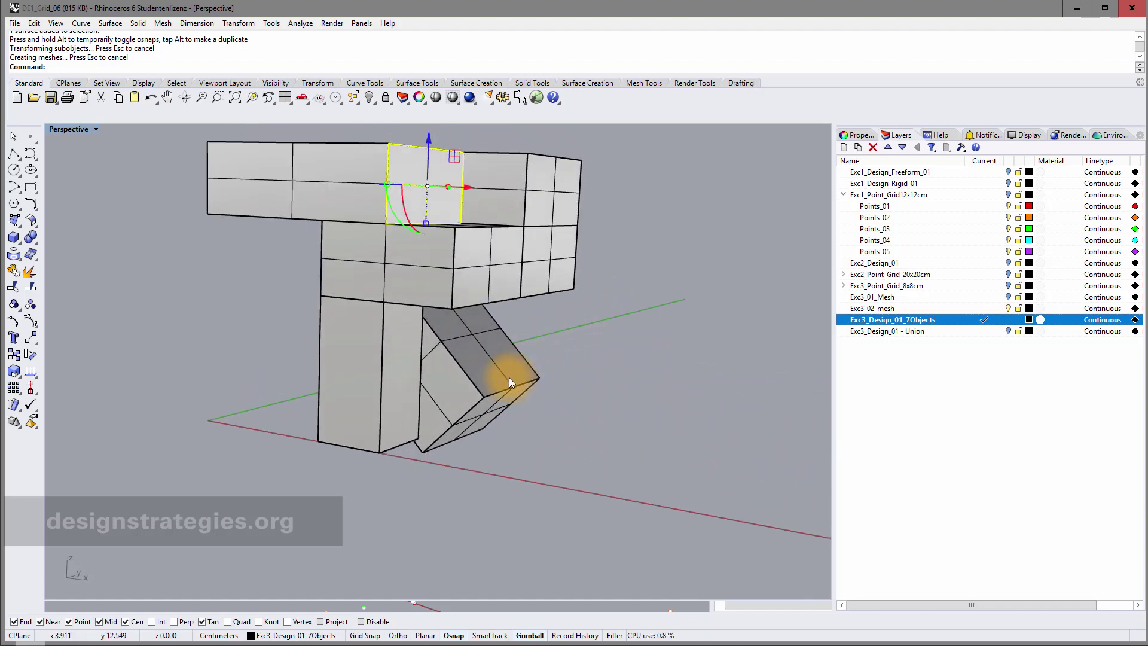
left_click(479, 362, "ctrl+shift")
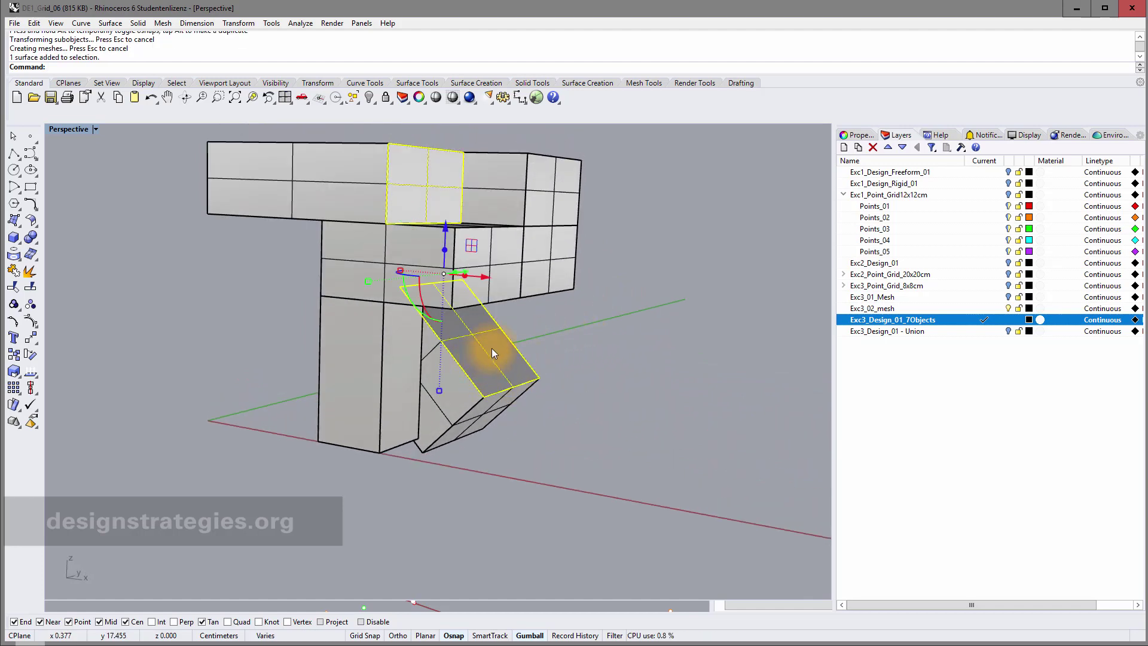
right_click_drag(491, 353, 544, 325)
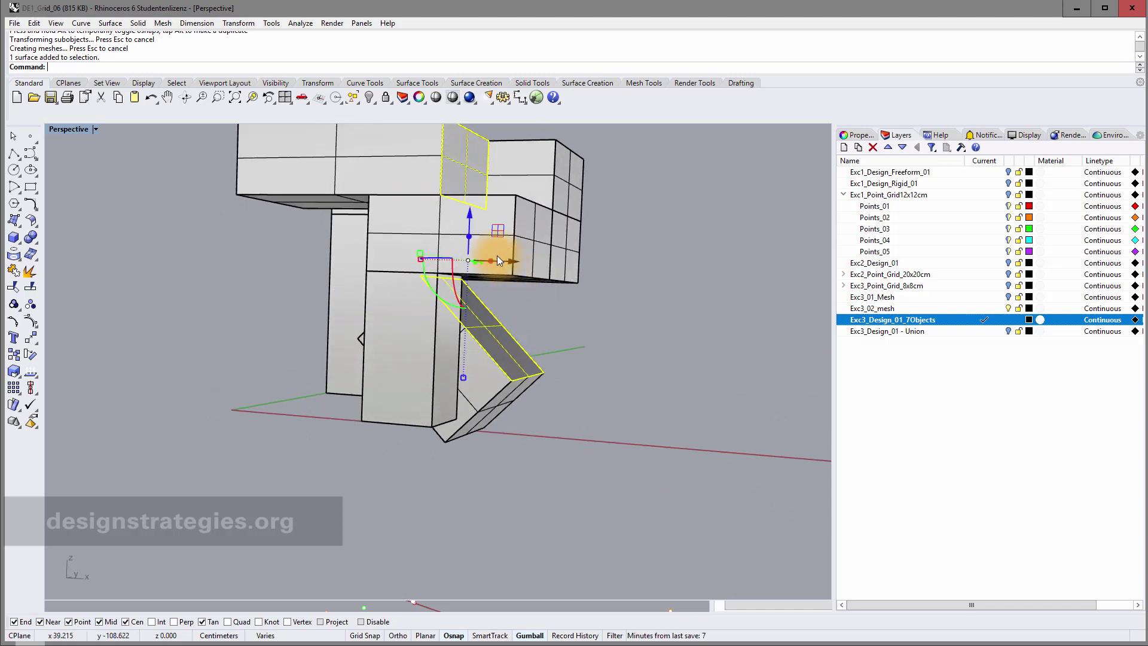
left_click_drag(468, 222, 508, 246)
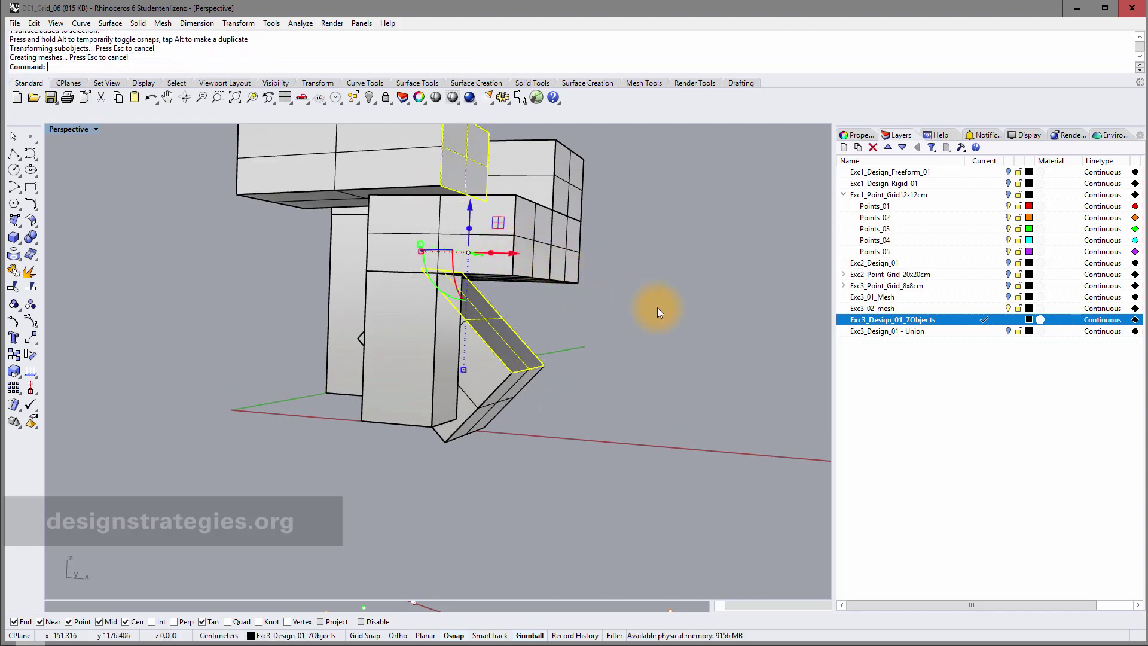
left_click(683, 310)
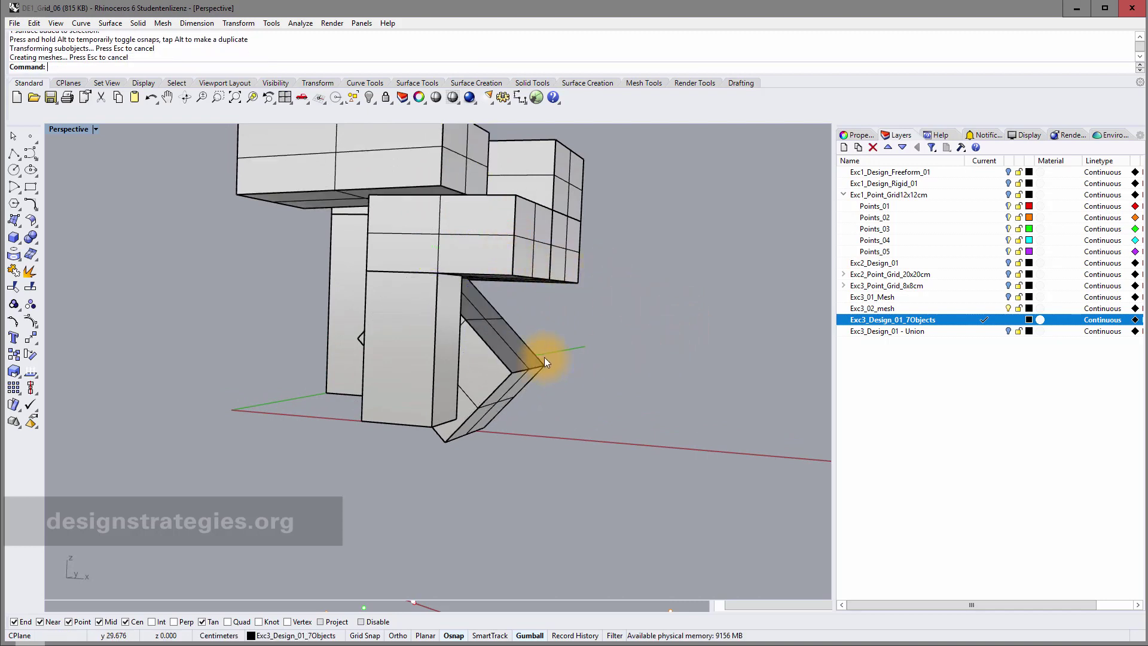
Step: Move only the tilted block's sloping upper face further up along Z into the blocks above
left_click(504, 353, "ctrl+shift")
mouse_move(564, 317)
right_mouse_down()
mouse_move(584, 317)
mouse_move(566, 324)
right_mouse_up()
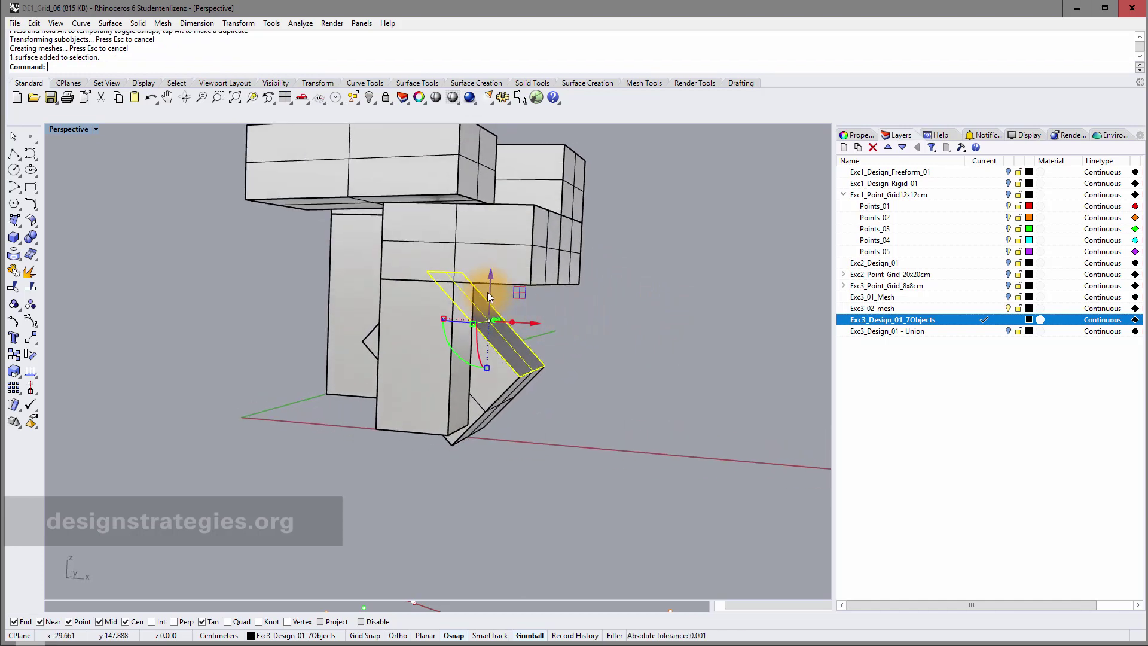
left_click_drag(489, 288, 538, 282)
right_click_drag(568, 310, 634, 328)
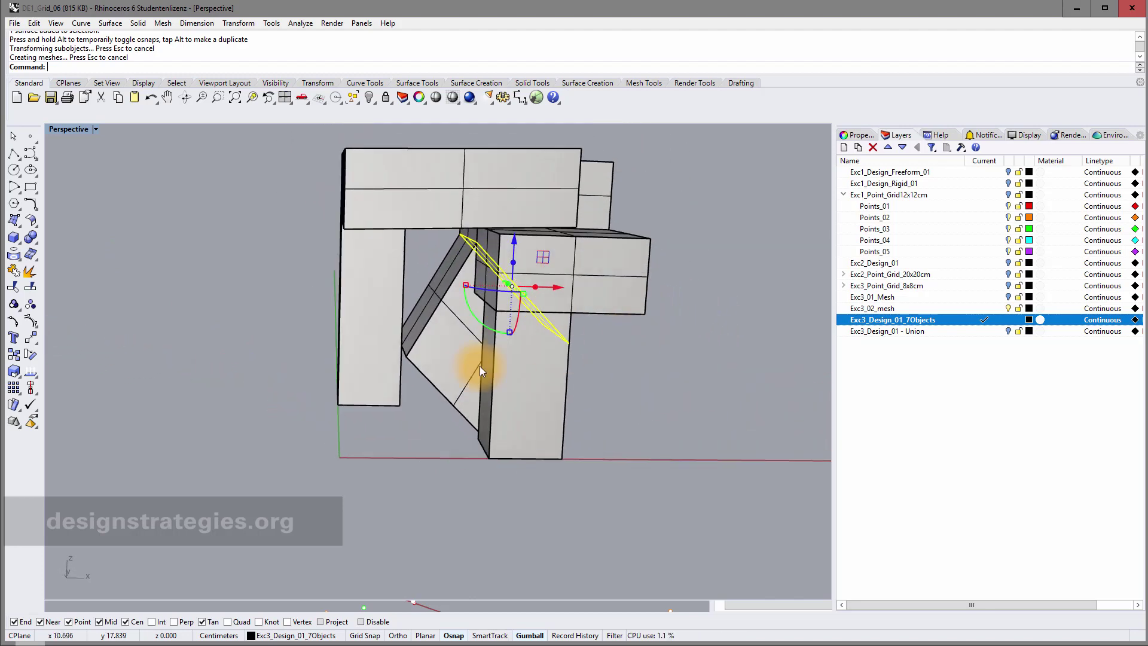
Step: Select the tilted block's corner edge that touches the neighbouring vertical column
scroll(410, 343, "up", 4)
mouse_move(394, 272)
right_mouse_down()
mouse_move(397, 248)
mouse_move(402, 273)
right_mouse_up()
left_click(415, 476)
right_click_drag(416, 482, 416, 436)
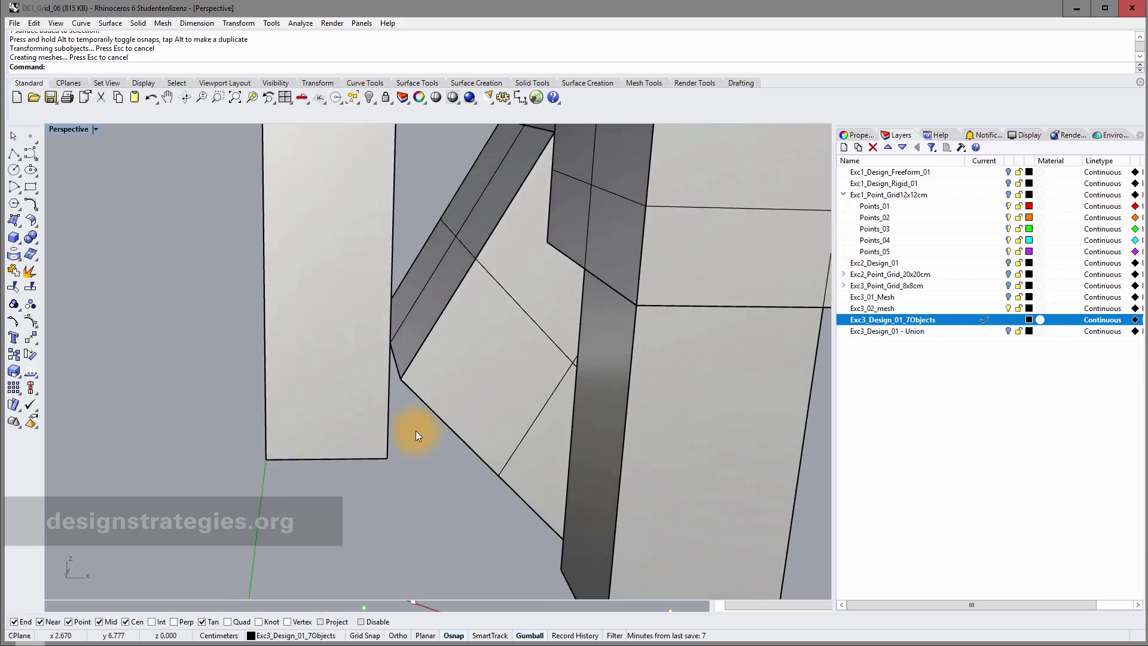
left_click(396, 362, "ctrl+shift")
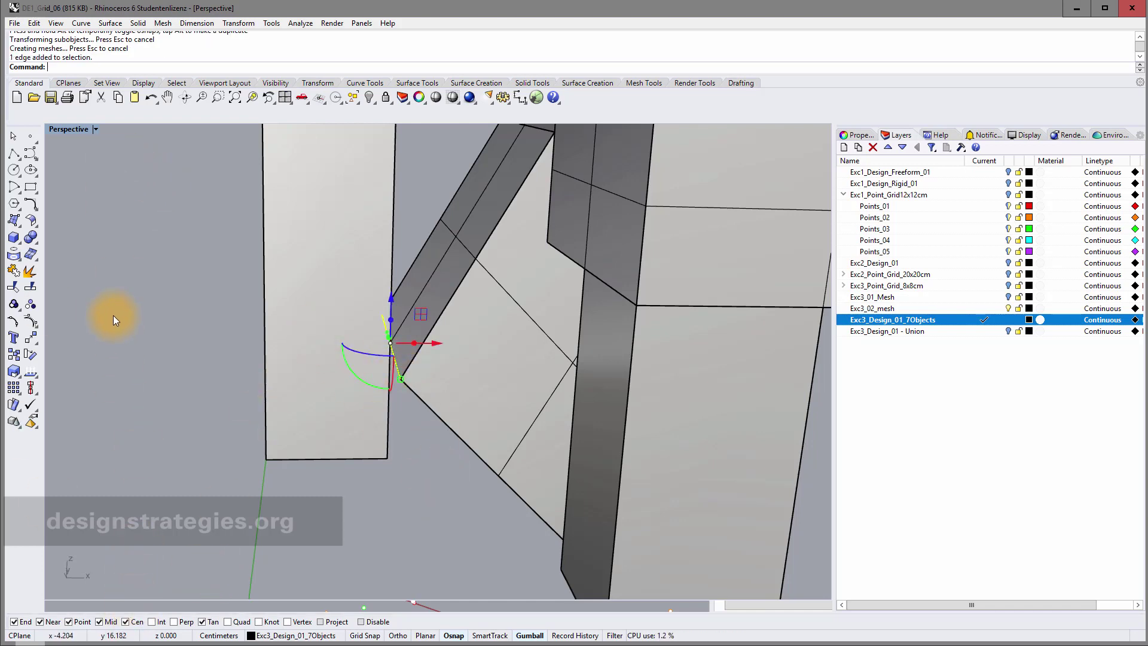
Step: Maximize the Front view and turn on the Exc3_Point_Grid_8x8cm layer
left_click(96, 130)
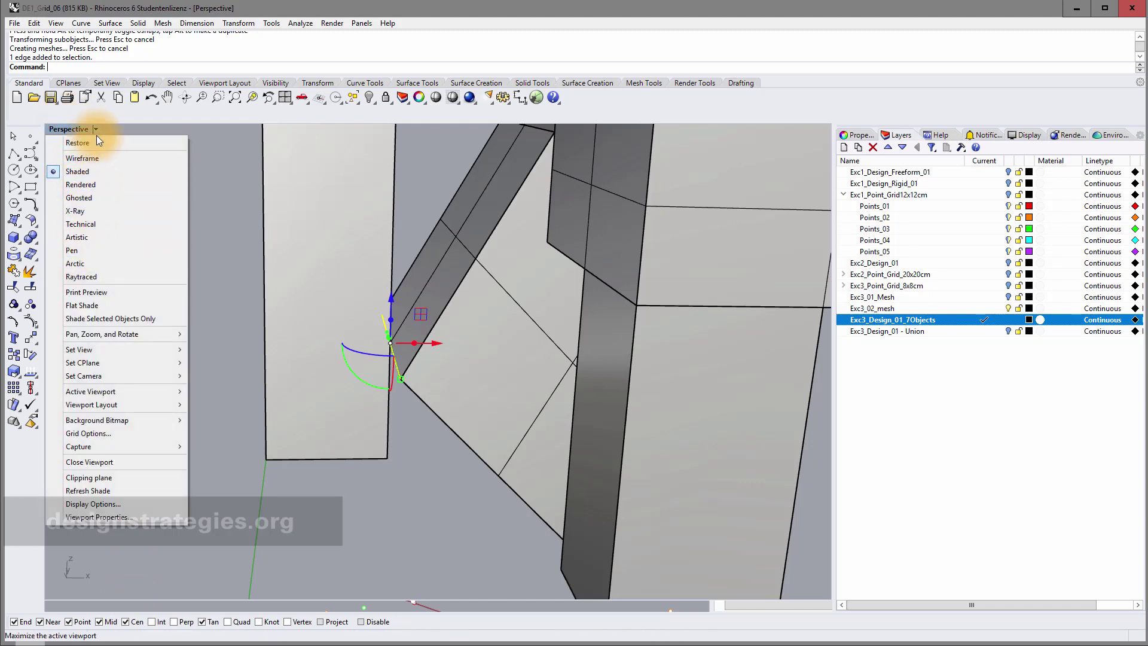
left_click(79, 129)
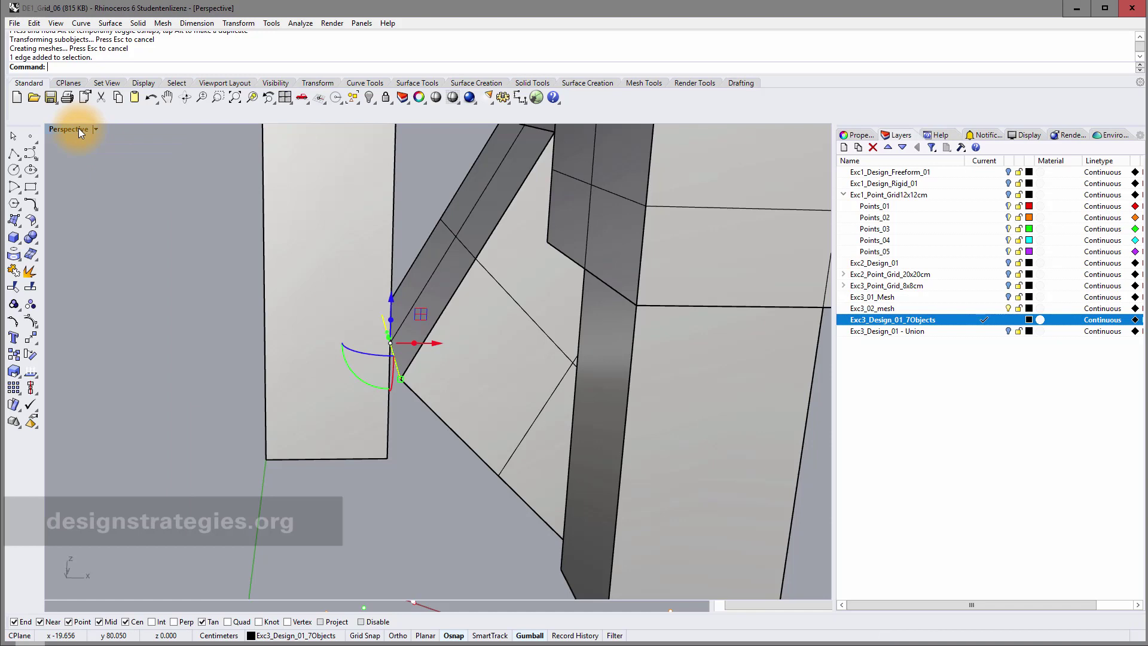
double_click(77, 128)
scroll(195, 447, "up", 5)
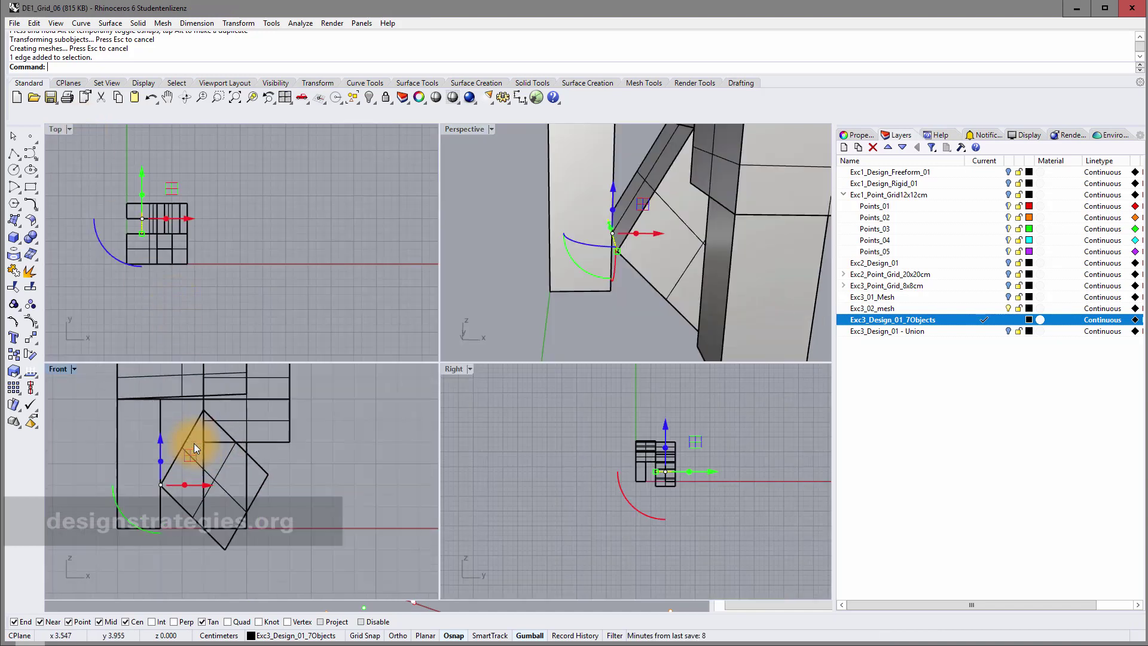
double_click(58, 369)
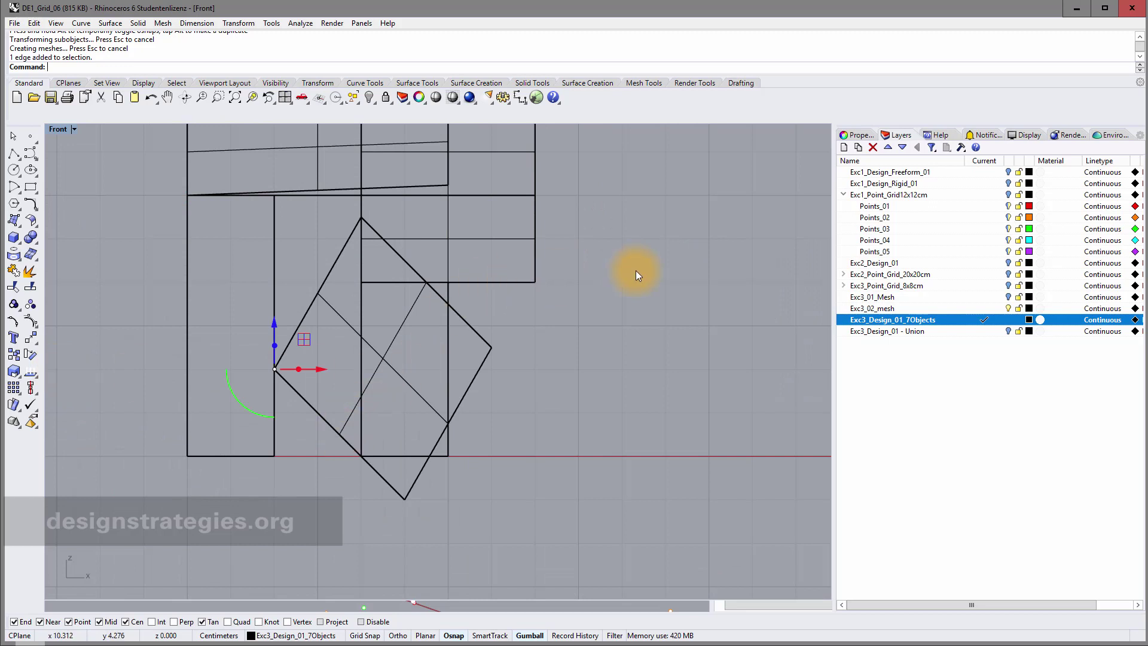
left_click(1008, 285)
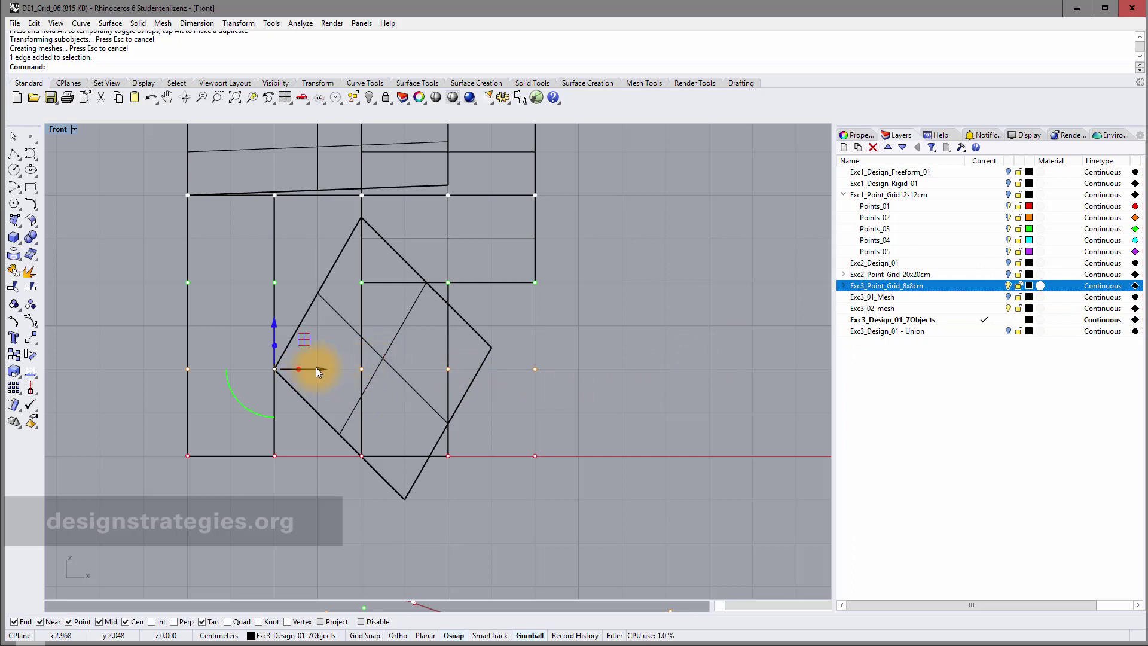
Step: Try to move the selected corner edge of the tilted block along X, away from the neighbouring column, with object snaps on
left_click_drag(314, 368, 366, 371)
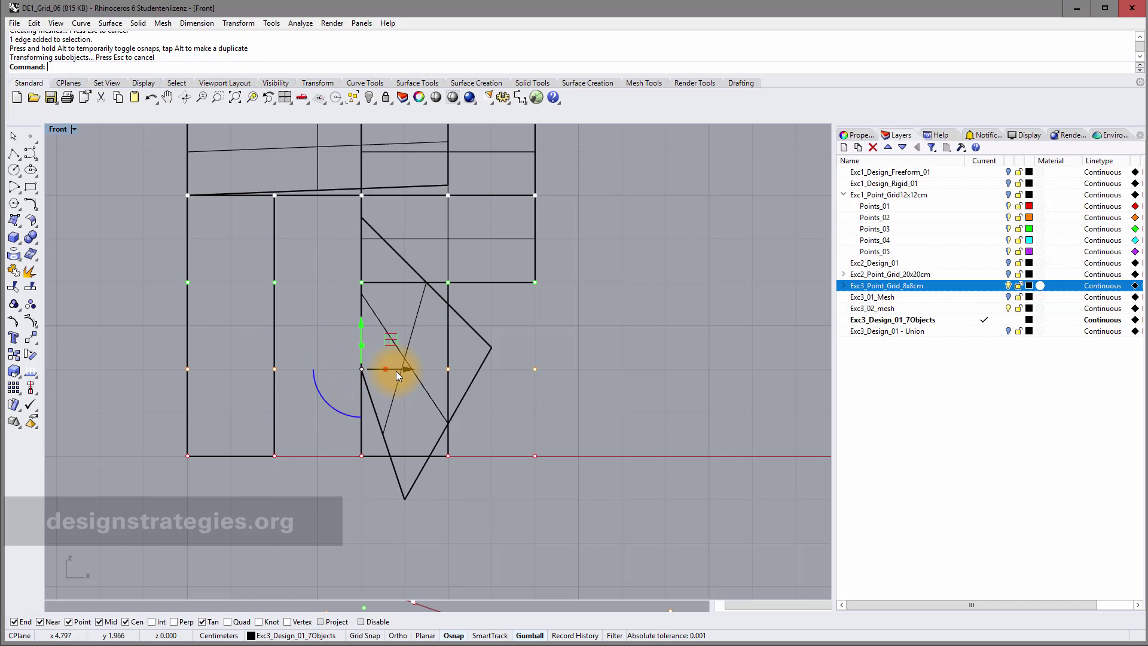
Step: Return to the four-viewport layout and turn off object snaps
double_click(58, 129)
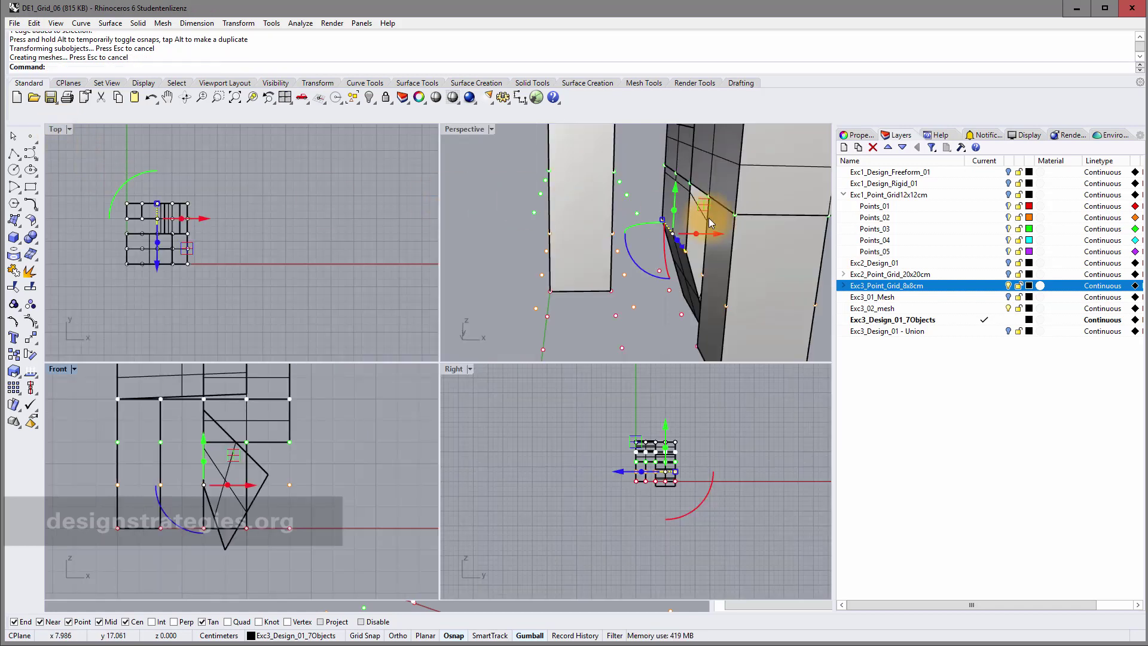
right_click_drag(603, 243, 495, 331)
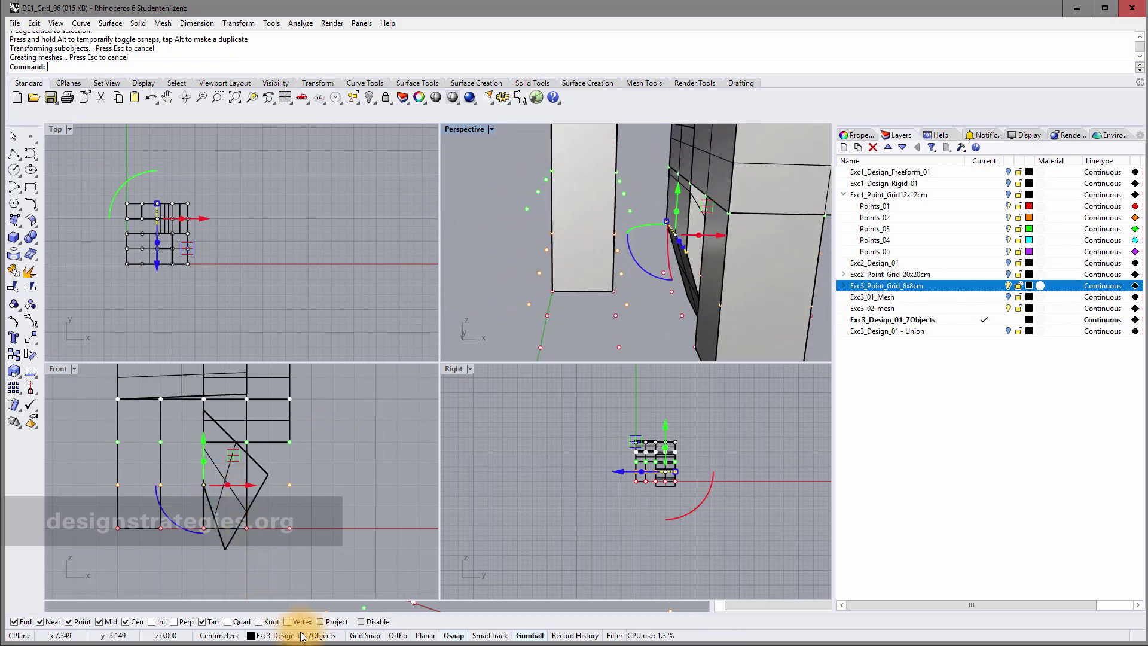
left_click(454, 635)
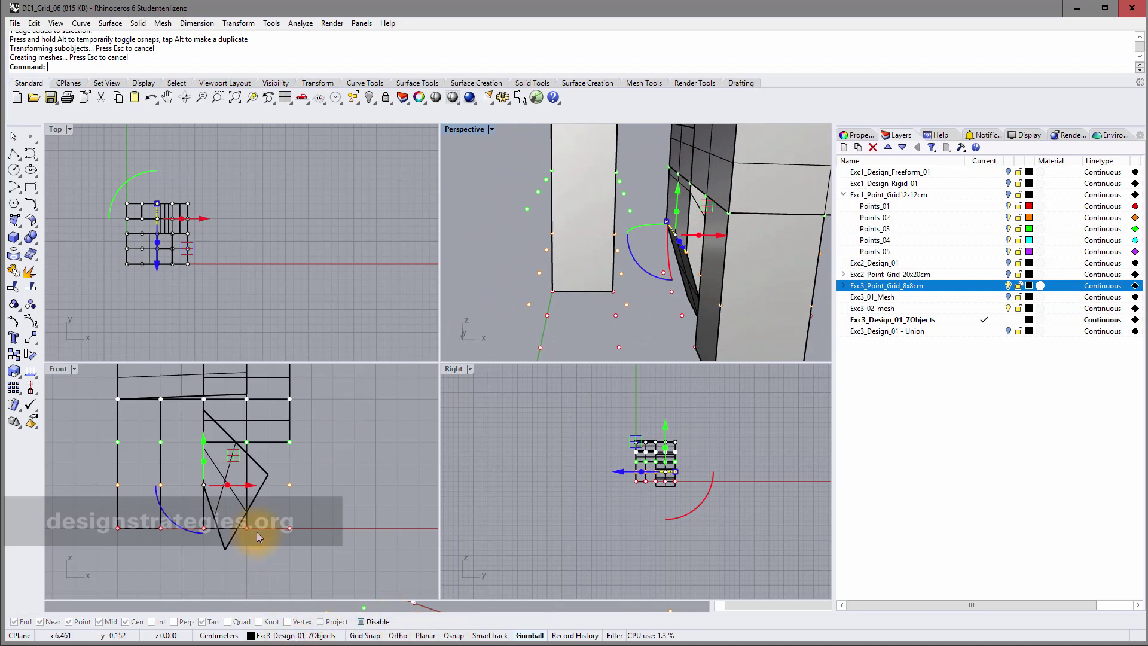
right_click(253, 514)
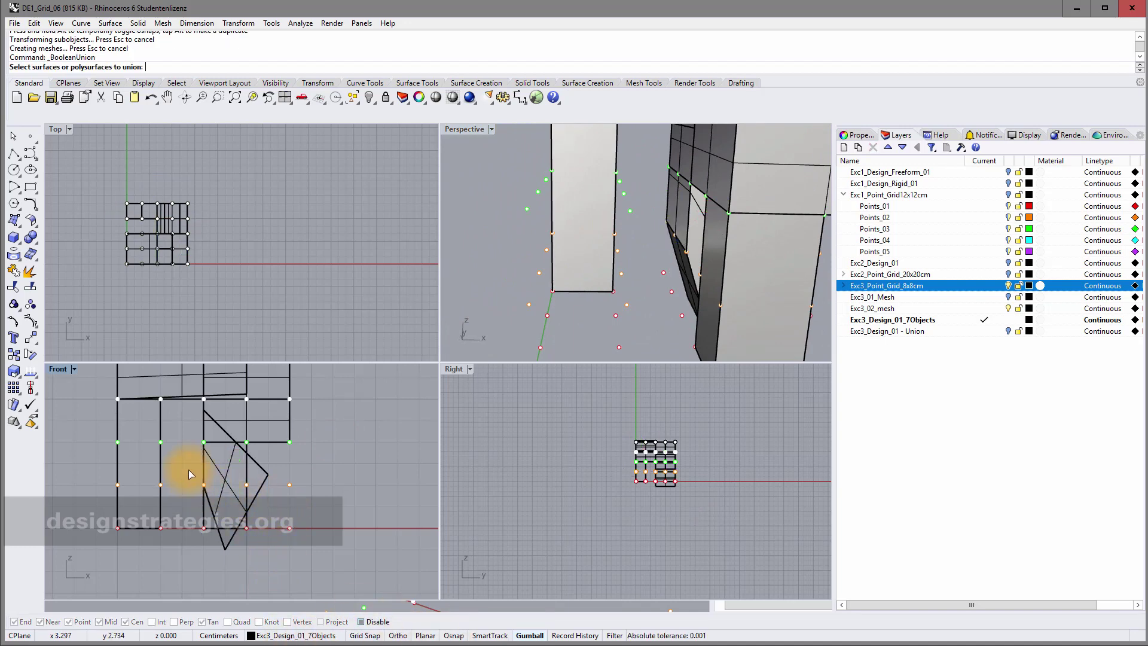
key("ctrl+z")
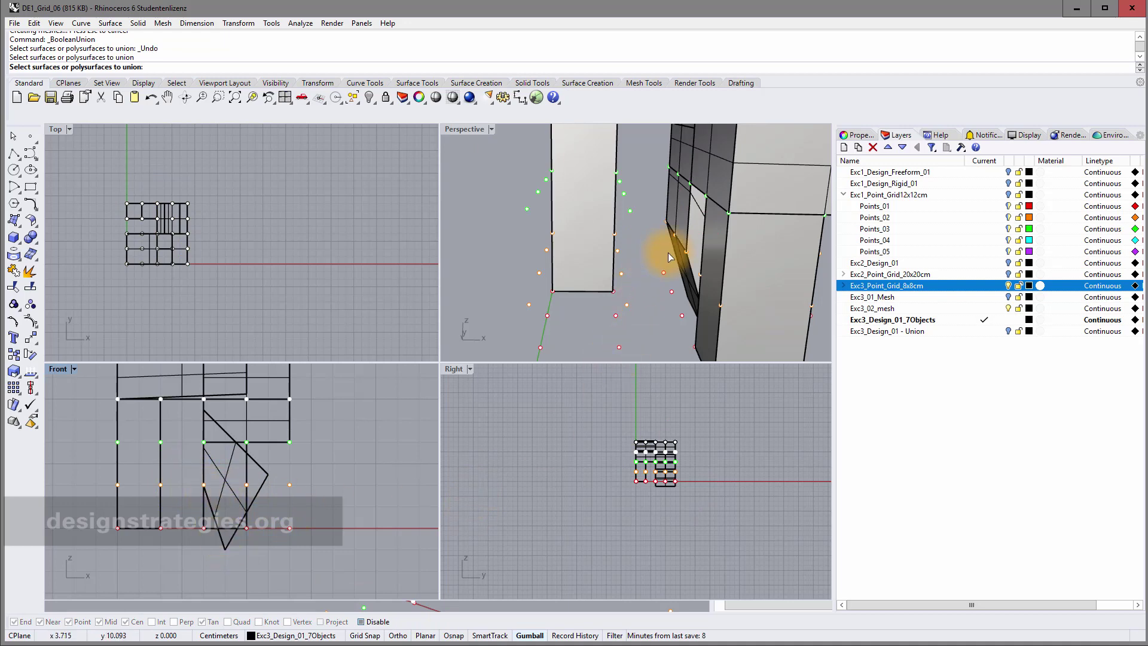
scroll(681, 241, "up", 3)
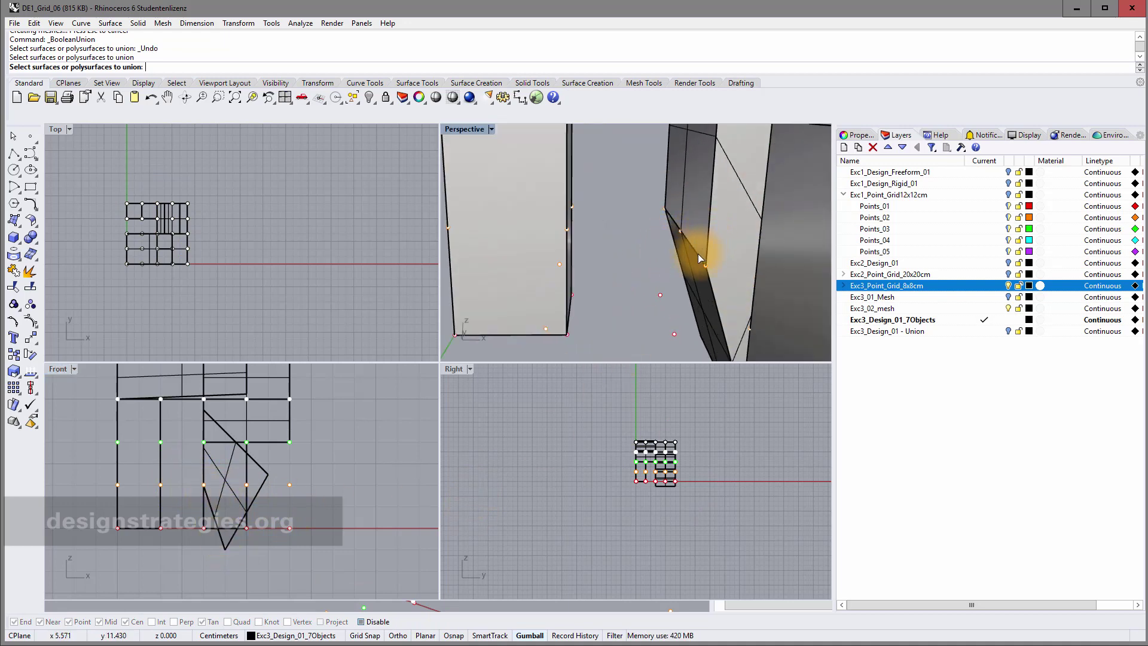
left_click(697, 253)
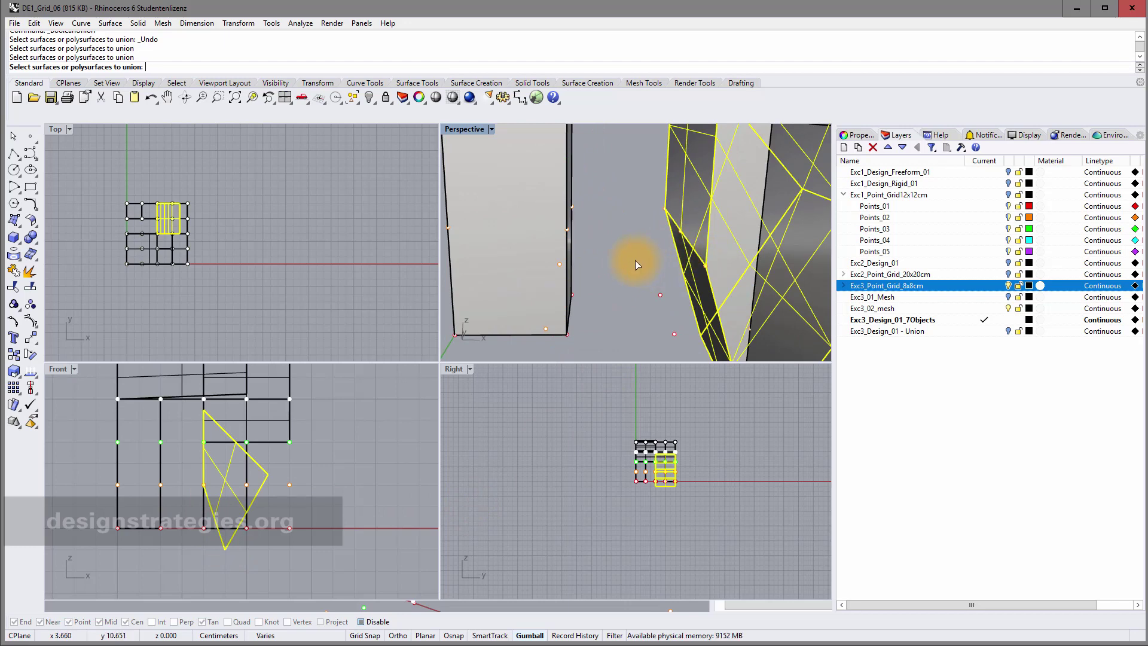
key("Return")
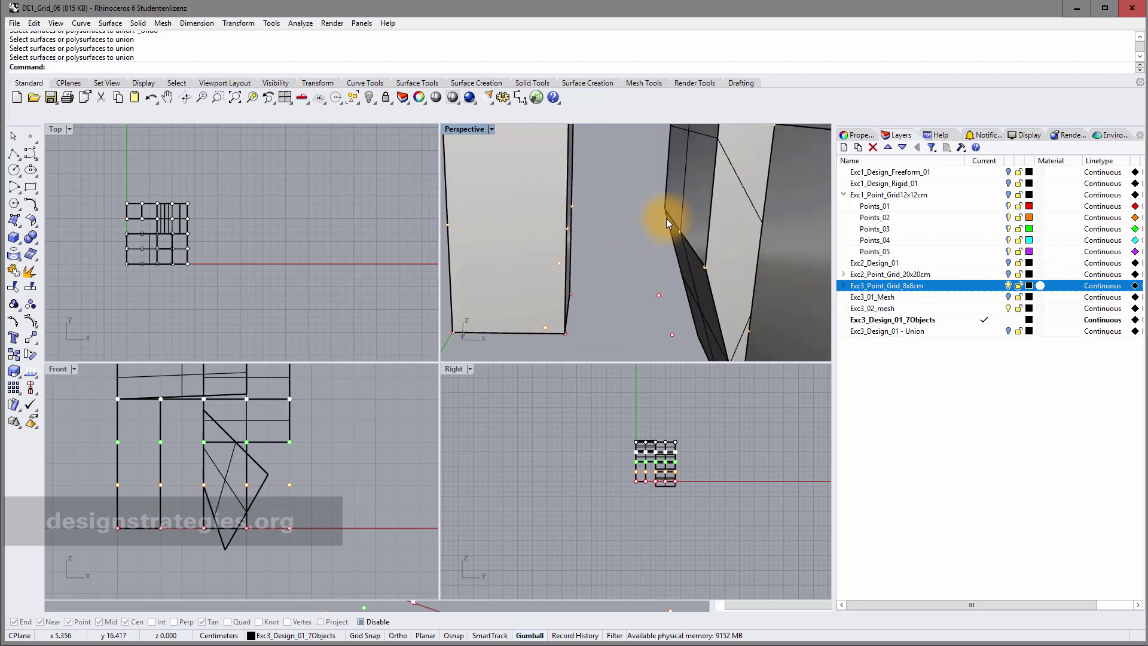
left_click(693, 249, "ctrl+shift")
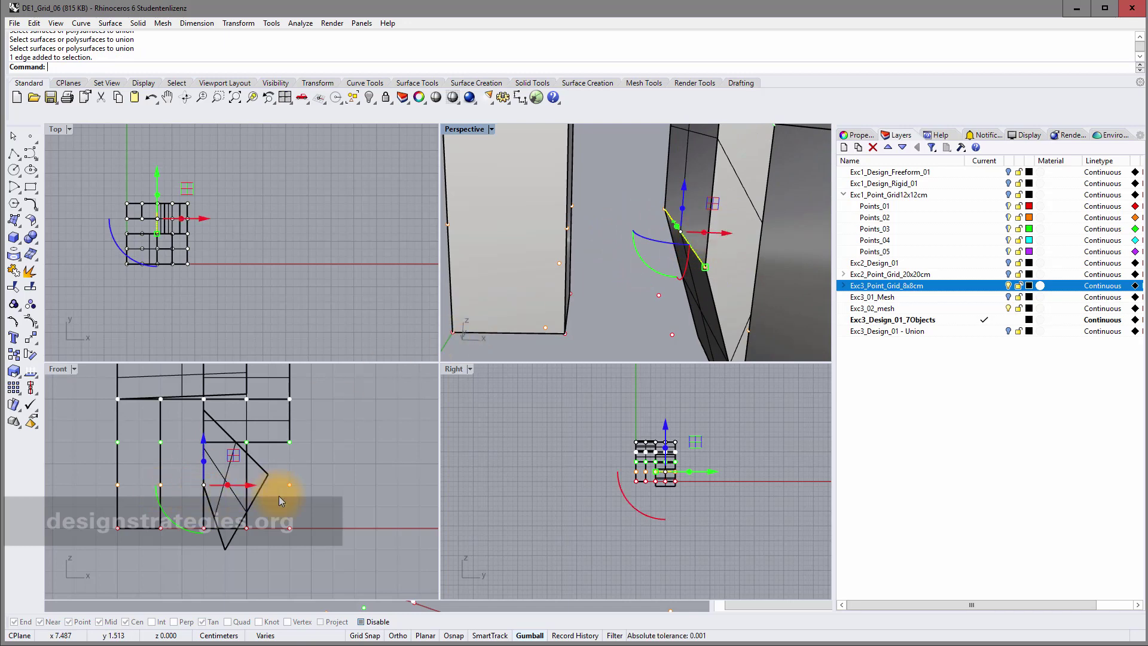
right_click(229, 495)
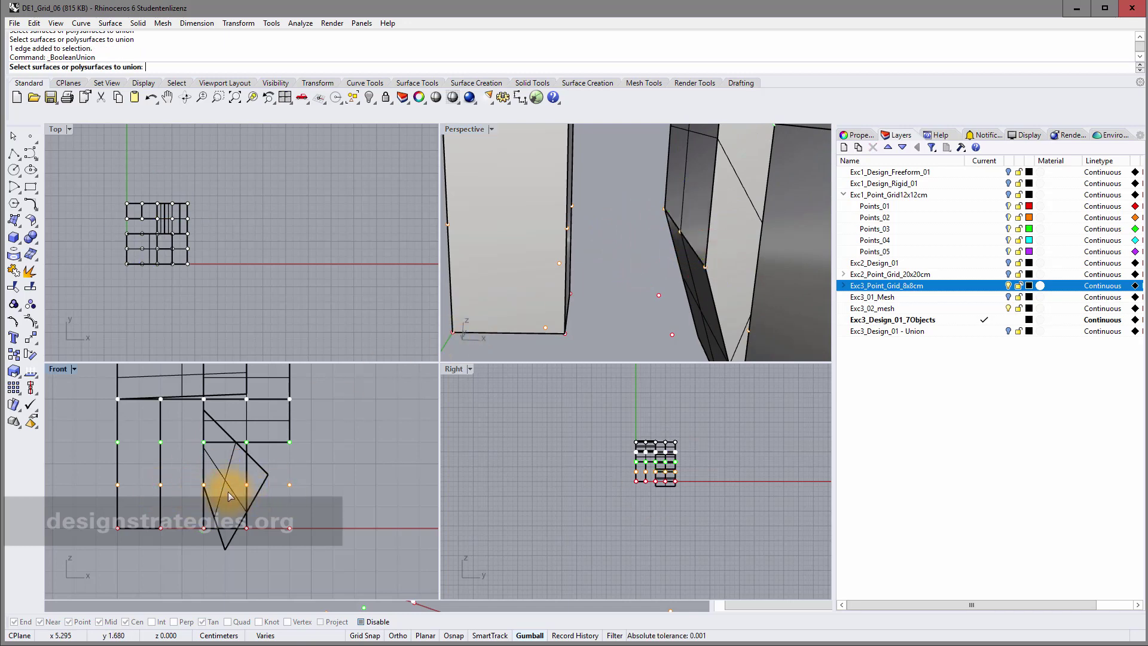
left_click(695, 252)
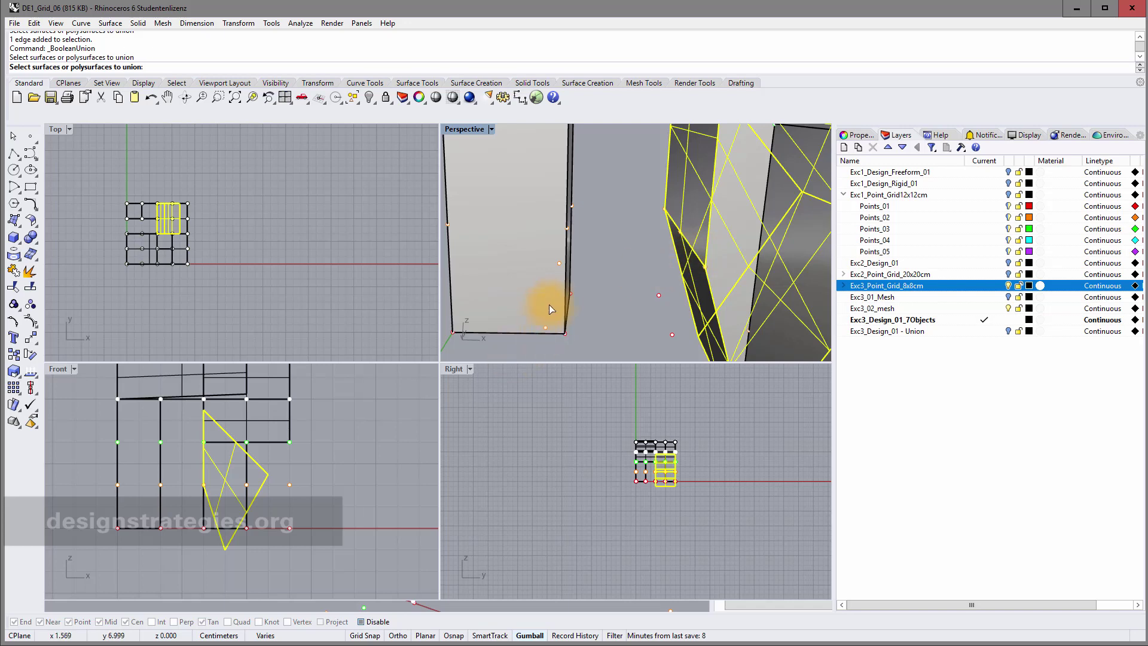
right_click(640, 254)
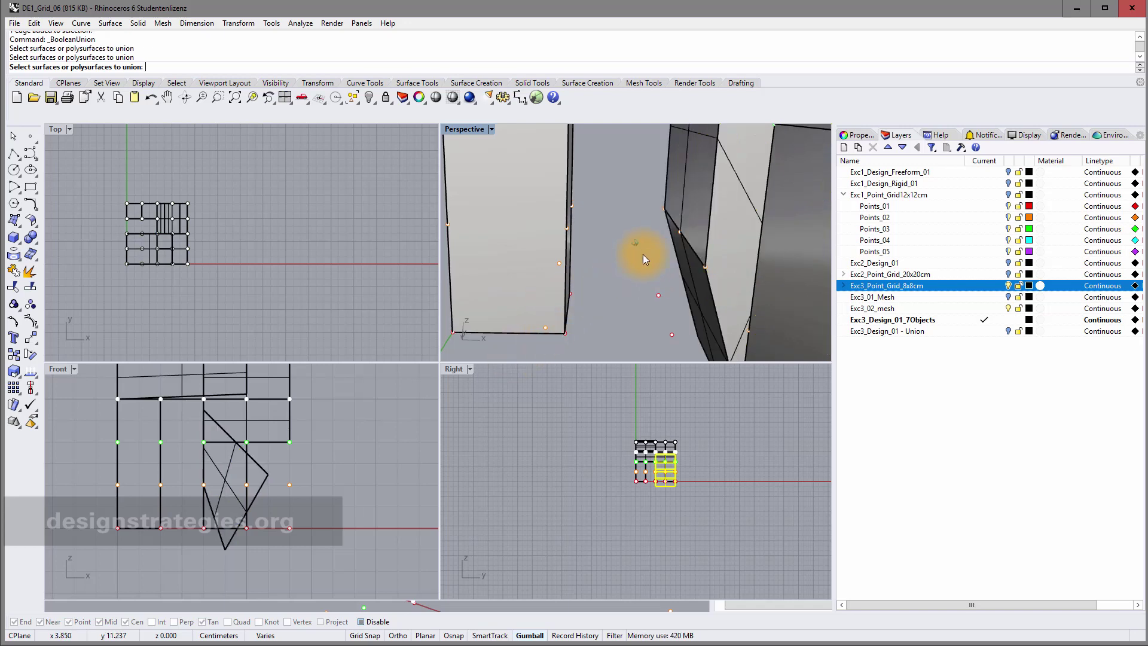
Step: Move the tilted block's corner edge back along X to just short of the neighbouring column, and maximize the Perspective view
left_click(692, 256, "ctrl+shift")
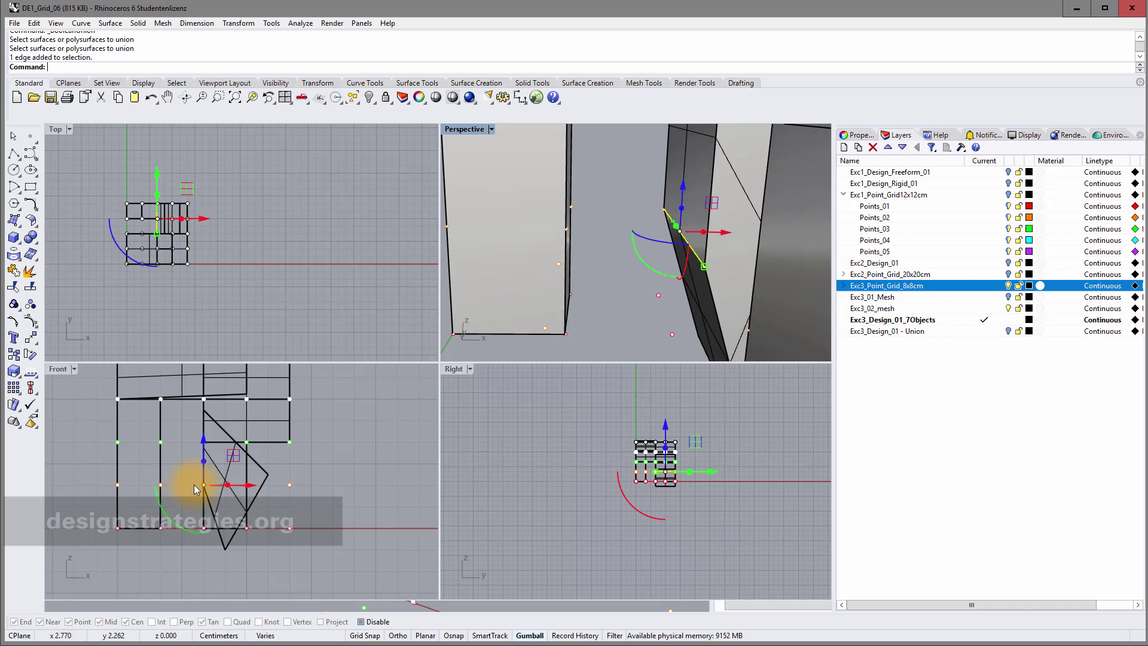
left_click_drag(238, 489, 169, 485)
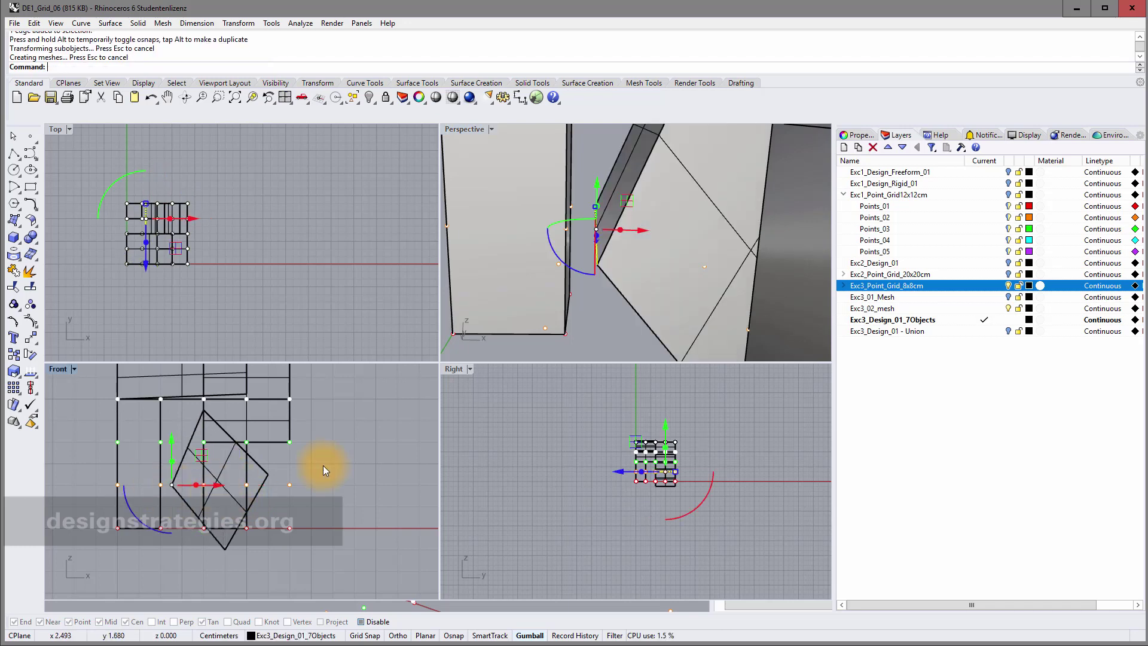
right_click_drag(654, 259, 686, 213)
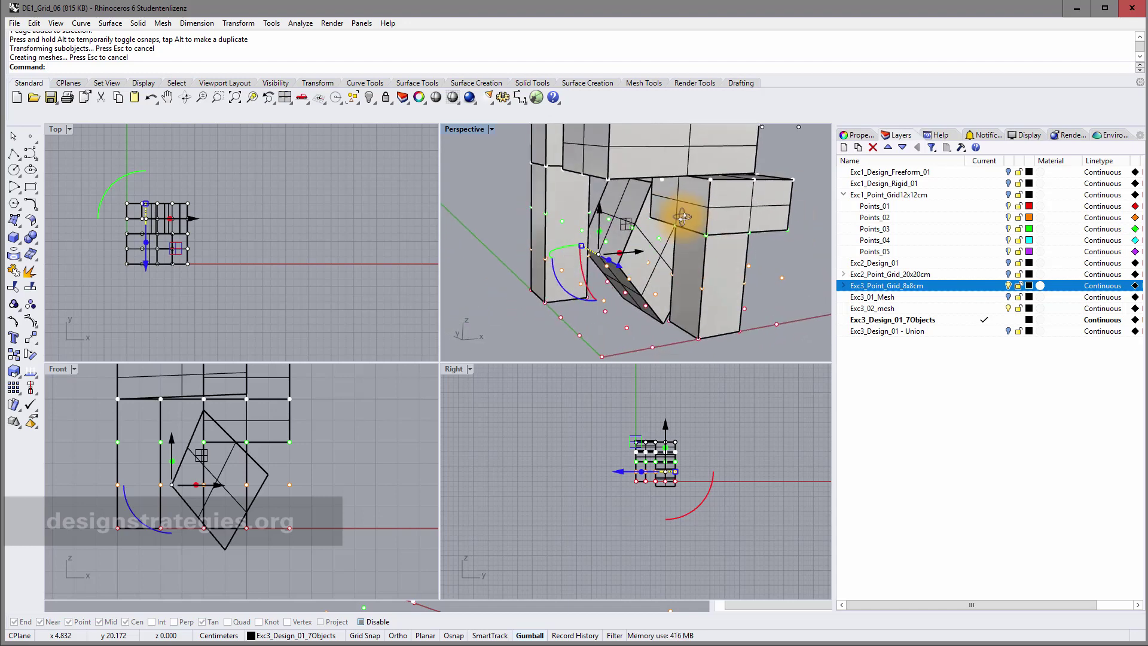
double_click(470, 131)
scroll(482, 288, "down", 3)
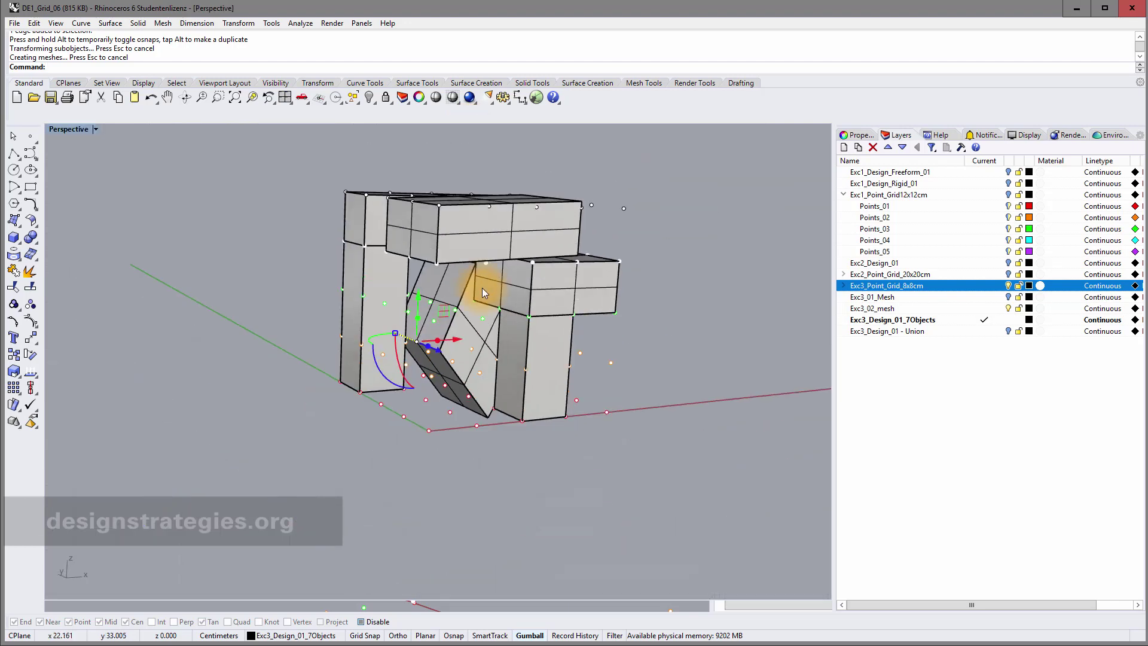
right_click_drag(457, 309, 330, 215)
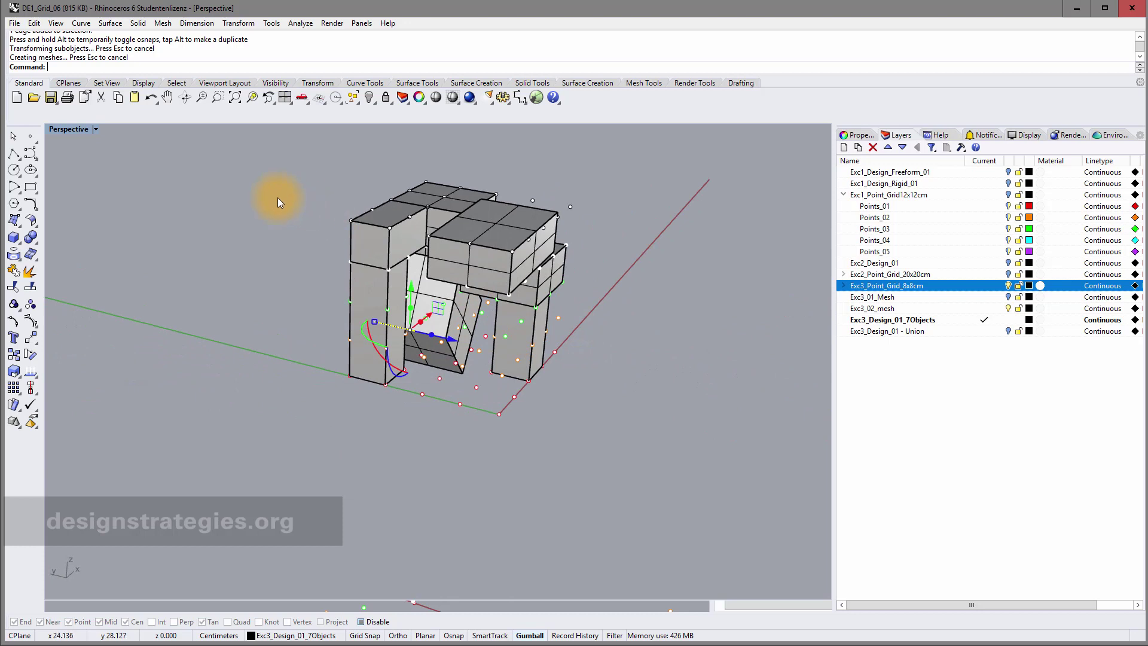
Step: Boolean-union all seven block volumes into one solid
left_click(32, 238)
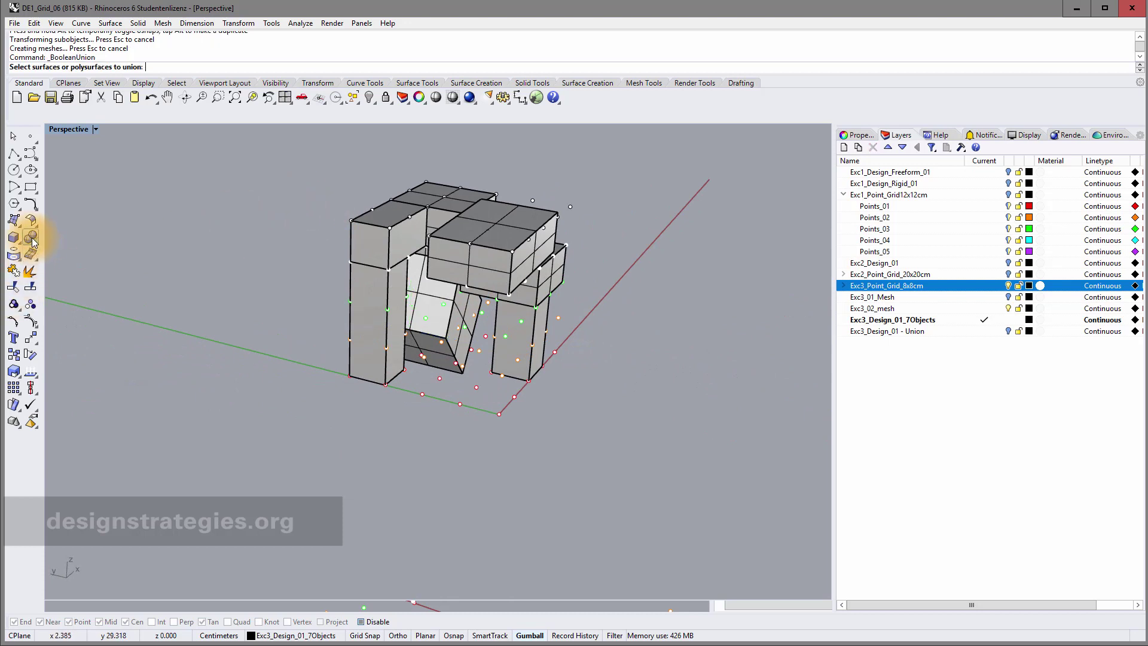
left_click(350, 224)
left_click(374, 295)
left_click(461, 263)
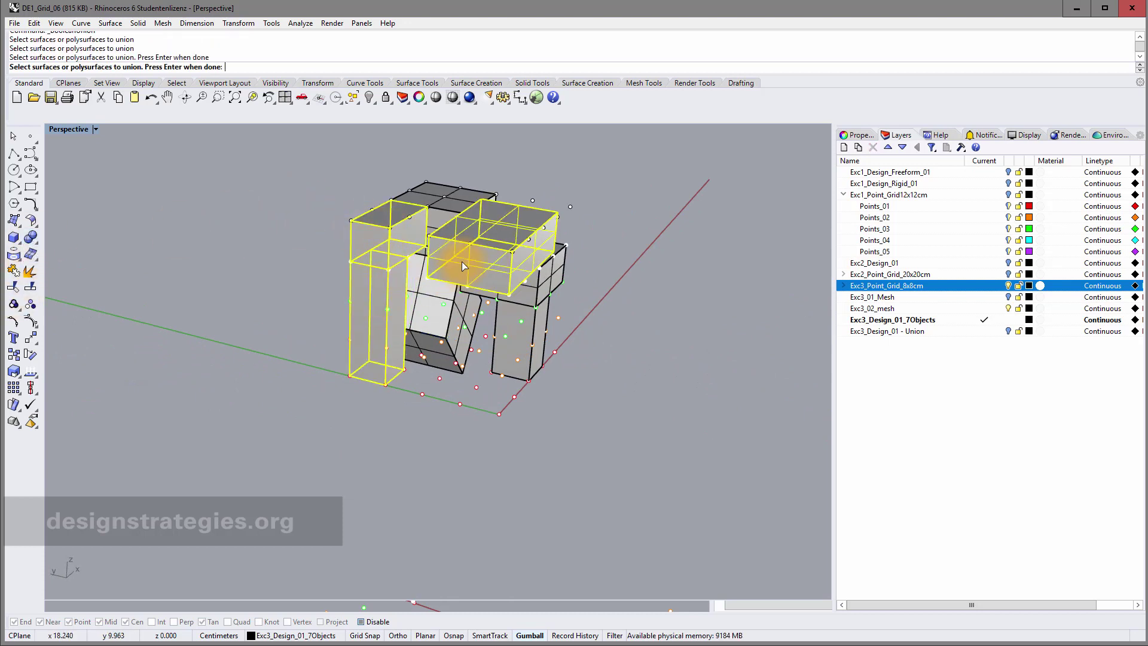
left_click(445, 215)
left_click(439, 320)
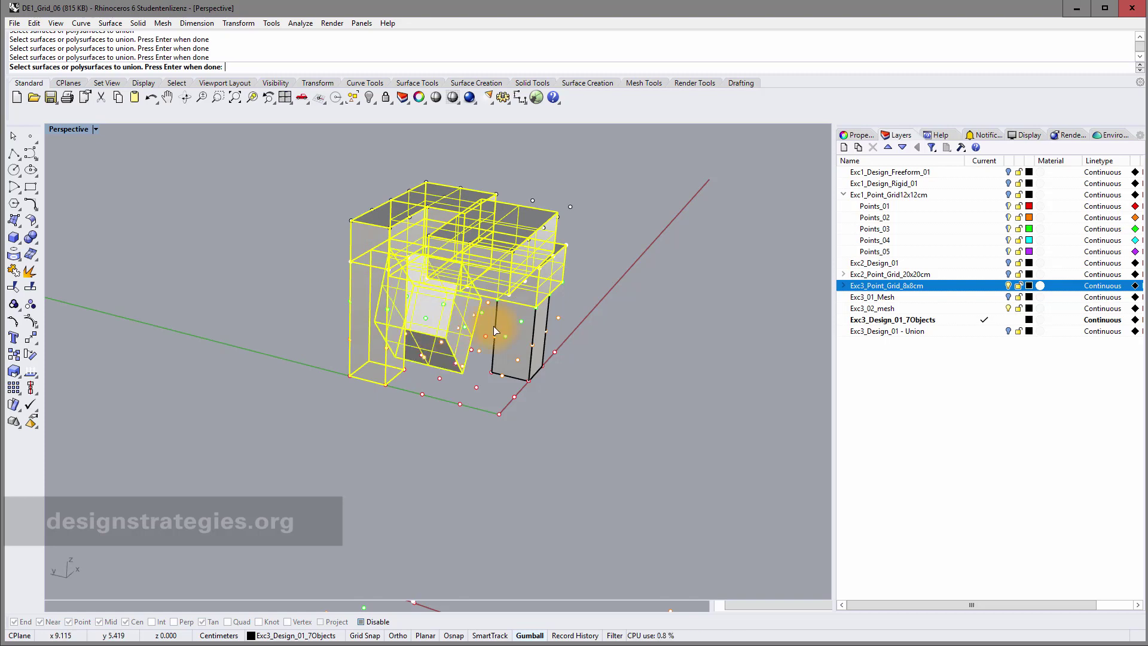
left_click(535, 340)
right_click_drag(651, 295, 446, 286)
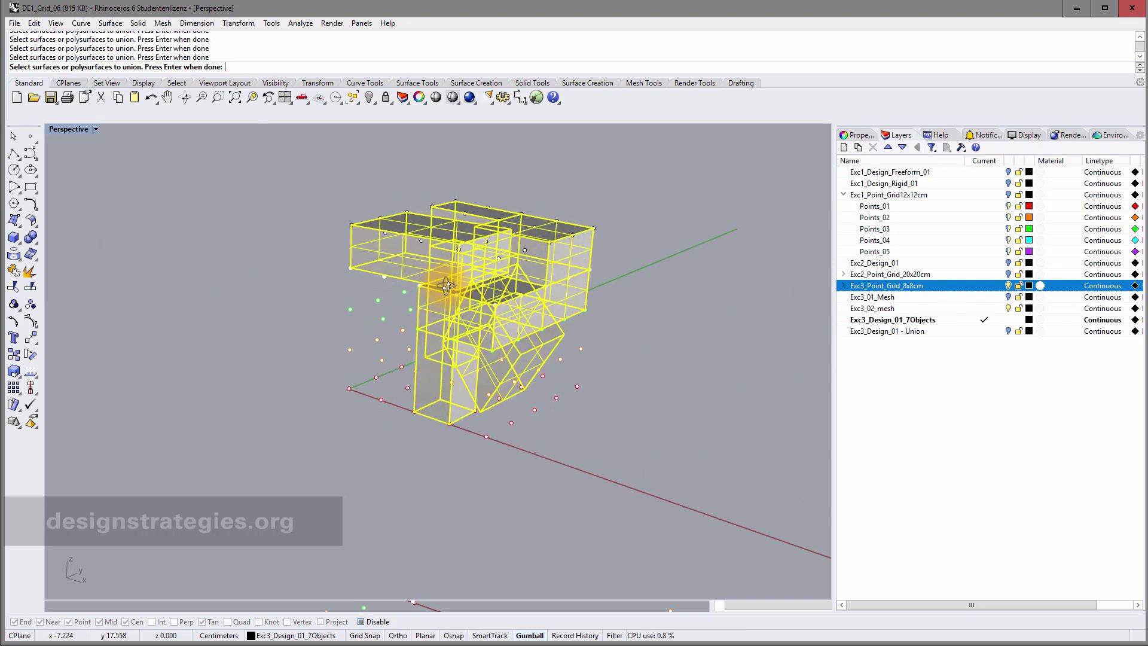
right_click(446, 286)
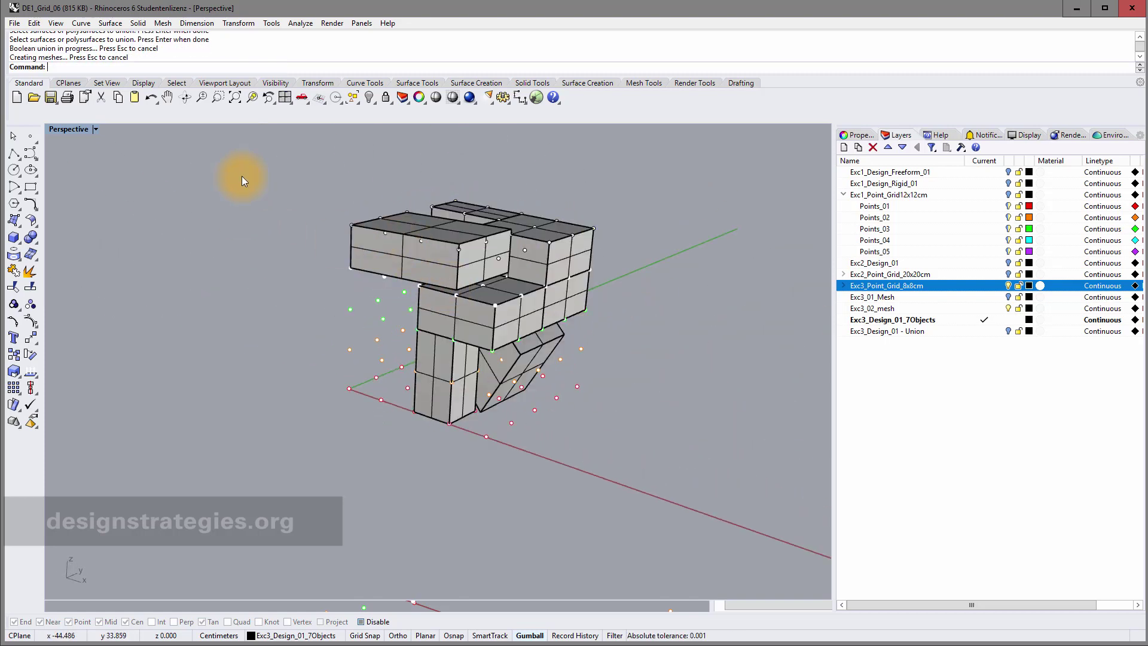
Step: Create a polygon mesh from the unioned solid, keeping the preset polygon density
type("Mesa")
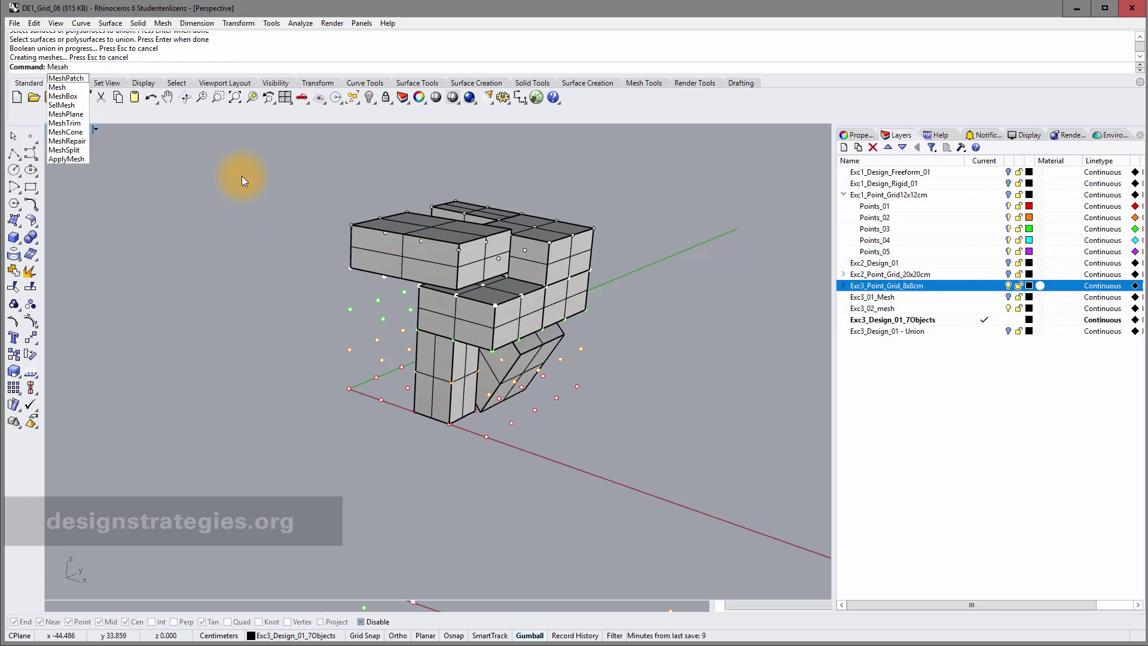
key("BackSpace")
type("h")
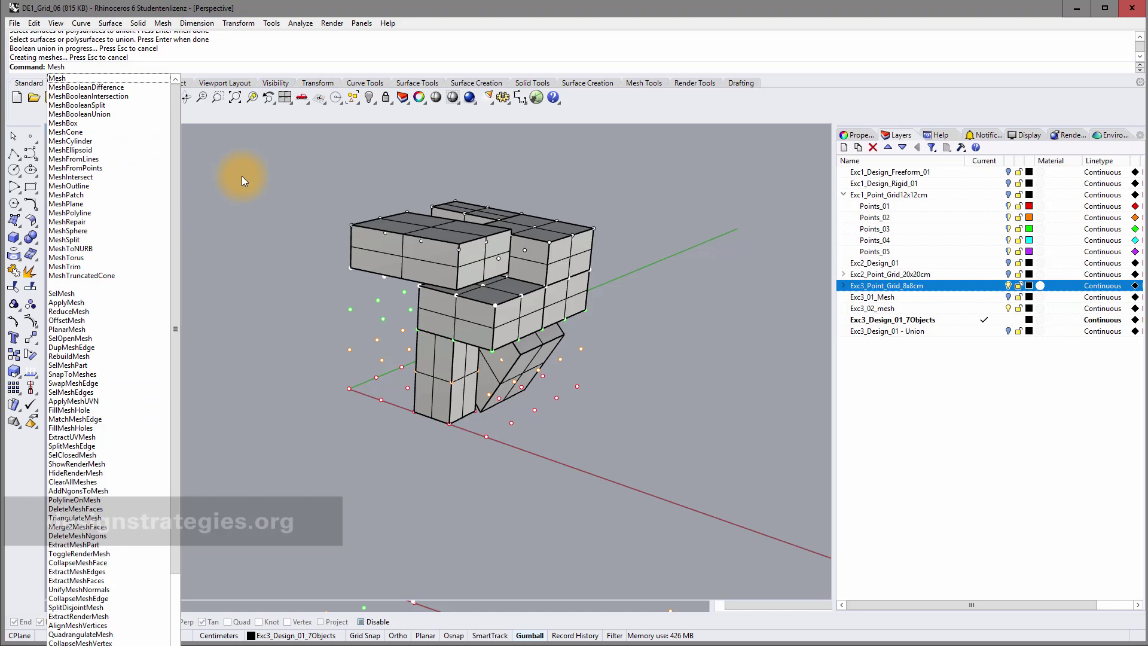
key("Return")
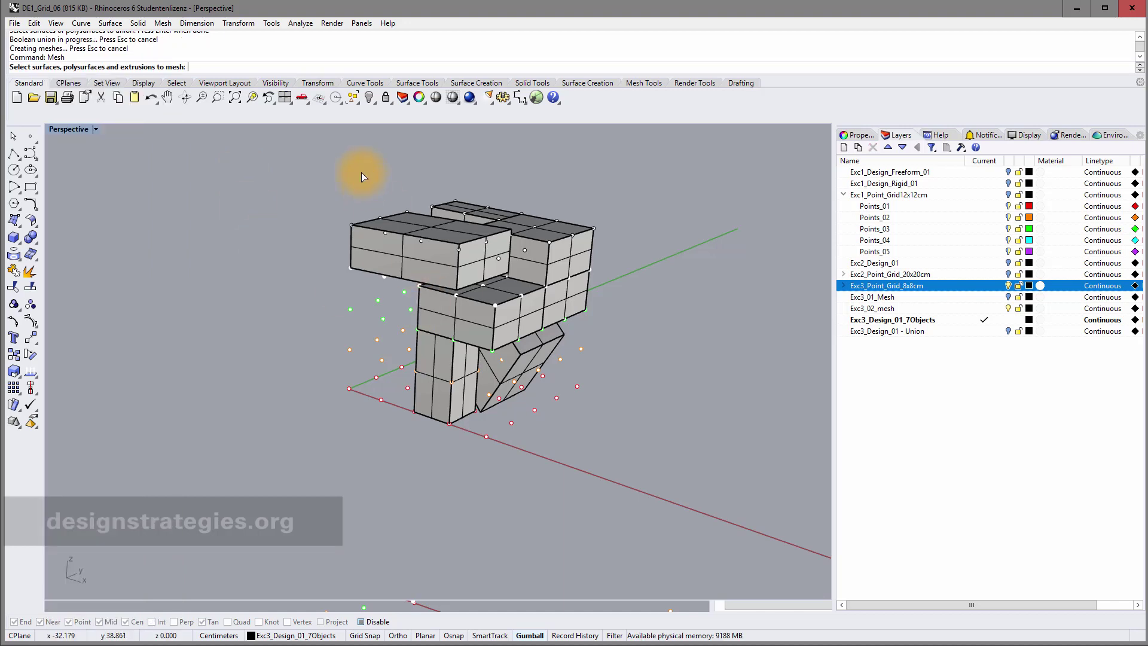
left_click(400, 261)
key("Return")
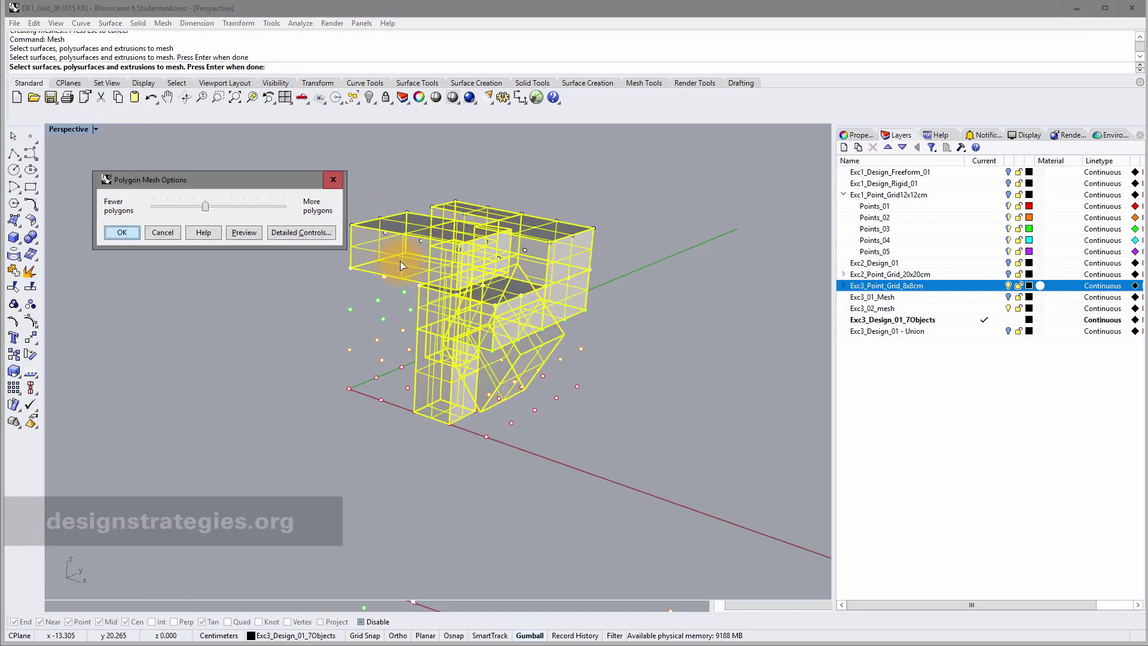
left_click(122, 232)
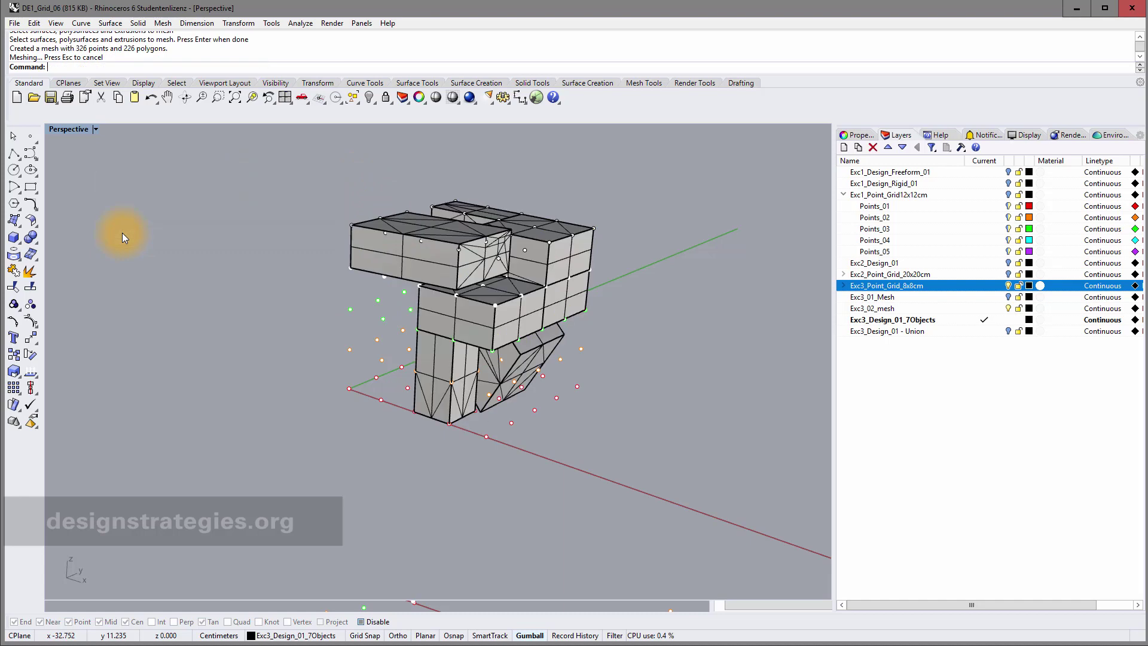
Step: Select the new mesh rather than the coincident polysurface and move it to the Exc3_02_mesh layer
left_click(474, 258)
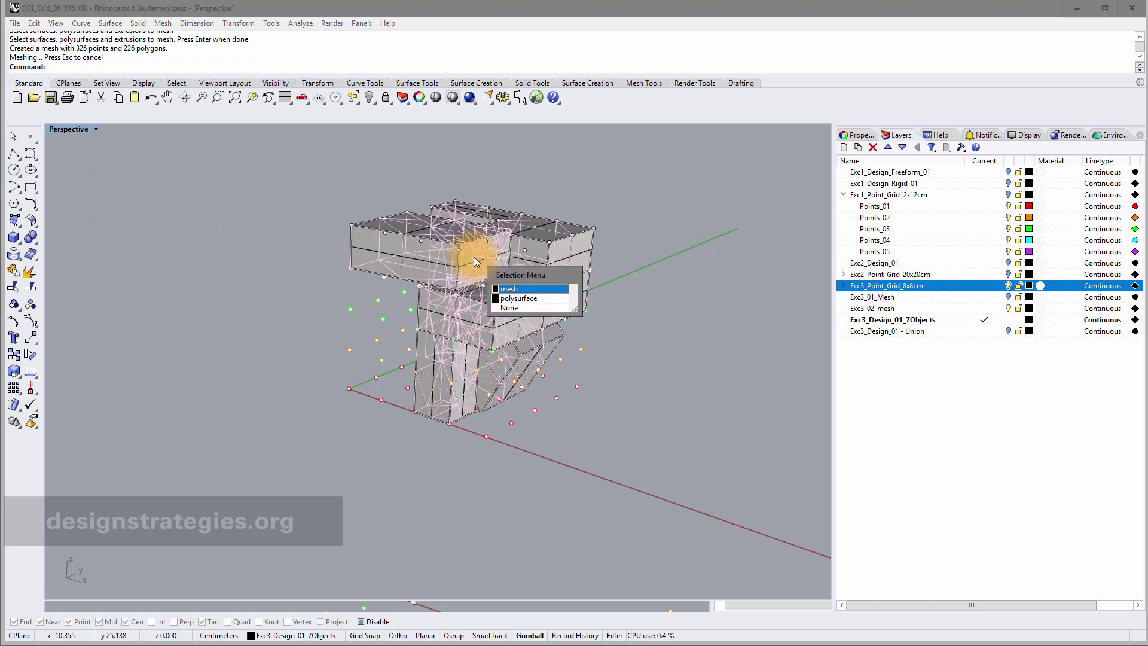
left_click(522, 291)
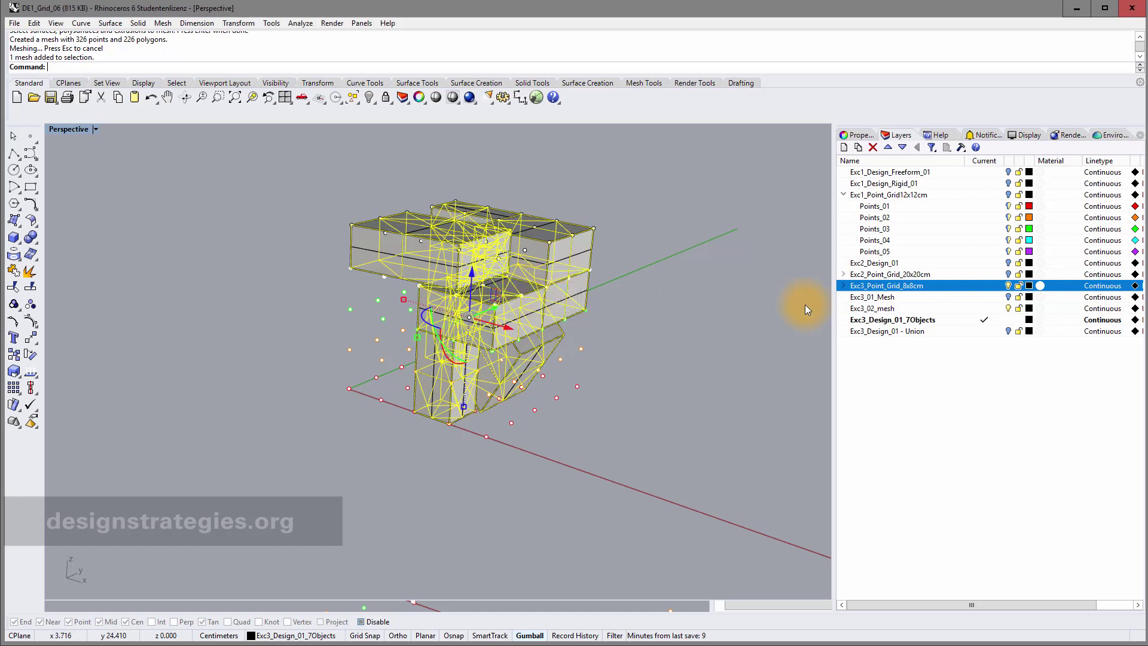
left_click(332, 638)
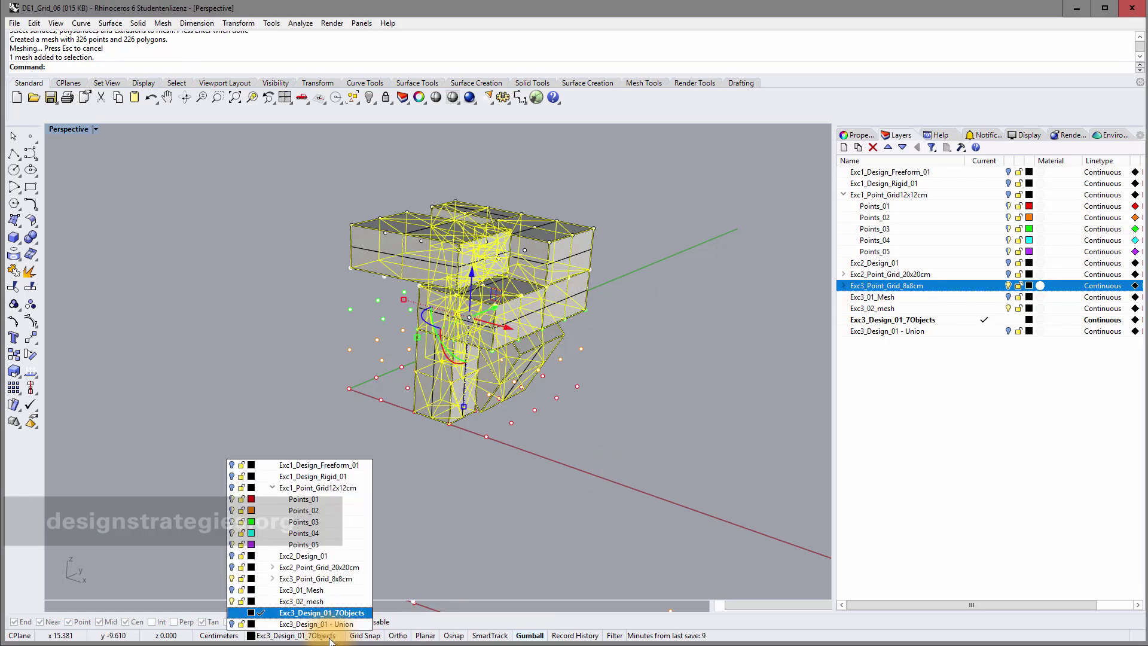
left_click(306, 601)
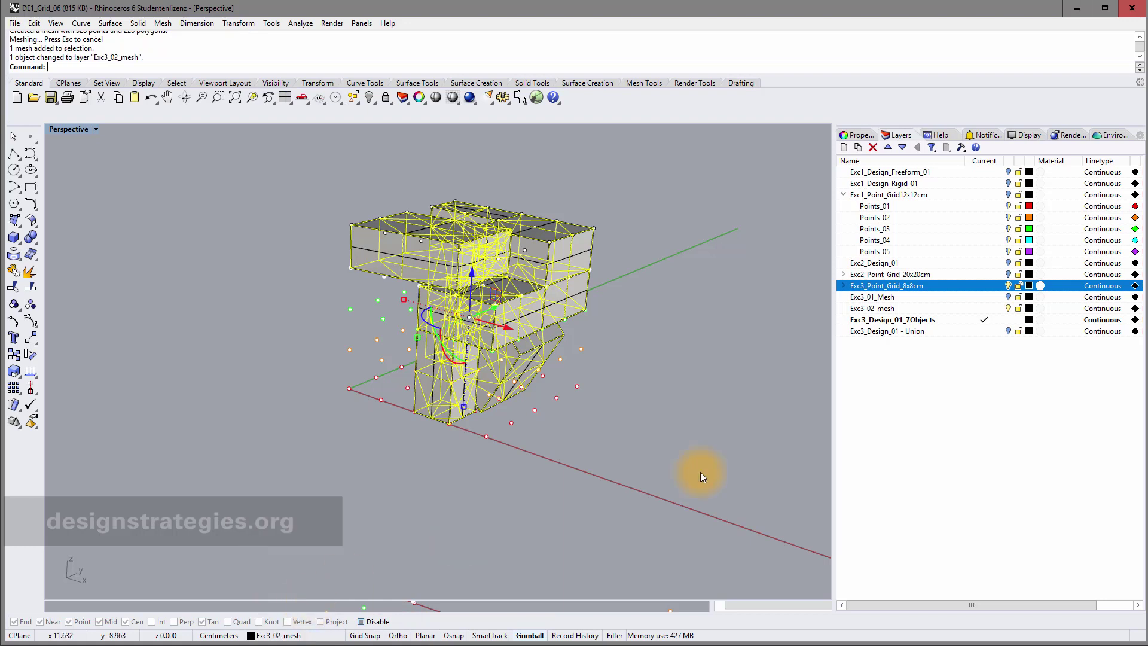
Step: Make Exc3_02_mesh the current layer, hide the Exc3_Design_01_7Objects layer and deselect the mesh
left_click(959, 306)
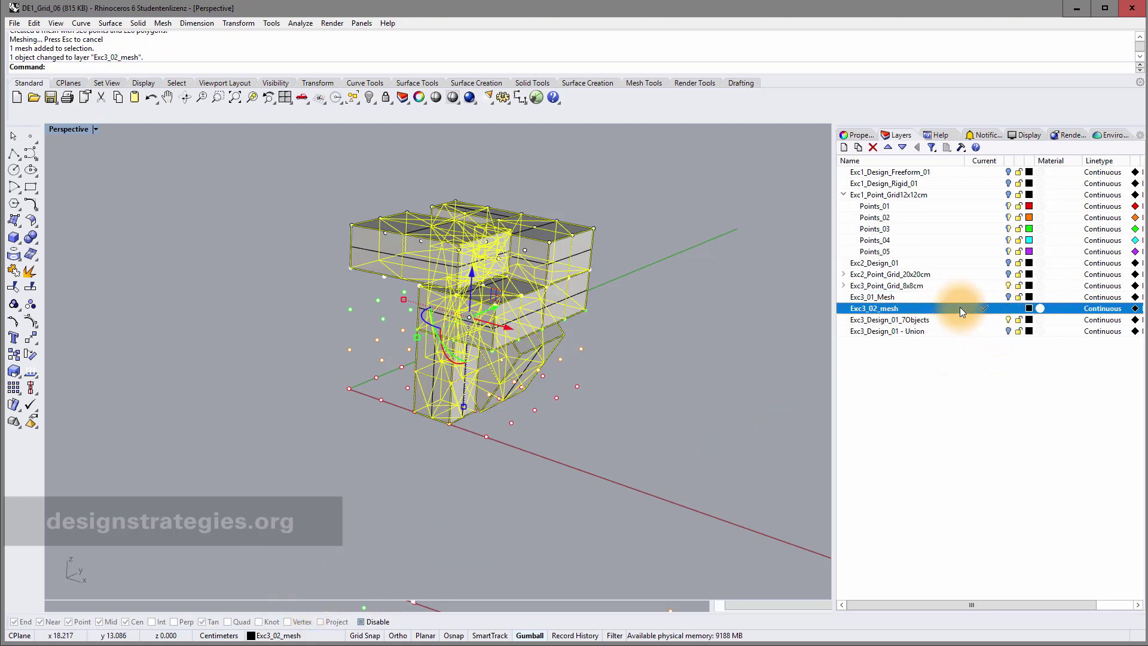
left_click(1009, 320)
left_click(1007, 444)
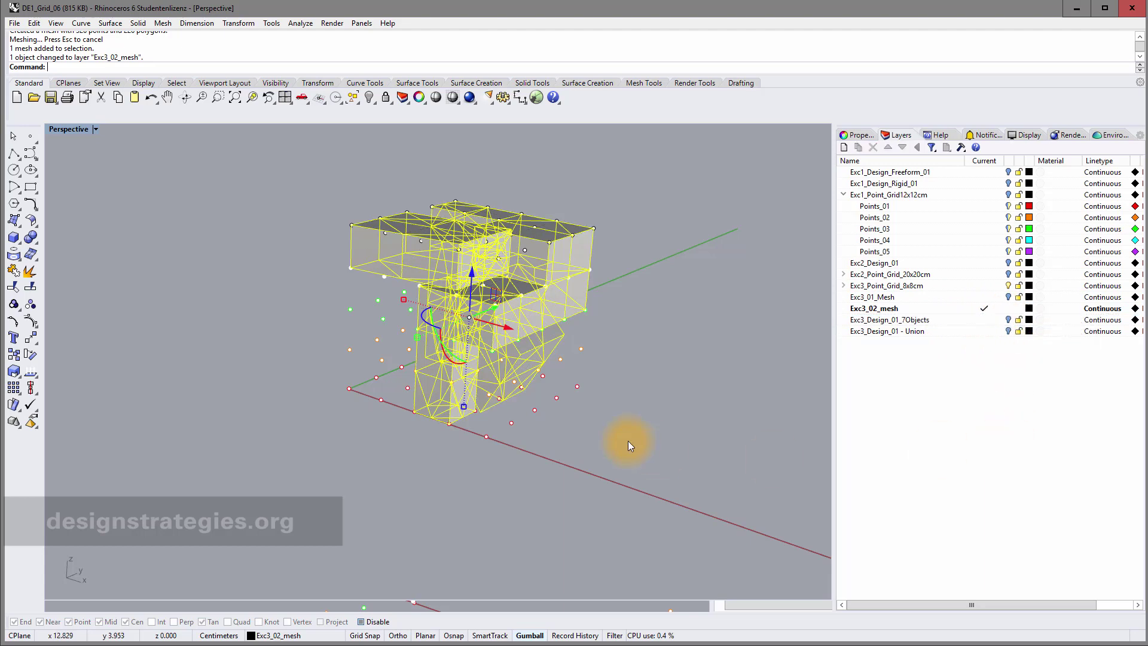
left_click(574, 406)
mouse_move(578, 310)
right_mouse_down()
mouse_move(623, 325)
mouse_move(597, 289)
mouse_move(550, 271)
mouse_move(529, 280)
mouse_move(554, 287)
mouse_move(562, 277)
mouse_move(548, 297)
mouse_move(586, 294)
mouse_move(610, 274)
mouse_move(656, 275)
mouse_move(707, 320)
mouse_move(771, 306)
mouse_move(95, 295)
mouse_move(120, 281)
mouse_move(794, 257)
mouse_move(584, 289)
right_mouse_up()
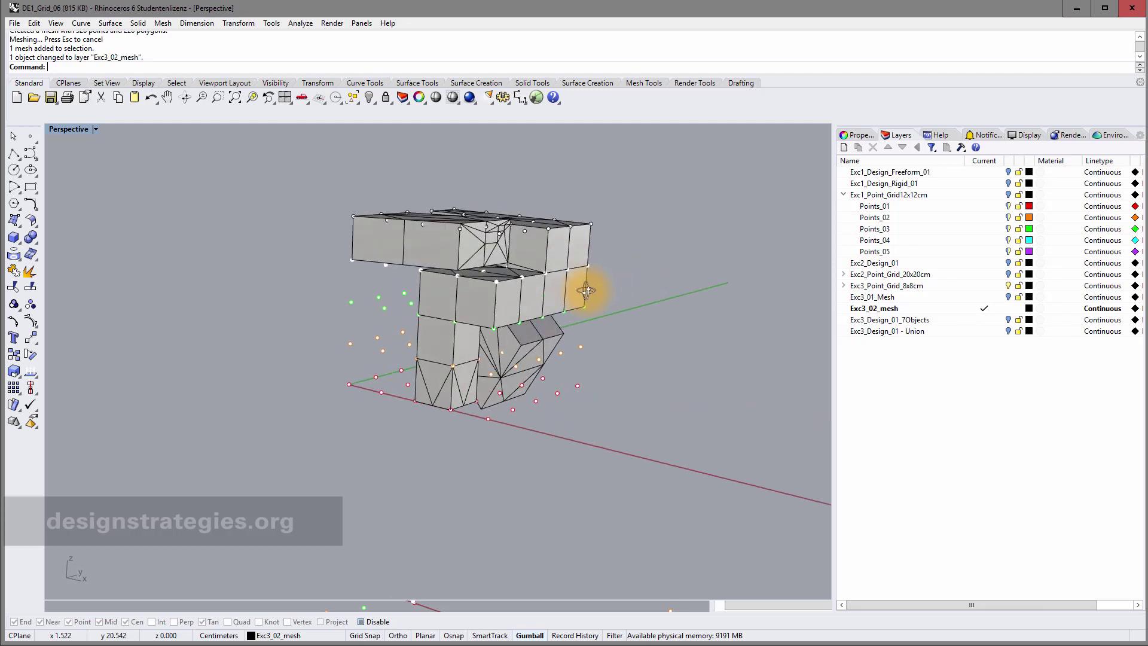
Step: Convert the mesh to a SubD with SubDFromMesh, using no creases and deleting the input
left_click(522, 291)
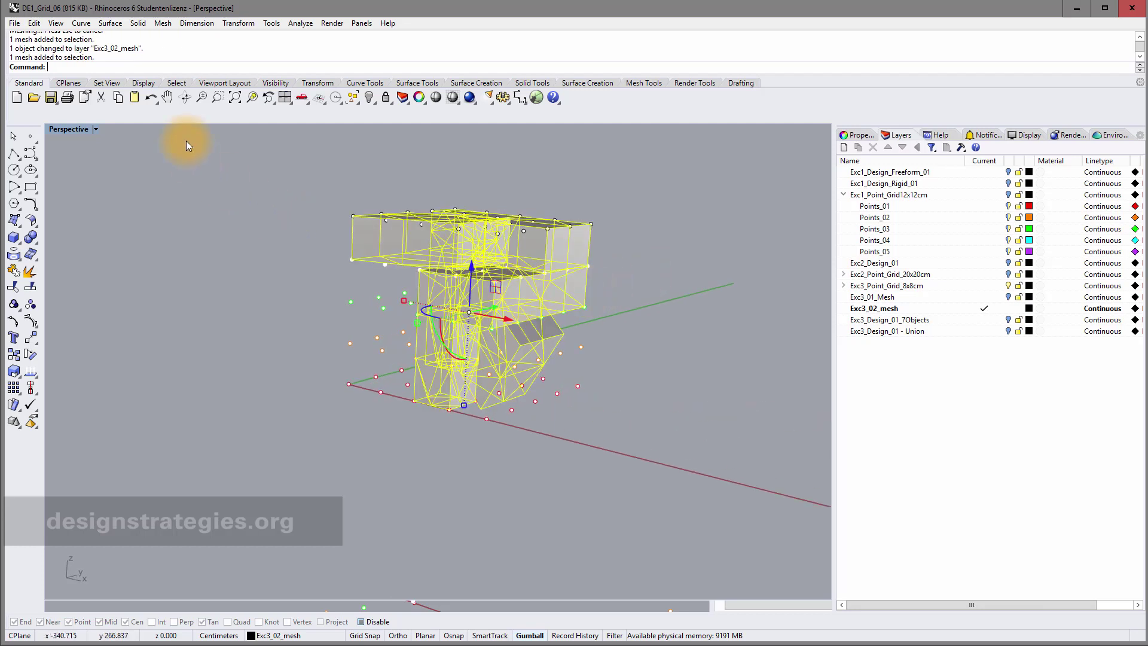
type("Subdfrom")
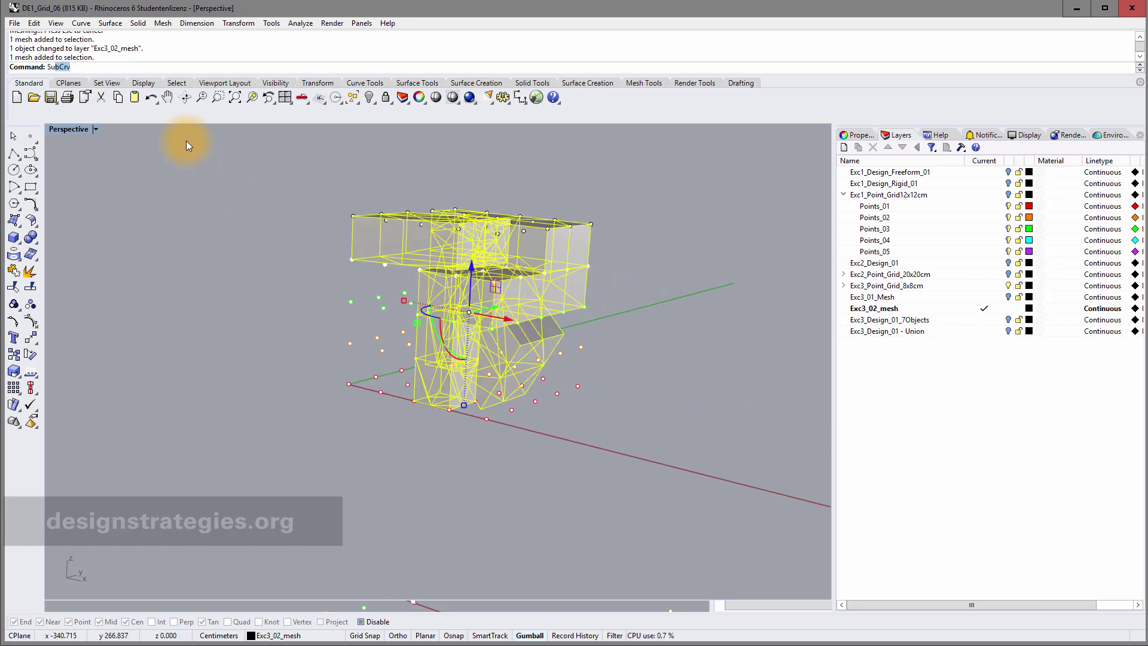
type("mesh")
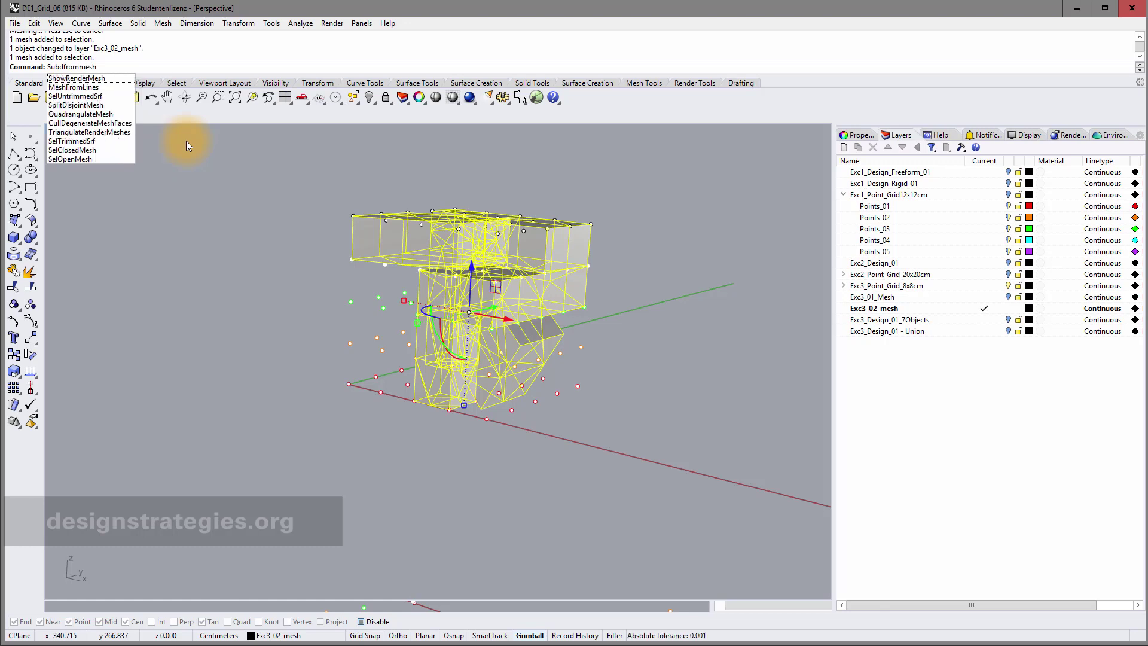
key("Return")
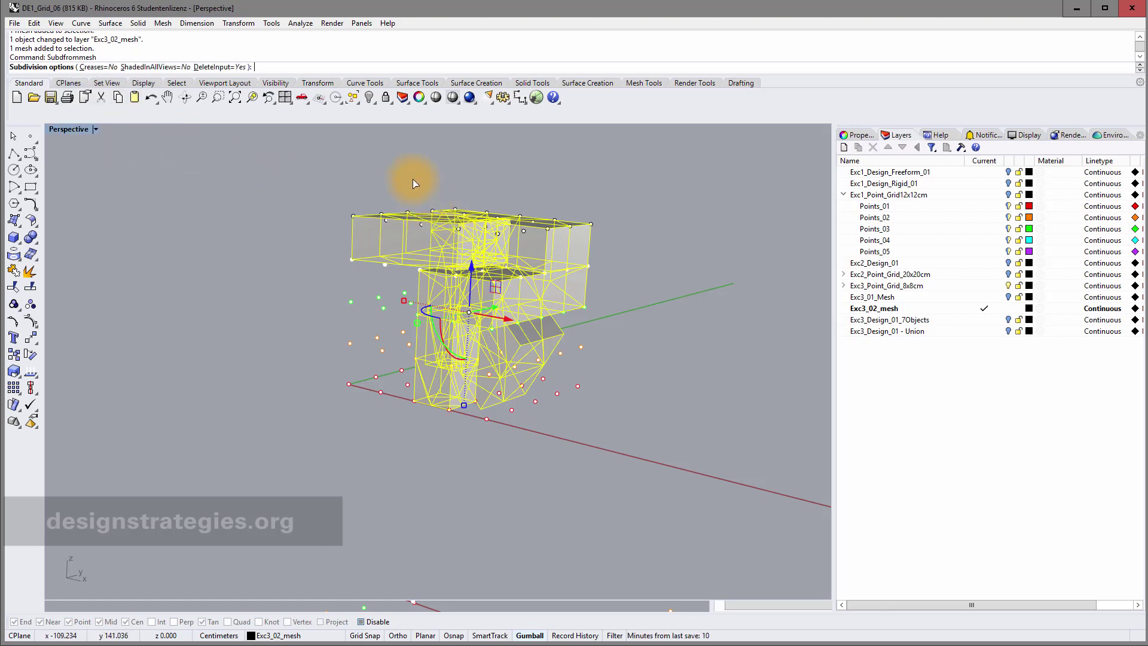
key("Return")
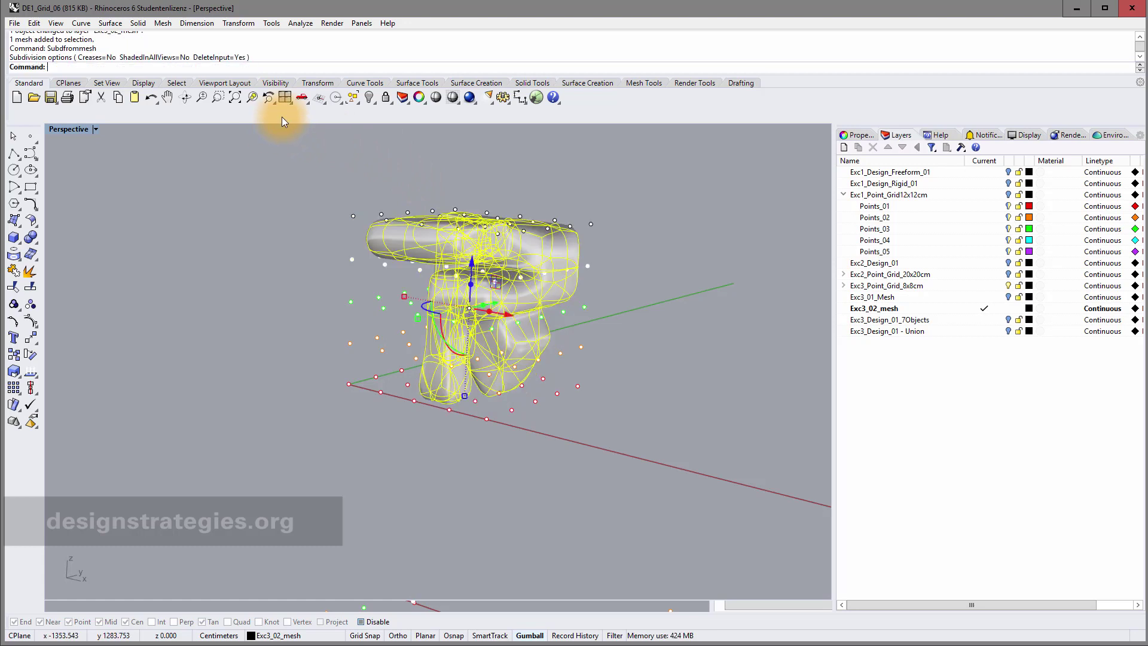
left_click(339, 309)
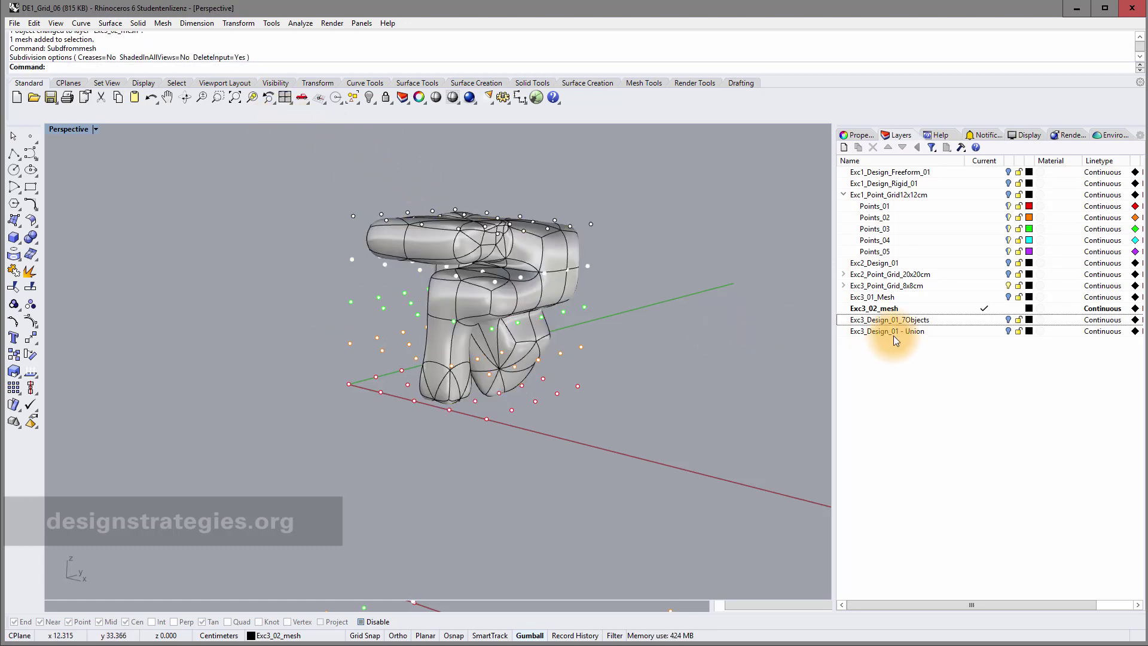
Step: Hide the Exc3_Point_Grid_8x8cm layer and inspect the smooth SubD form from the other side
left_click(1007, 285)
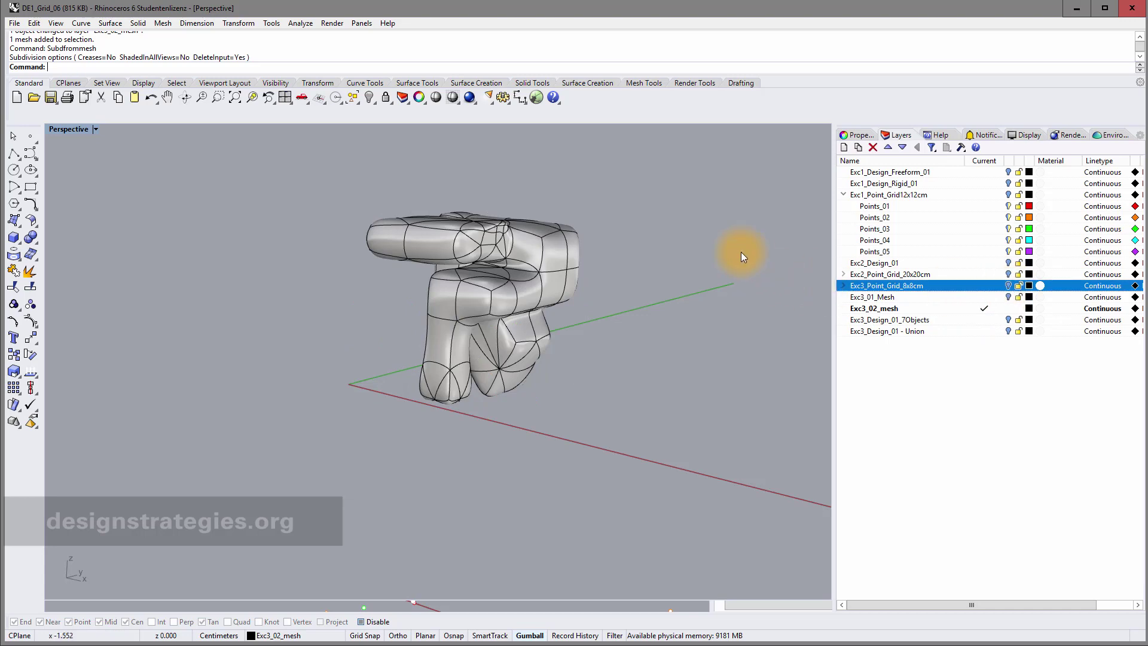
right_click_drag(562, 288, 1109, 161)
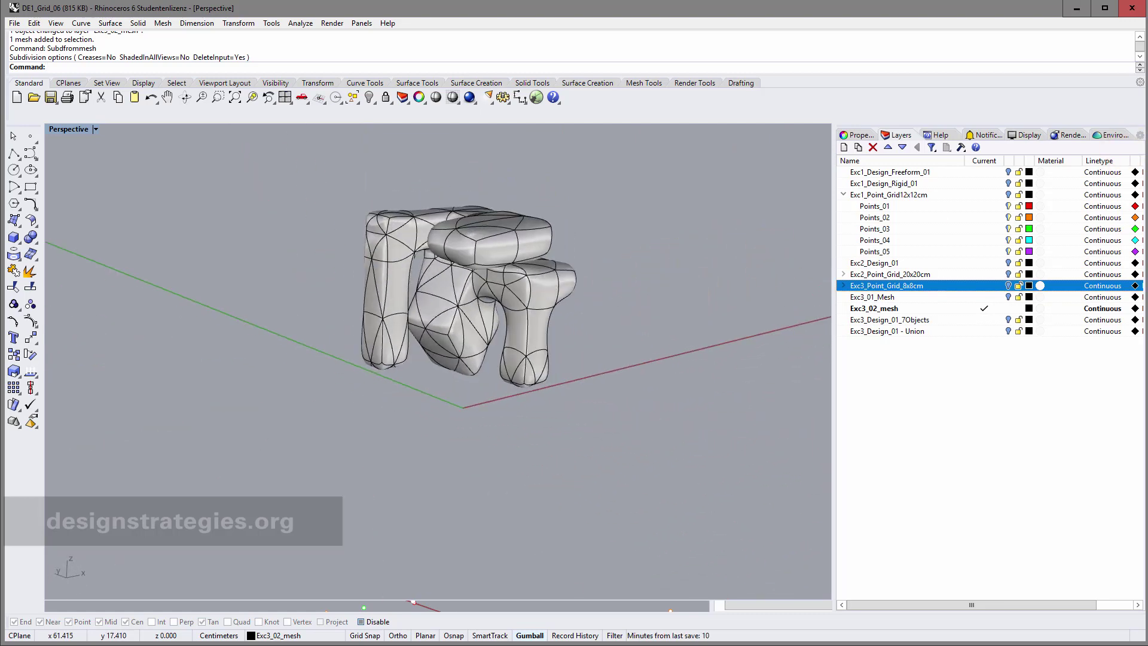
scroll(504, 368, "up", 3)
Step: Subdivide the SubD with a subdivision count of 2, RemoveLowerLevels set to No and DeleteInput set to Yes
left_click(503, 367)
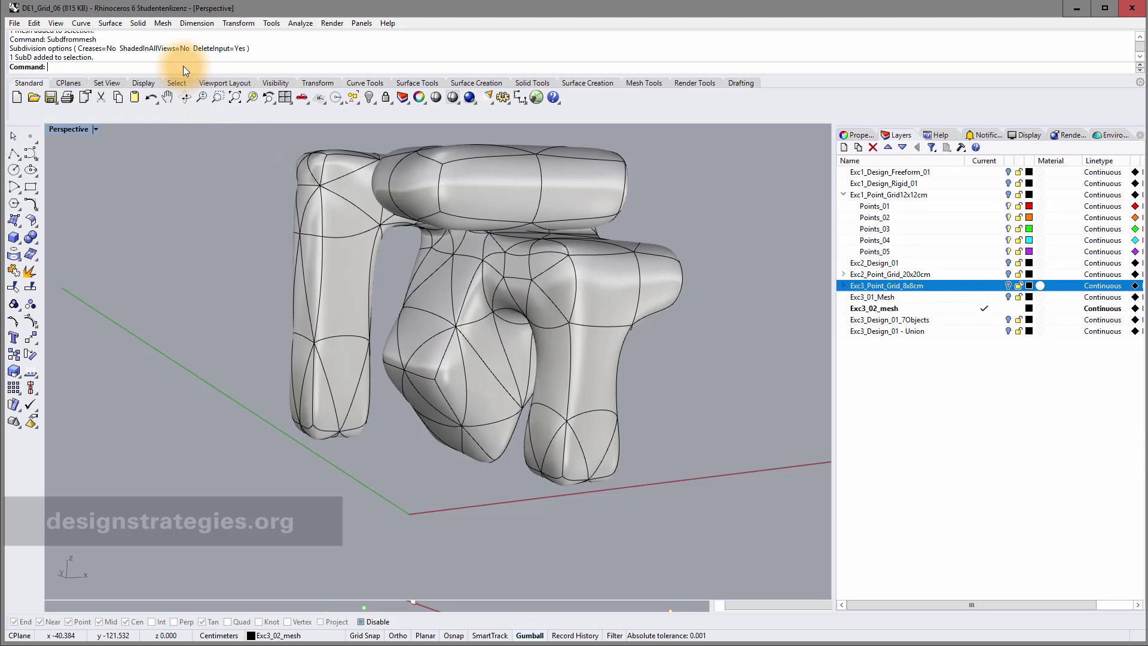
type("Subdivide")
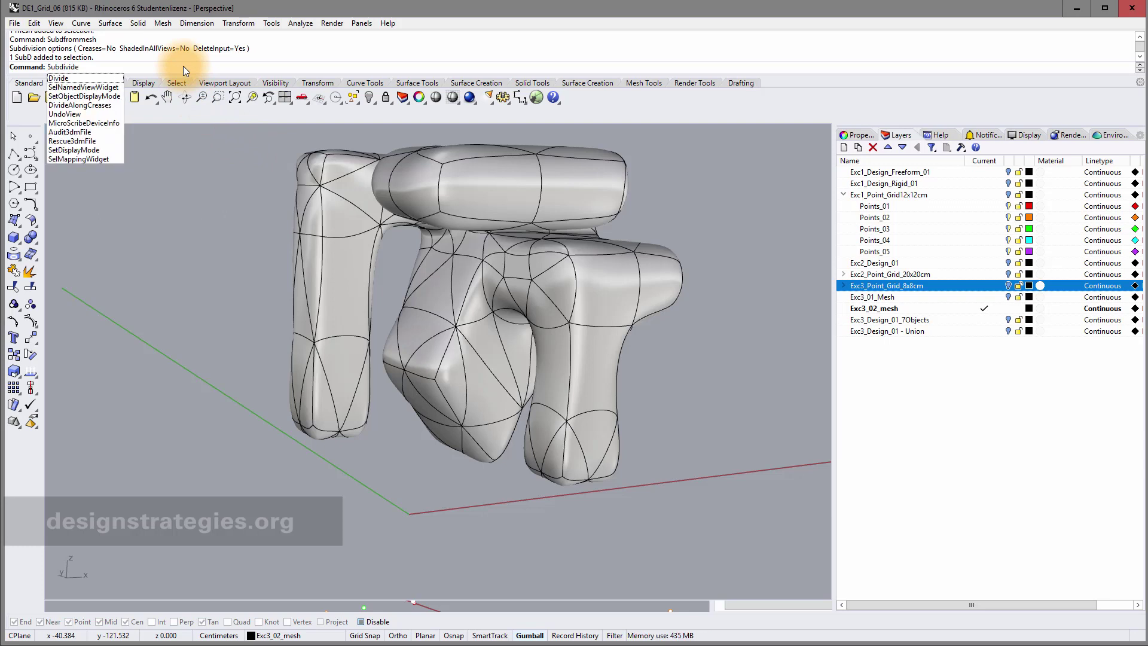
key("Return")
left_click(376, 168)
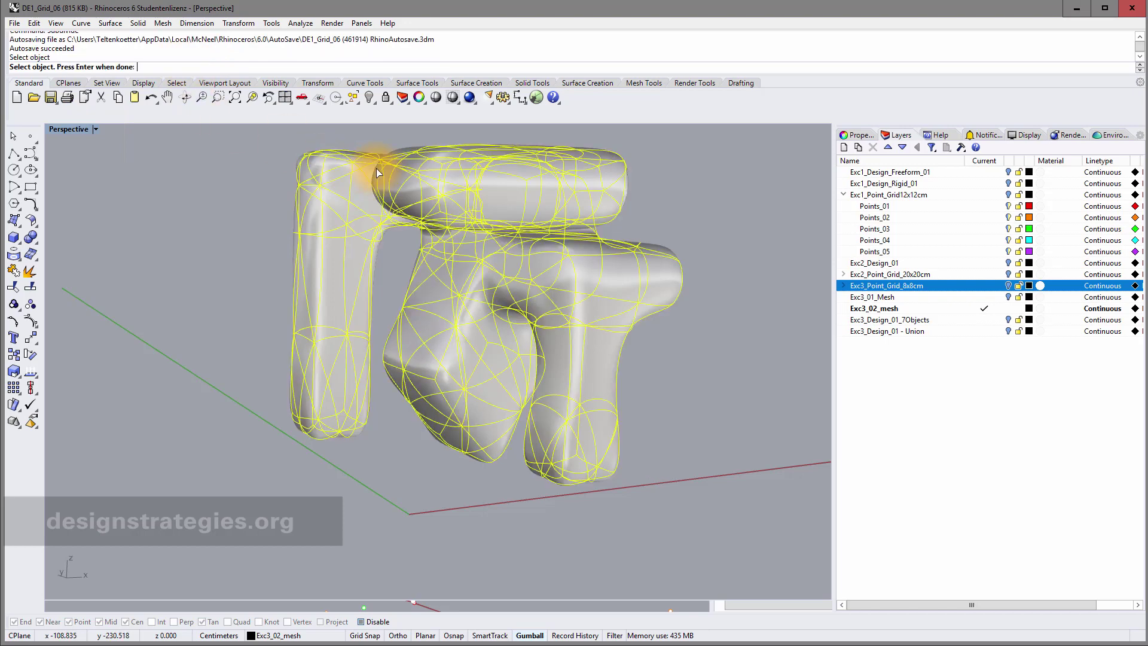
key("Return")
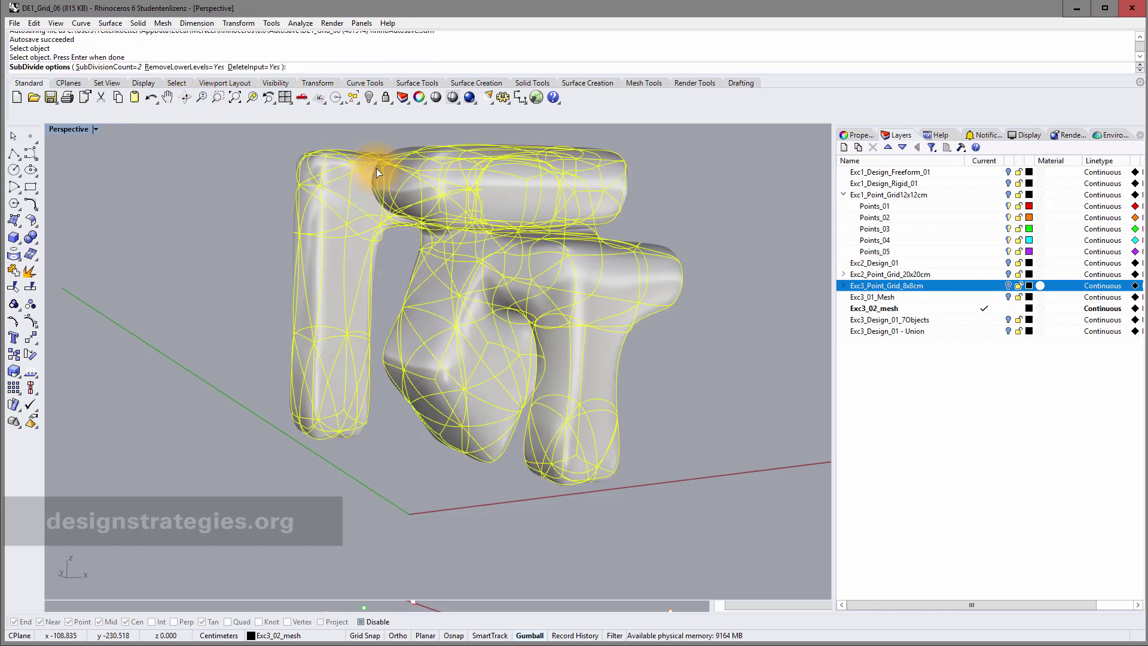
left_click(120, 66)
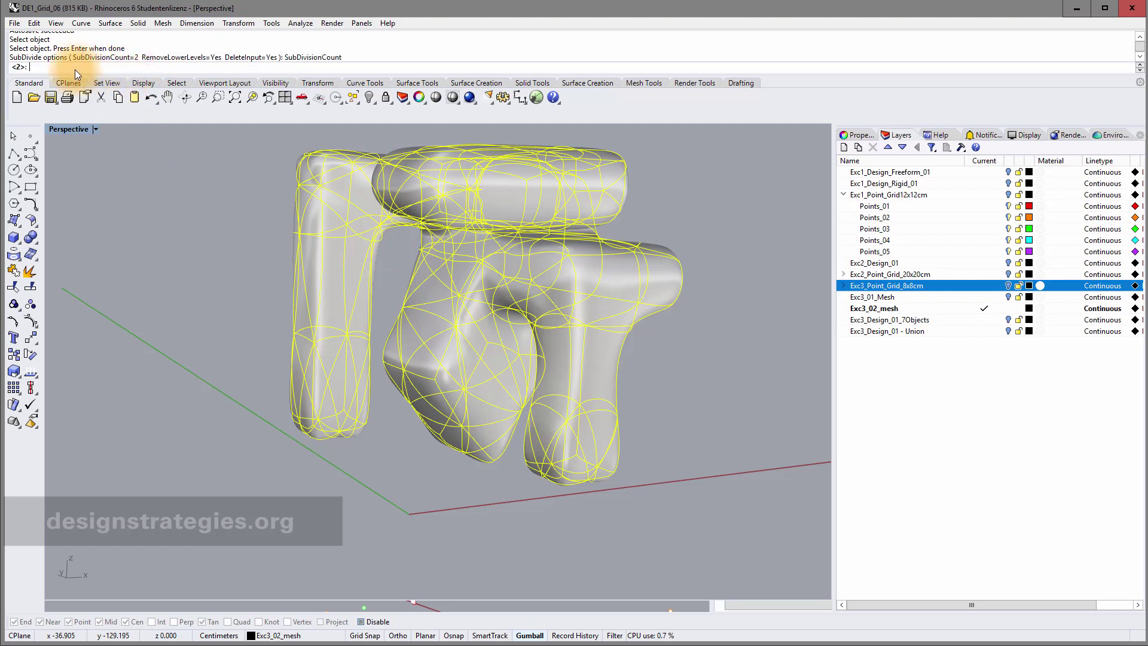
type("1")
key("Return")
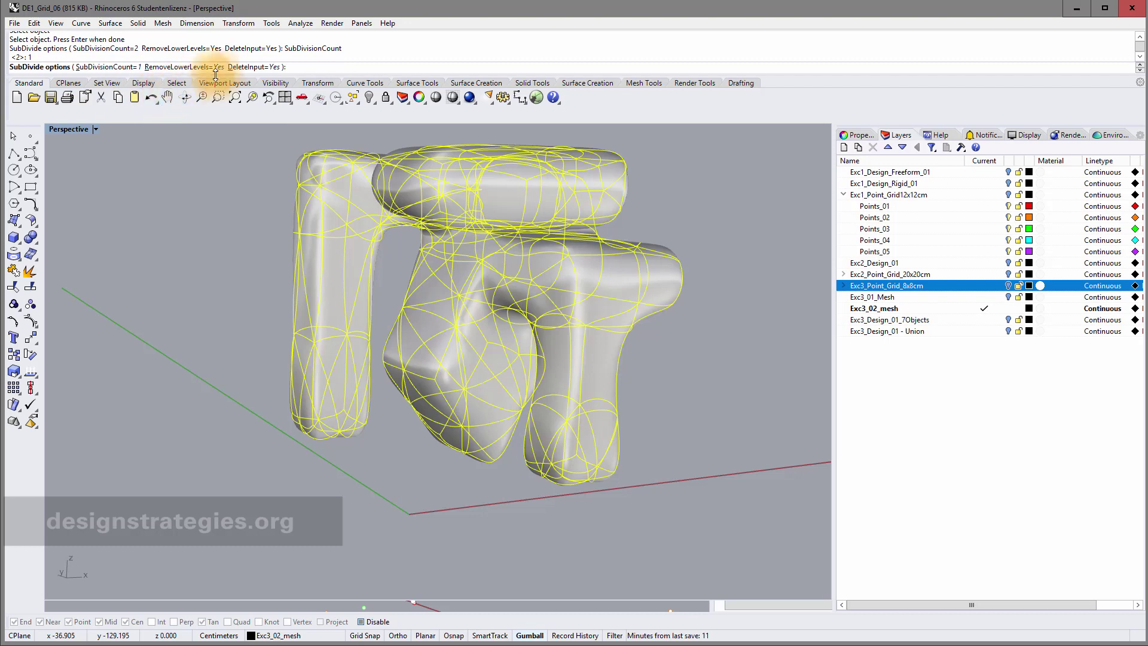
left_click(174, 66)
left_click(110, 66)
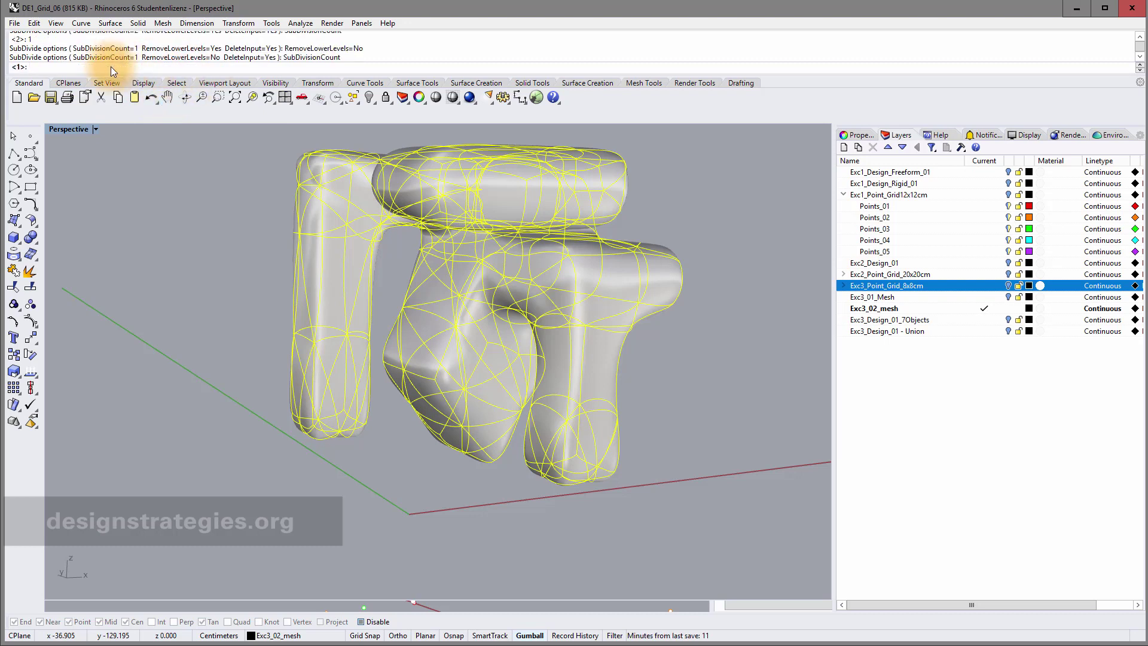
type("2")
key("Return")
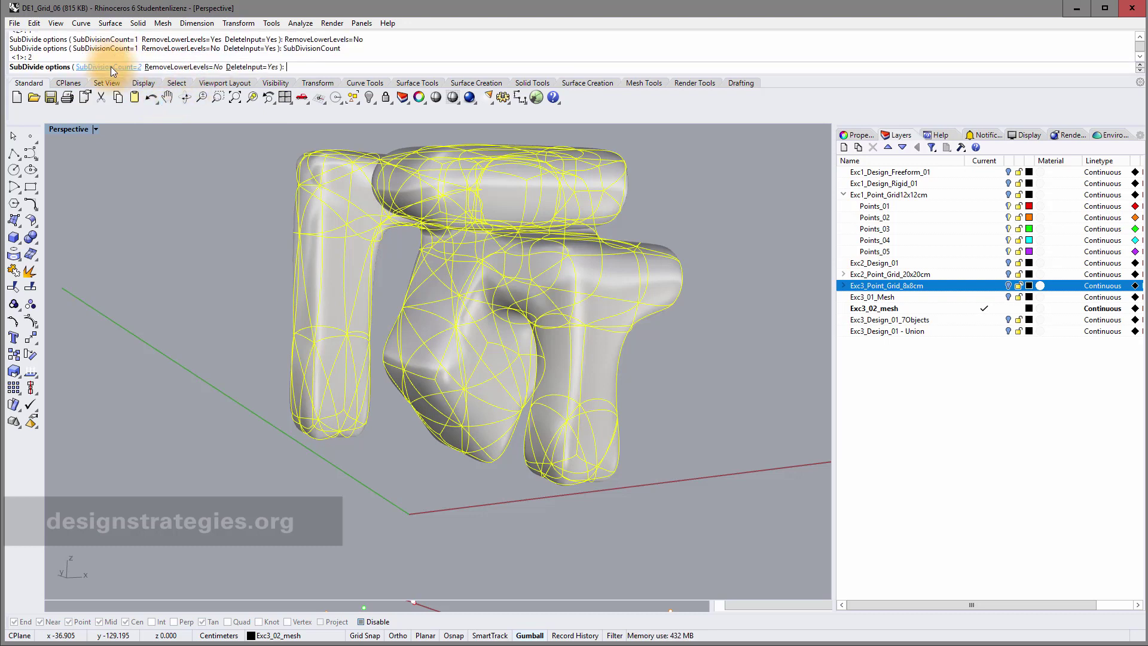
key("Return")
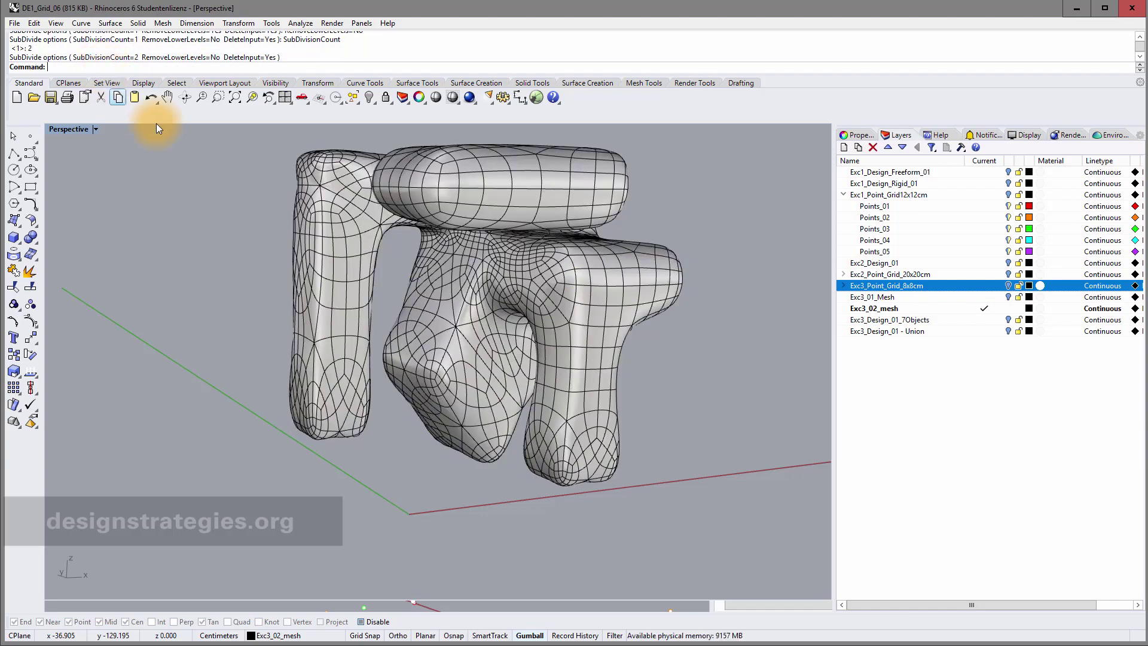
mouse_move(687, 361)
right_mouse_down()
mouse_move(758, 379)
mouse_move(691, 389)
mouse_move(666, 367)
right_mouse_up()
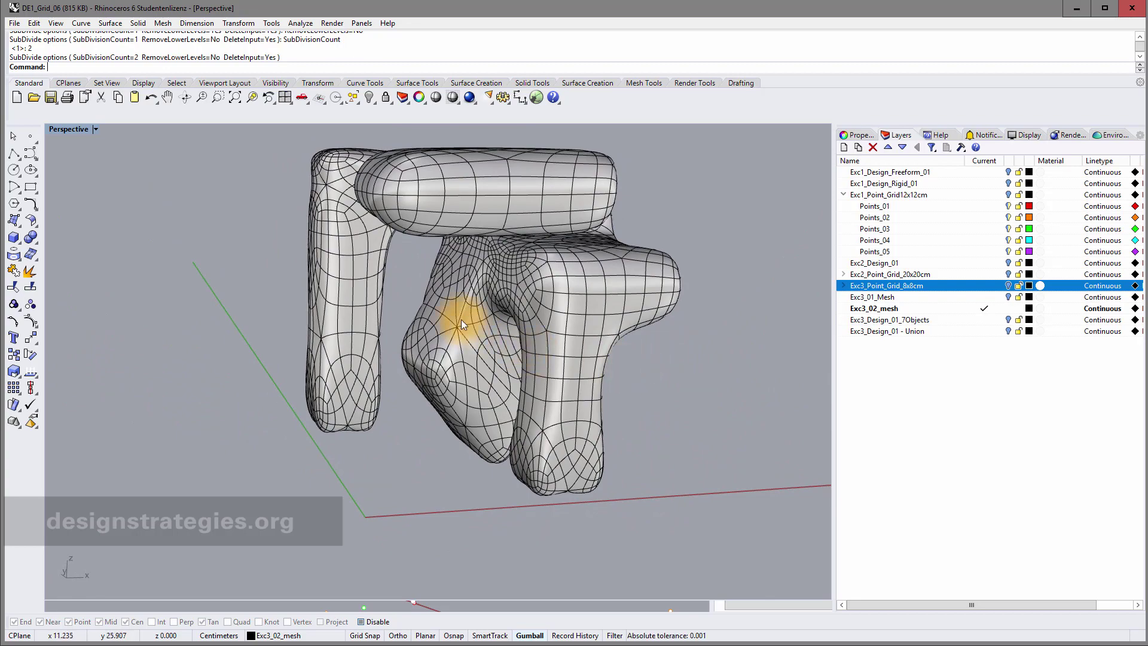
Step: Turn on the control points of the subdivided SubD form with PointsOn
mouse_move(424, 246)
right_mouse_down()
mouse_move(401, 243)
mouse_move(448, 287)
mouse_move(453, 258)
mouse_move(415, 237)
mouse_move(433, 228)
right_mouse_up()
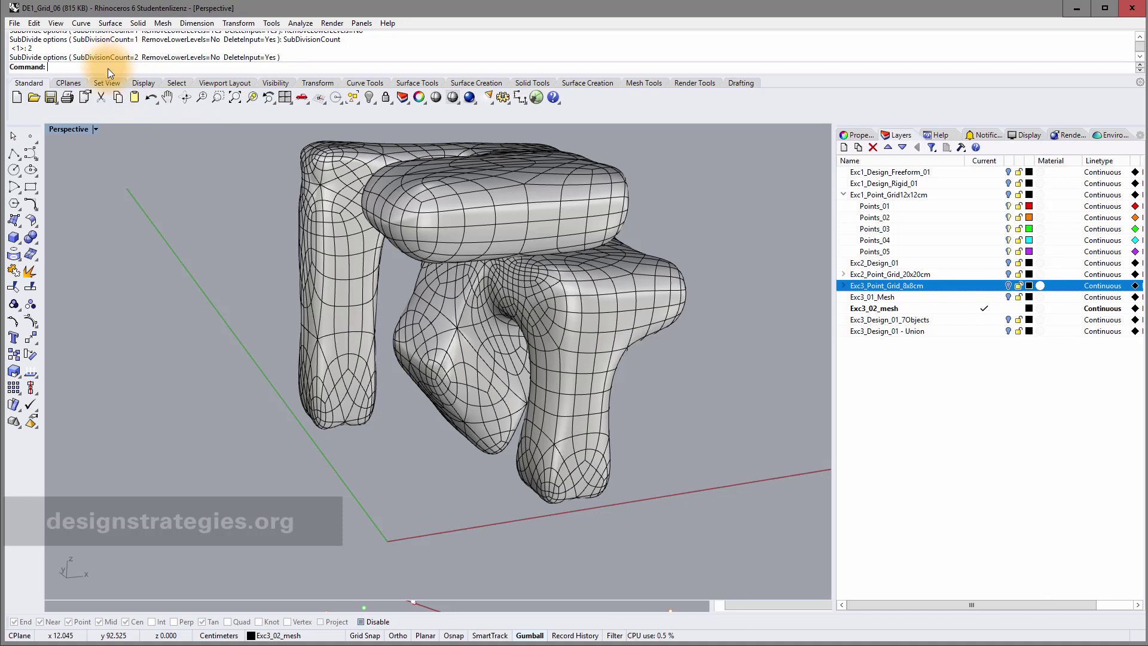
type("PointsOn")
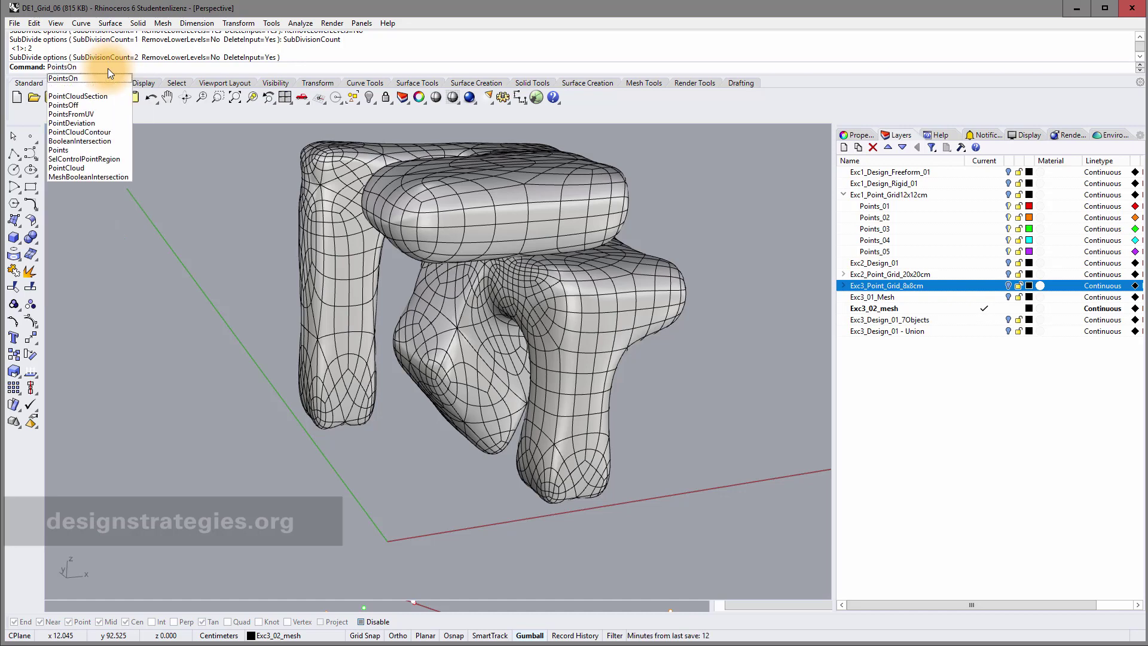
key("Return")
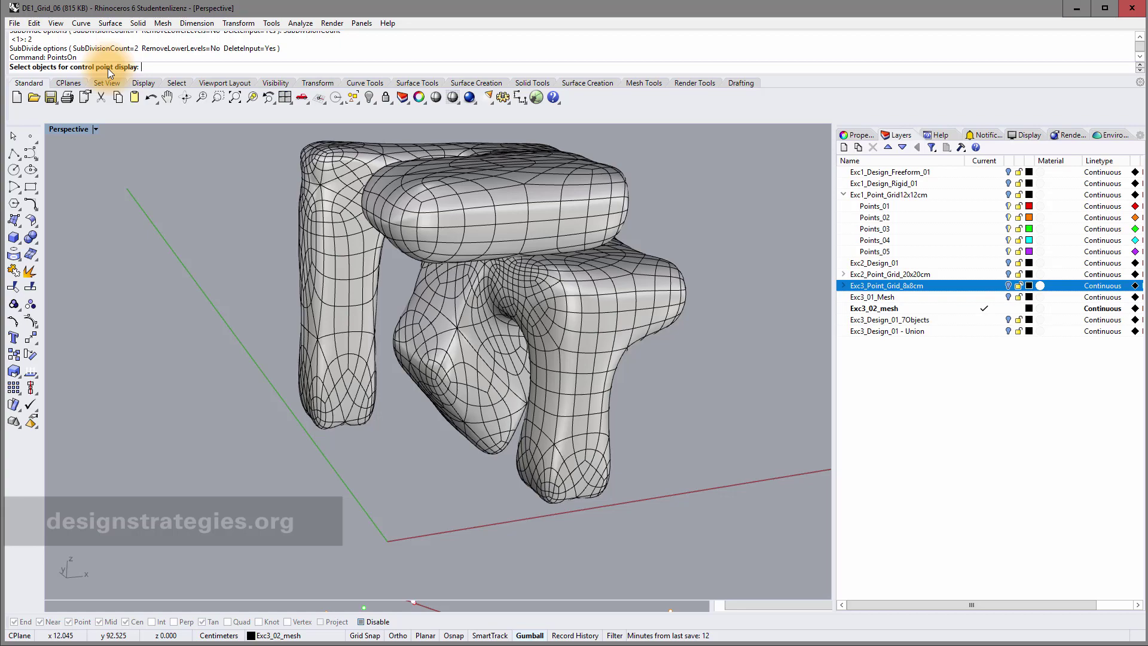
left_click(332, 221)
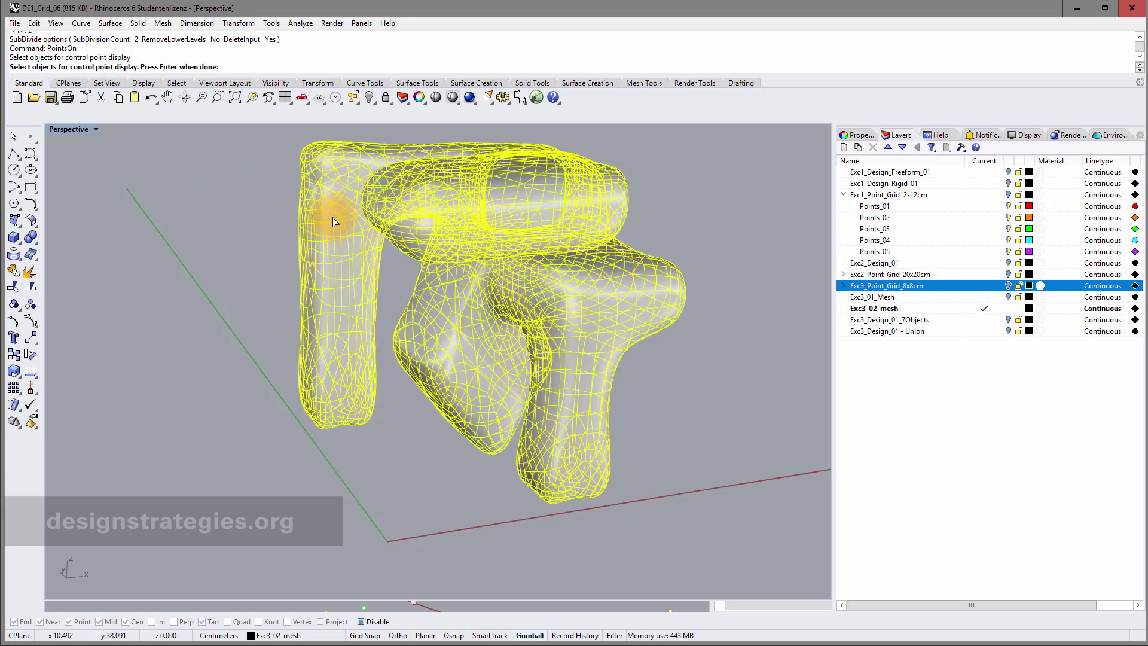
key("Return")
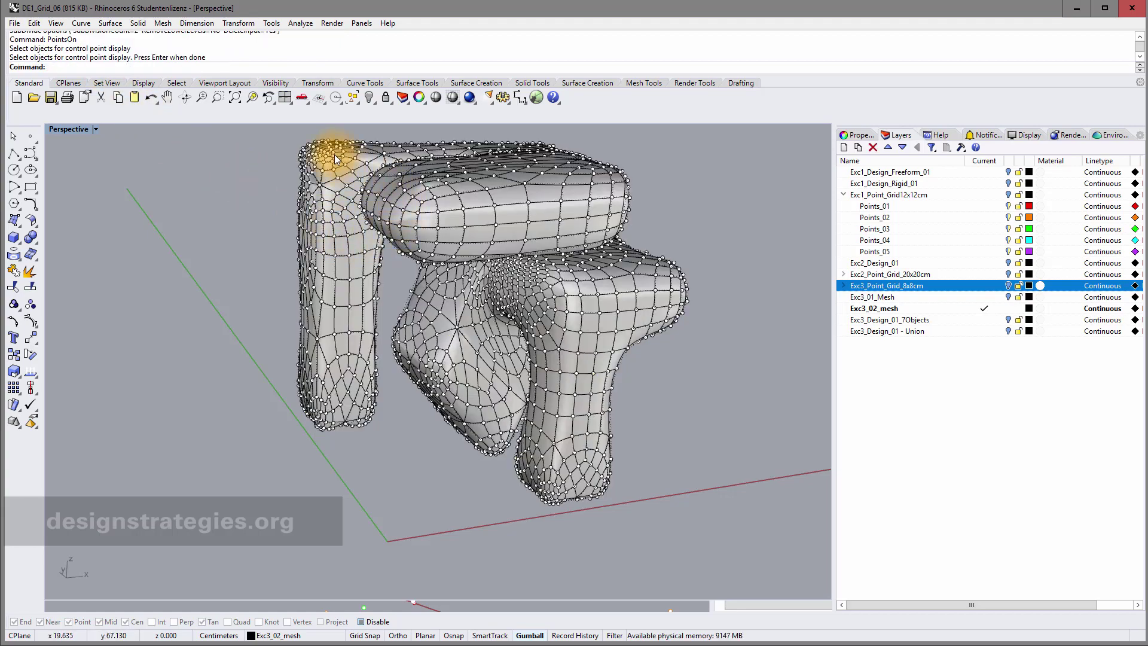
Step: Pull the control points at the top corner of the leg beside the Y axis upward and a few on its side outward
scroll(335, 162, "up", 5)
scroll(283, 202, "down", 4)
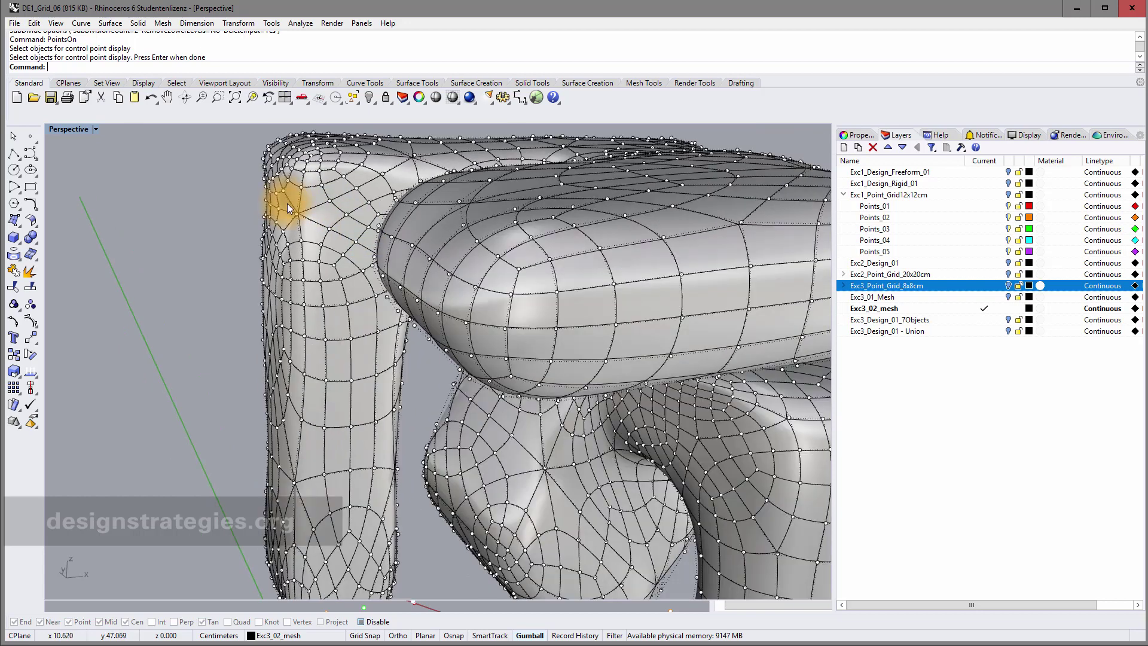
left_click_drag(234, 150, 293, 108)
left_click(263, 222)
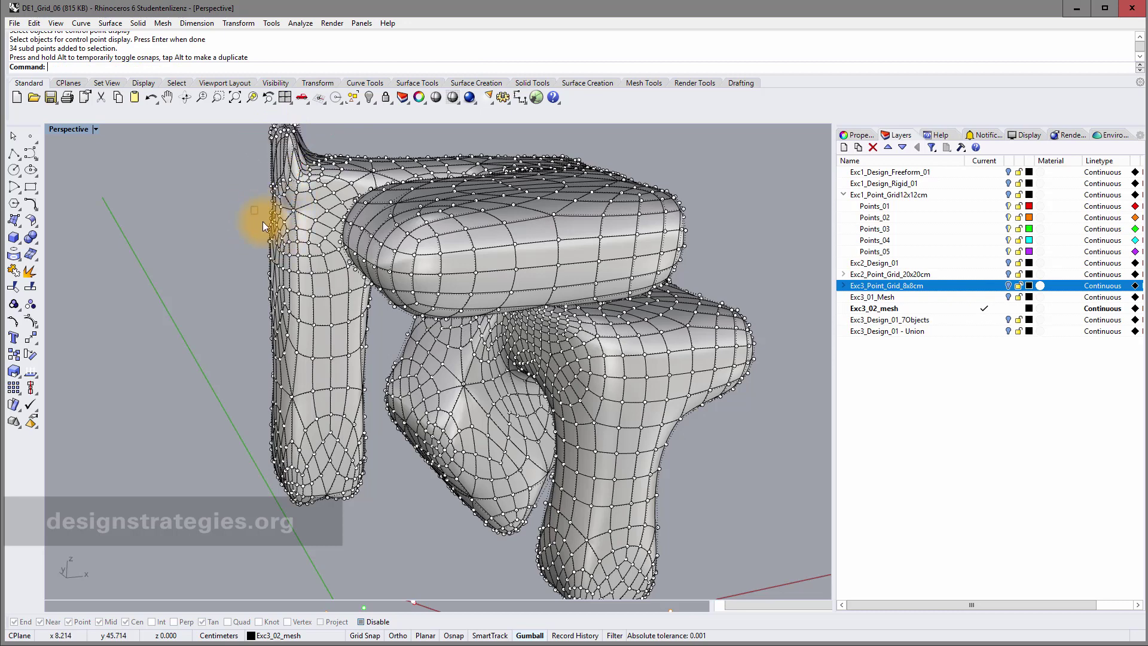
left_click_drag(261, 213, 241, 225)
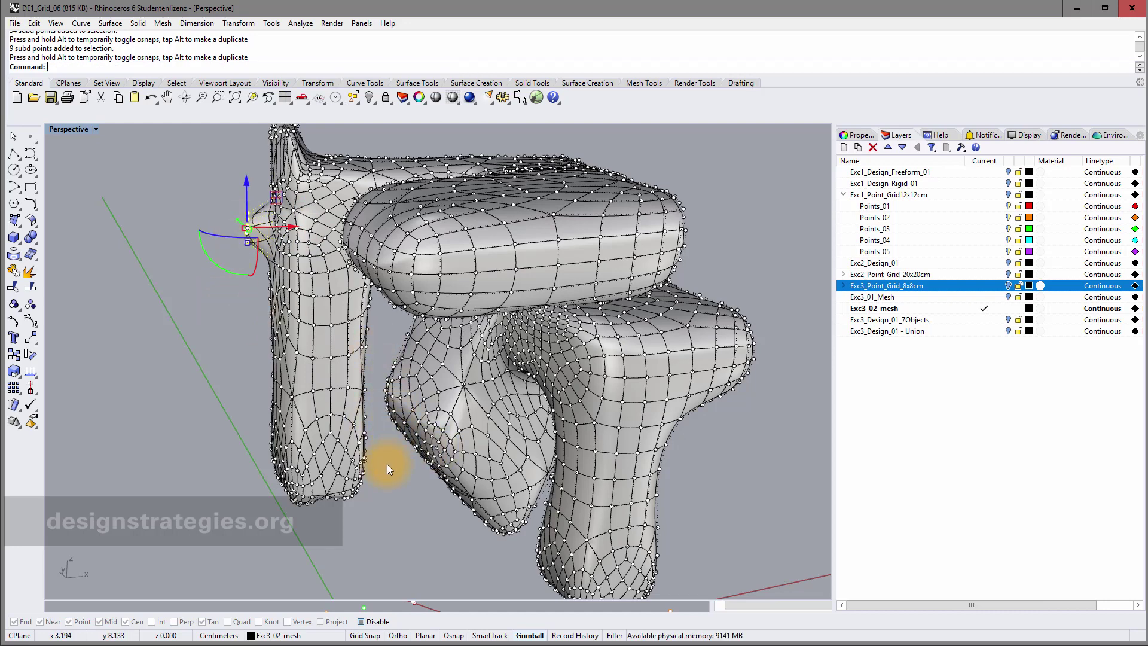
Step: Undo the control point moves and the subdivision, keeping the Exc3_Point_Grid_8x8cm layer hidden, and deselect the SubD
key("ctrl+z")
key("ctrl+z")
key("ctrl+z")
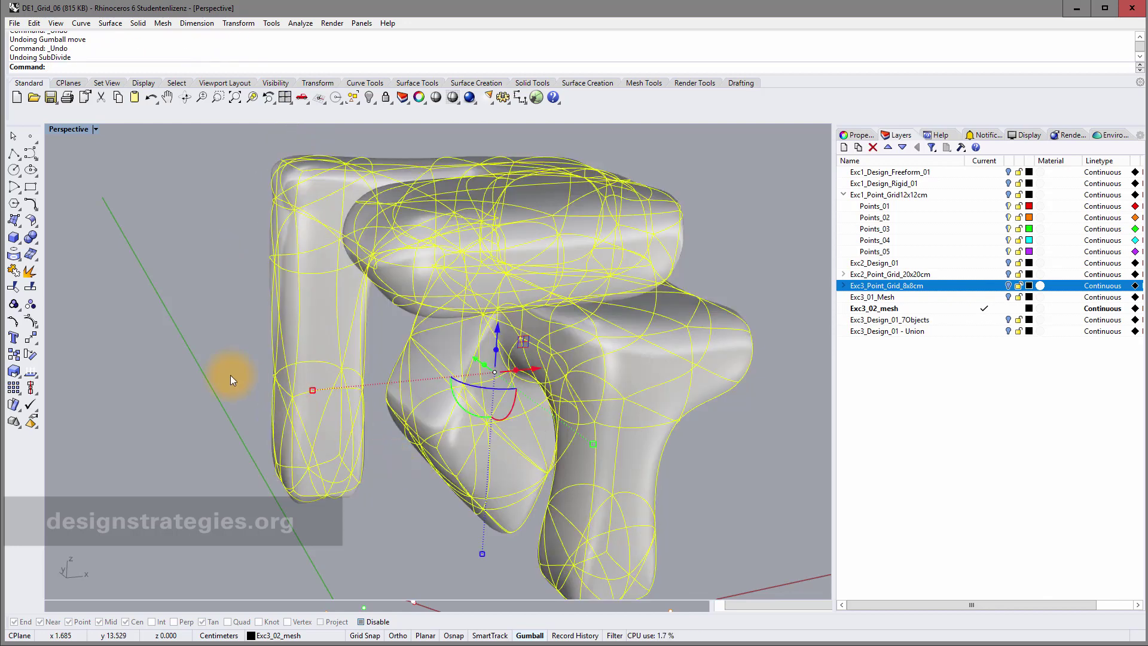
key("ctrl+z")
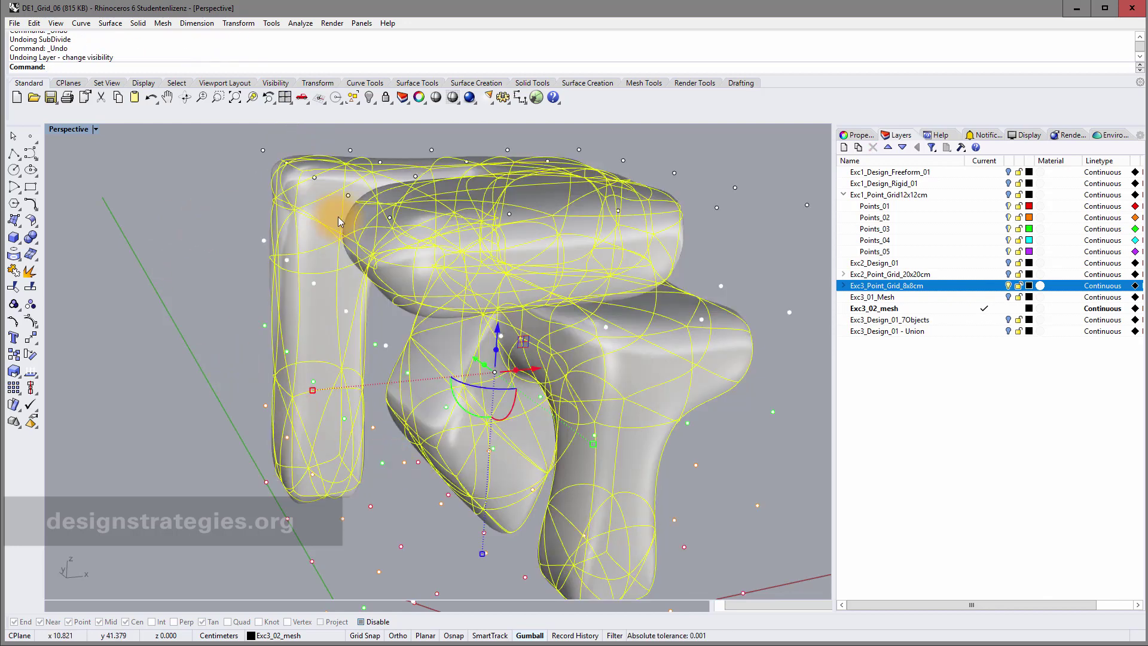
left_click(1009, 286)
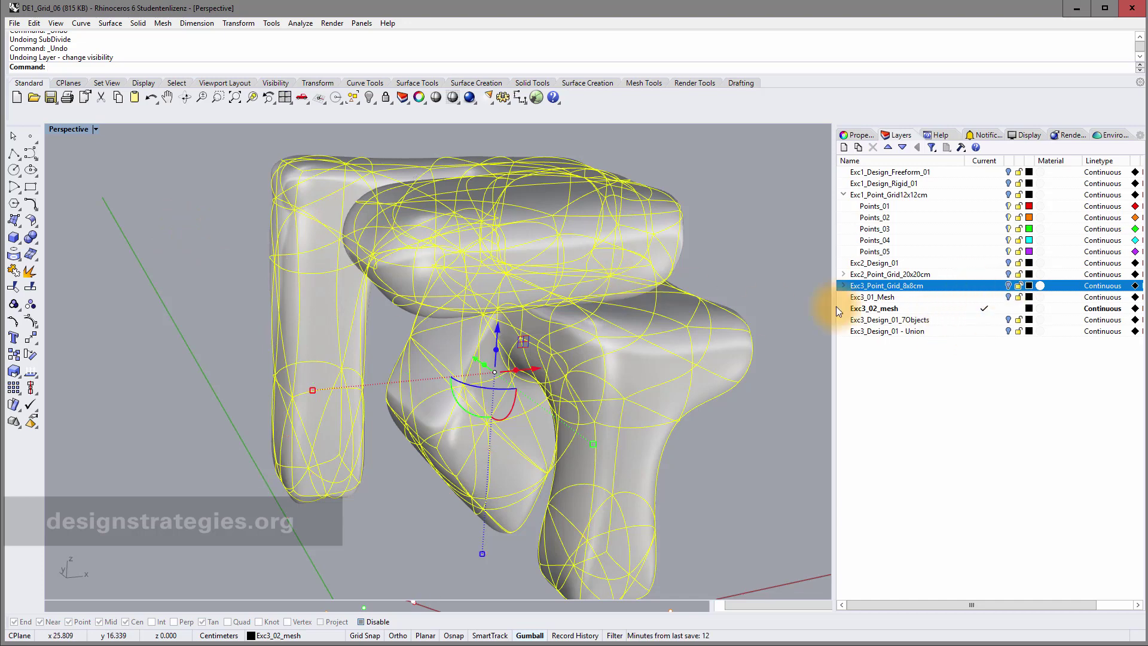
left_click(92, 243)
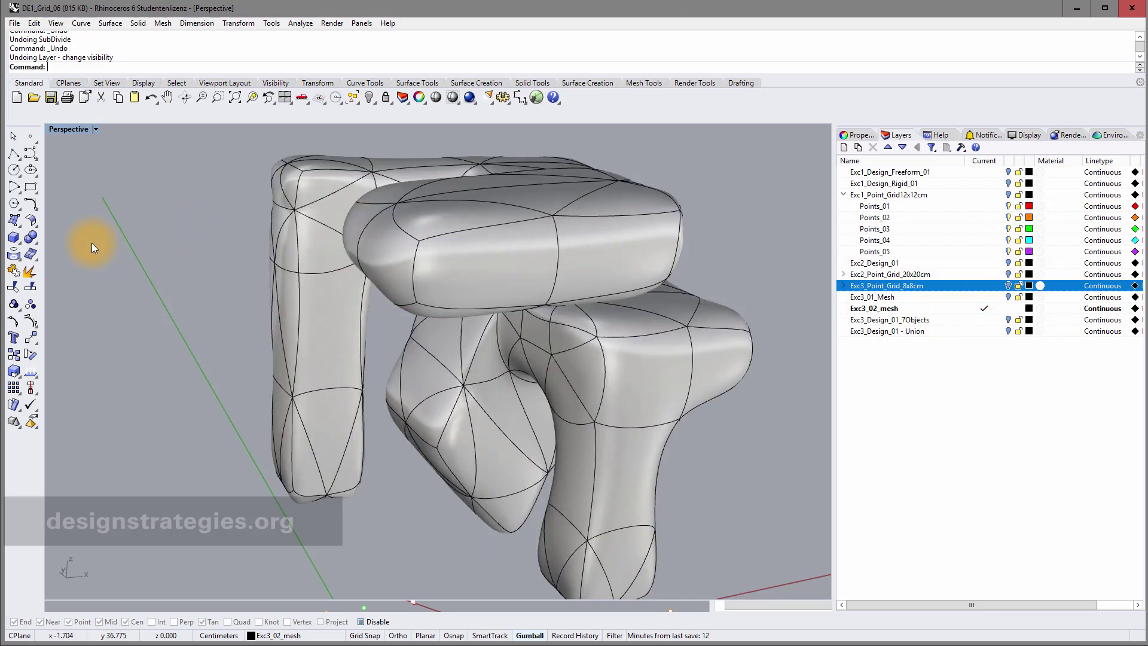
Step: Select the unsubdivided SubD and display its control points with PointsOn
left_click(327, 235)
type("Point")
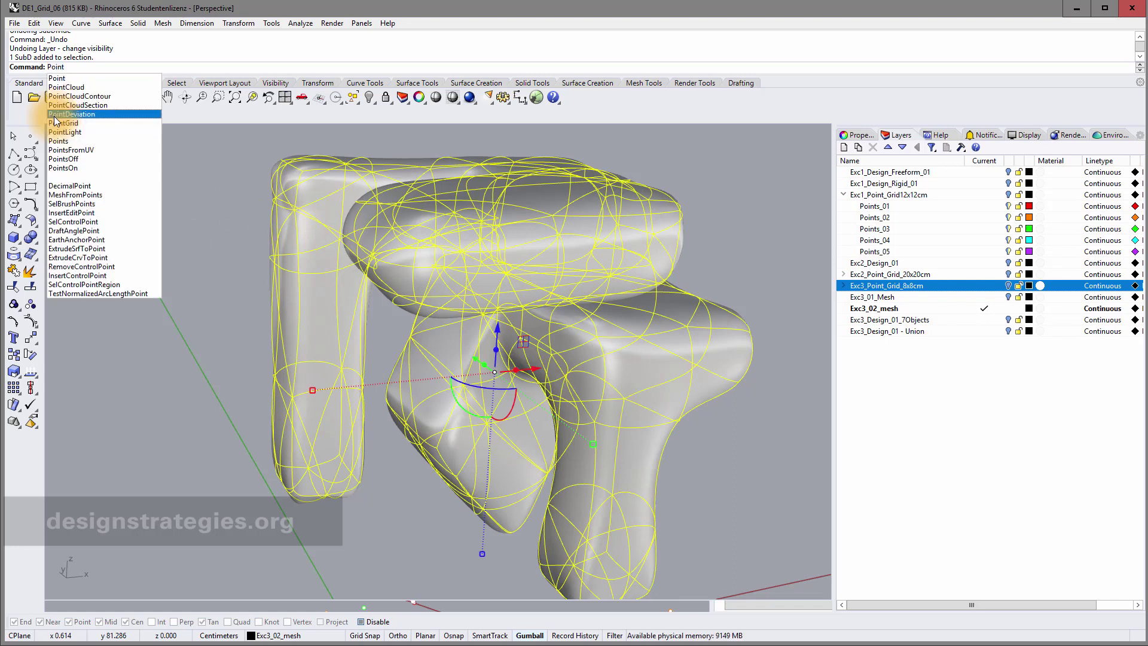
type("on")
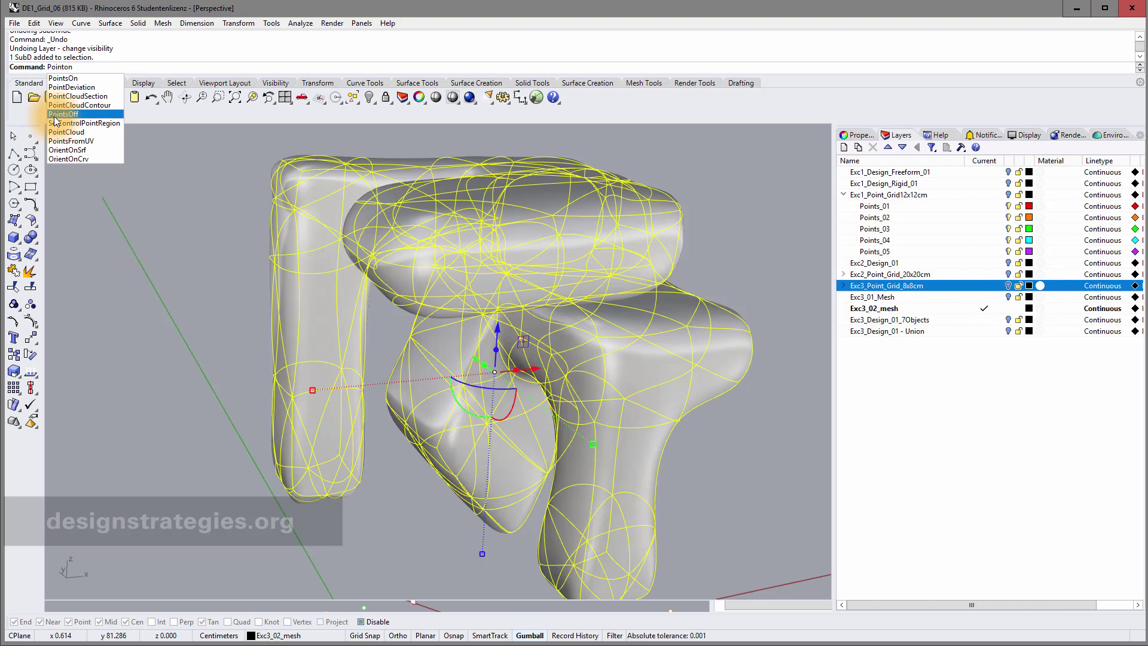
left_click(63, 79)
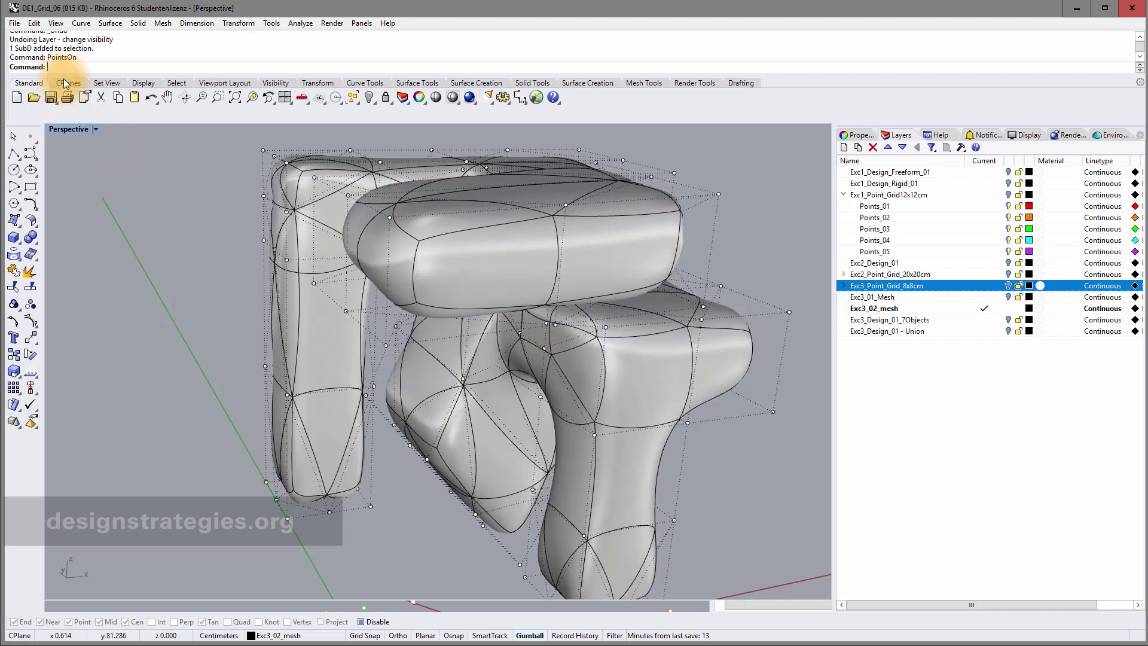
Step: Move one control point on the leg near the X axis and one on the leg beside the Y axis outward along X
scroll(311, 238, "down", 4)
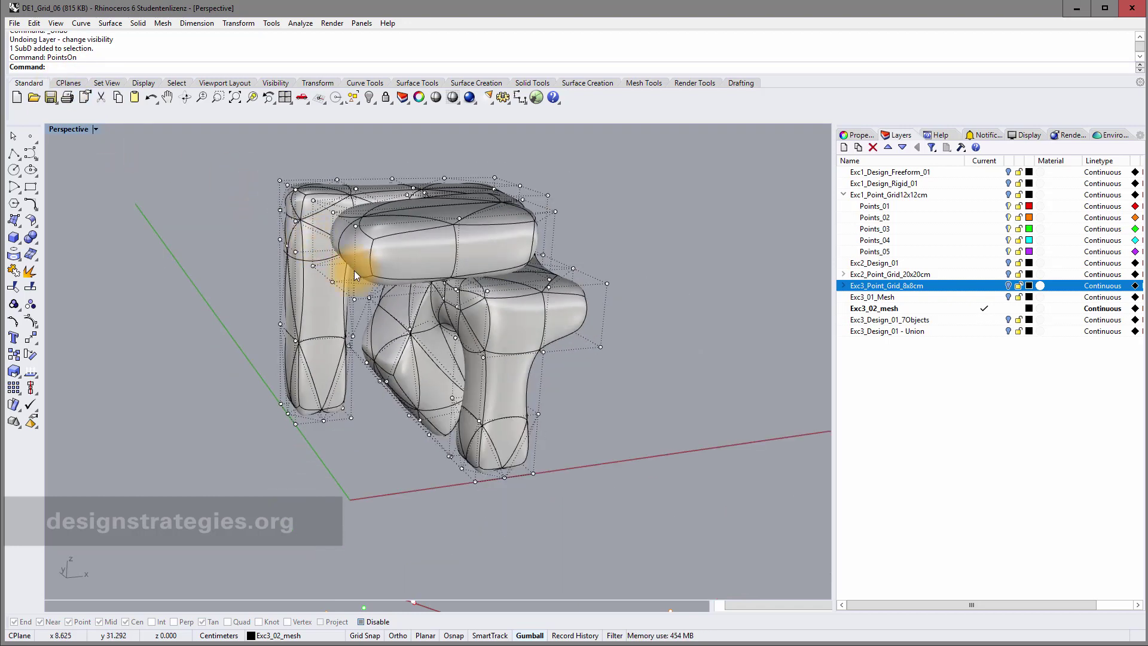
scroll(480, 335, "up", 3)
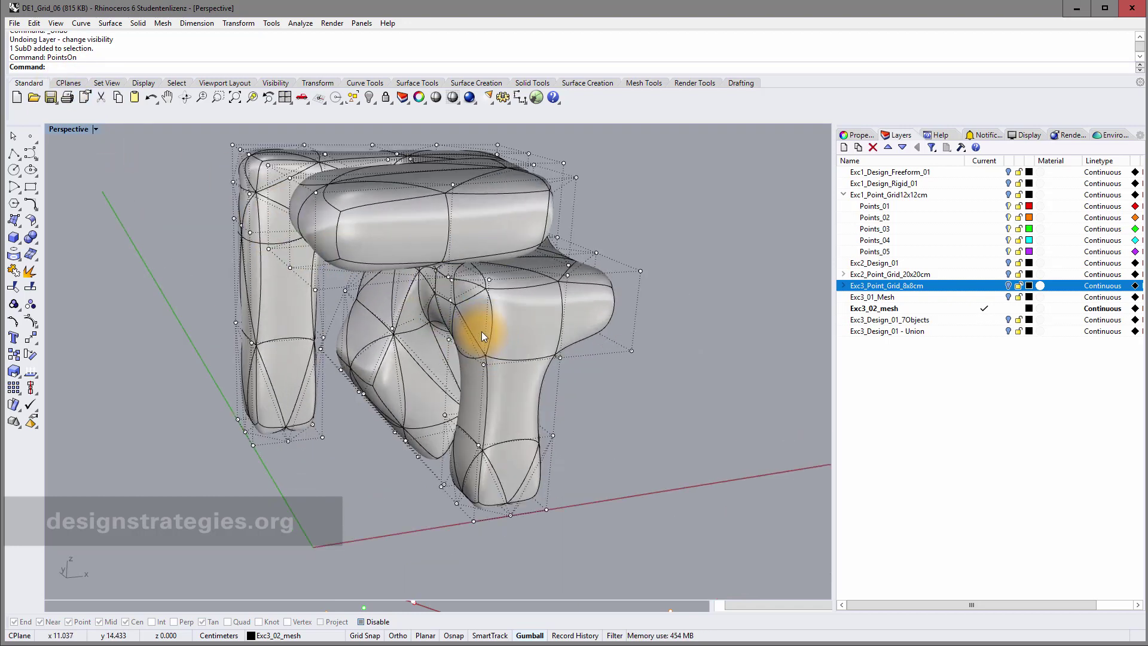
left_click(554, 435)
left_click_drag(575, 431, 583, 432)
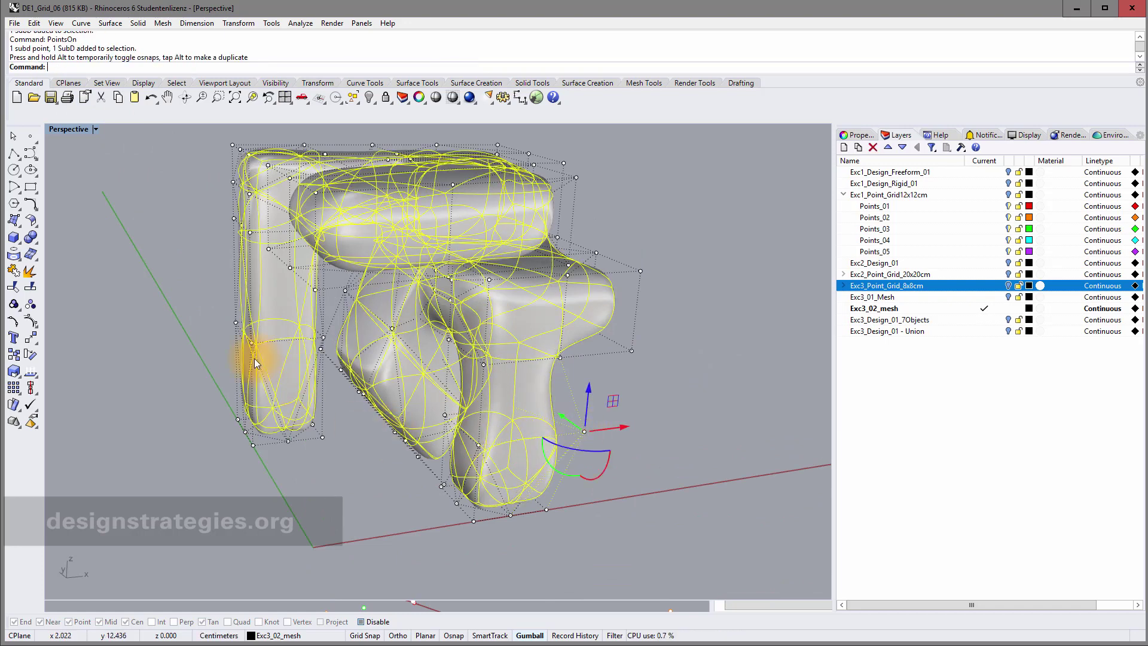
left_click(229, 301)
left_click(235, 322)
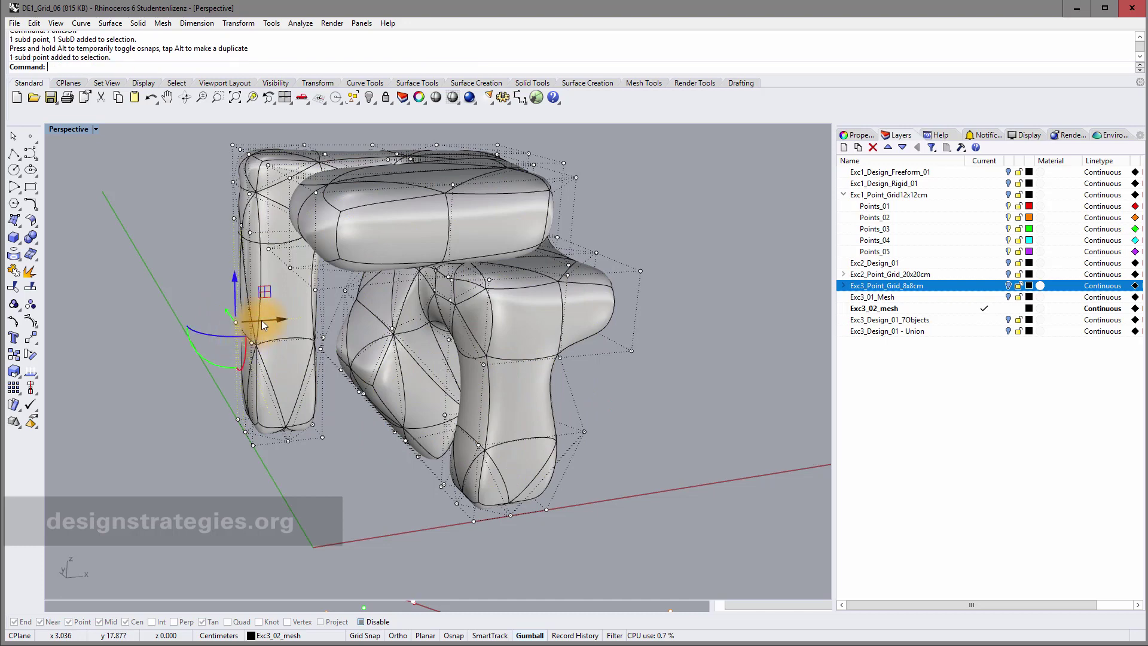
left_click_drag(239, 321, 220, 323)
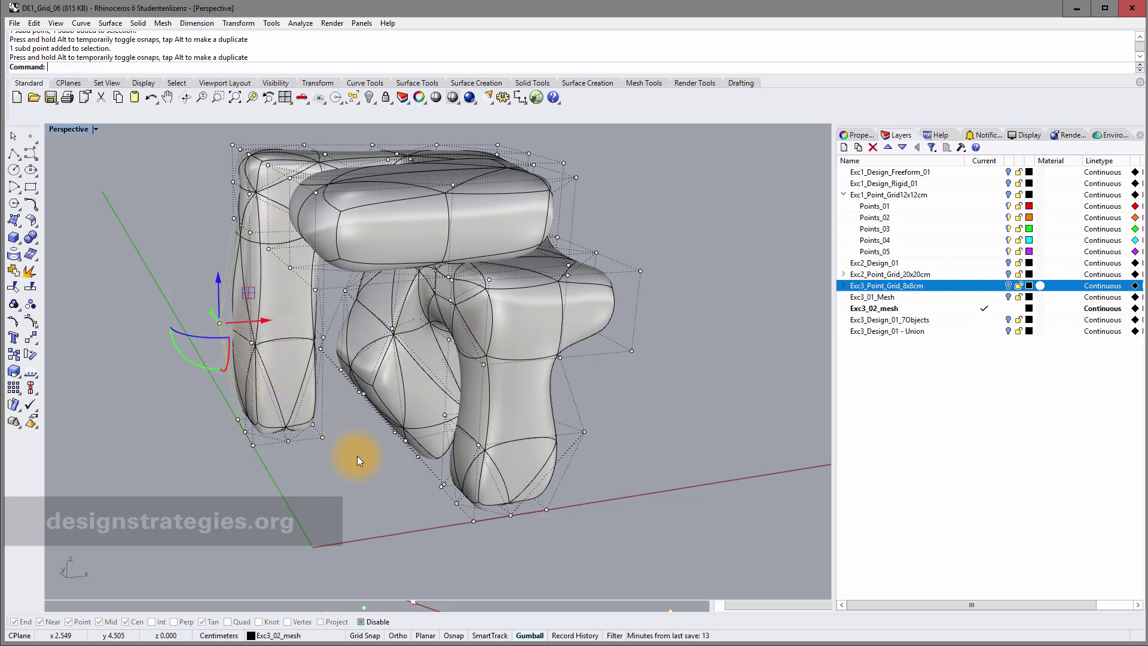
Step: Undo the two single control point moves on the legs
right_click_drag(357, 455, 395, 465)
key("ctrl+z")
key("ctrl+z")
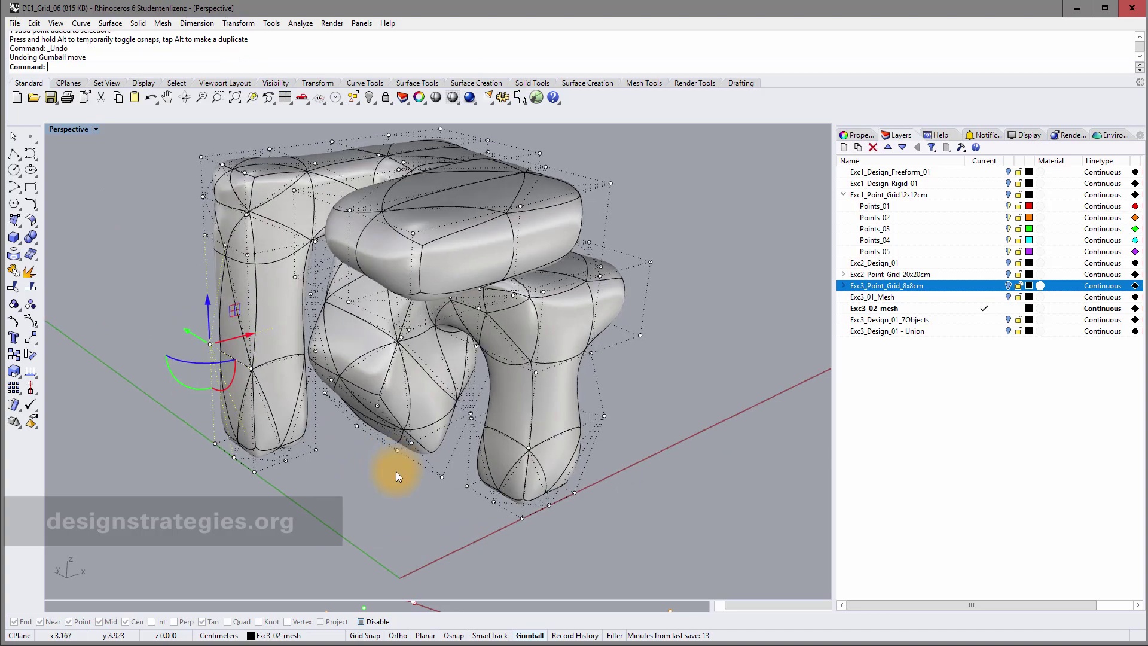
right_click_drag(569, 429, 730, 396)
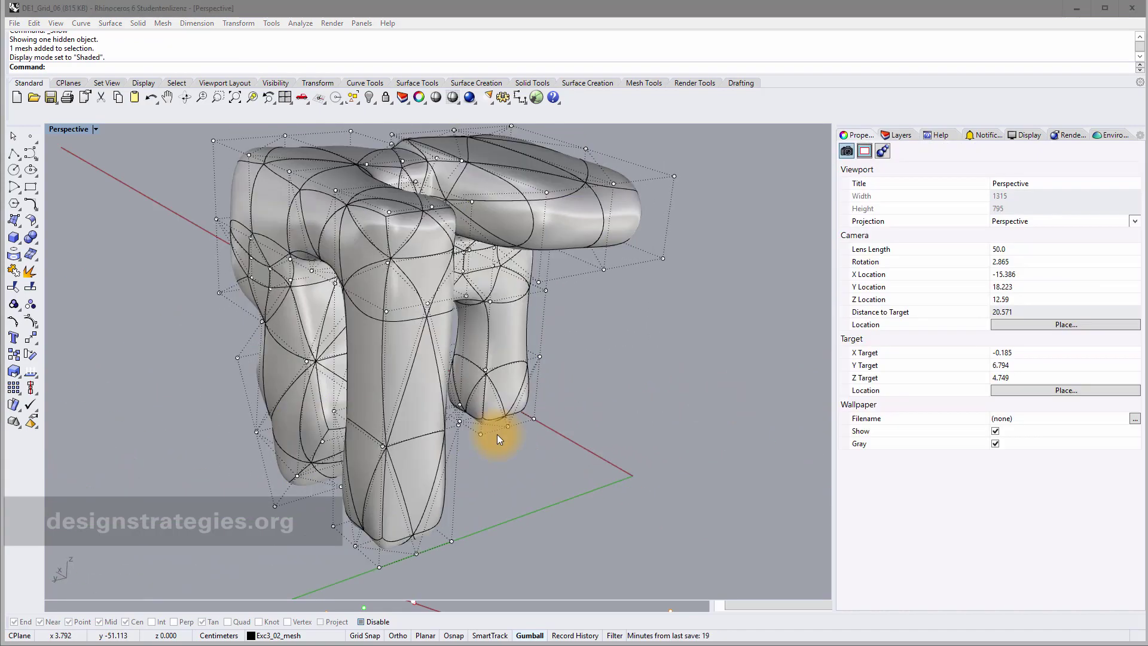
Step: Select the mesh rather than the overlapping SubD and export it to DE1_U03 as binary STL file DE1_U3_3dprinting, including open objects
left_click(433, 374)
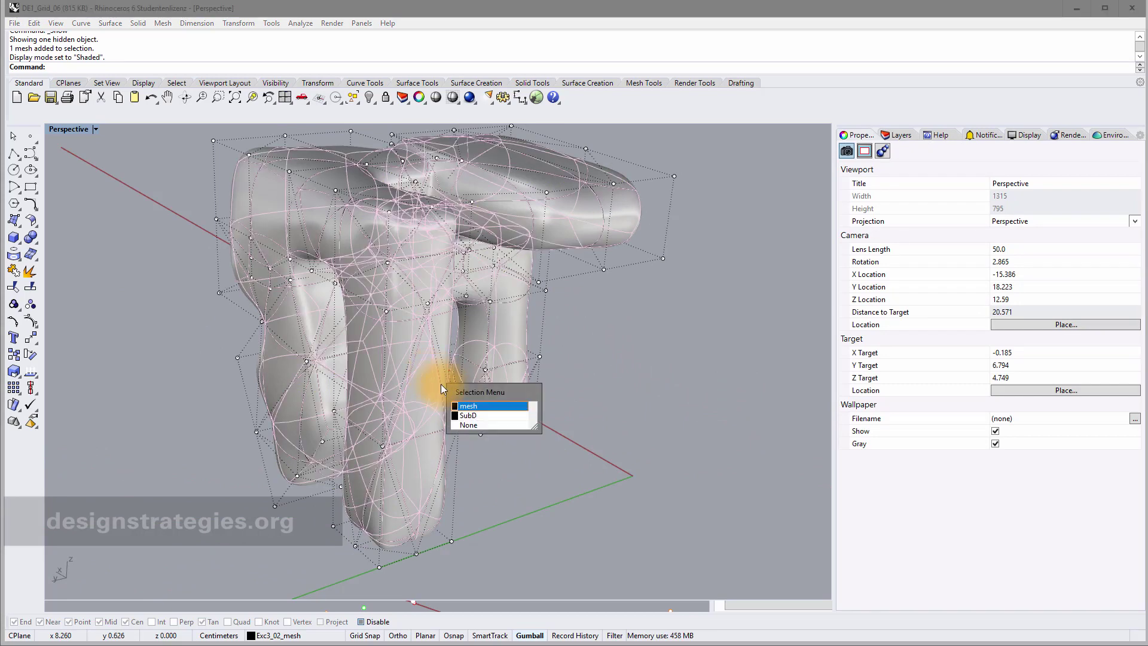
left_click(481, 416)
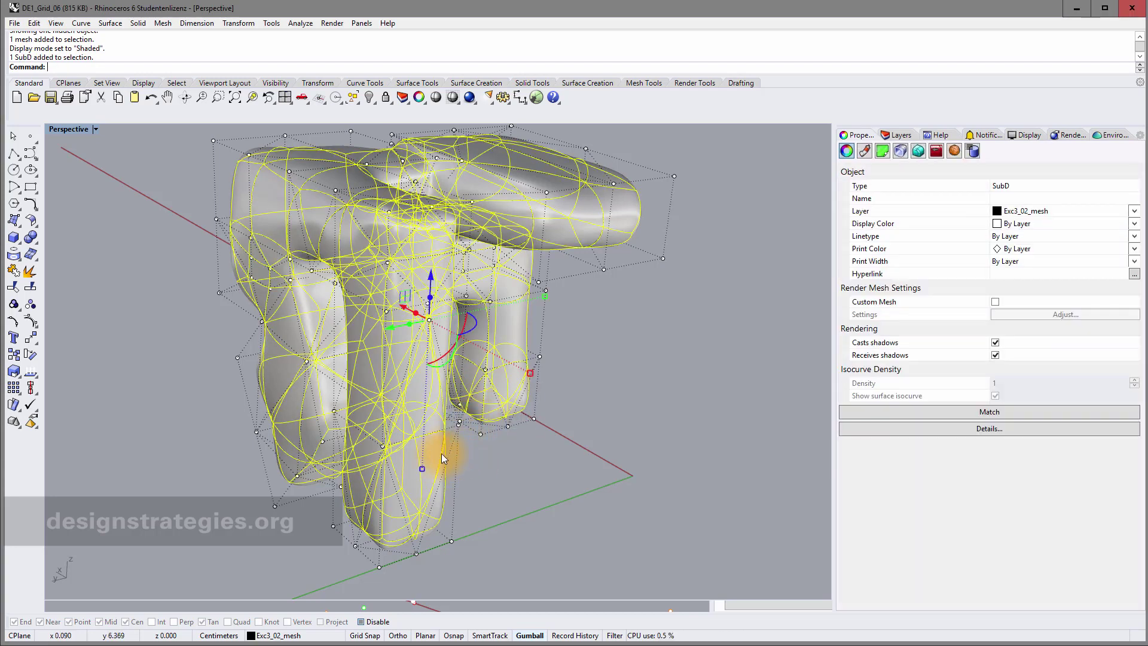
left_click(441, 453)
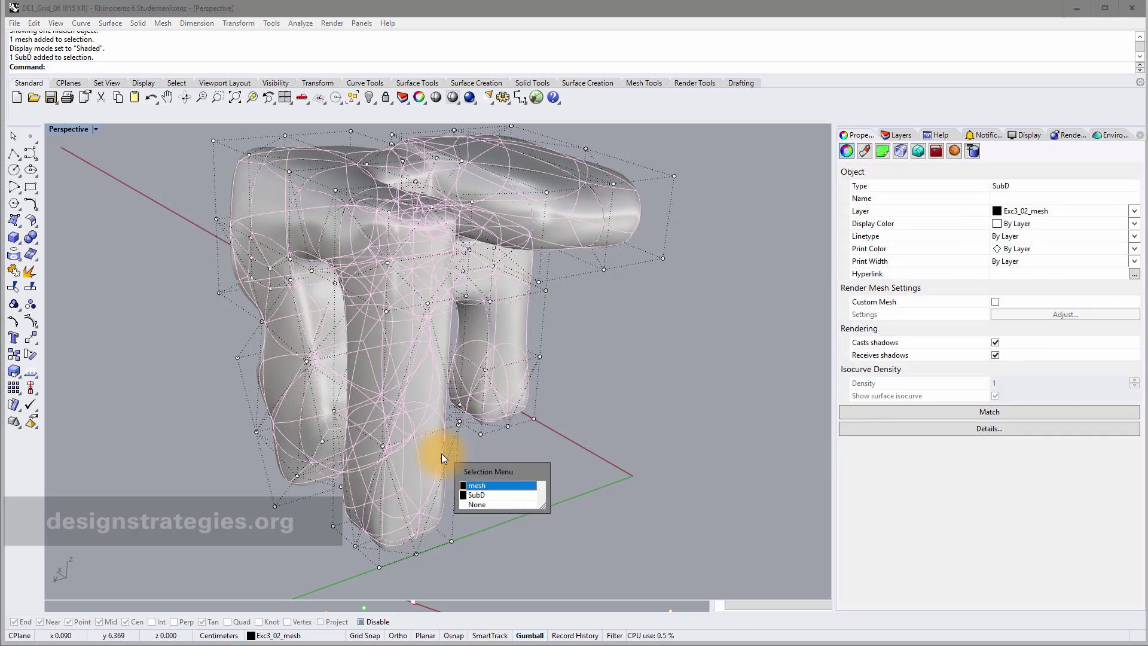
left_click(497, 487)
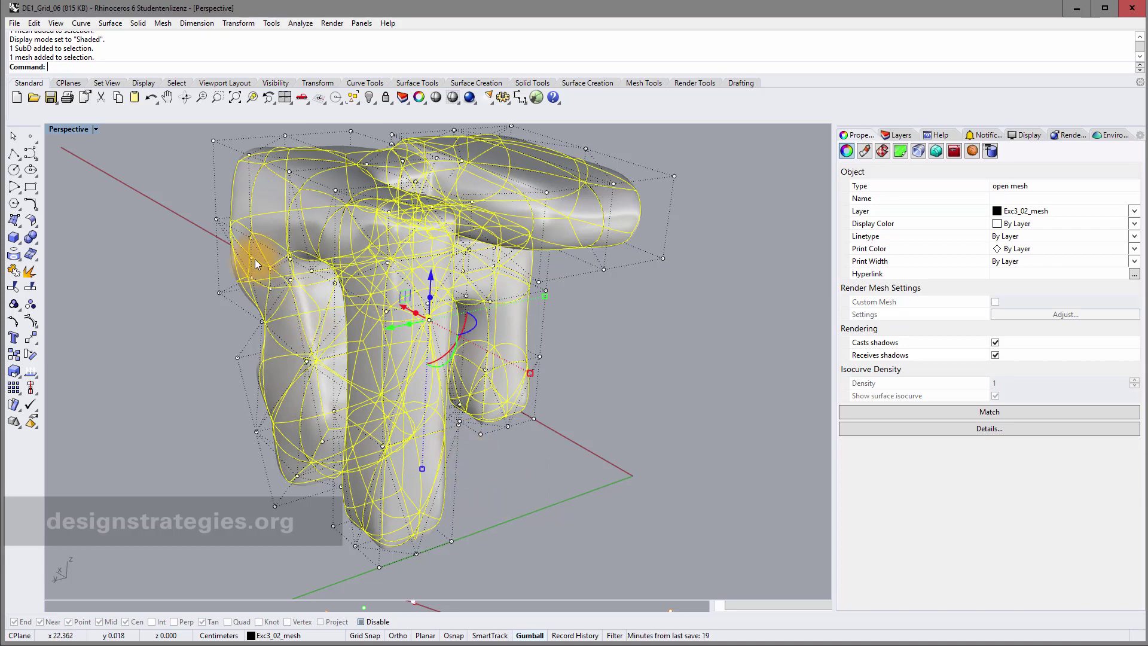
left_click(15, 24)
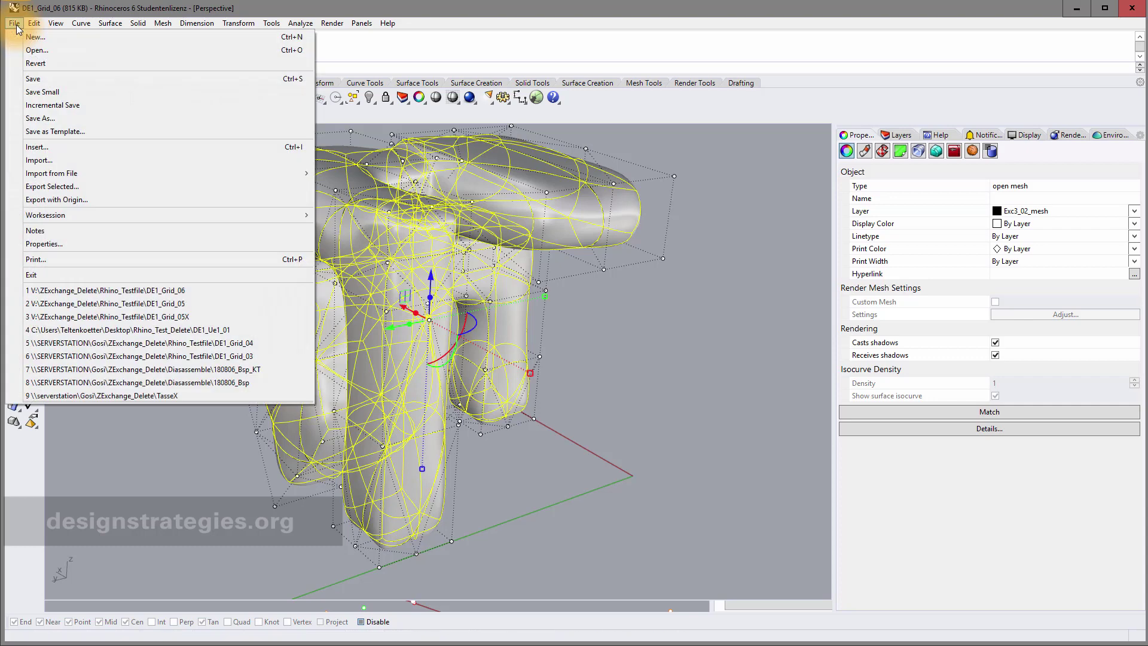
left_click(80, 186)
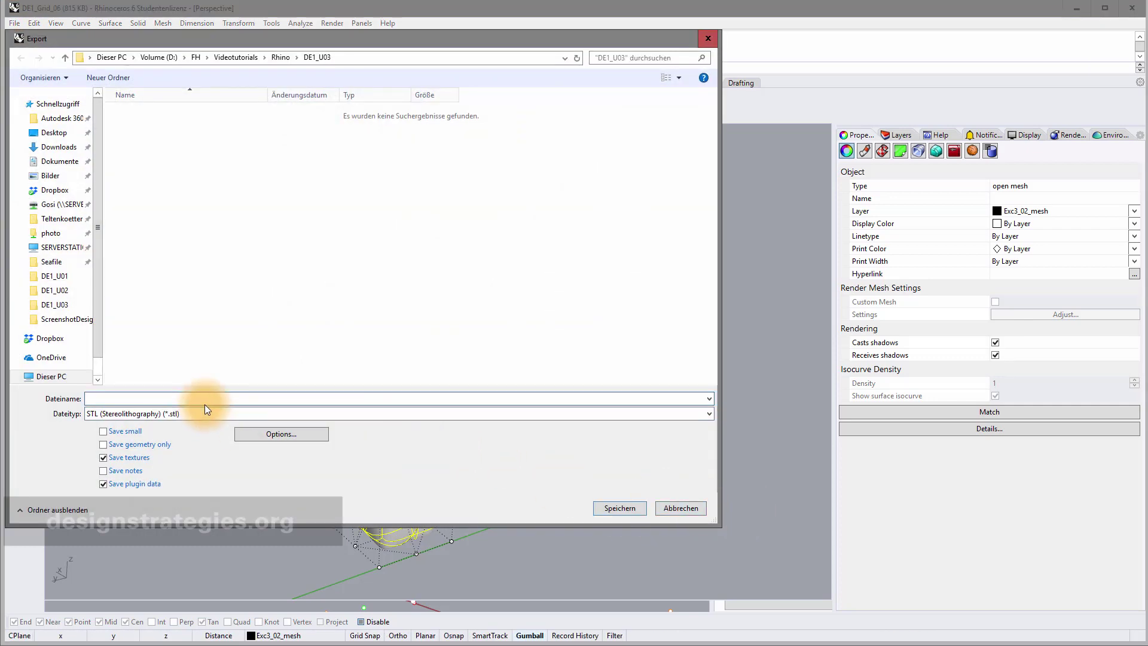
type("DE")
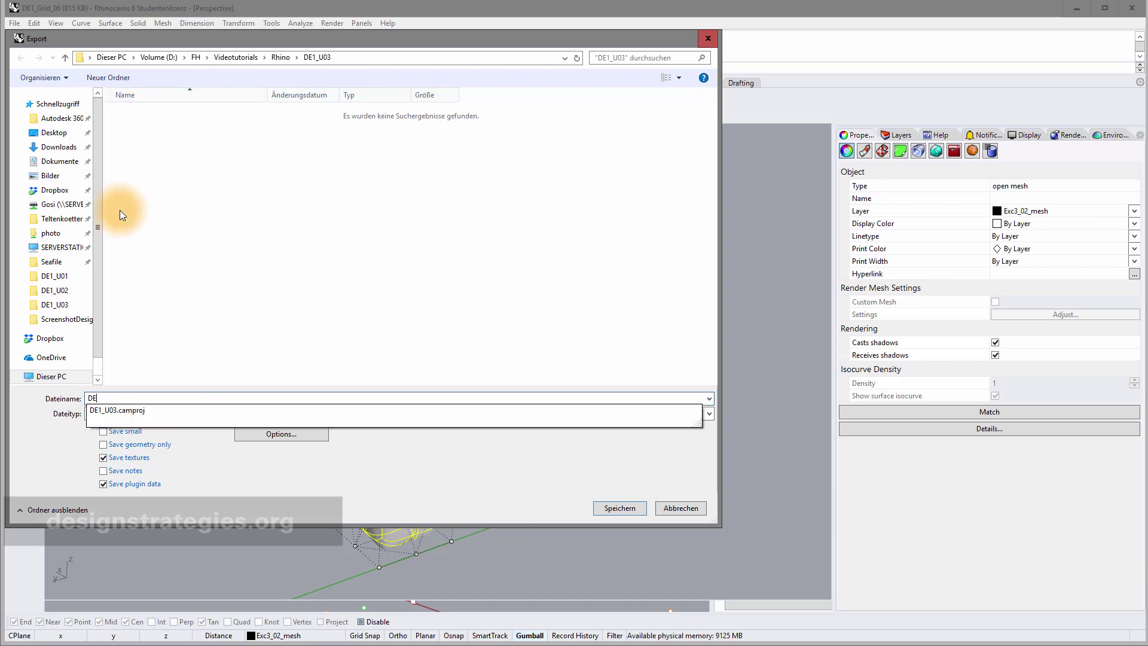
type("1_U3")
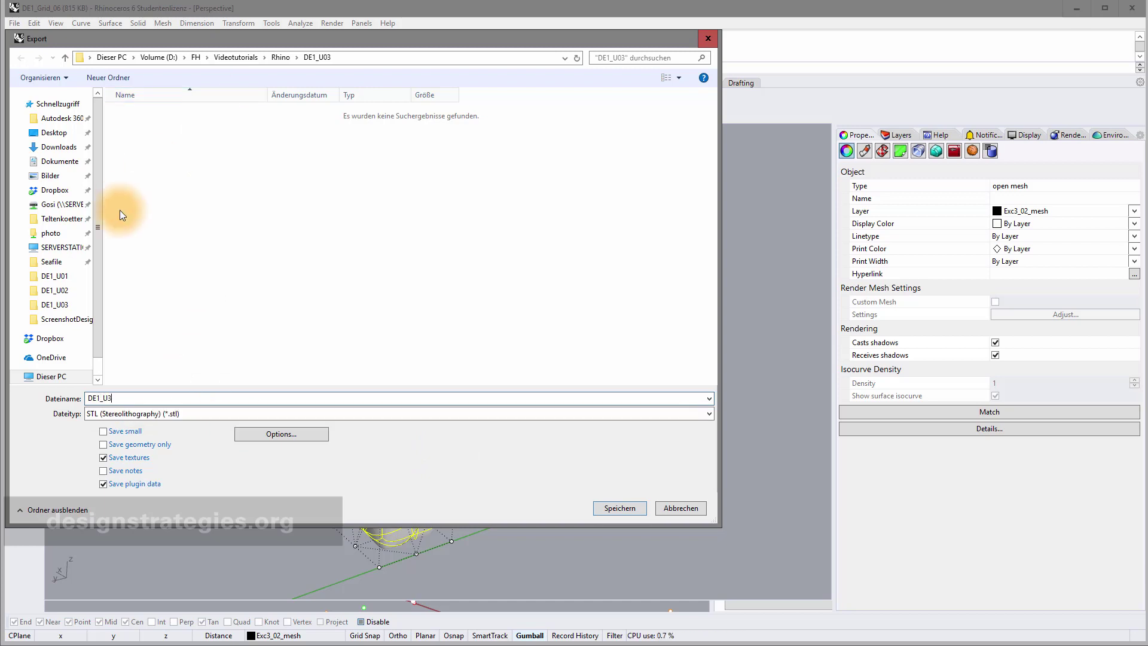
type("_3dprinting")
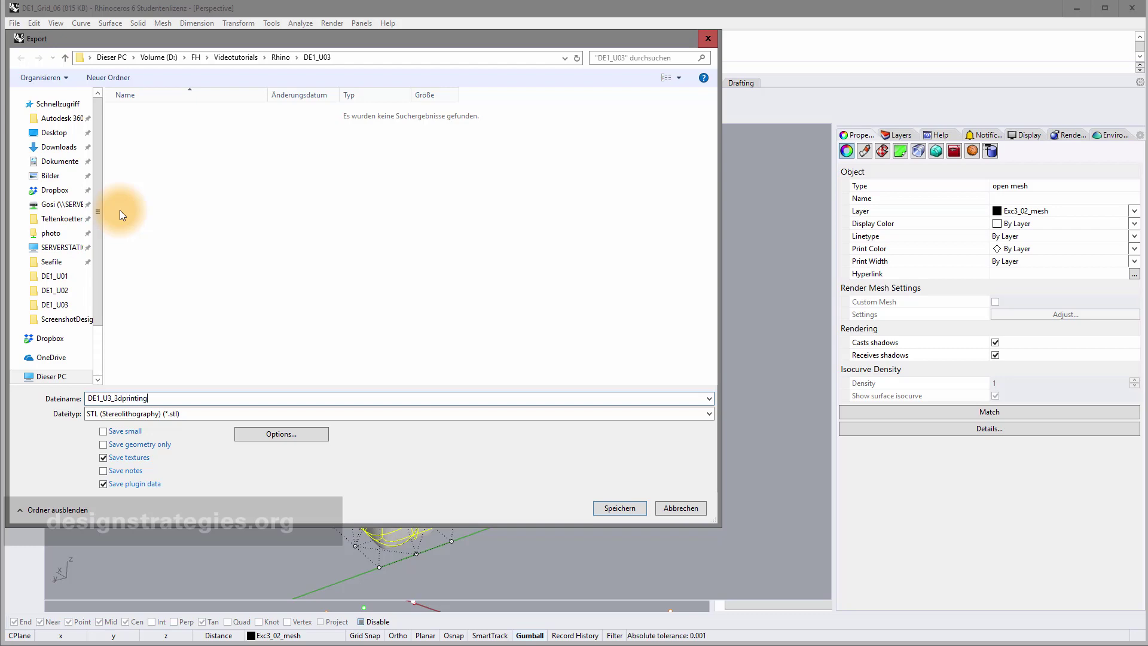
left_click(629, 509)
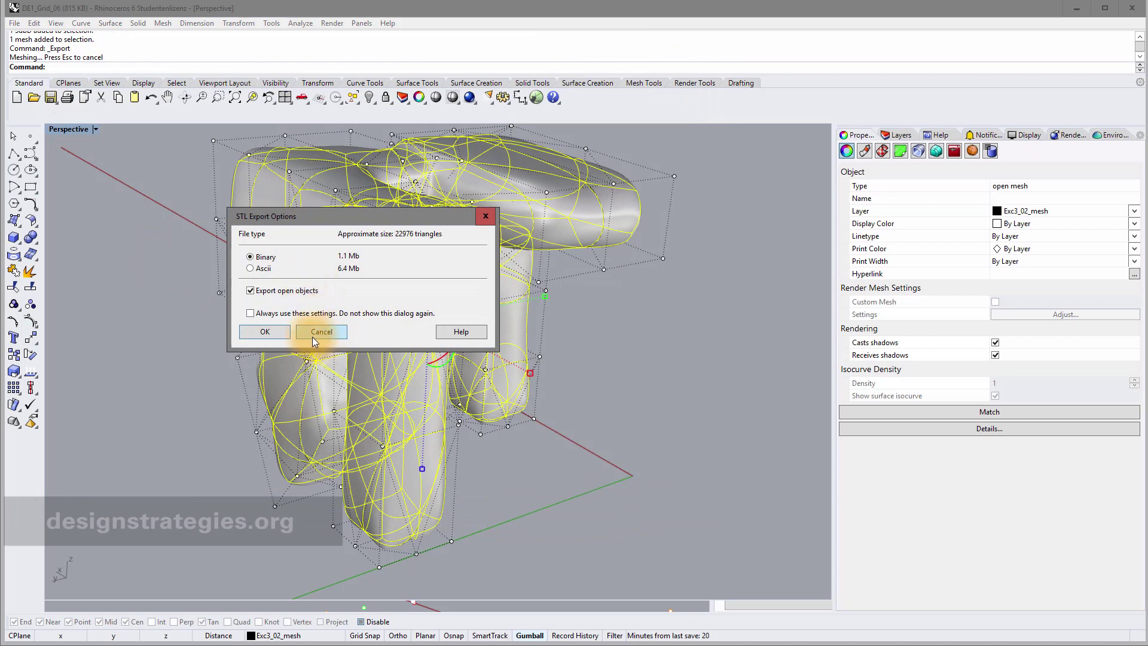
left_click(263, 332)
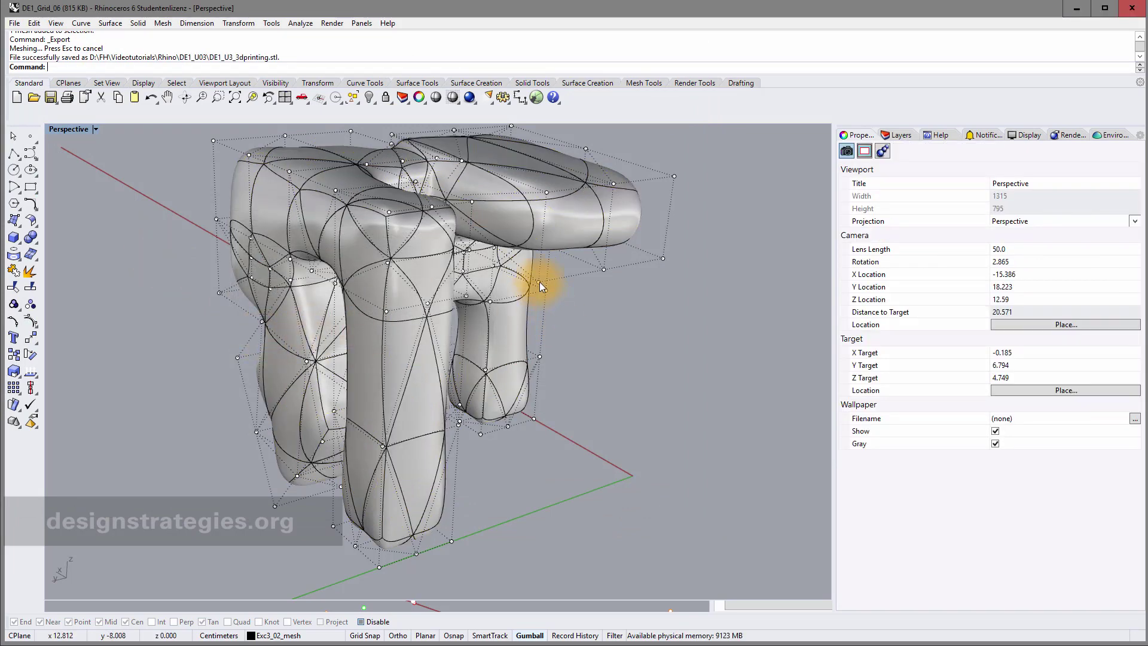
Step: Set the Perspective viewport to the Rendered display mode and view the smooth form from a lower angle
scroll(493, 256, "up", 2)
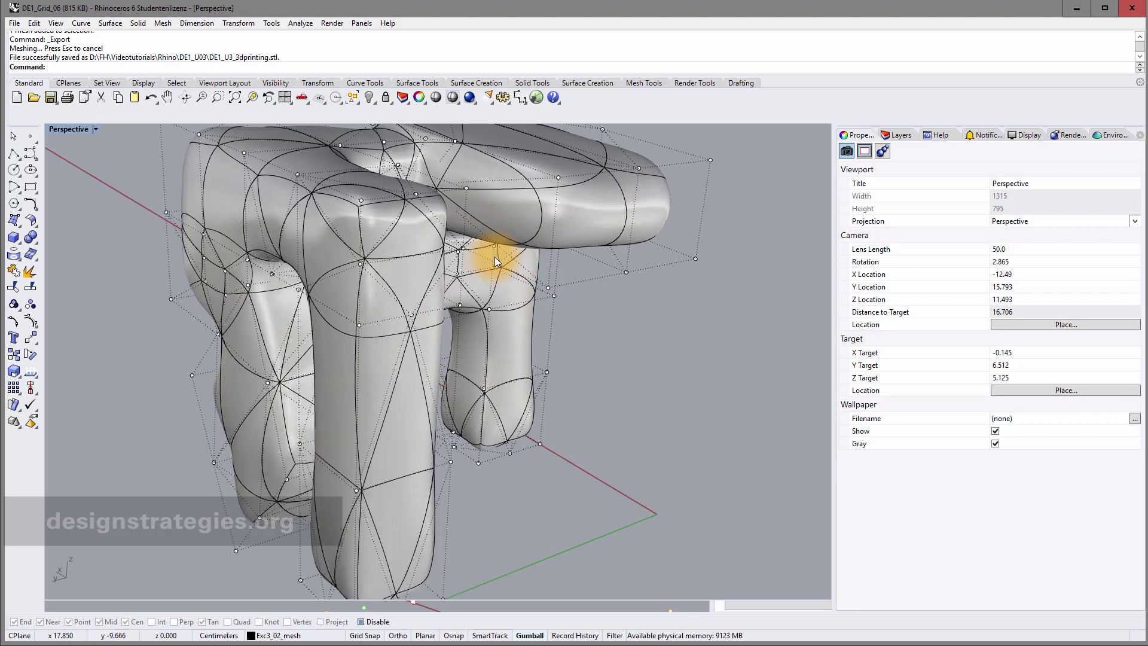
scroll(494, 257, "down", 4)
mouse_move(490, 296)
right_mouse_down()
mouse_move(474, 282)
mouse_move(486, 289)
right_mouse_up()
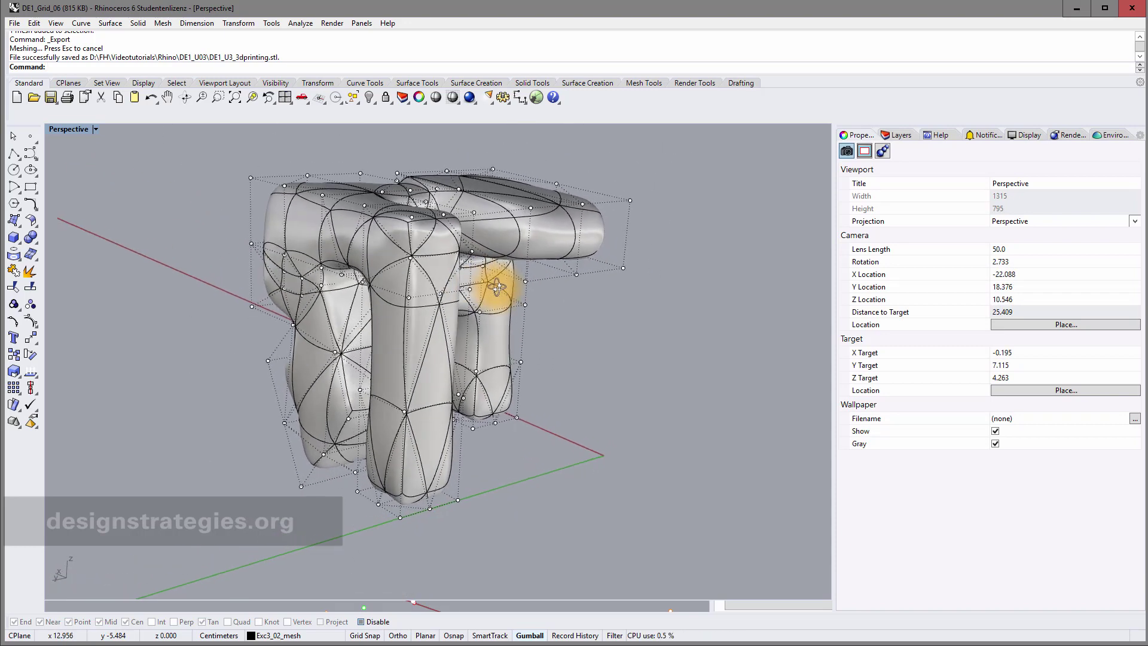
left_click(97, 129)
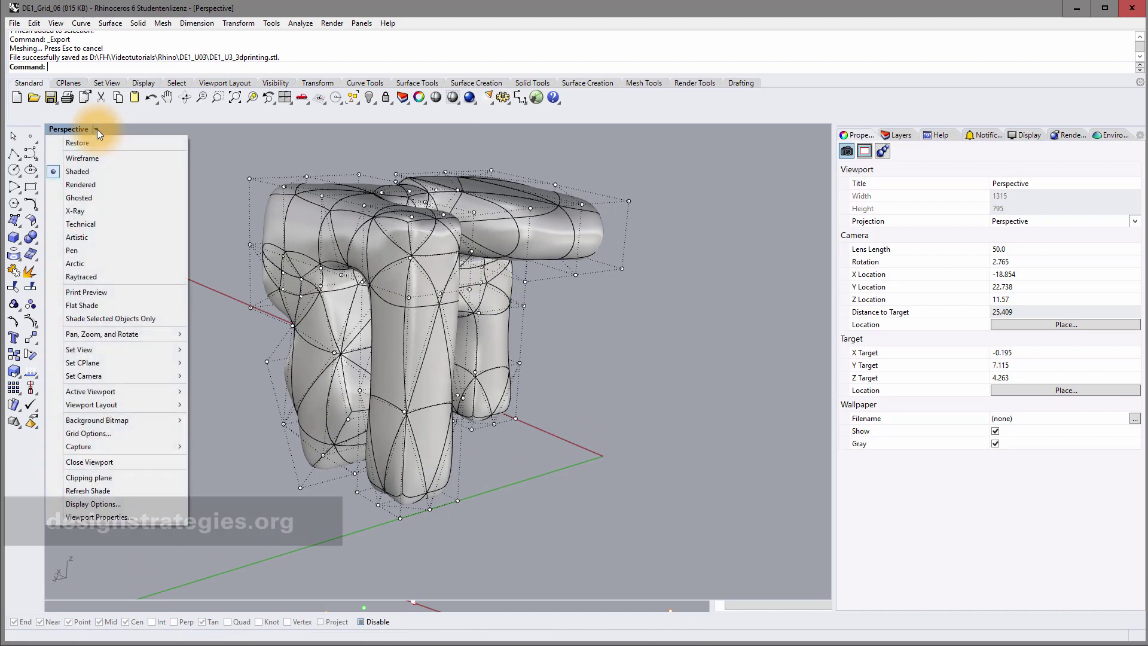
left_click(89, 184)
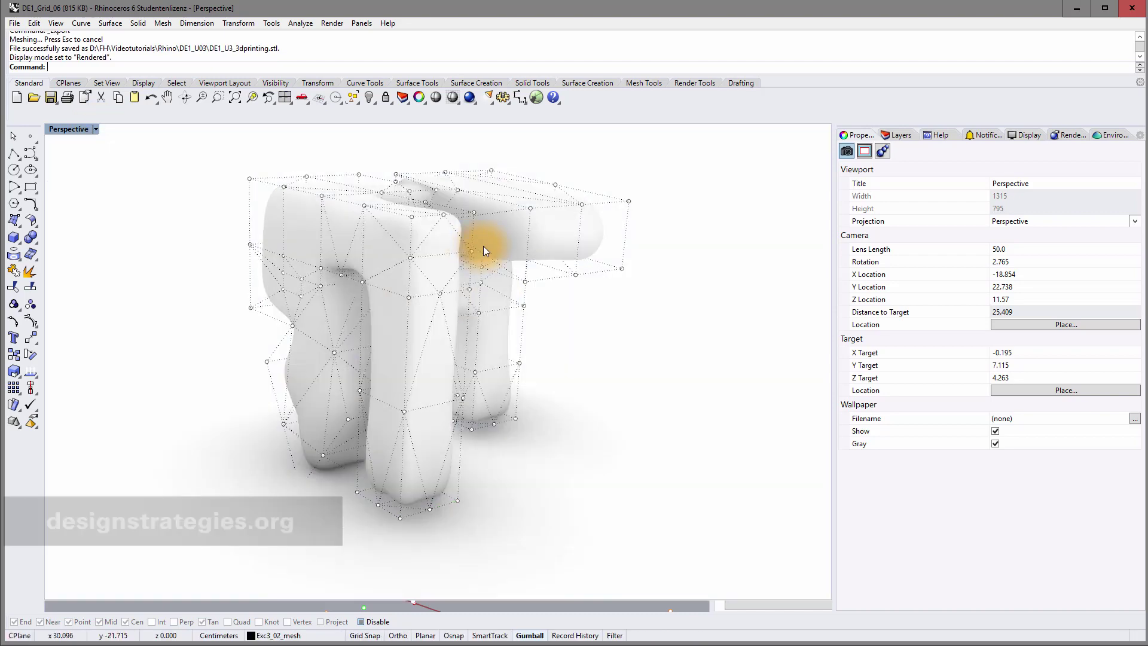
right_click_drag(537, 303, 517, 289)
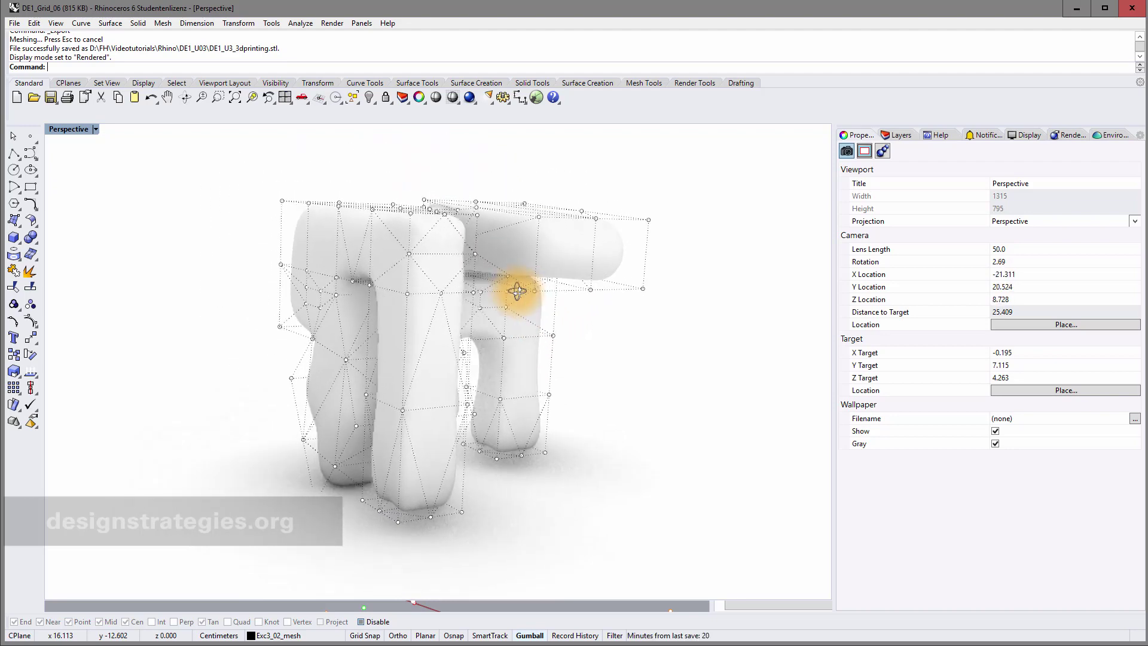